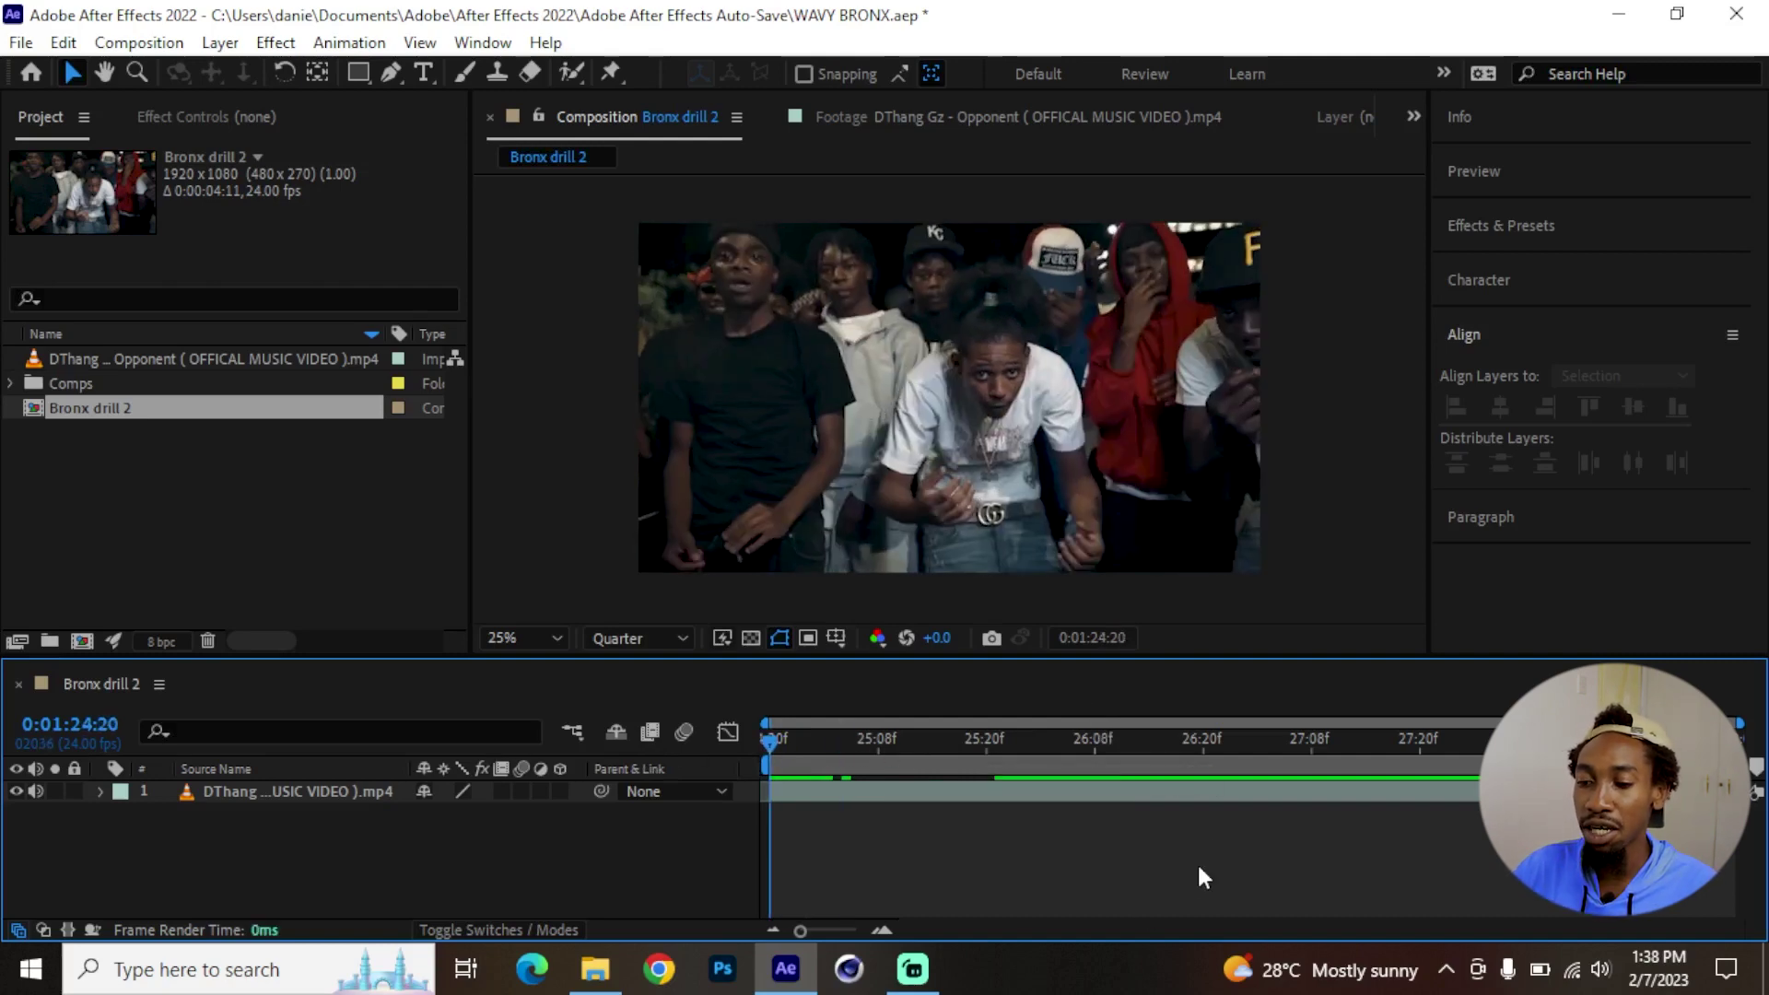
Preview the drill footage, then add the word FREE near the top centre of the frame.
key("space")
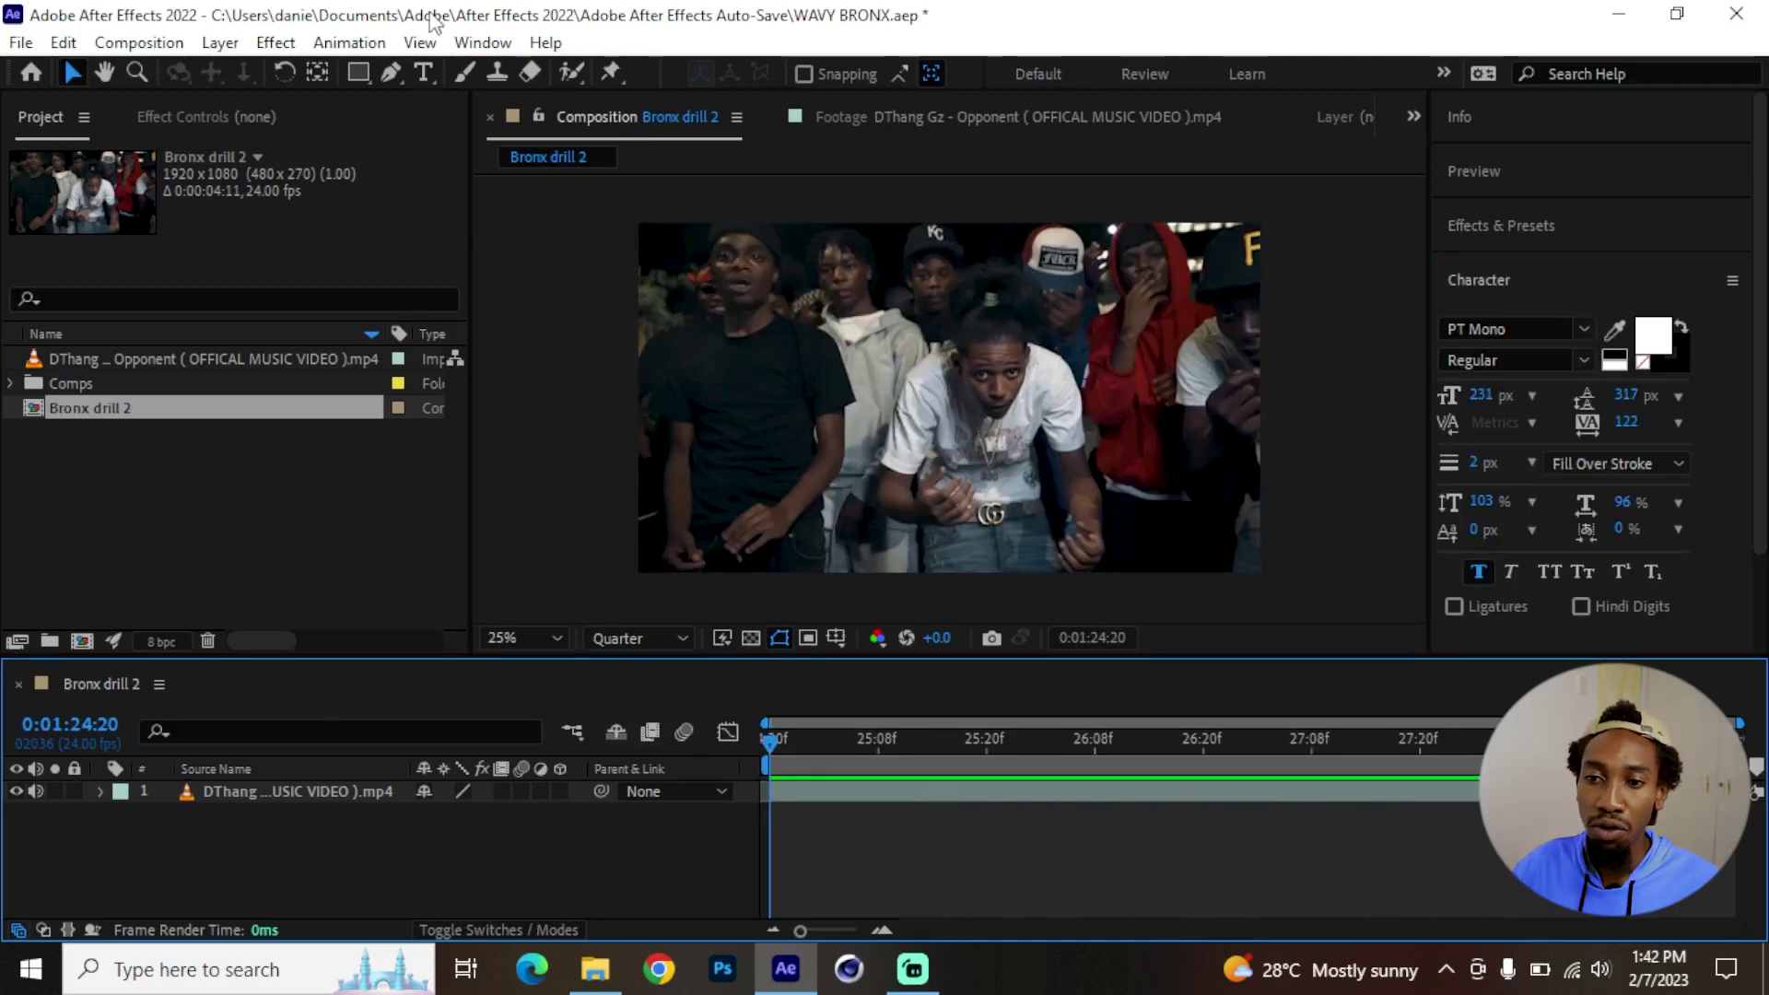
left_click(426, 72)
left_click(696, 314)
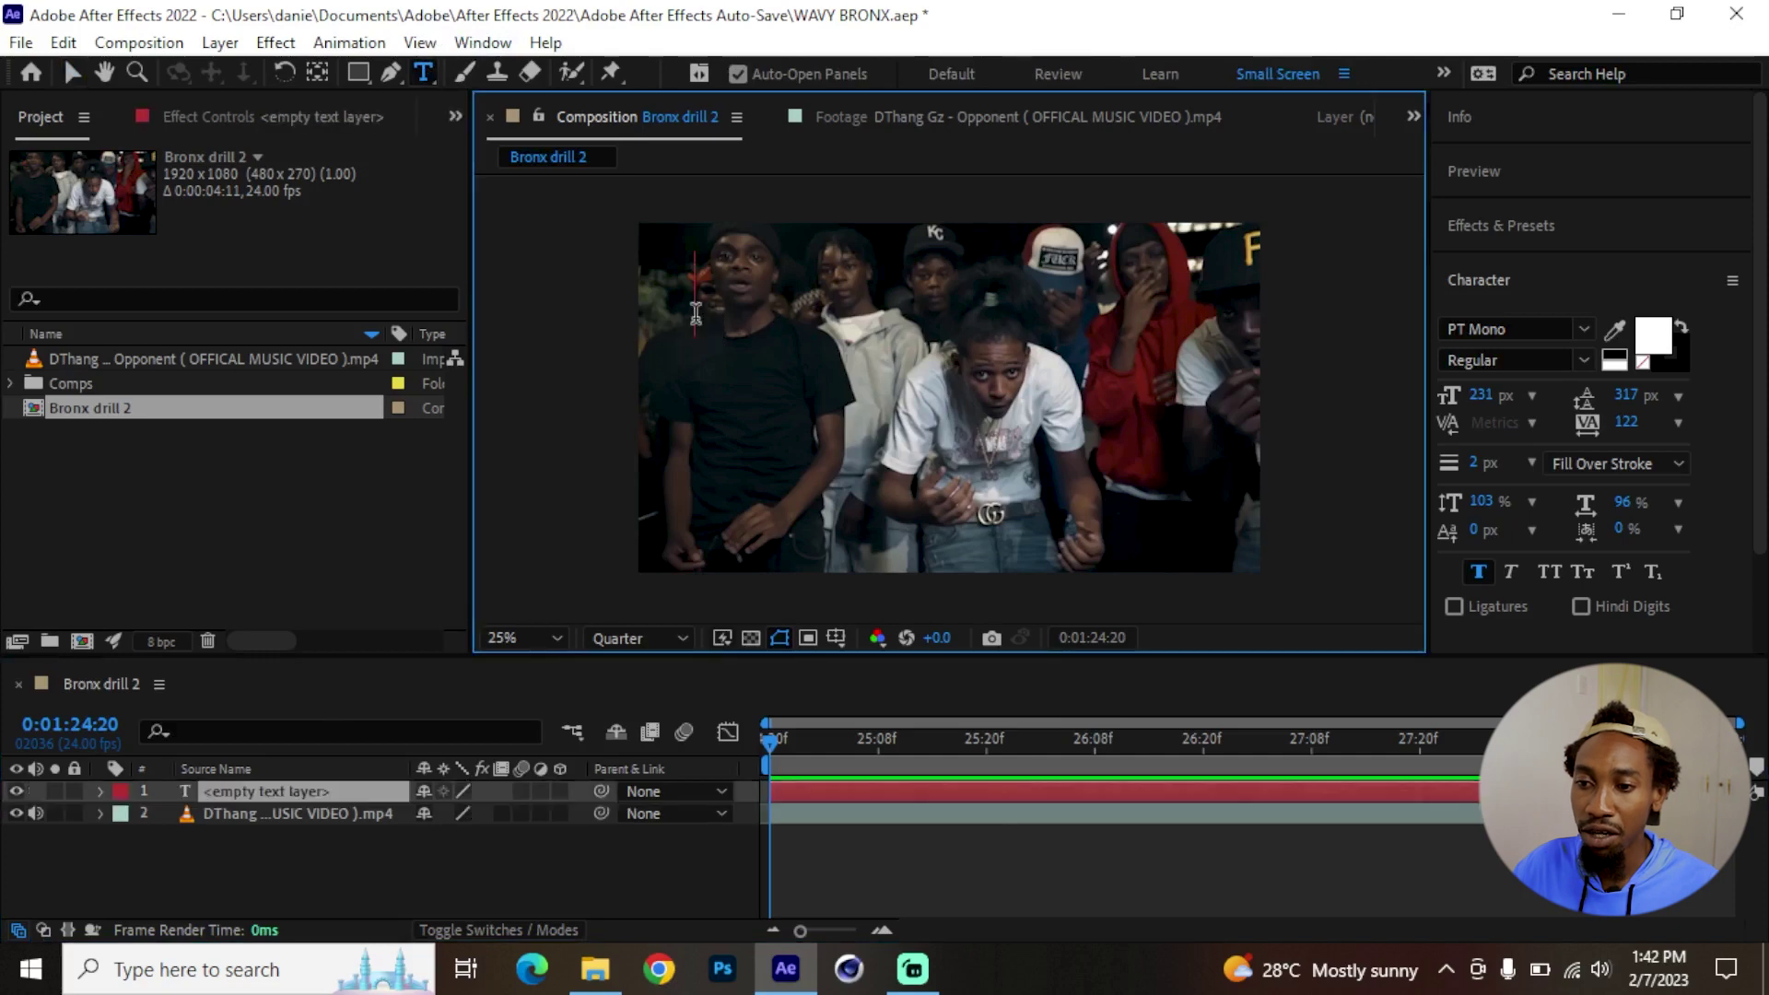
type("F")
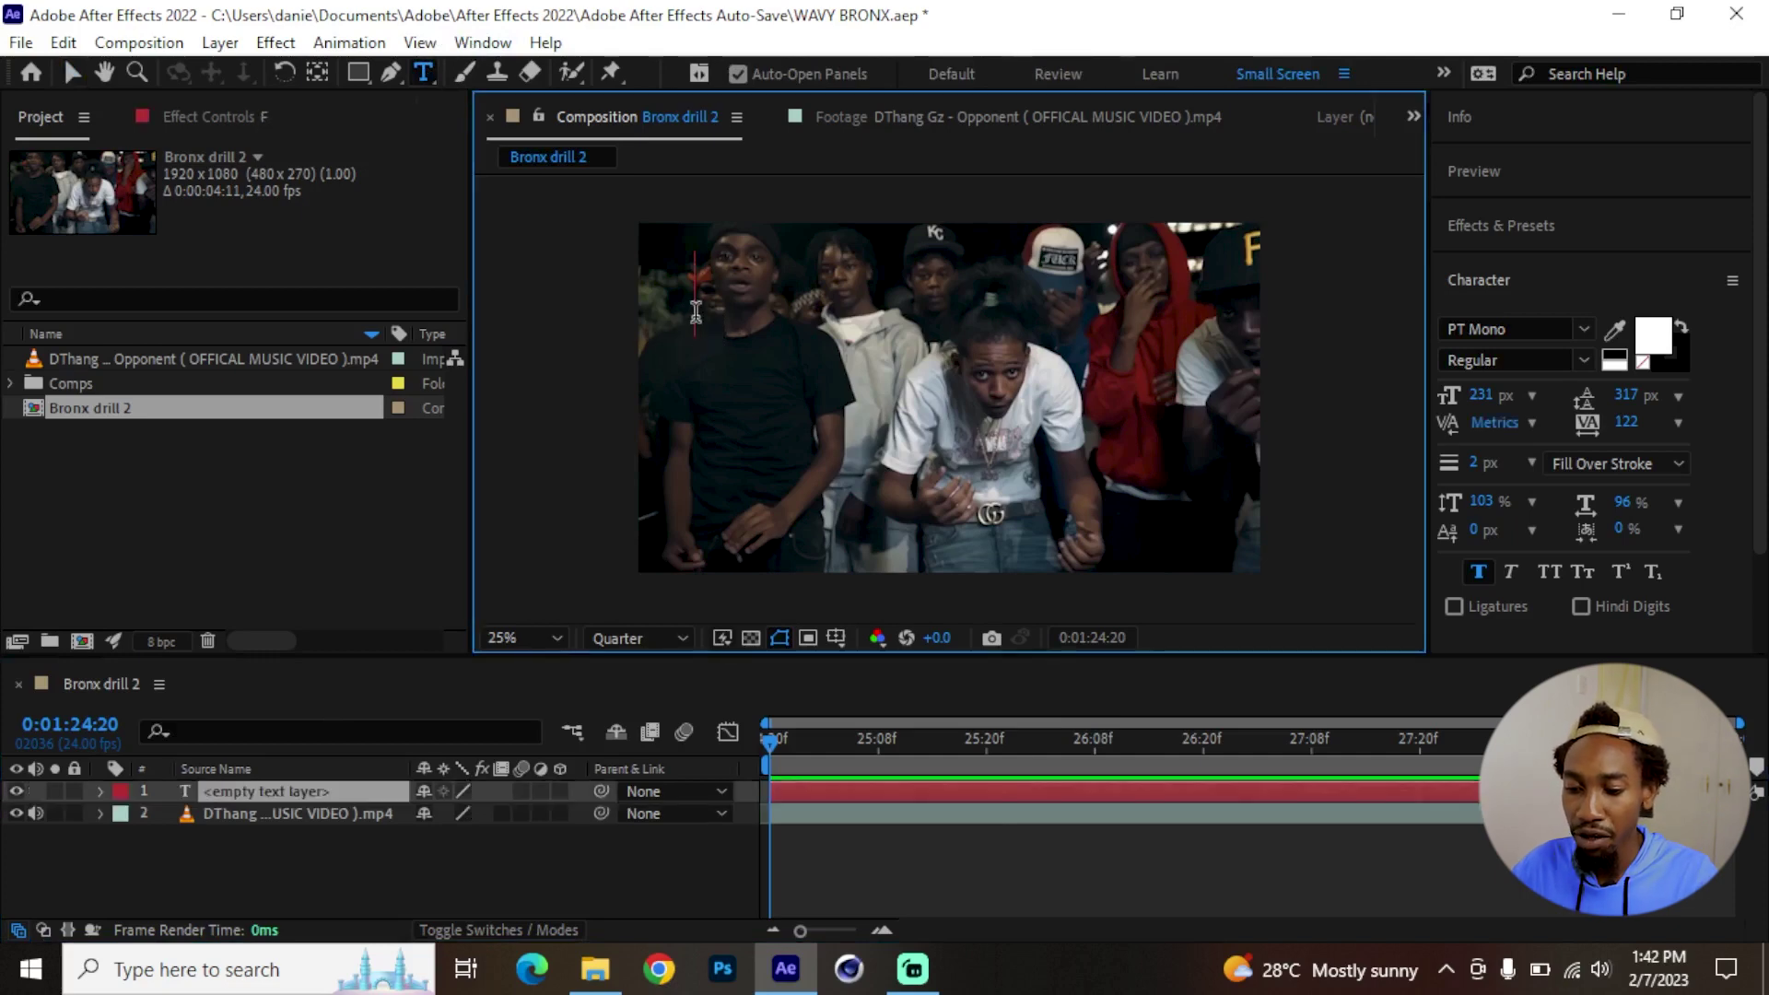
type("REE")
key("Escape")
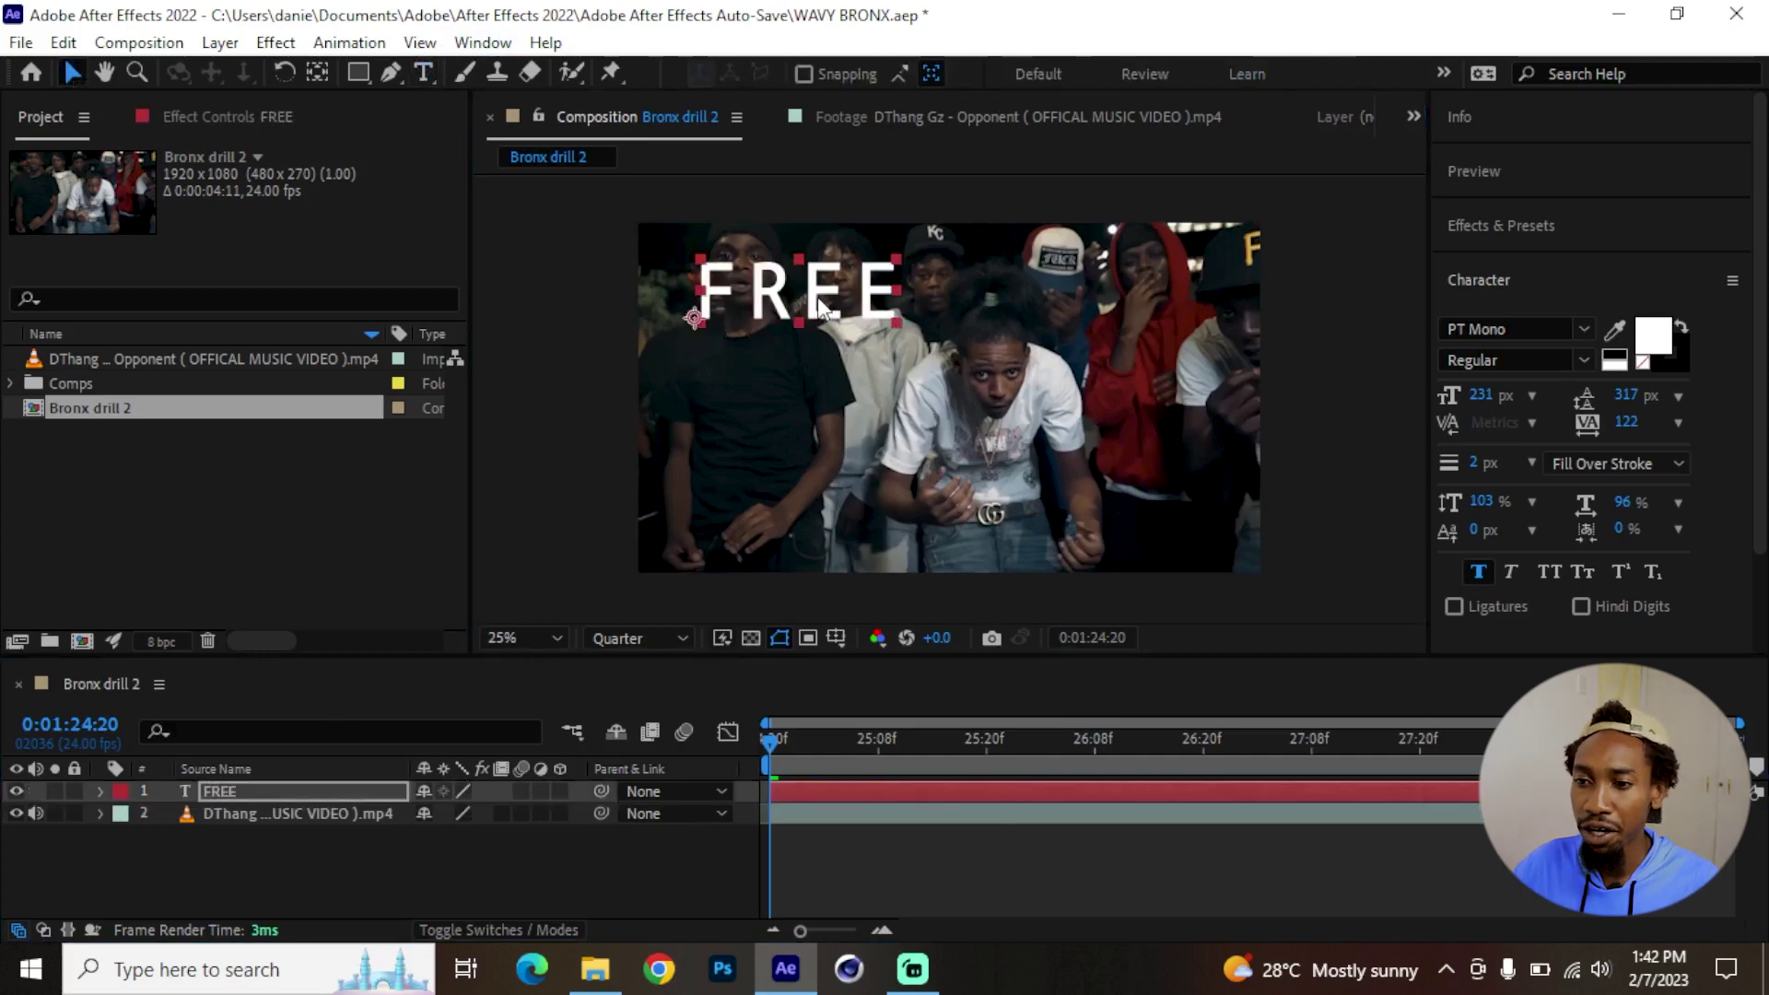
left_click_drag(818, 298, 888, 318)
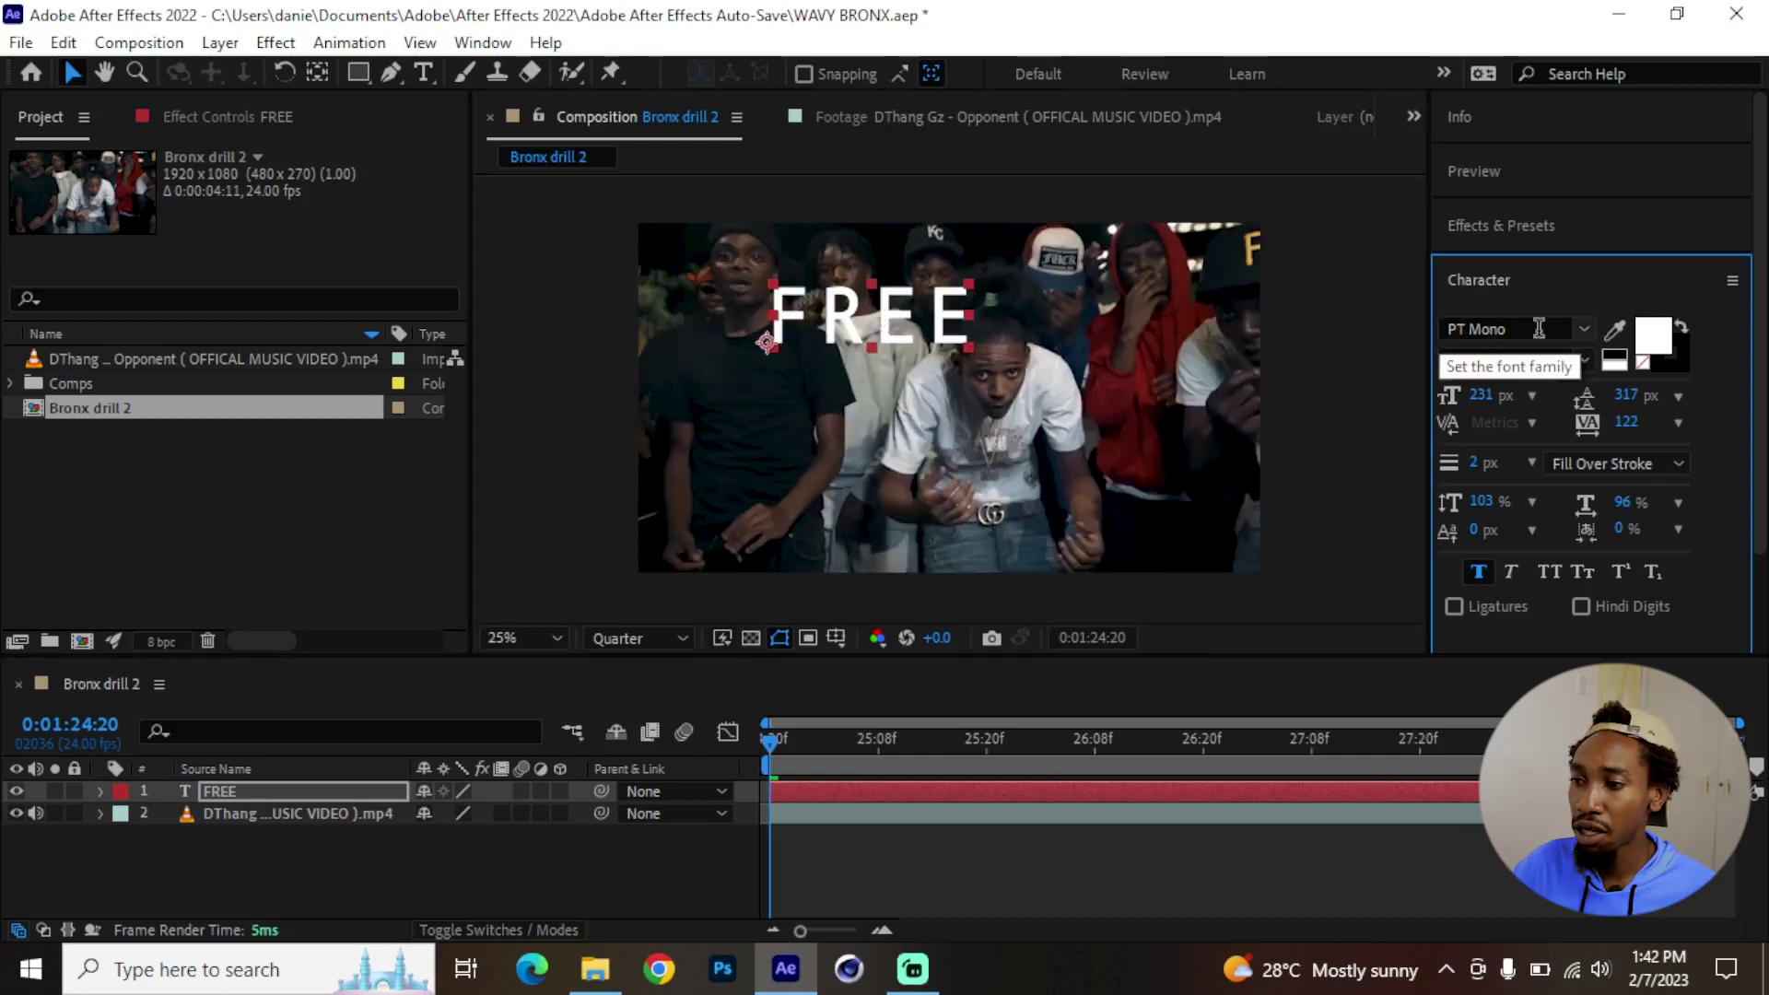
Set FREE in the Play Pretend font and nudge it into place.
left_click(1537, 329)
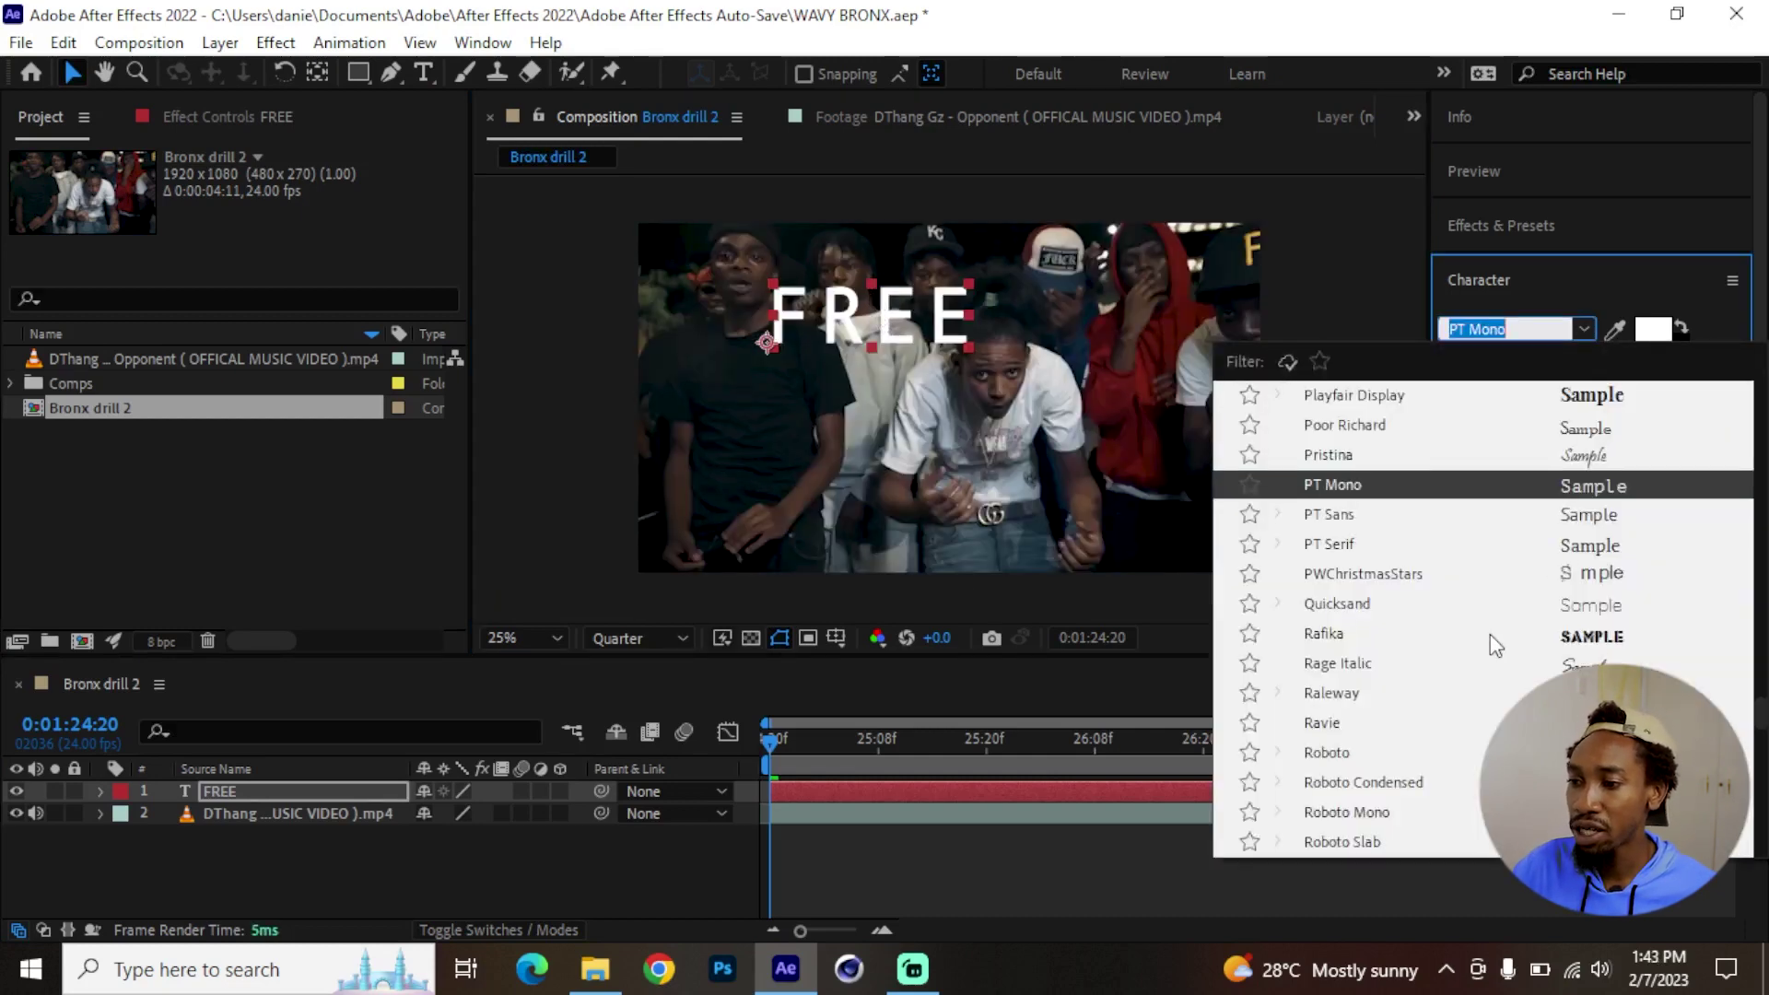
scroll(1490, 636, "up", 3)
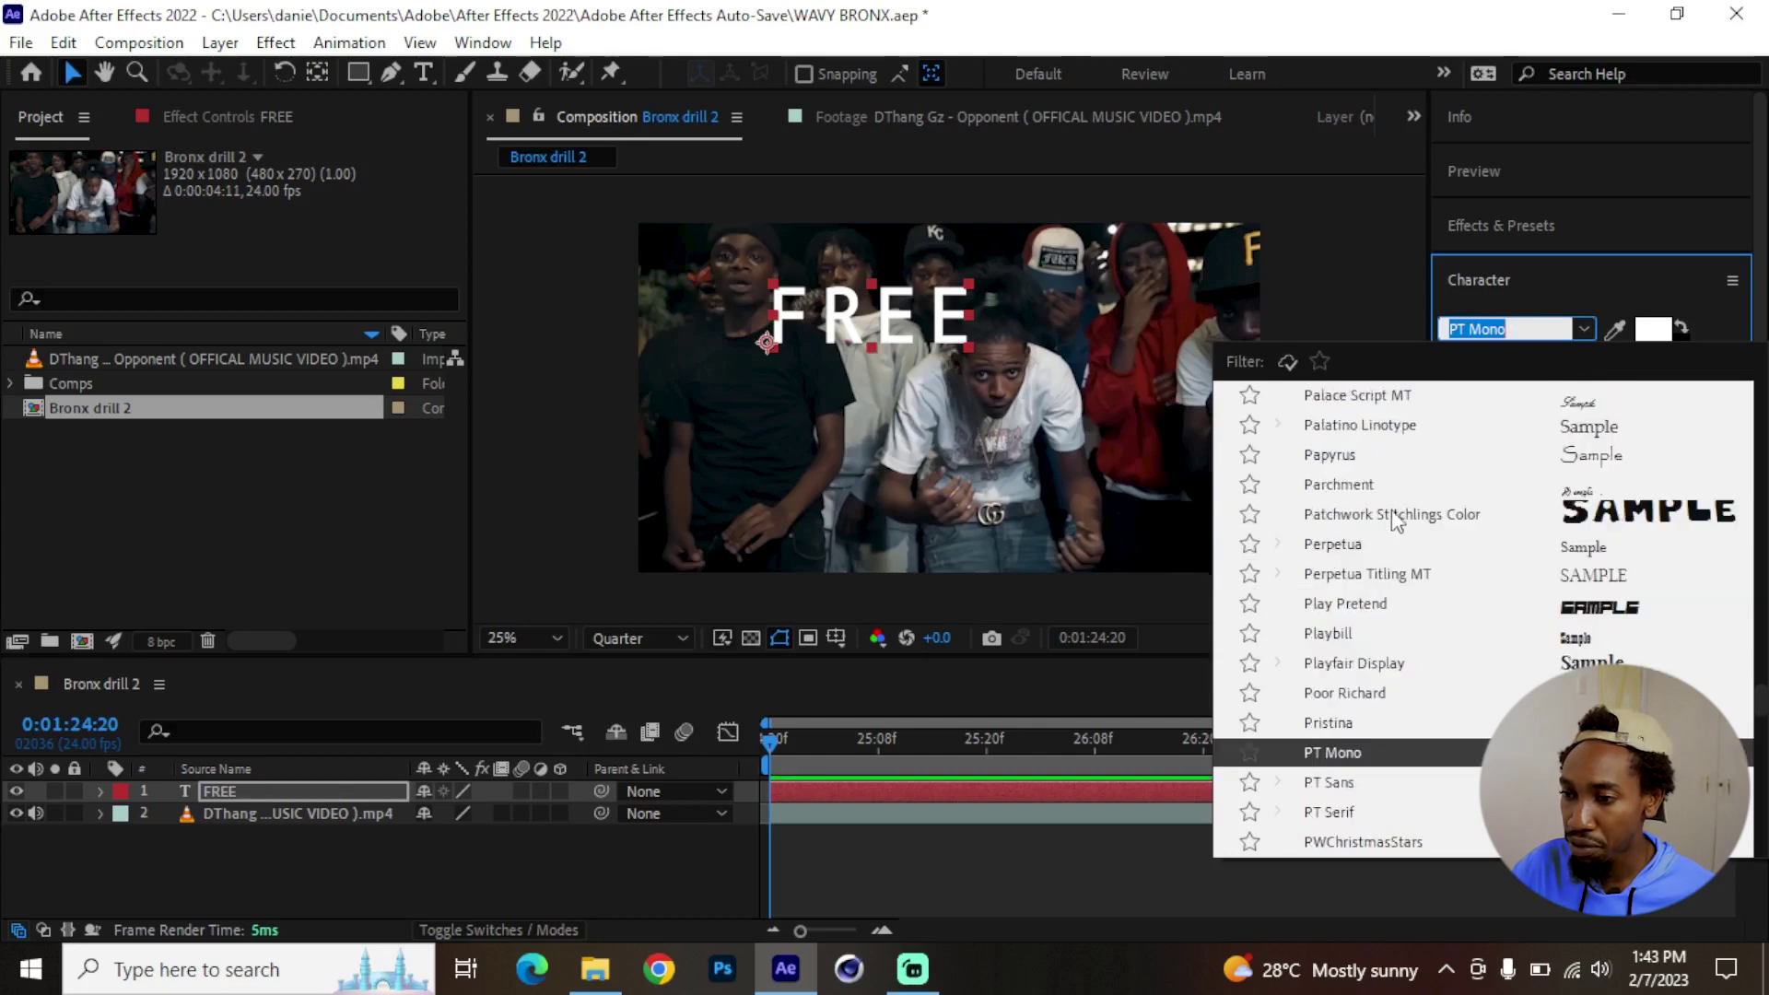
left_click(1425, 606)
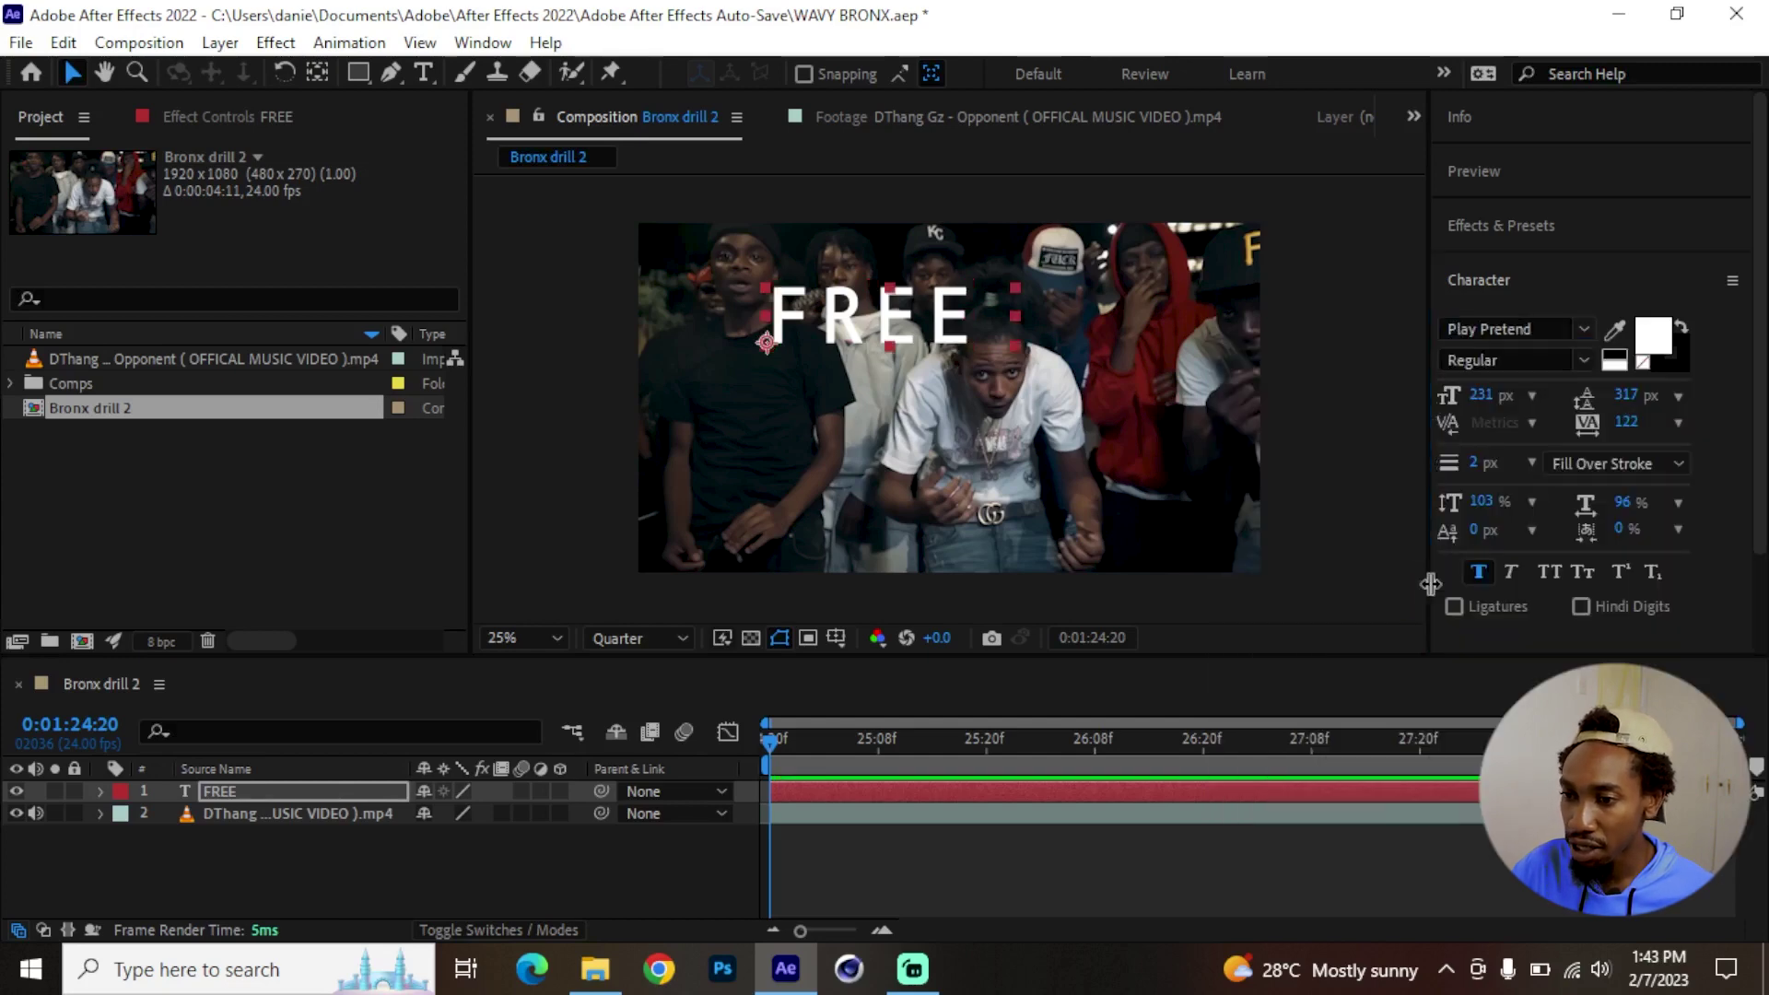
left_click_drag(909, 342, 898, 362)
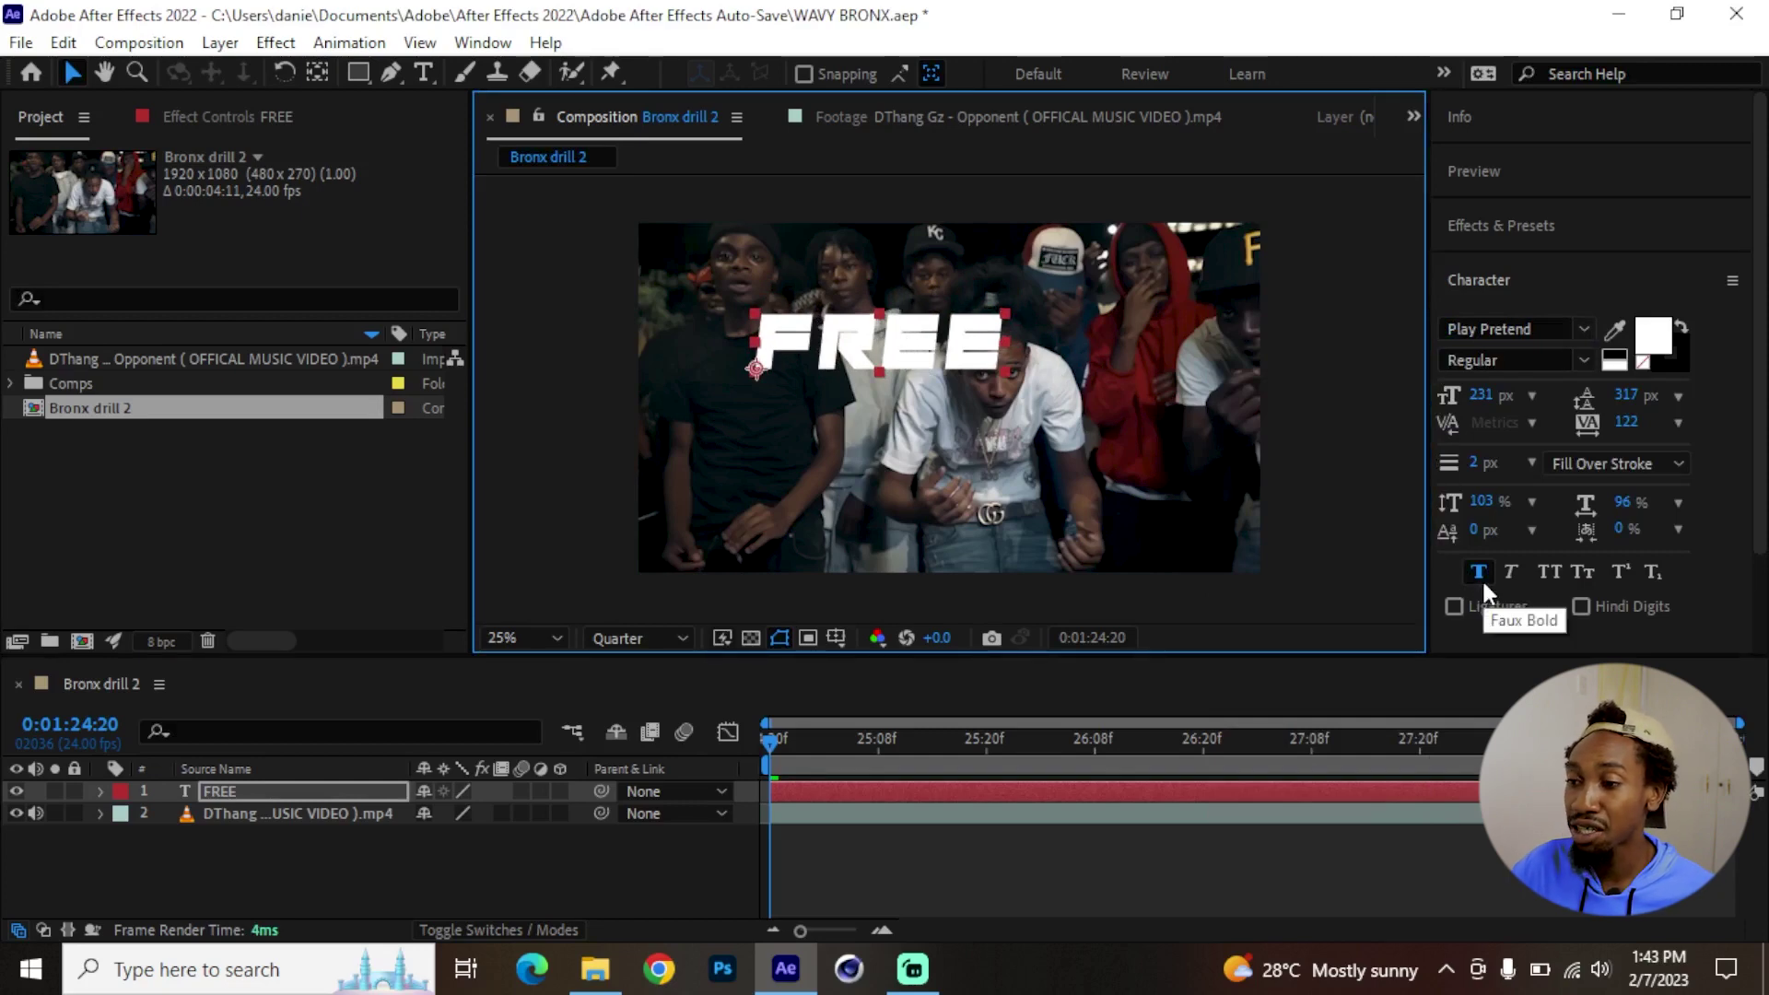
left_click(1581, 359)
Keep the Regular style, colour FREE red FF0303, and nudge it slightly left and down.
left_click(1582, 362)
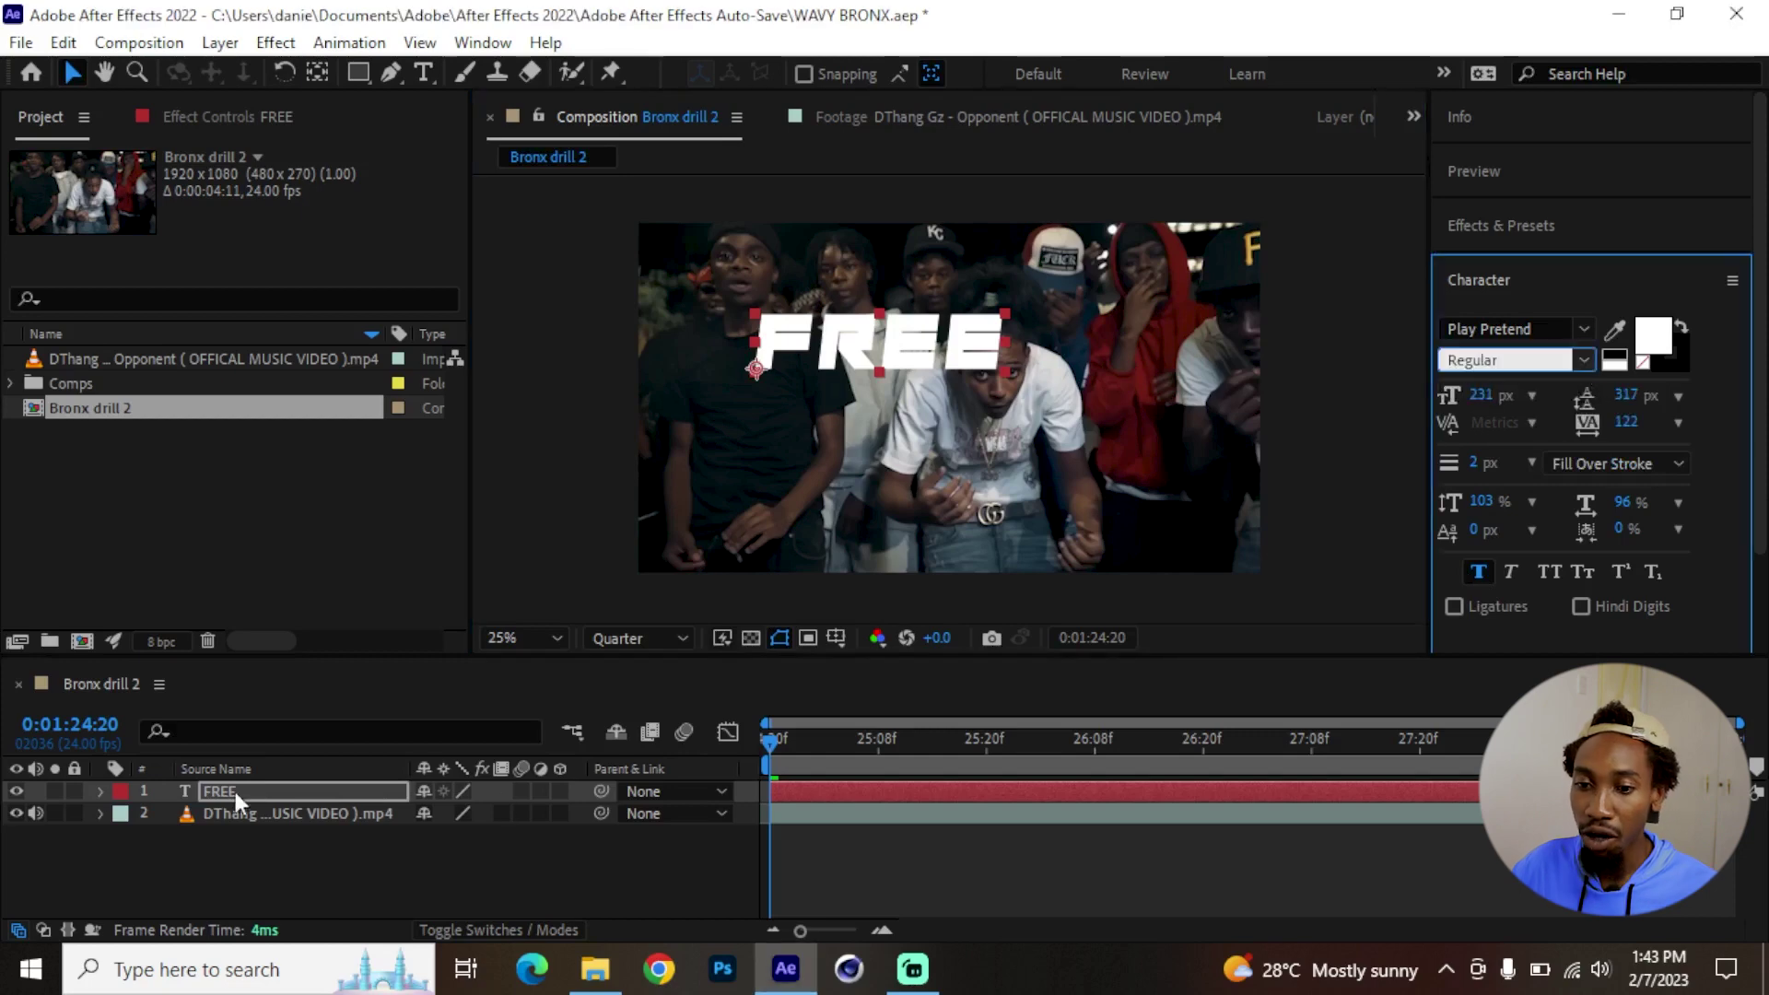
left_click(1651, 337)
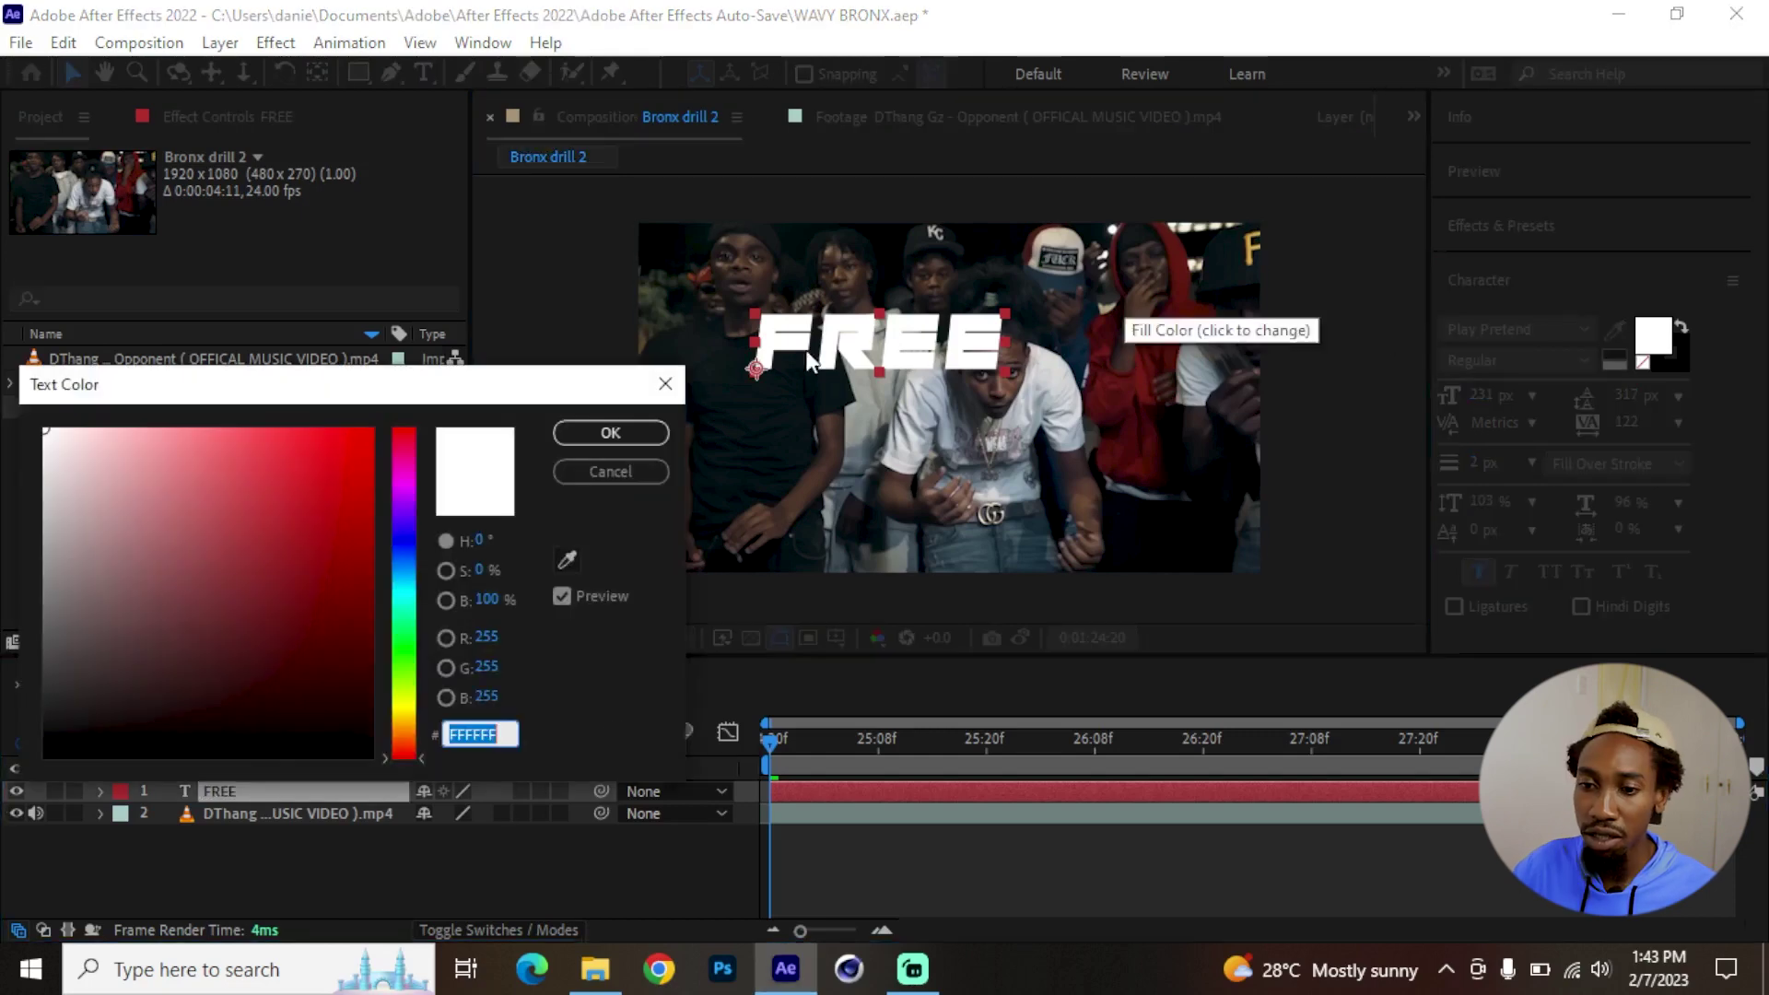
left_click(369, 429)
left_click(586, 437)
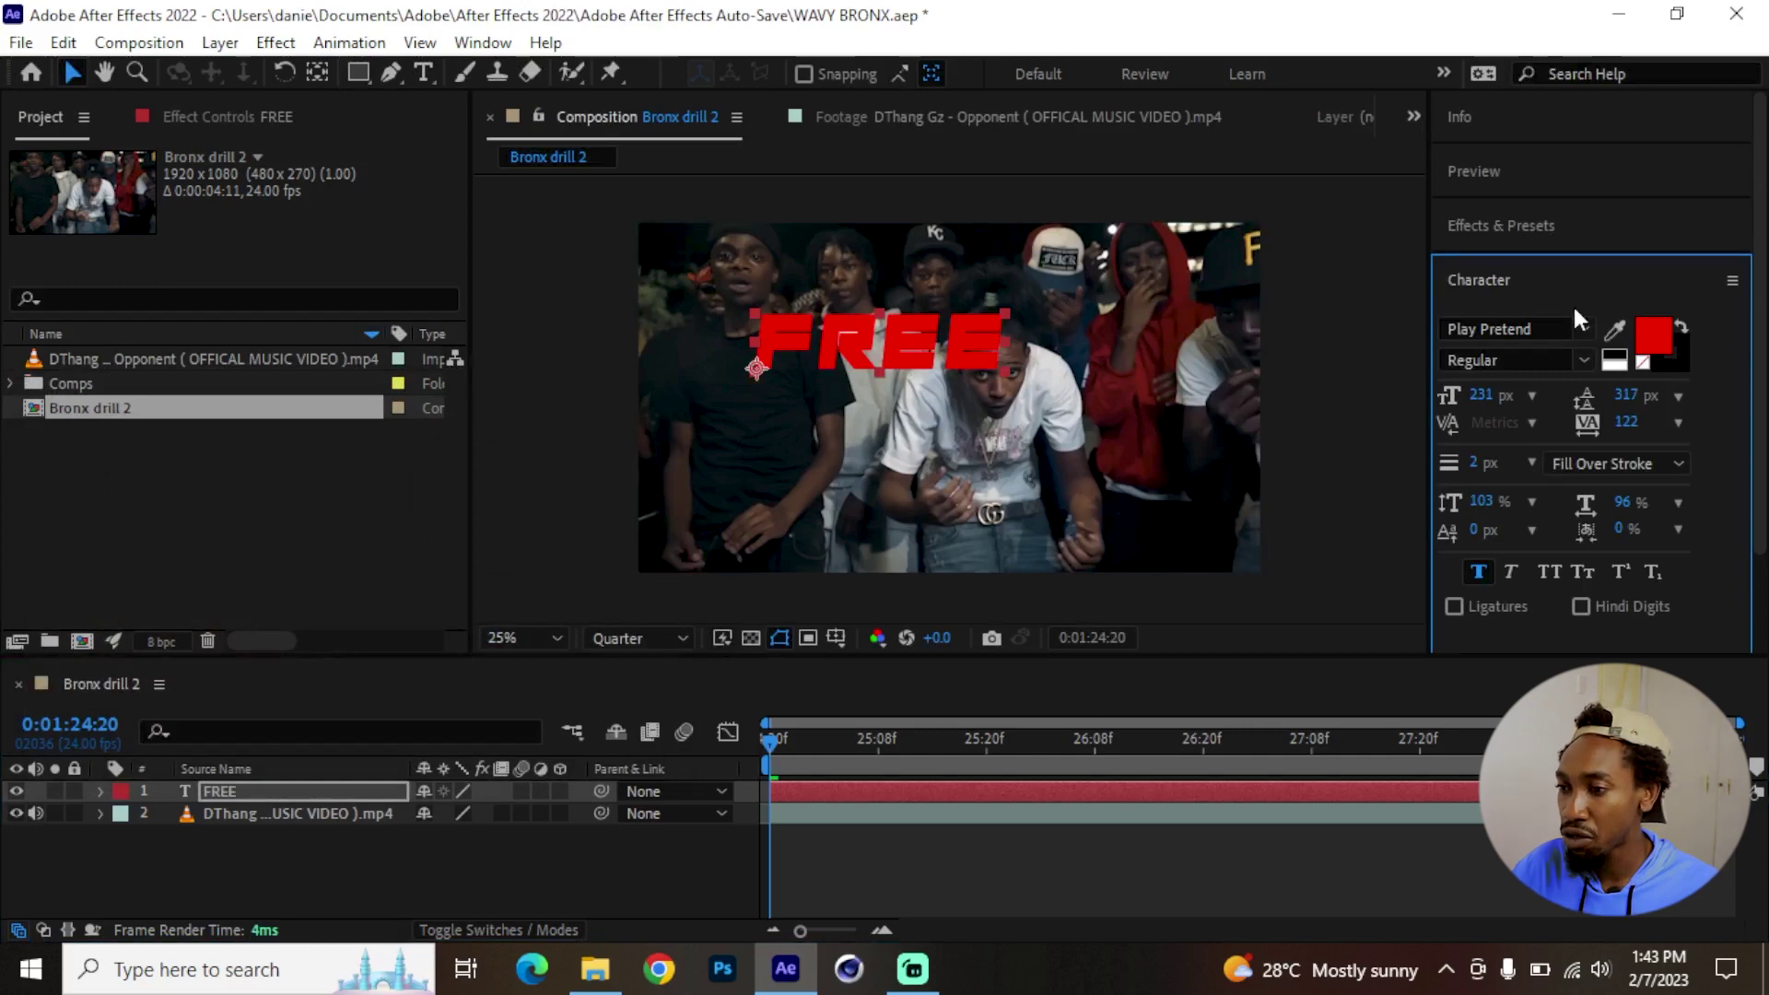
left_click_drag(905, 350, 896, 359)
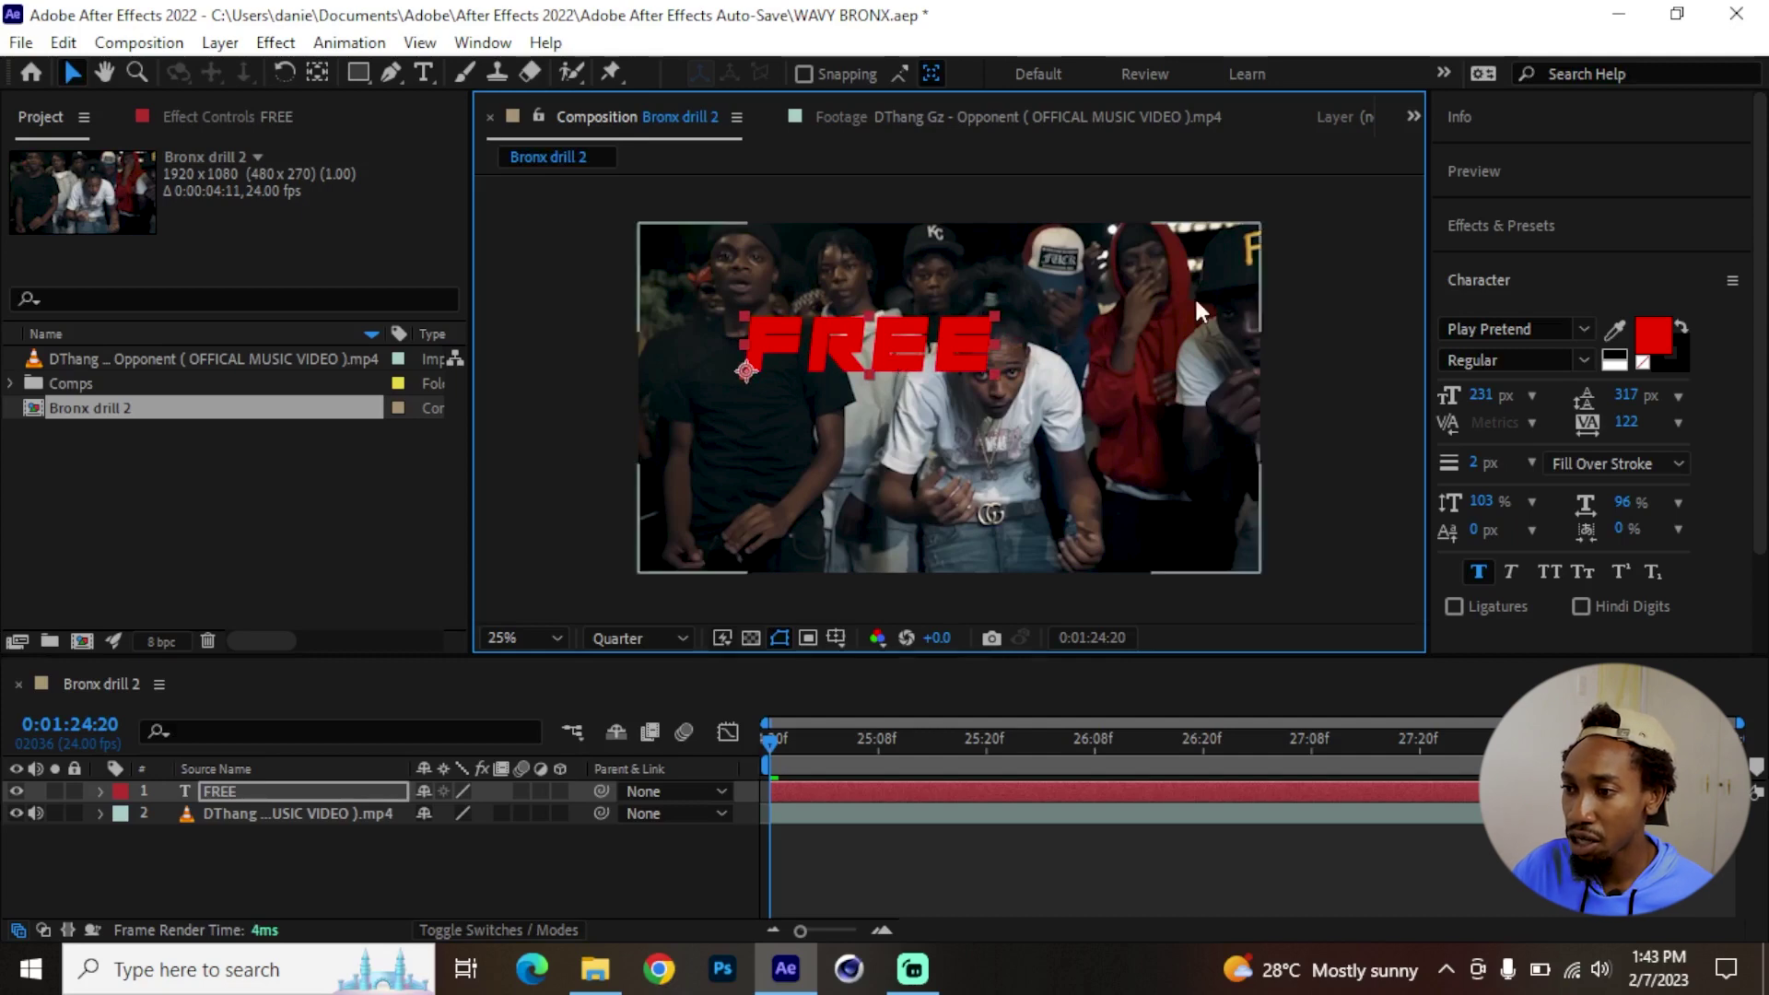
left_click(1501, 226)
Apply the uni.Glow effect to the FREE layer and compare it on and off.
left_click(1527, 266)
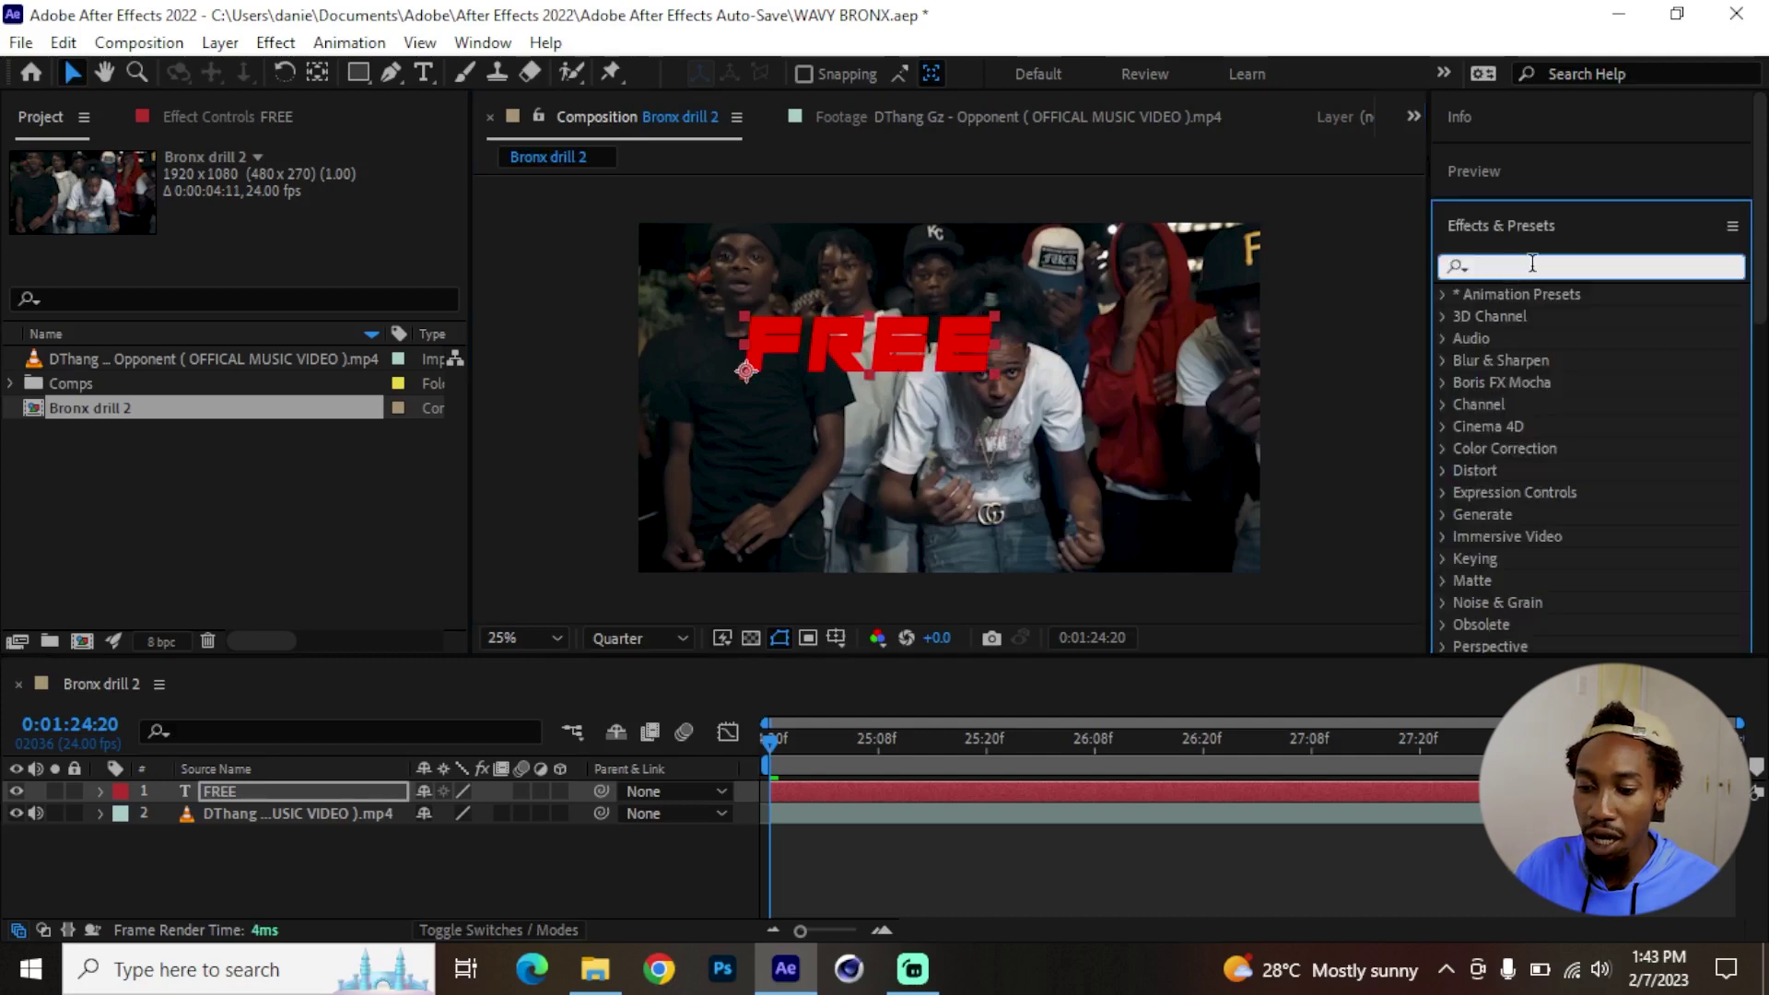
type("glow")
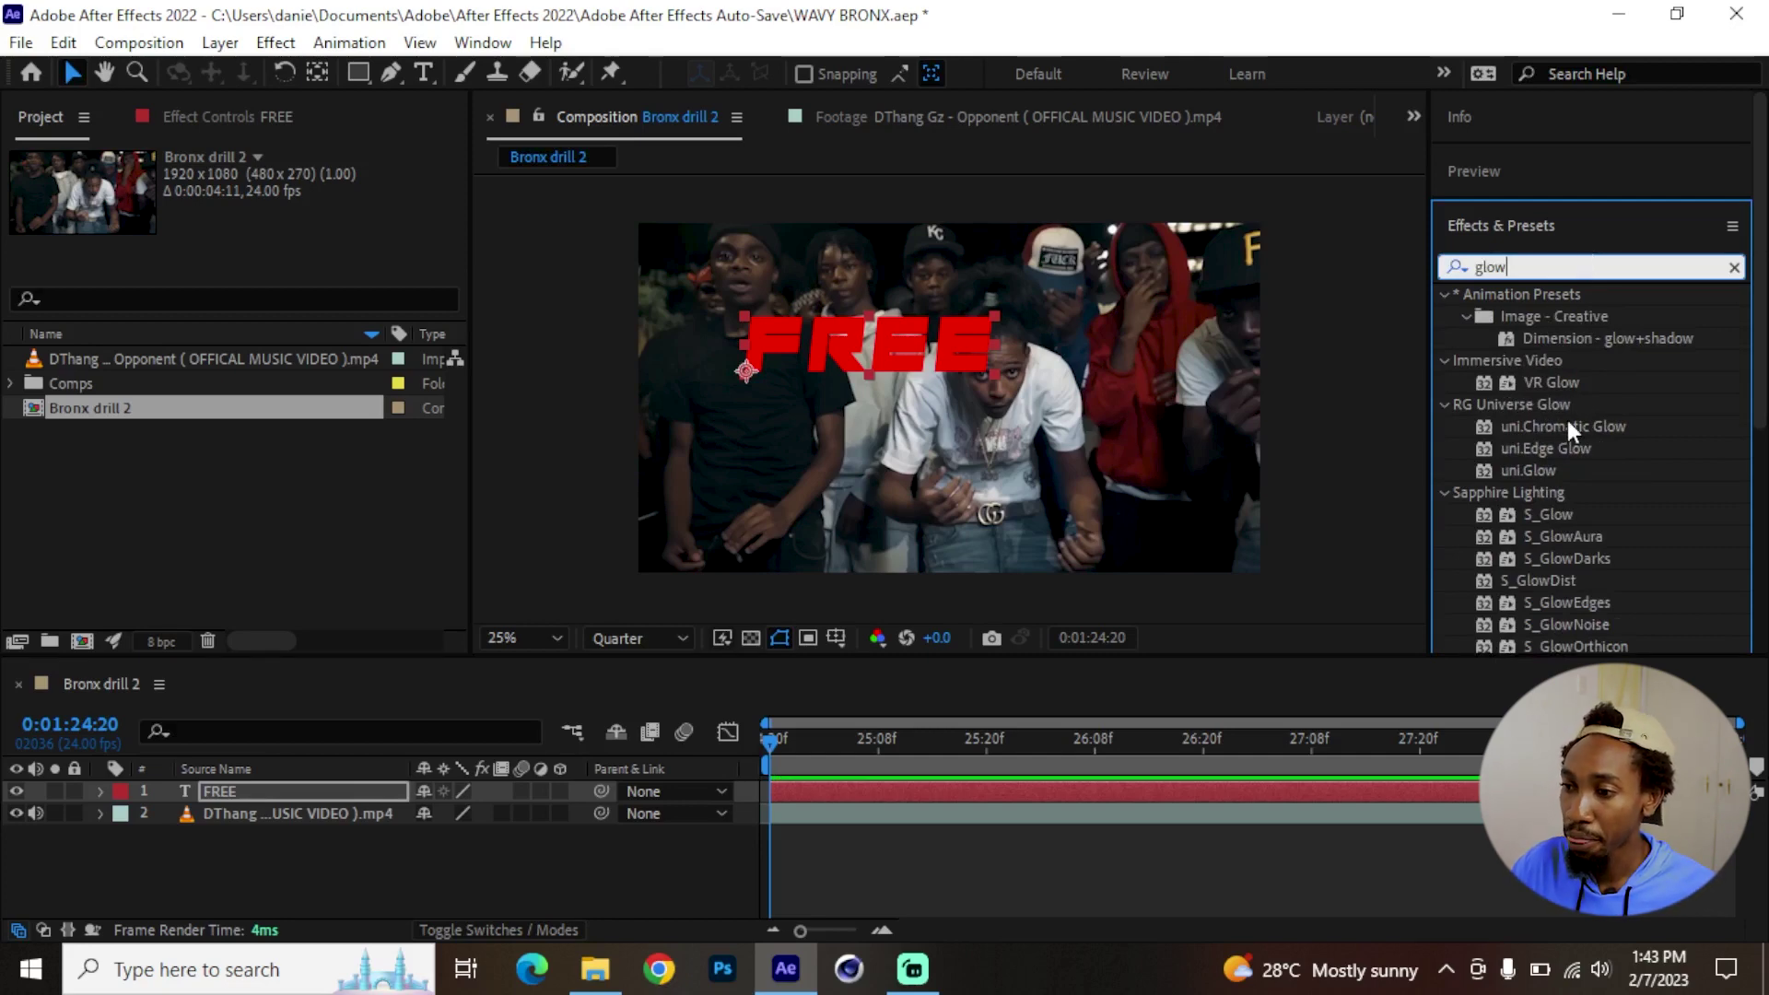
left_click_drag(1555, 473, 346, 790)
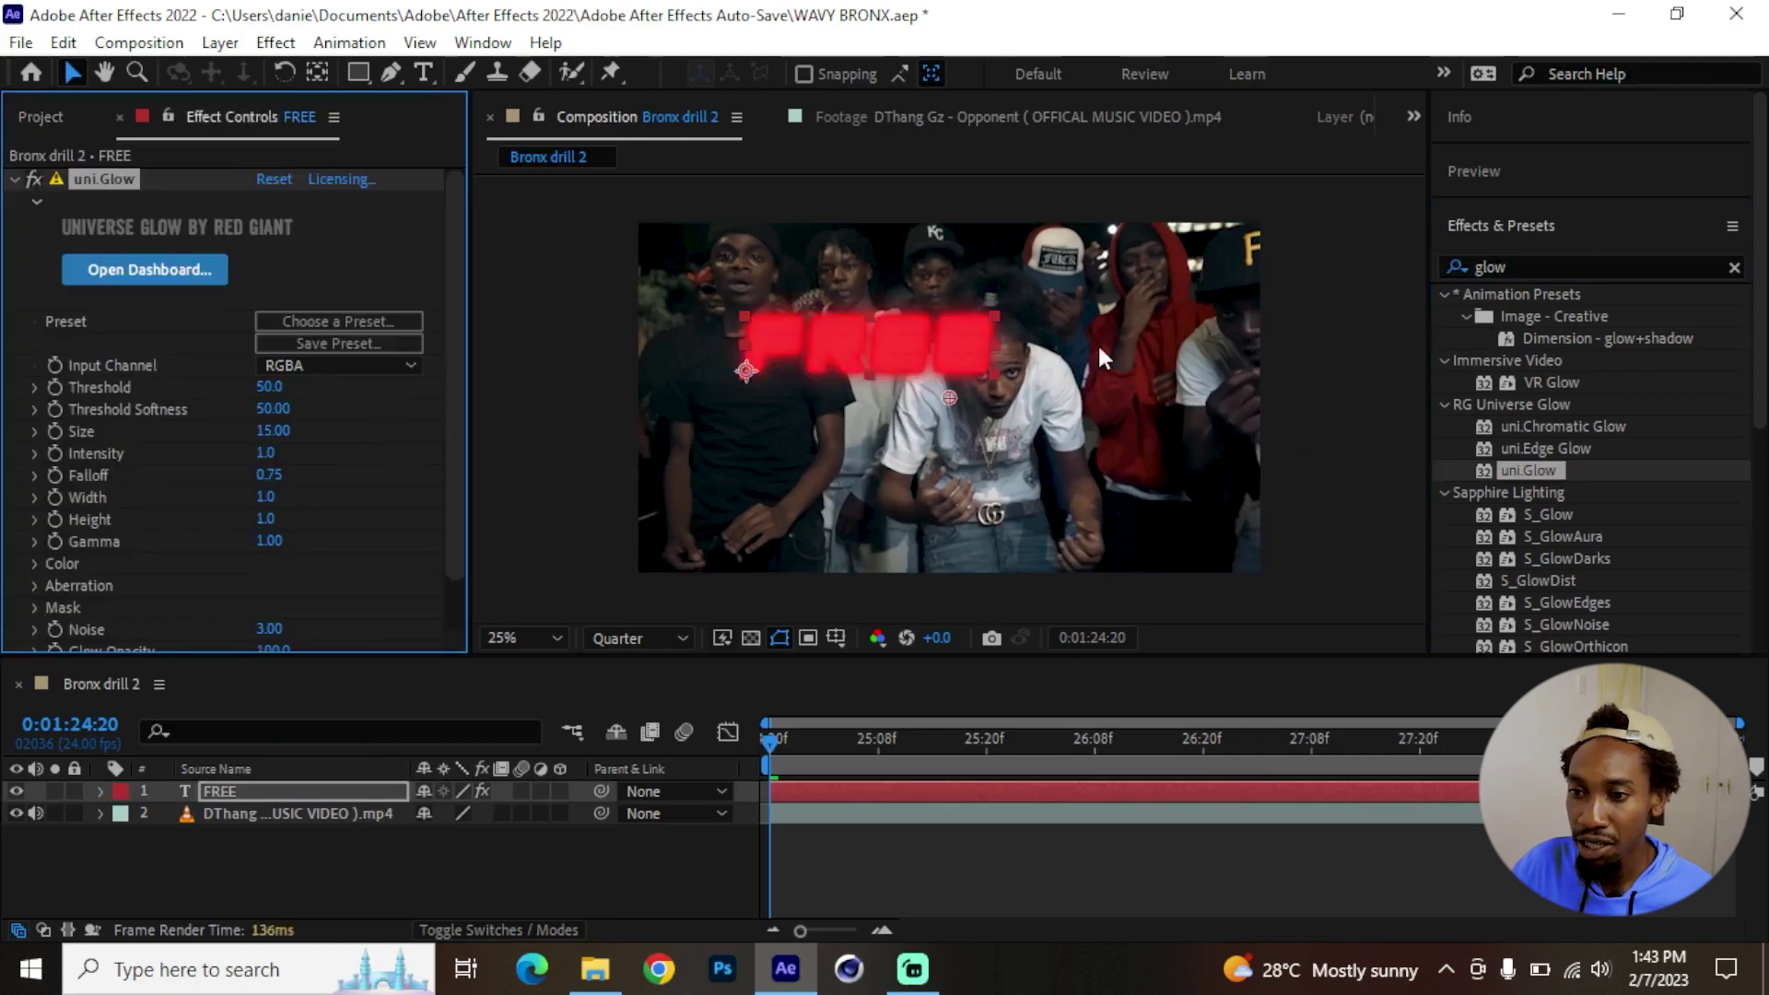
left_click(28, 180)
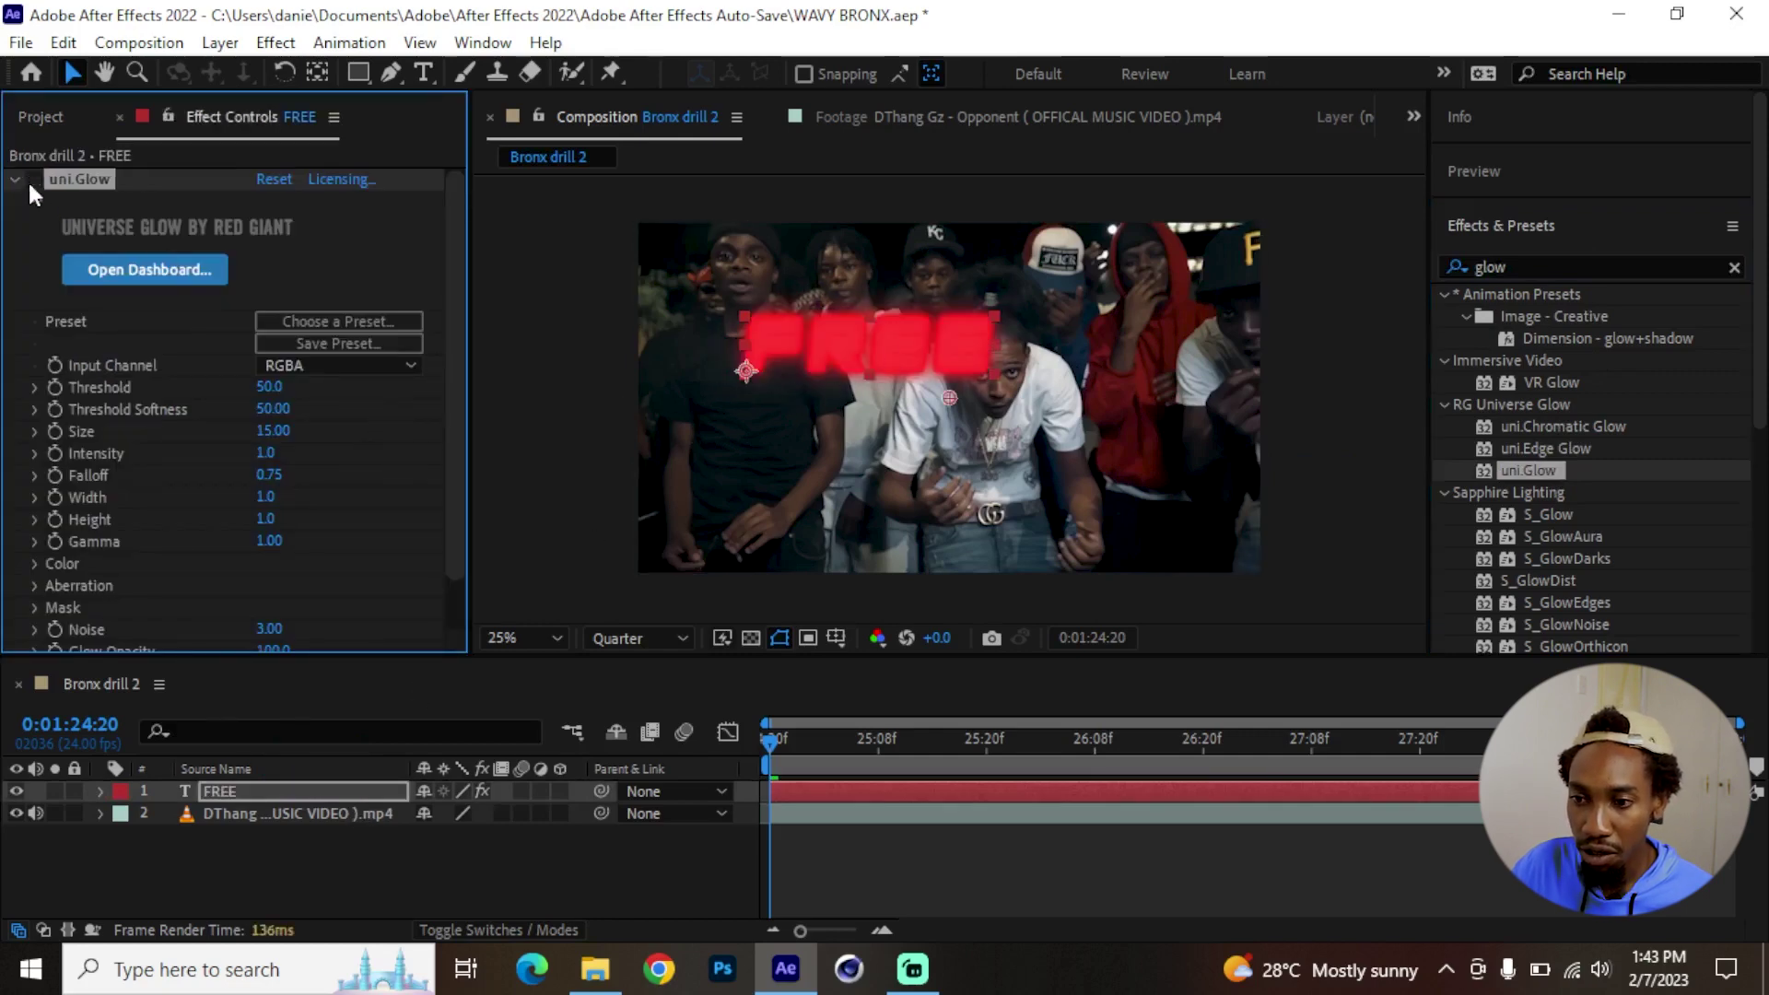
left_click(28, 179)
Set the glow Threshold to 81.3 and Intensity to 0.7, then collapse the effect.
left_click(35, 387)
left_click(275, 423)
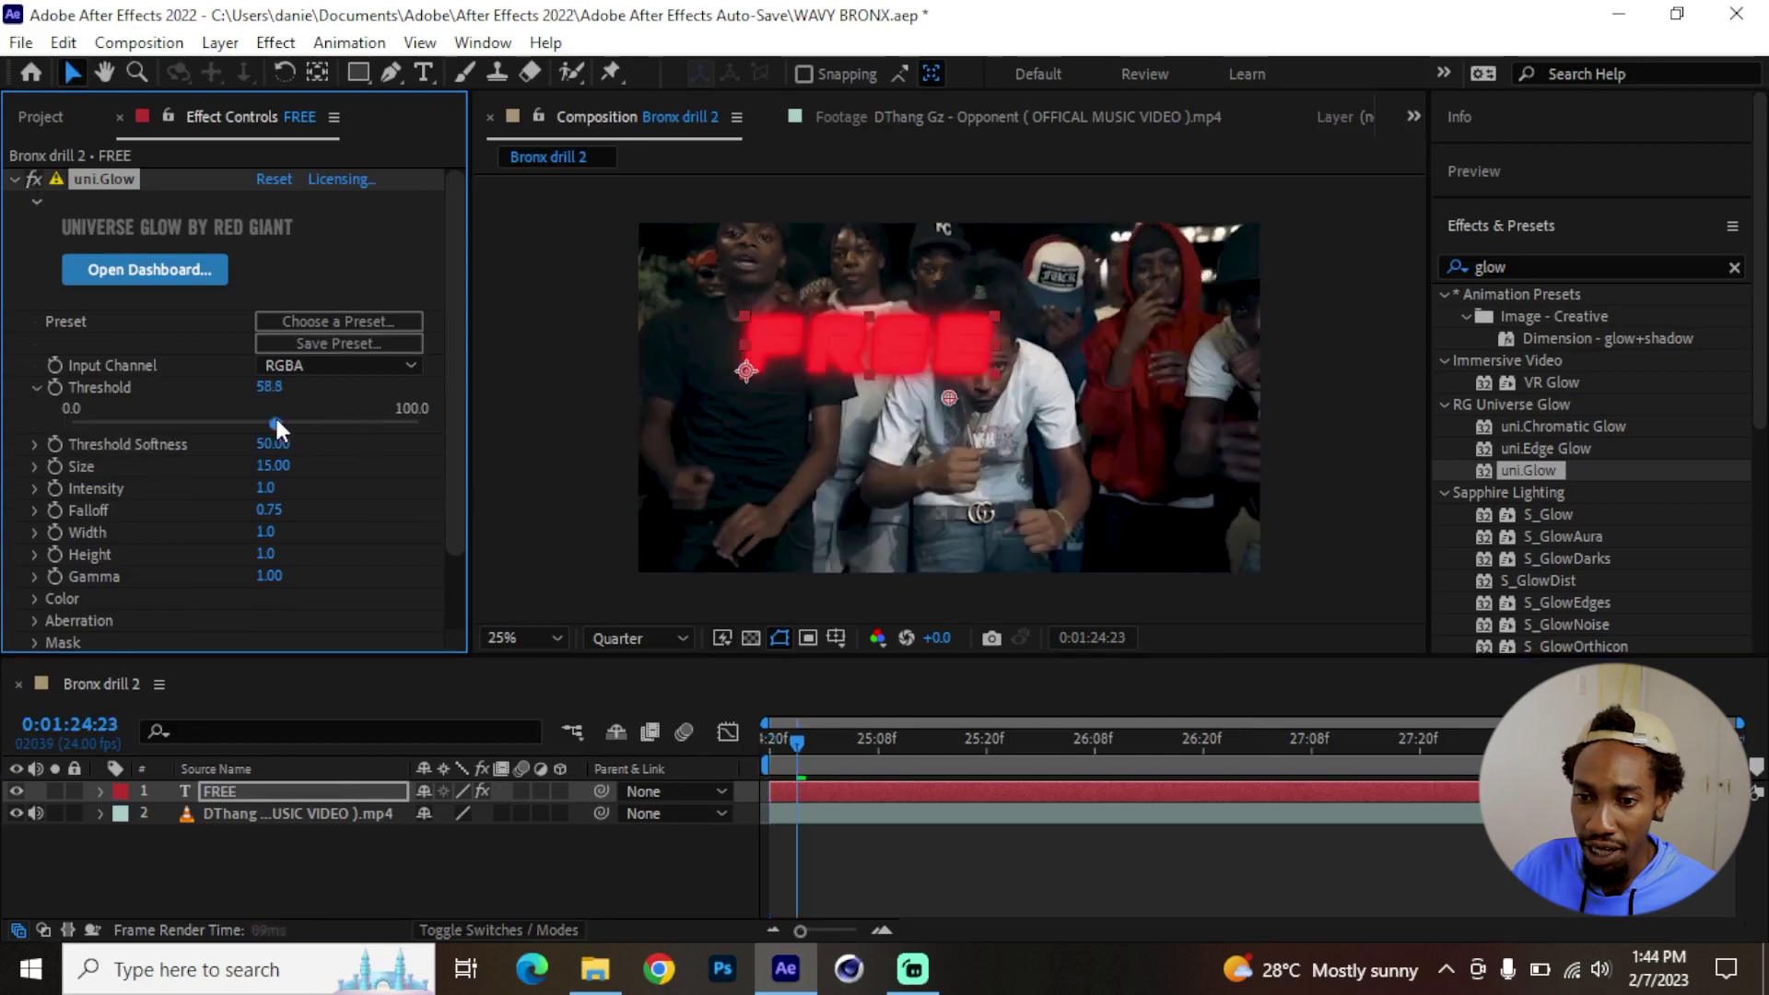
left_click_drag(307, 423, 356, 424)
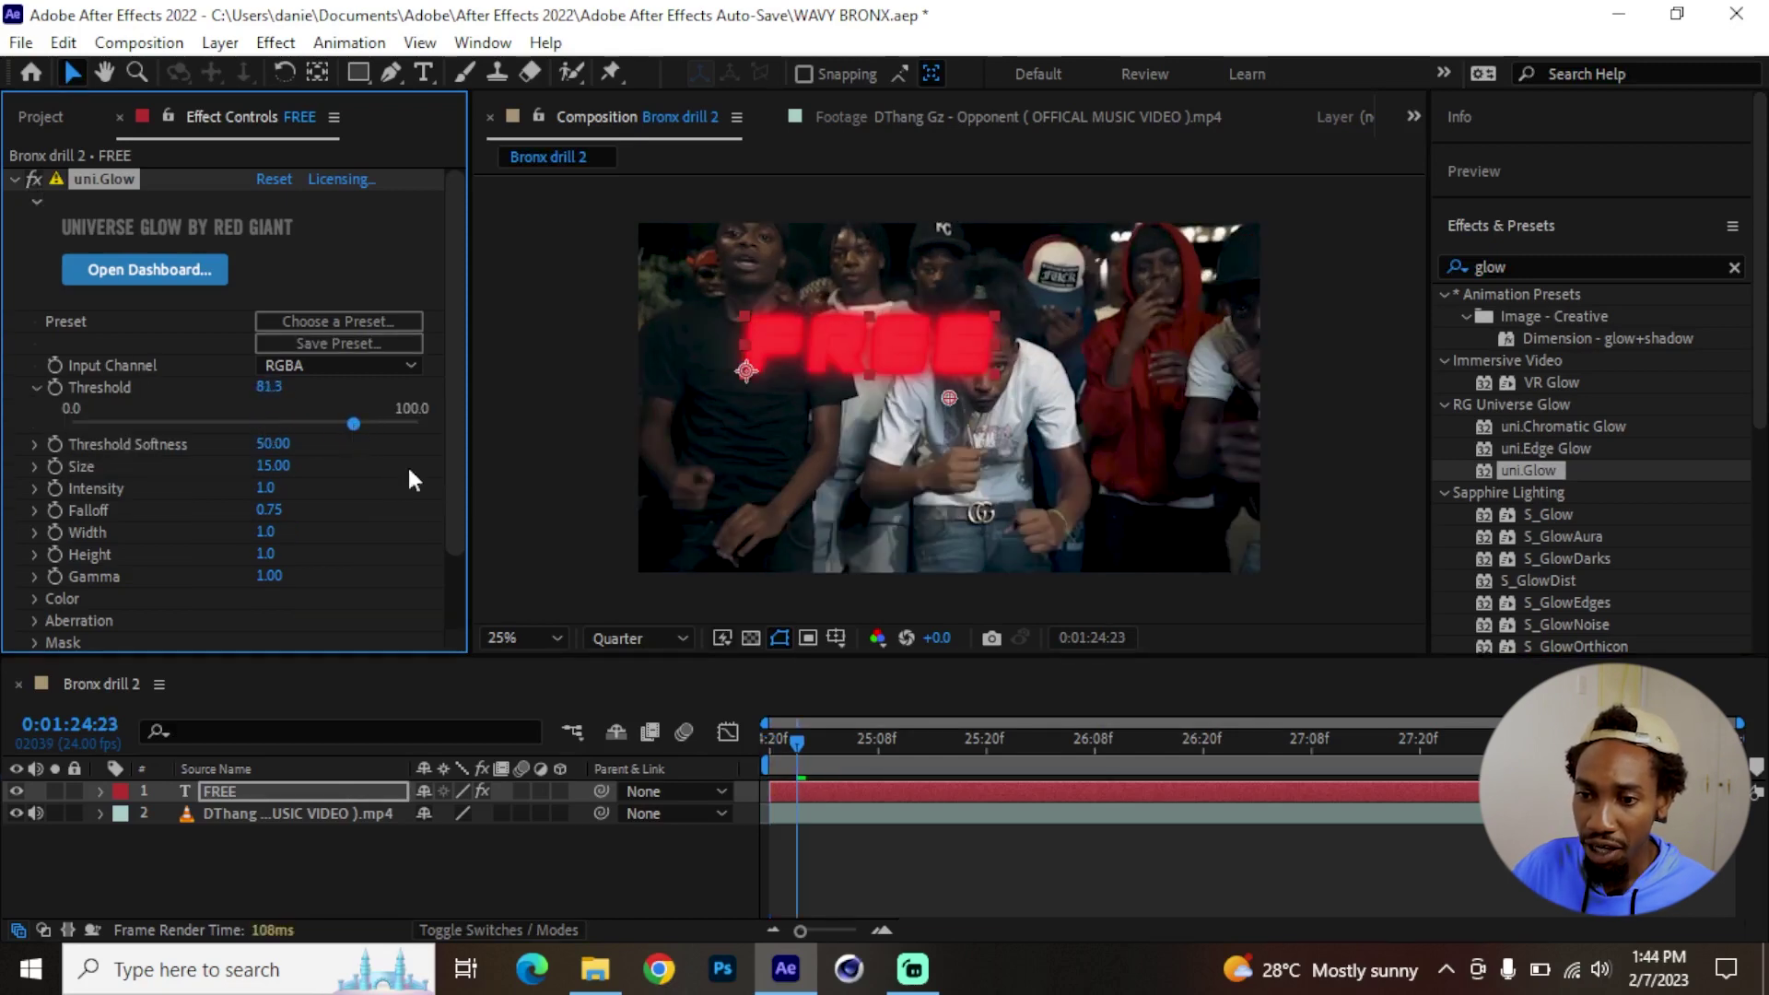
scroll(450, 444, "down", 2)
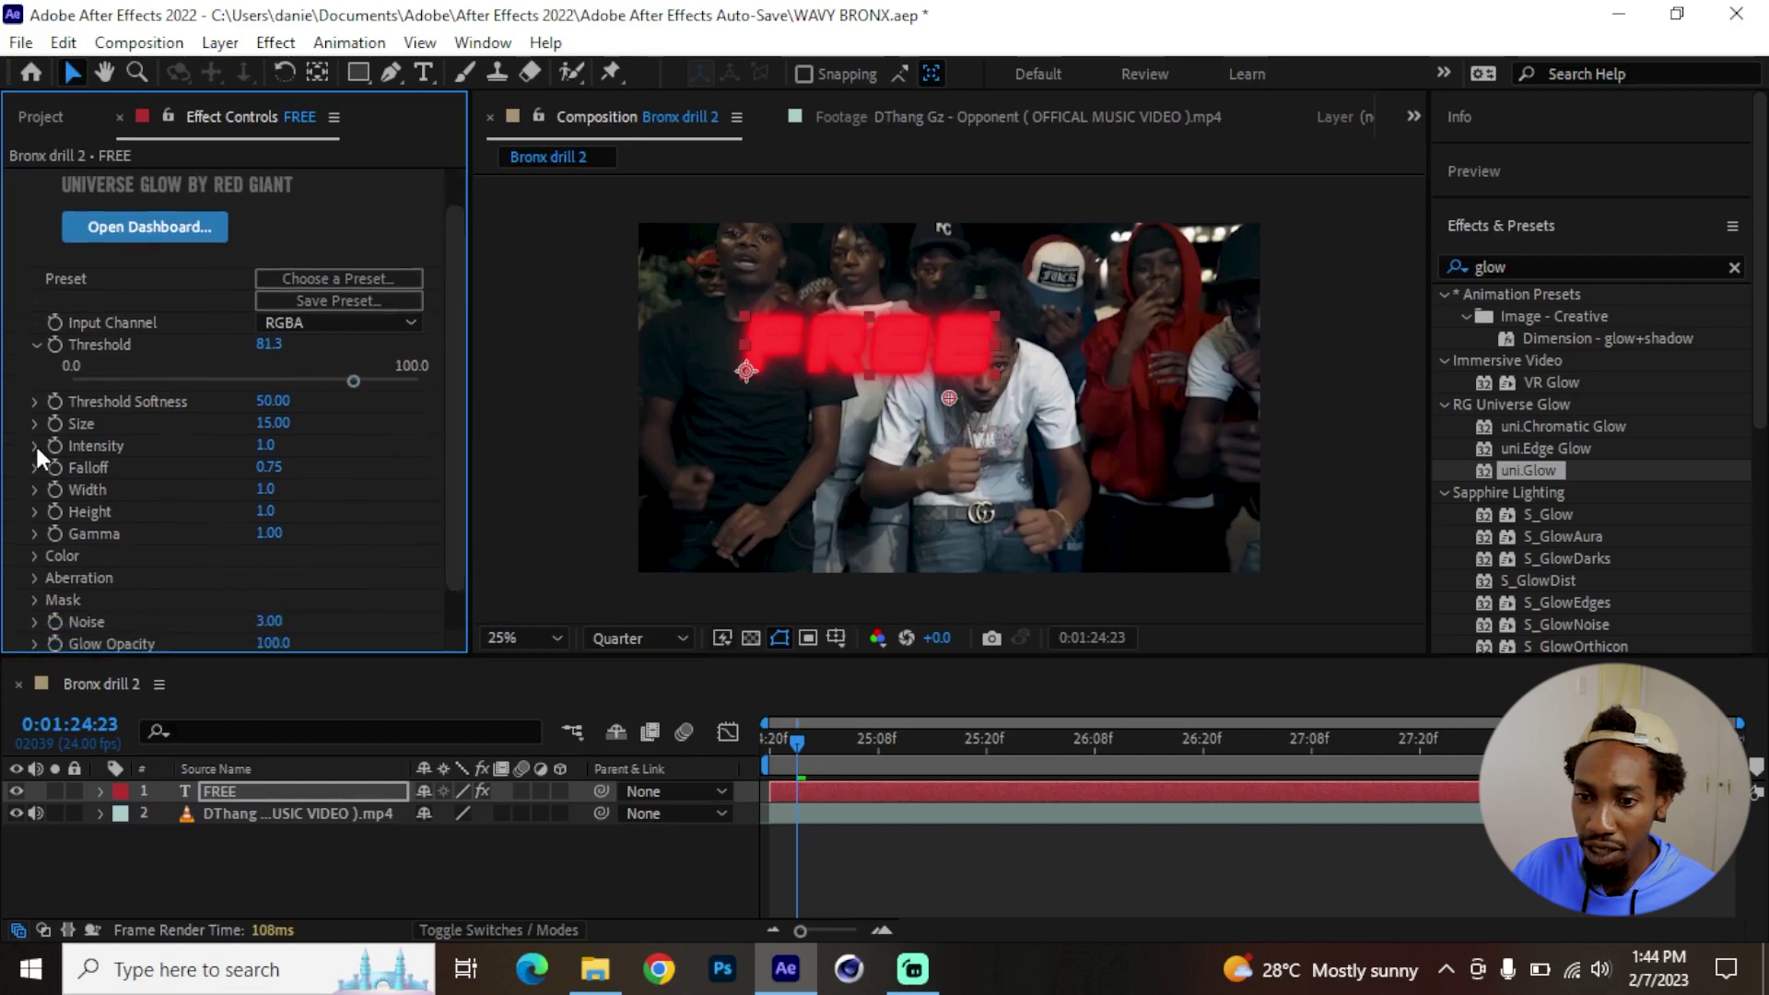
left_click(35, 444)
left_click_drag(118, 478, 102, 483)
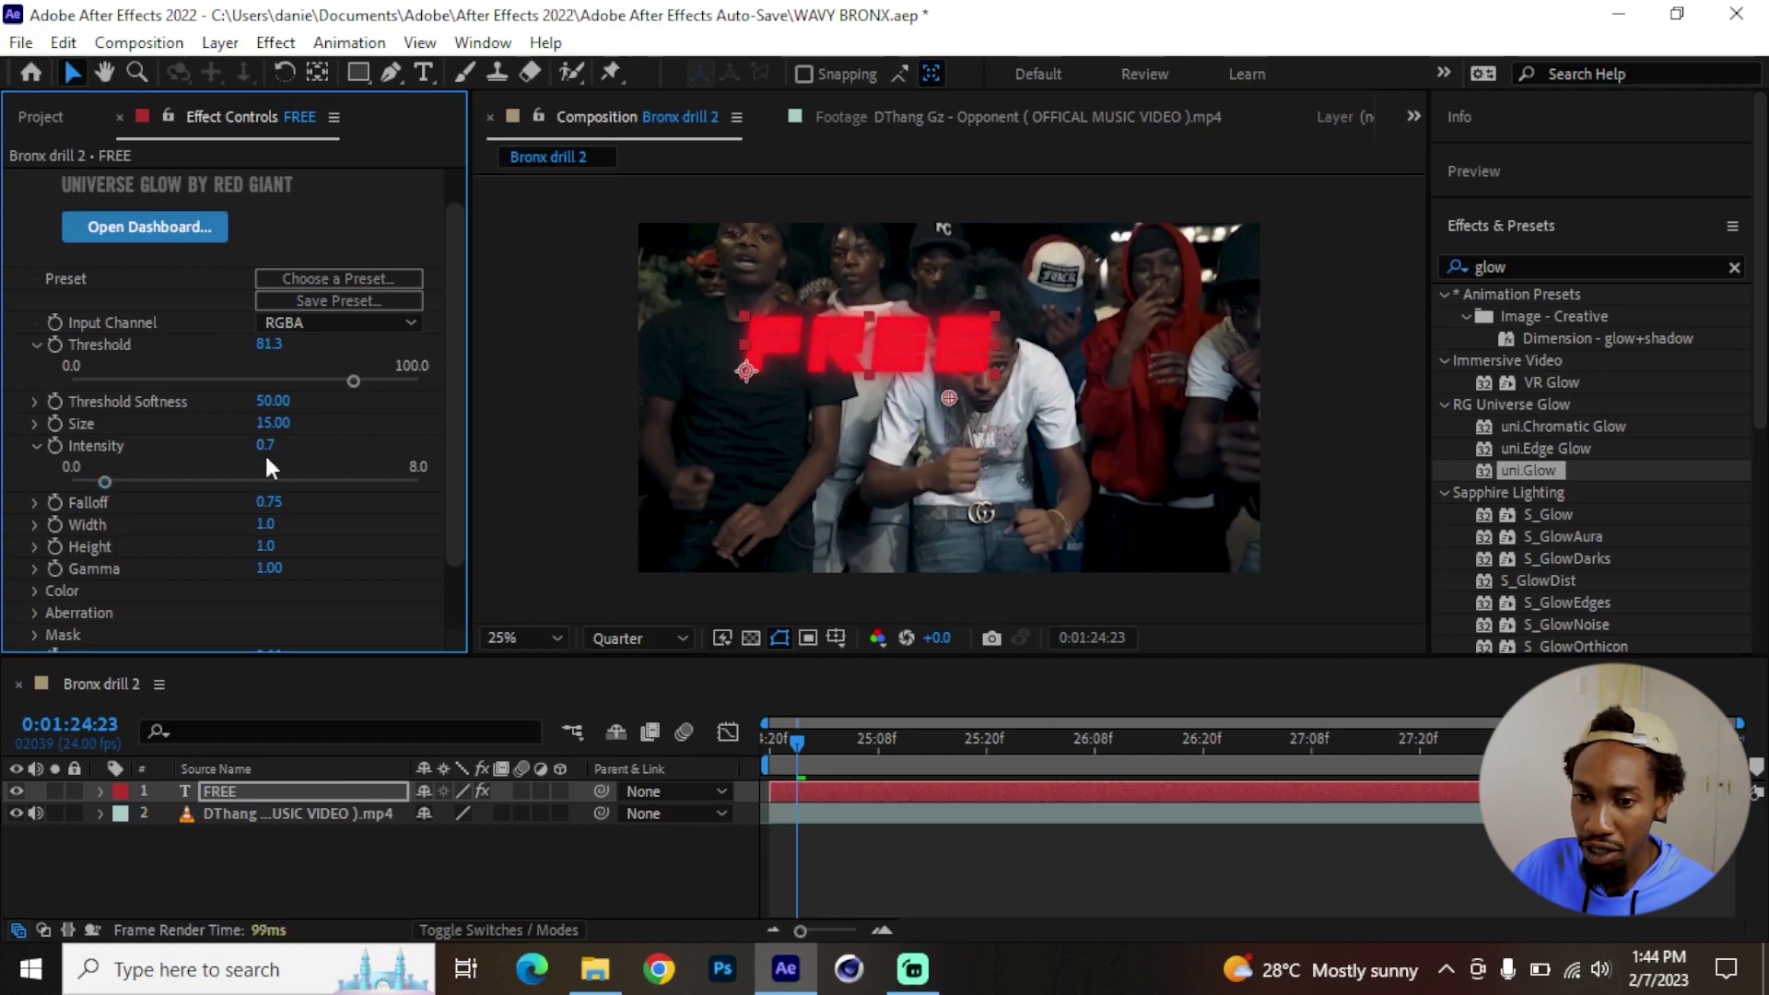
scroll(369, 456, "up", 1)
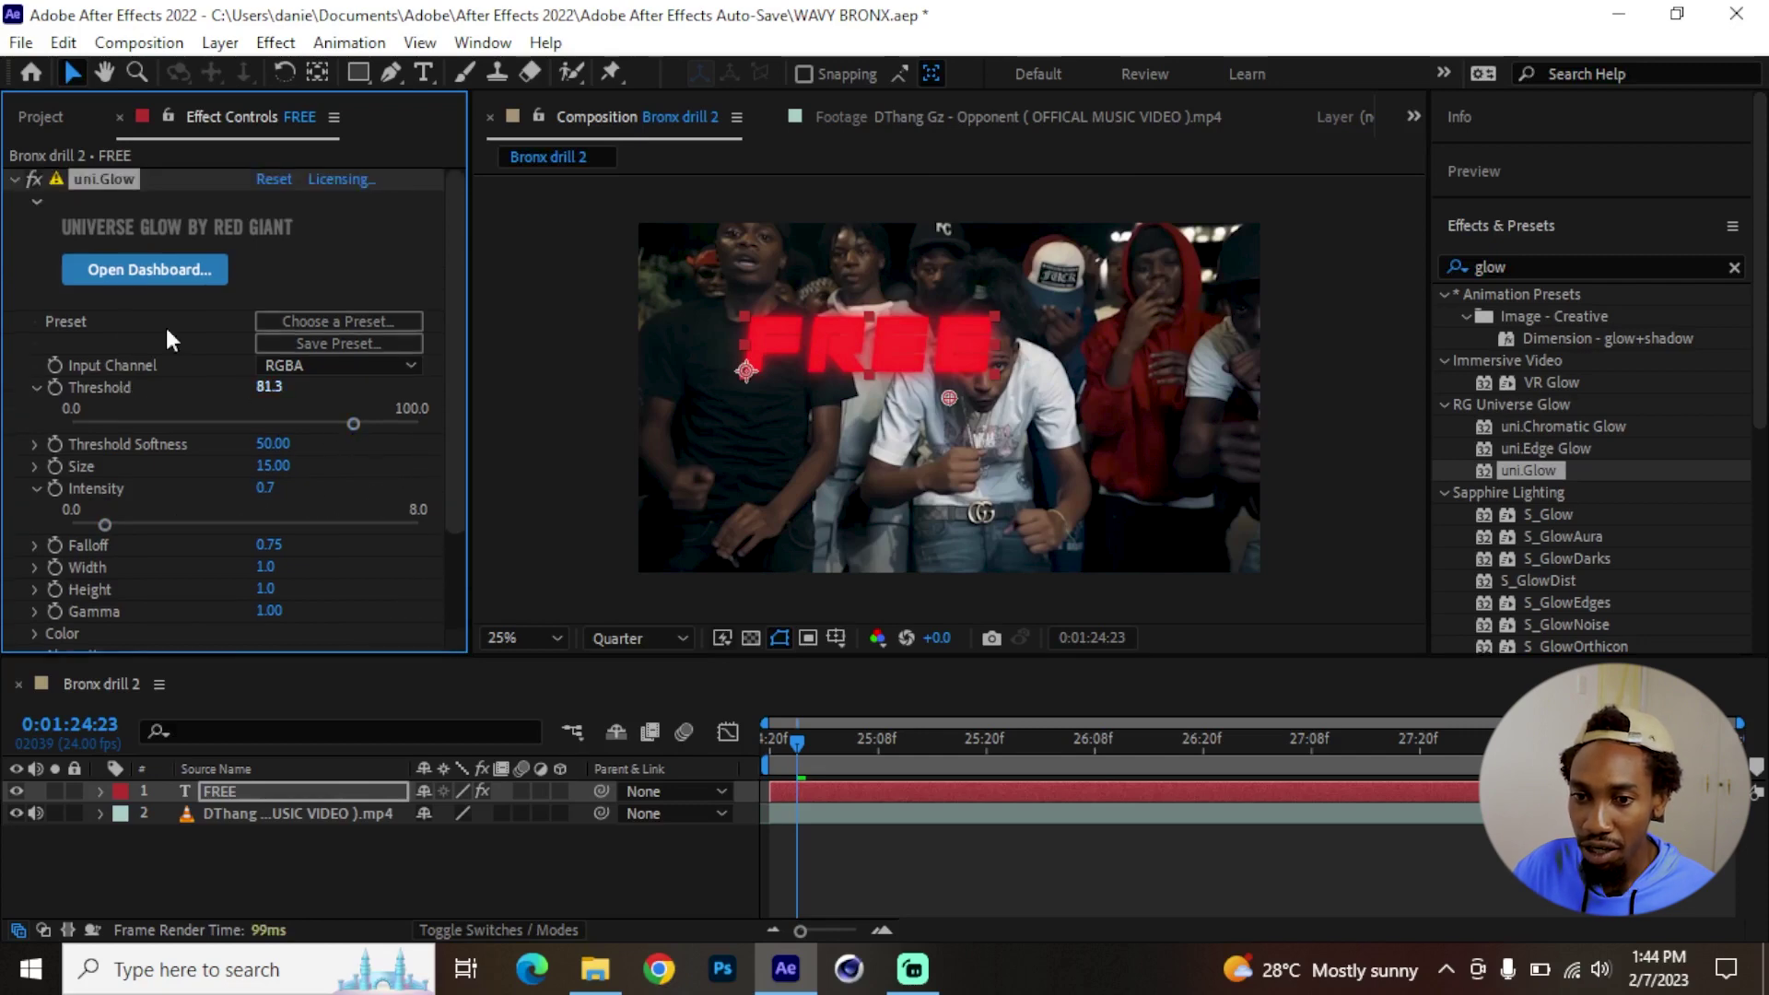
left_click(34, 179)
left_click(33, 179)
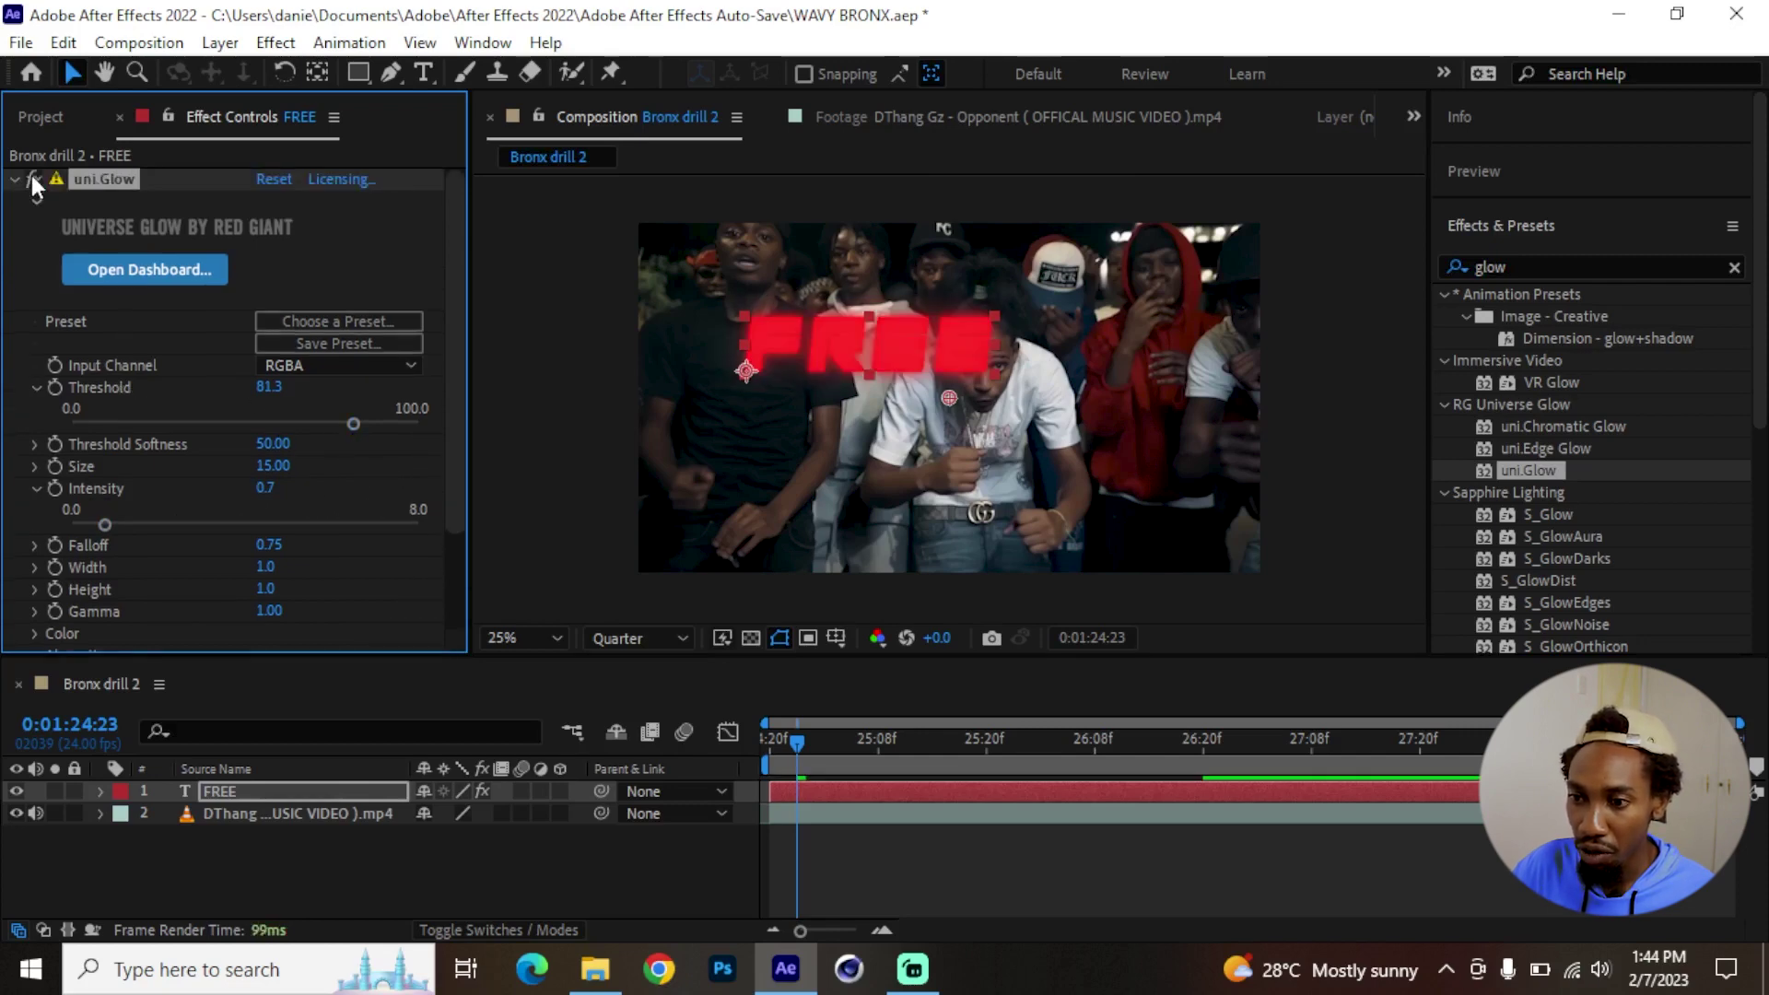
left_click(14, 178)
left_click(290, 795)
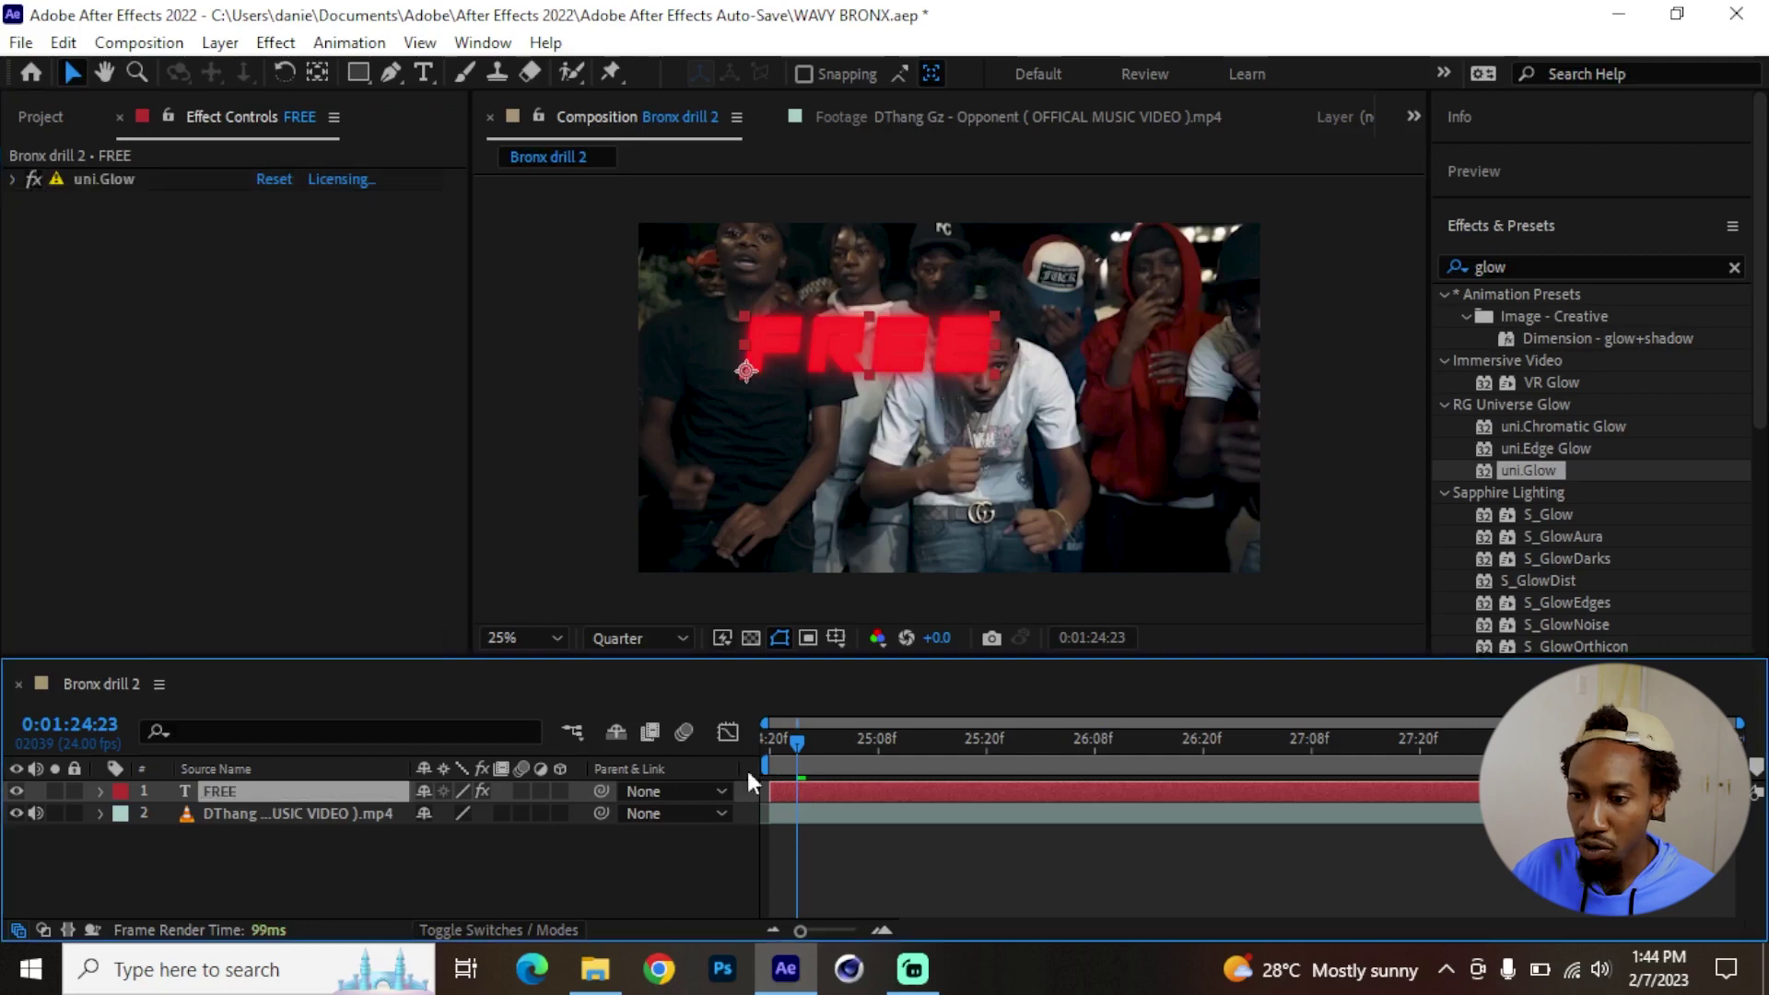
left_click(788, 737)
Apply the Typewriter preset to FREE and shorten the layer's duration.
left_click(1555, 263)
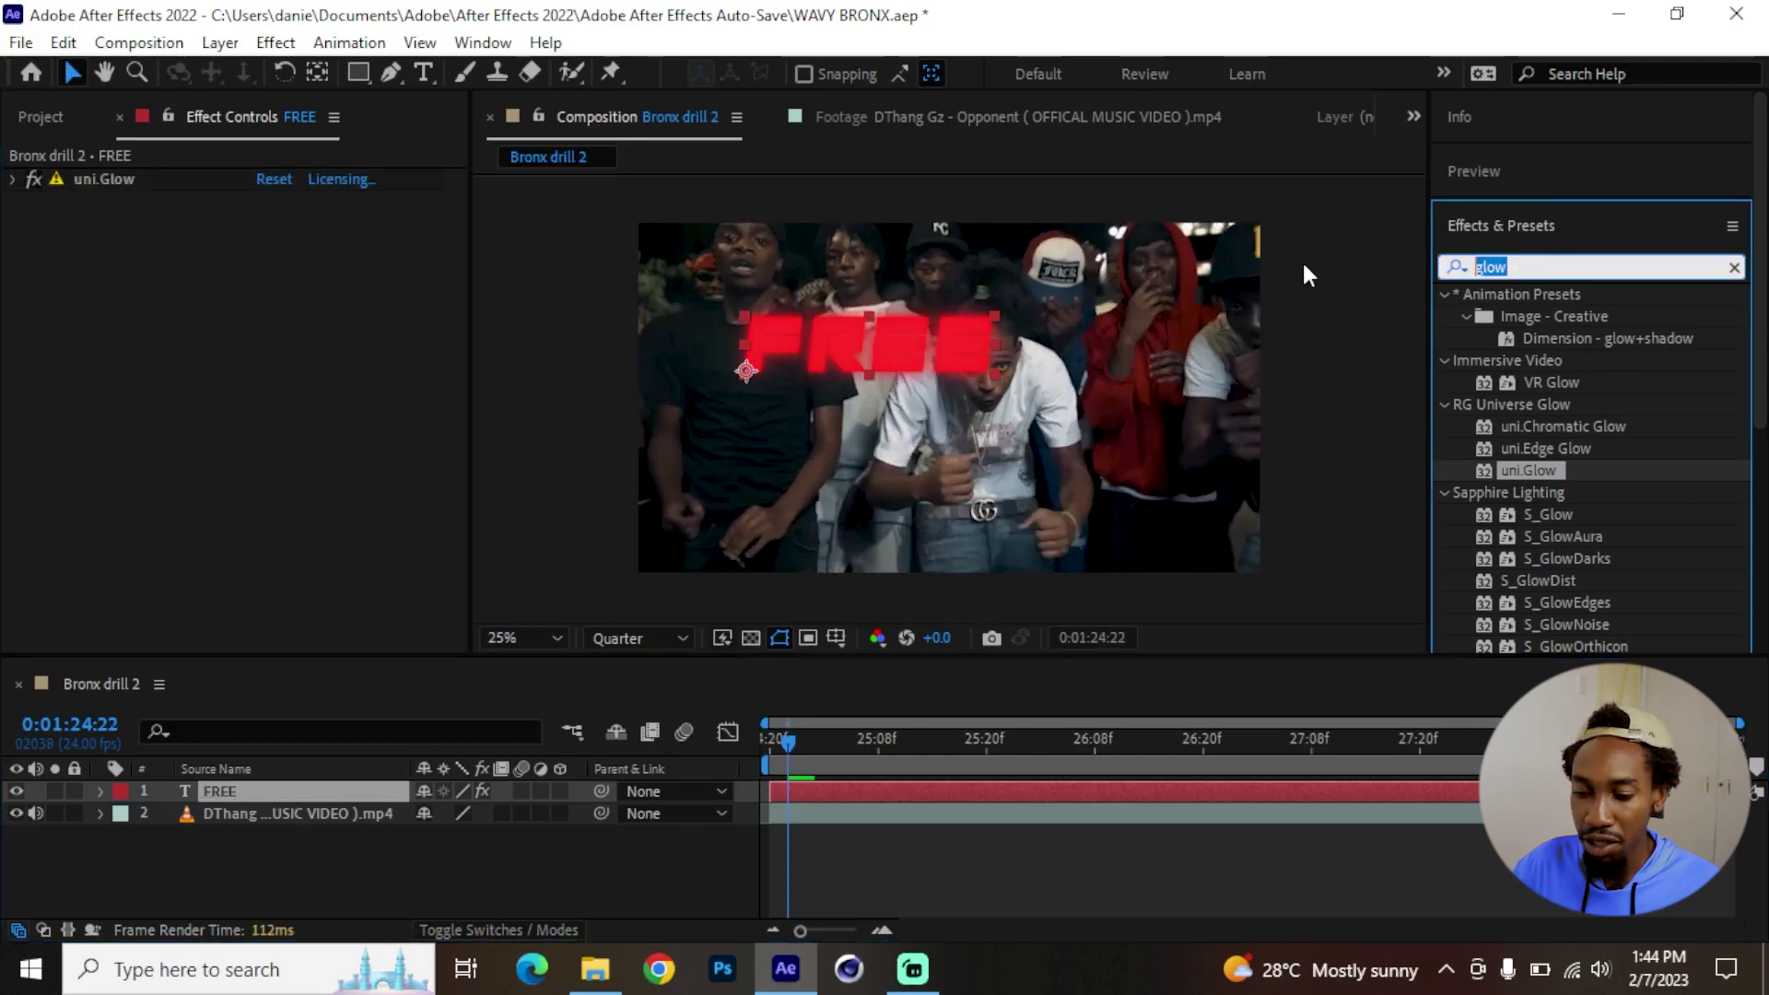
type("typewr")
left_click(1604, 358)
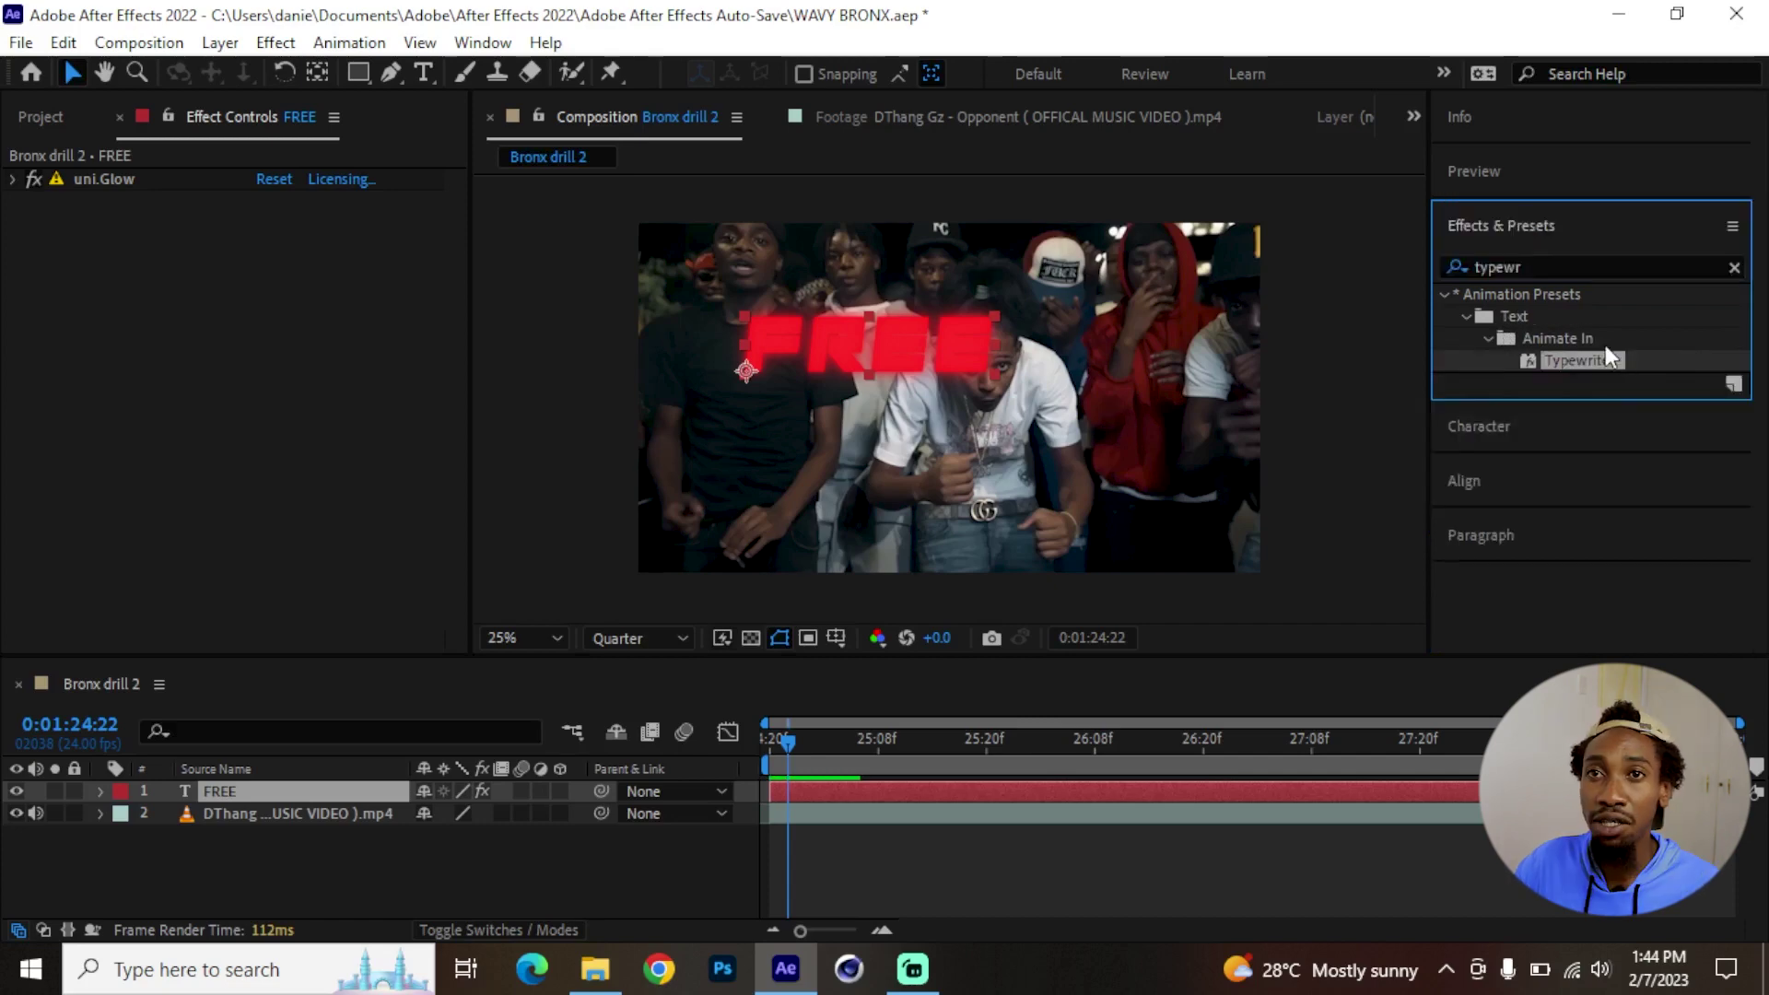
left_click_drag(1606, 356, 752, 794)
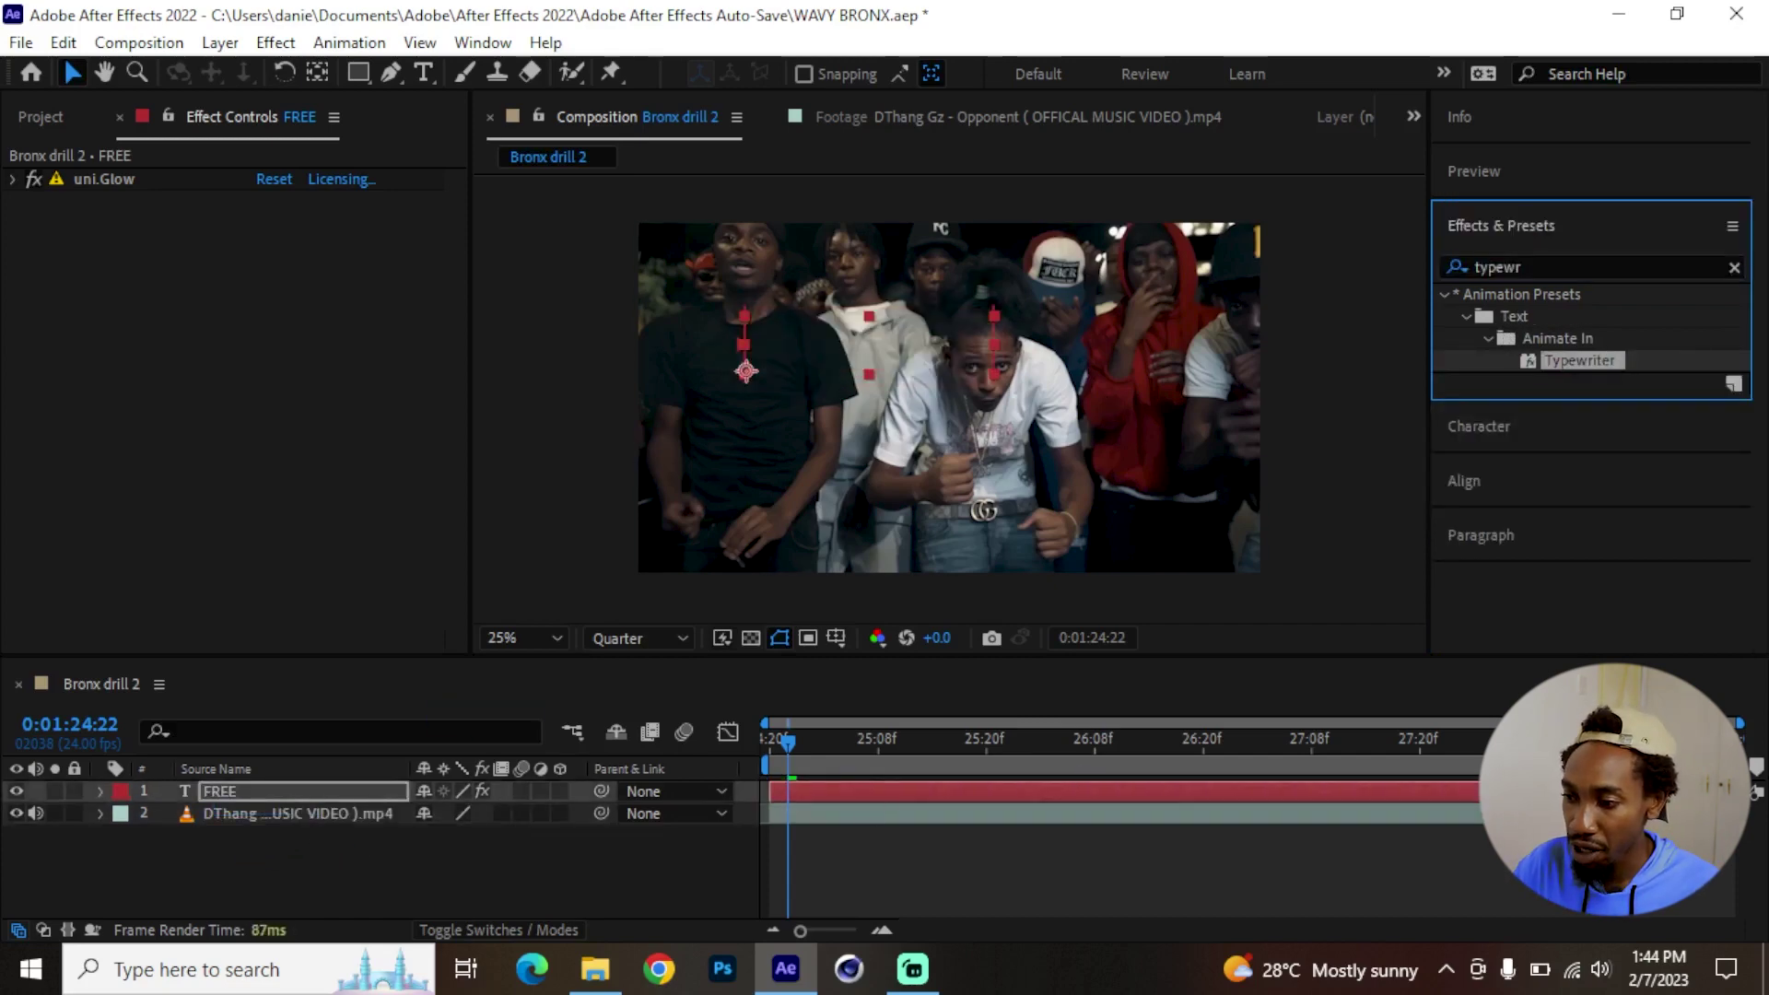
left_click_drag(1480, 790, 851, 753)
Move the Start keyframes to the layer's in-point and to 1:25:06.
key("u")
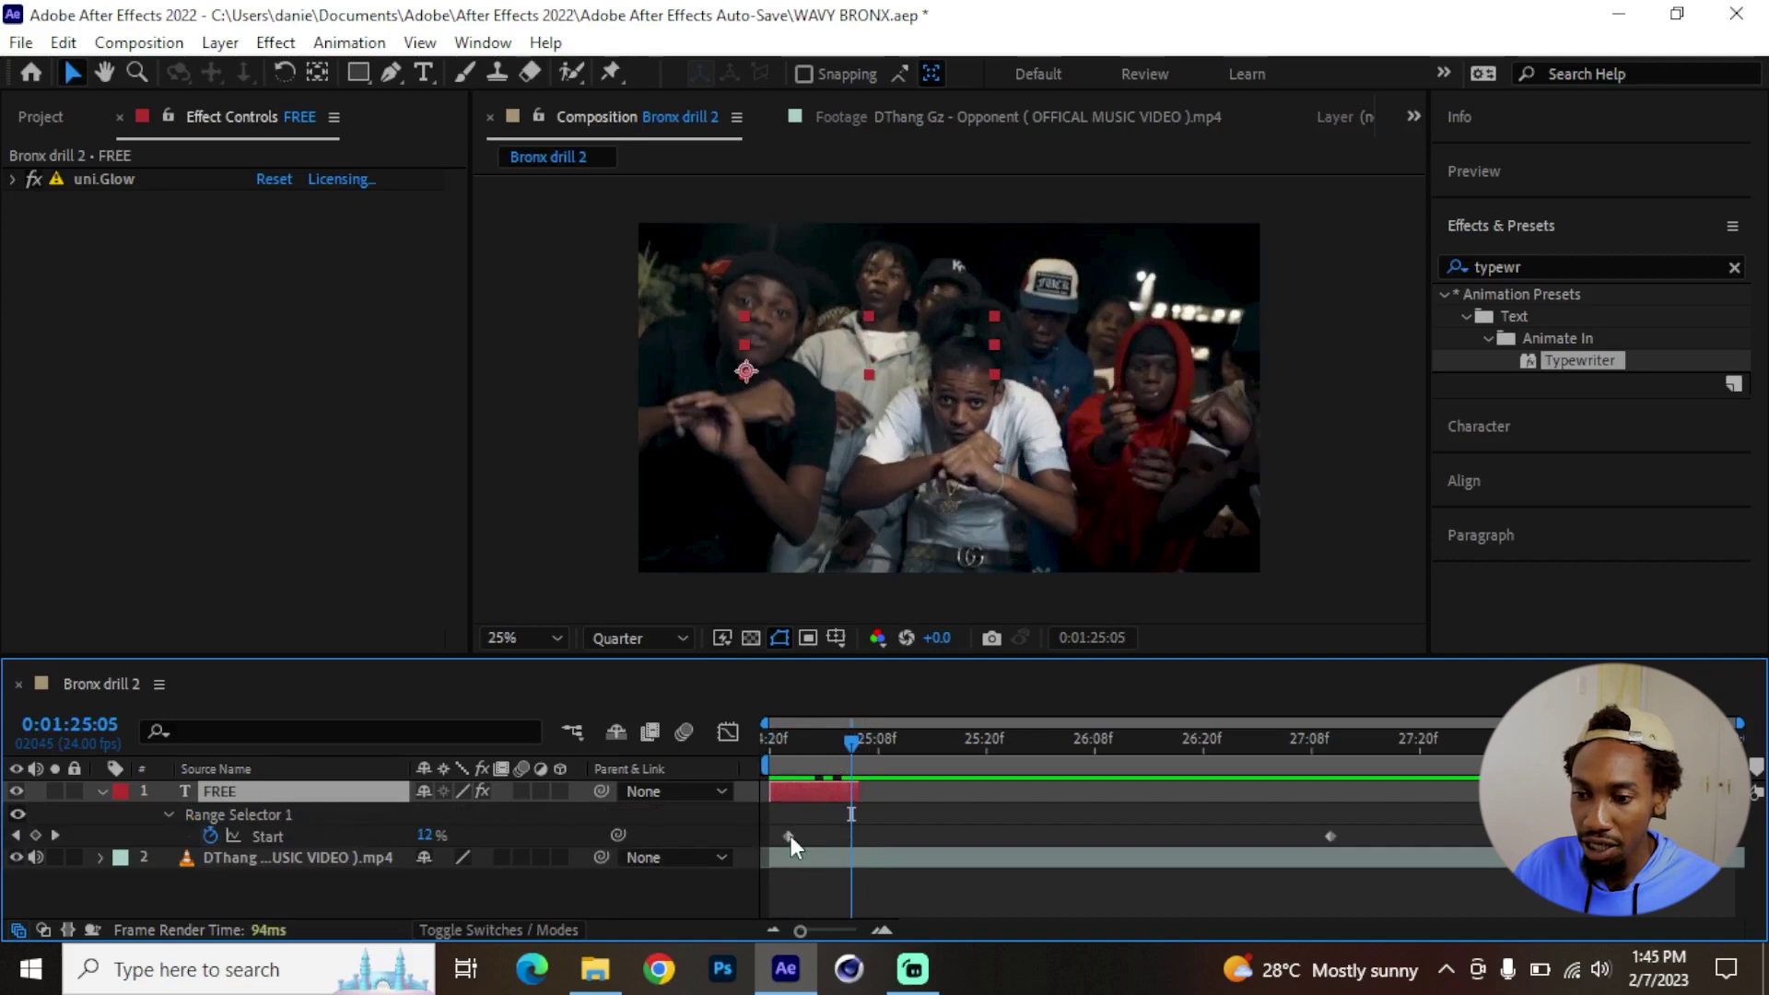
left_click_drag(789, 837, 770, 836)
left_click(772, 749)
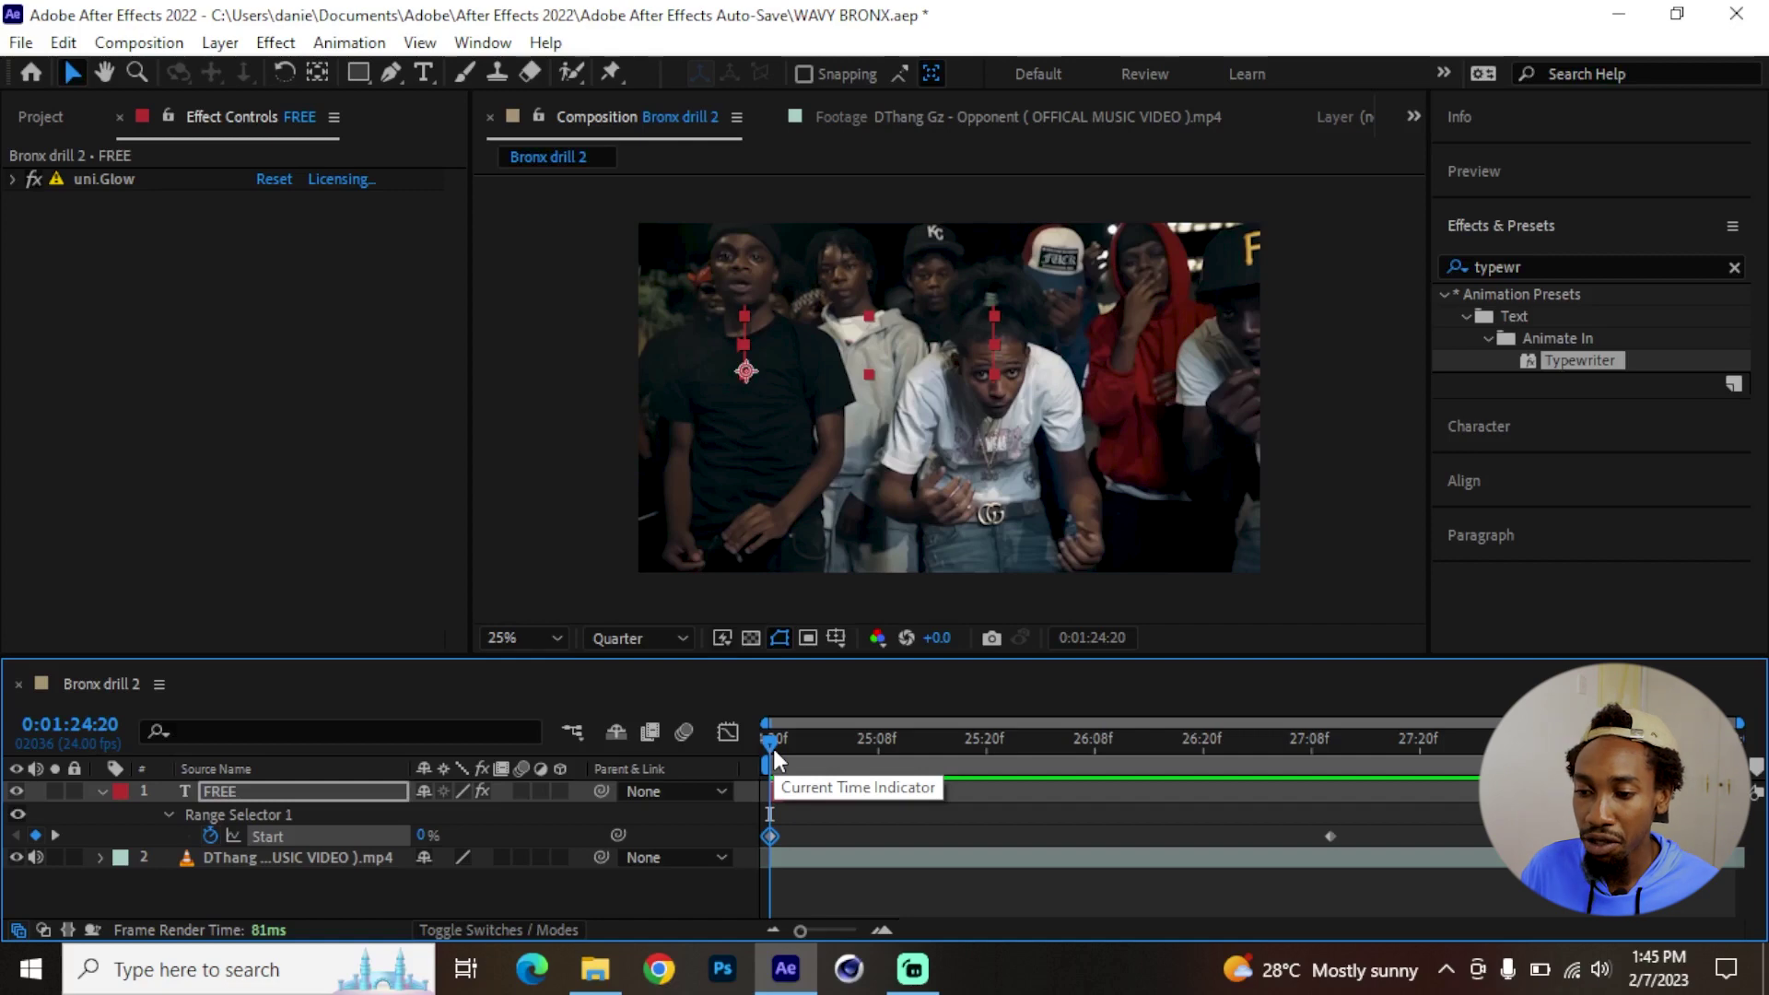
key("space")
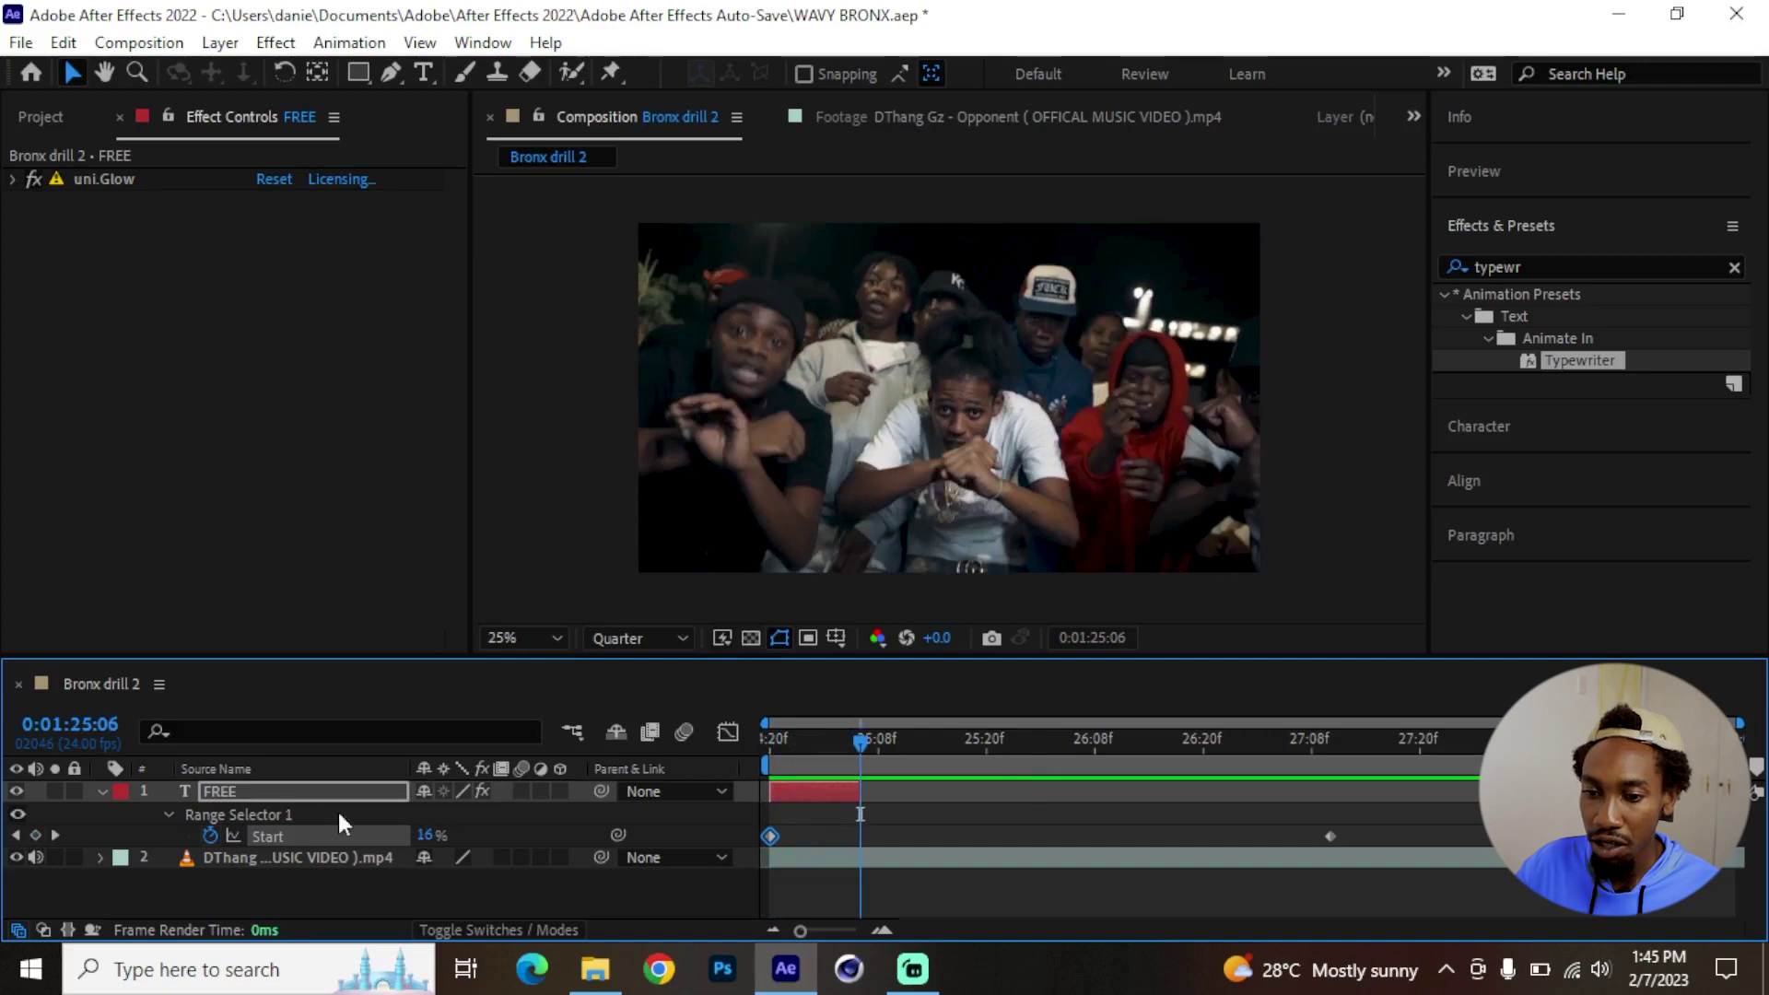
left_click(288, 815)
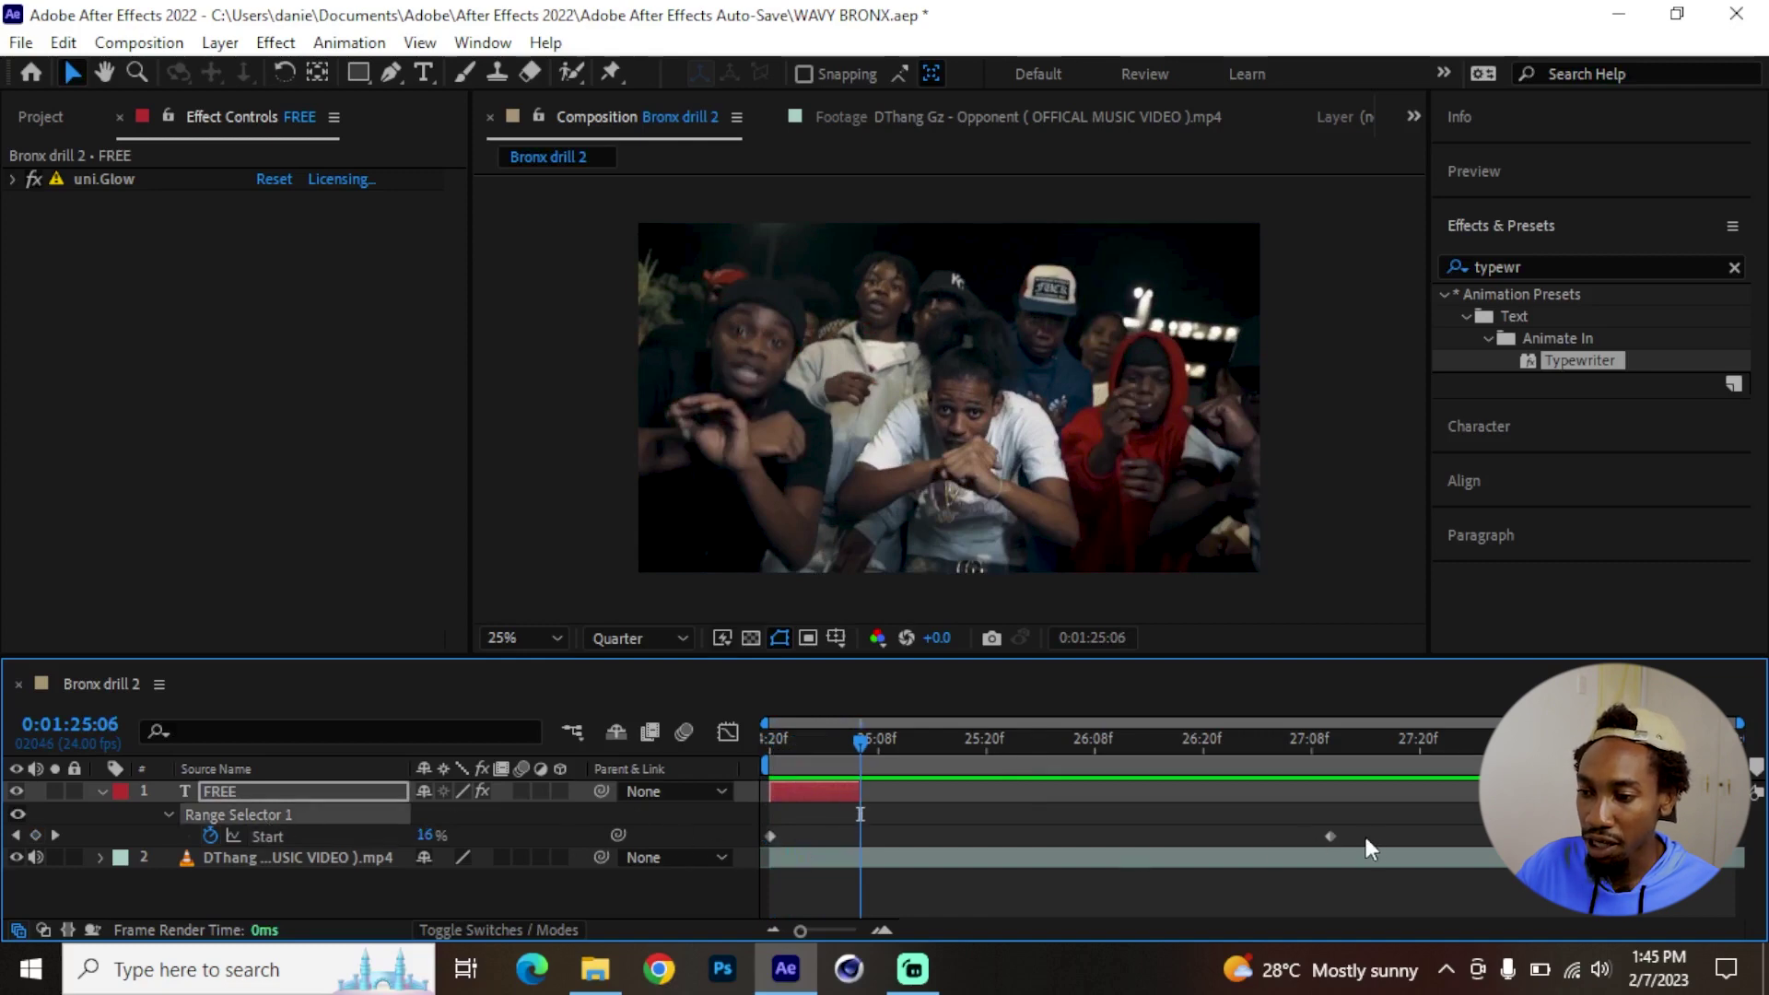
left_click_drag(1330, 837, 781, 832)
Apply Easy Ease to both Start keyframes and preview the eased reveal.
right_click(775, 836)
right_click(770, 835)
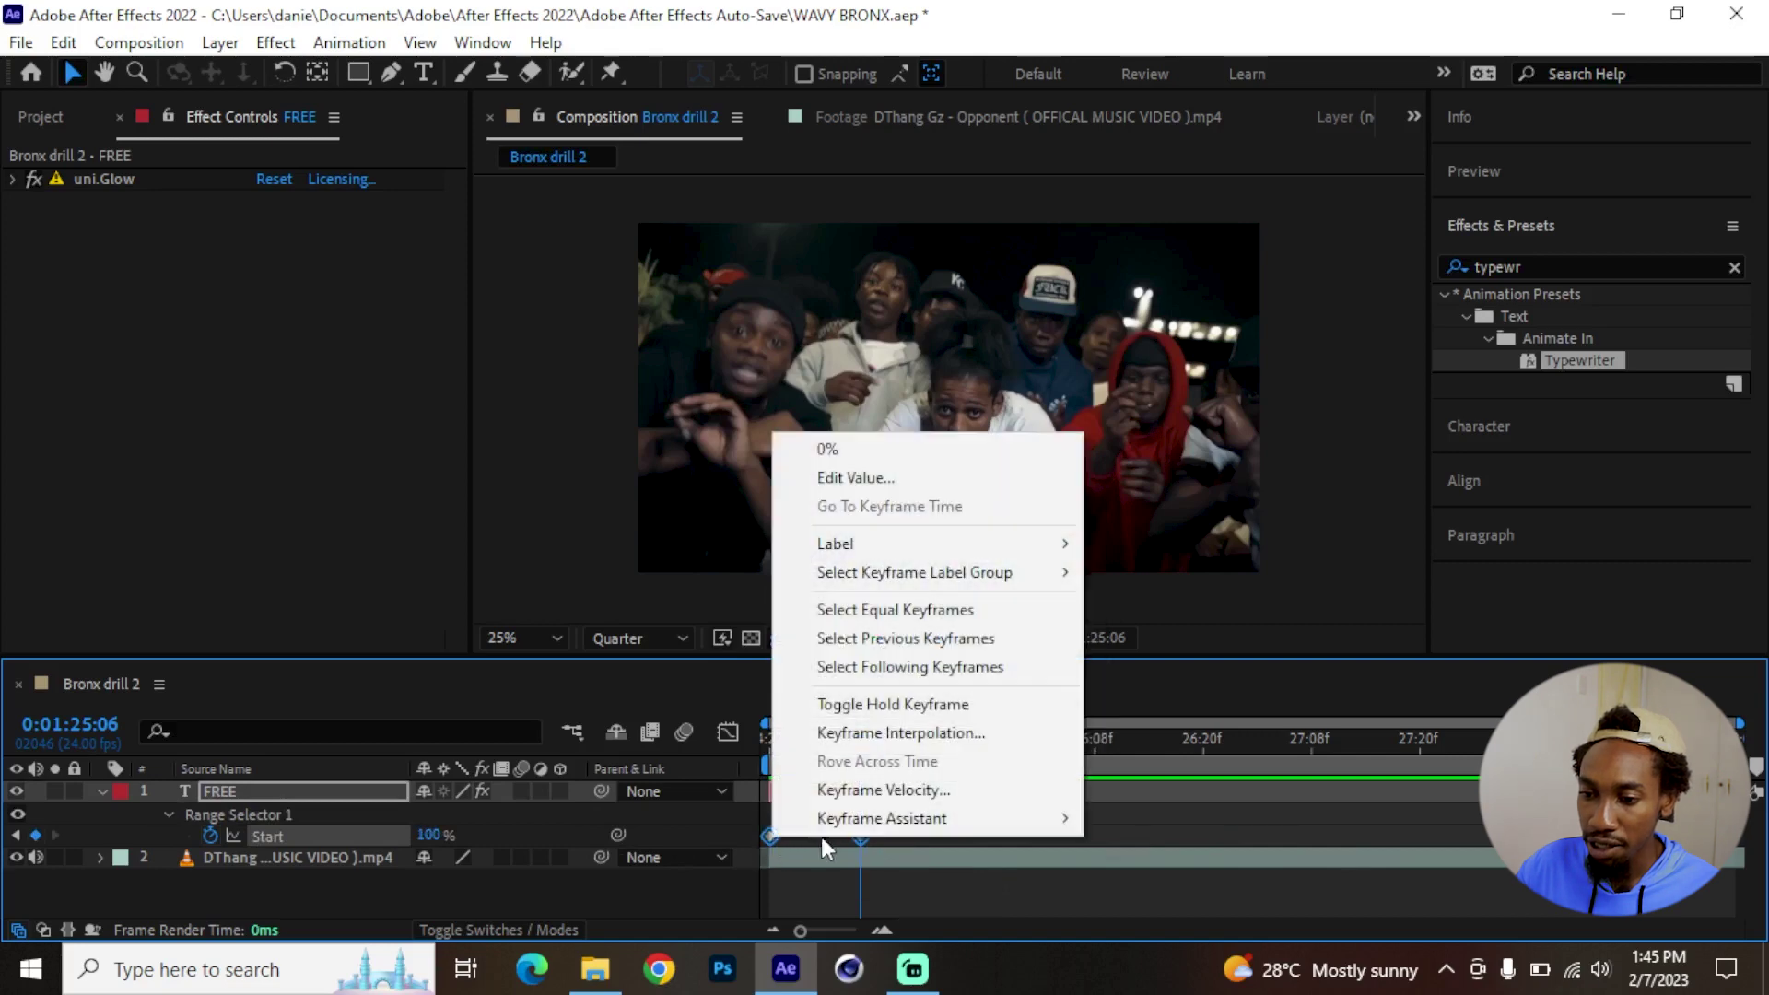
mouse_move(925, 826)
left_click(1165, 649)
key("j")
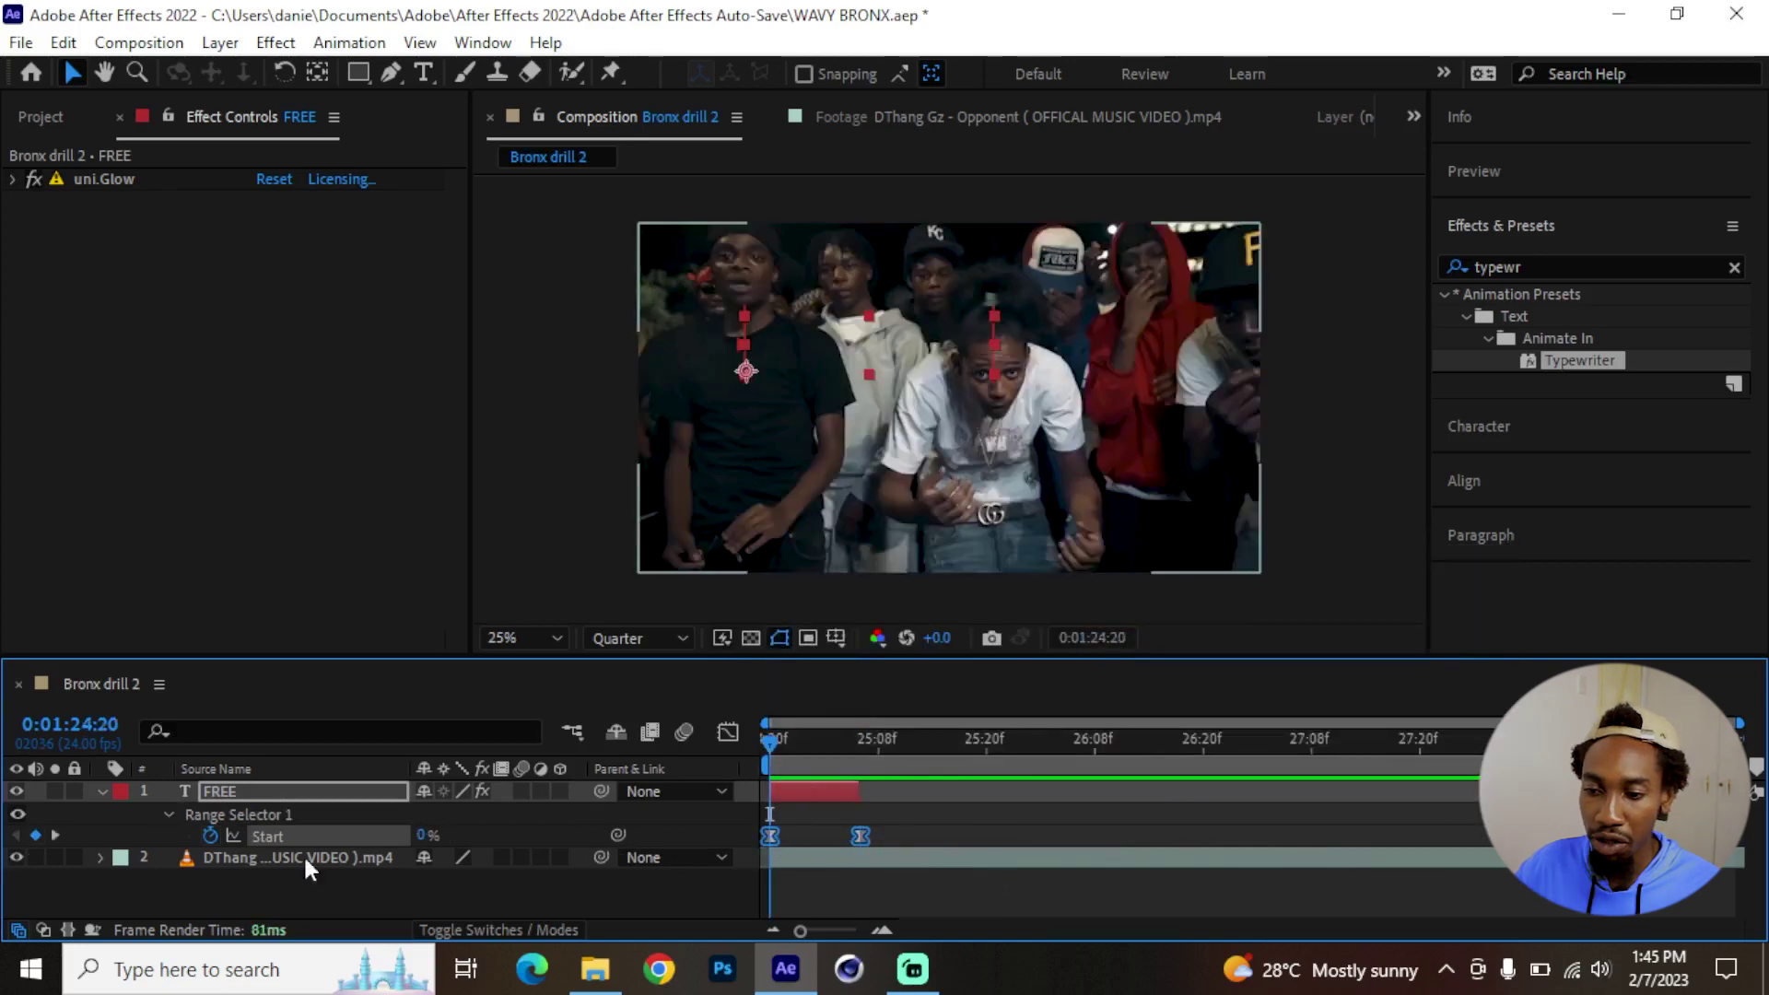
key("space")
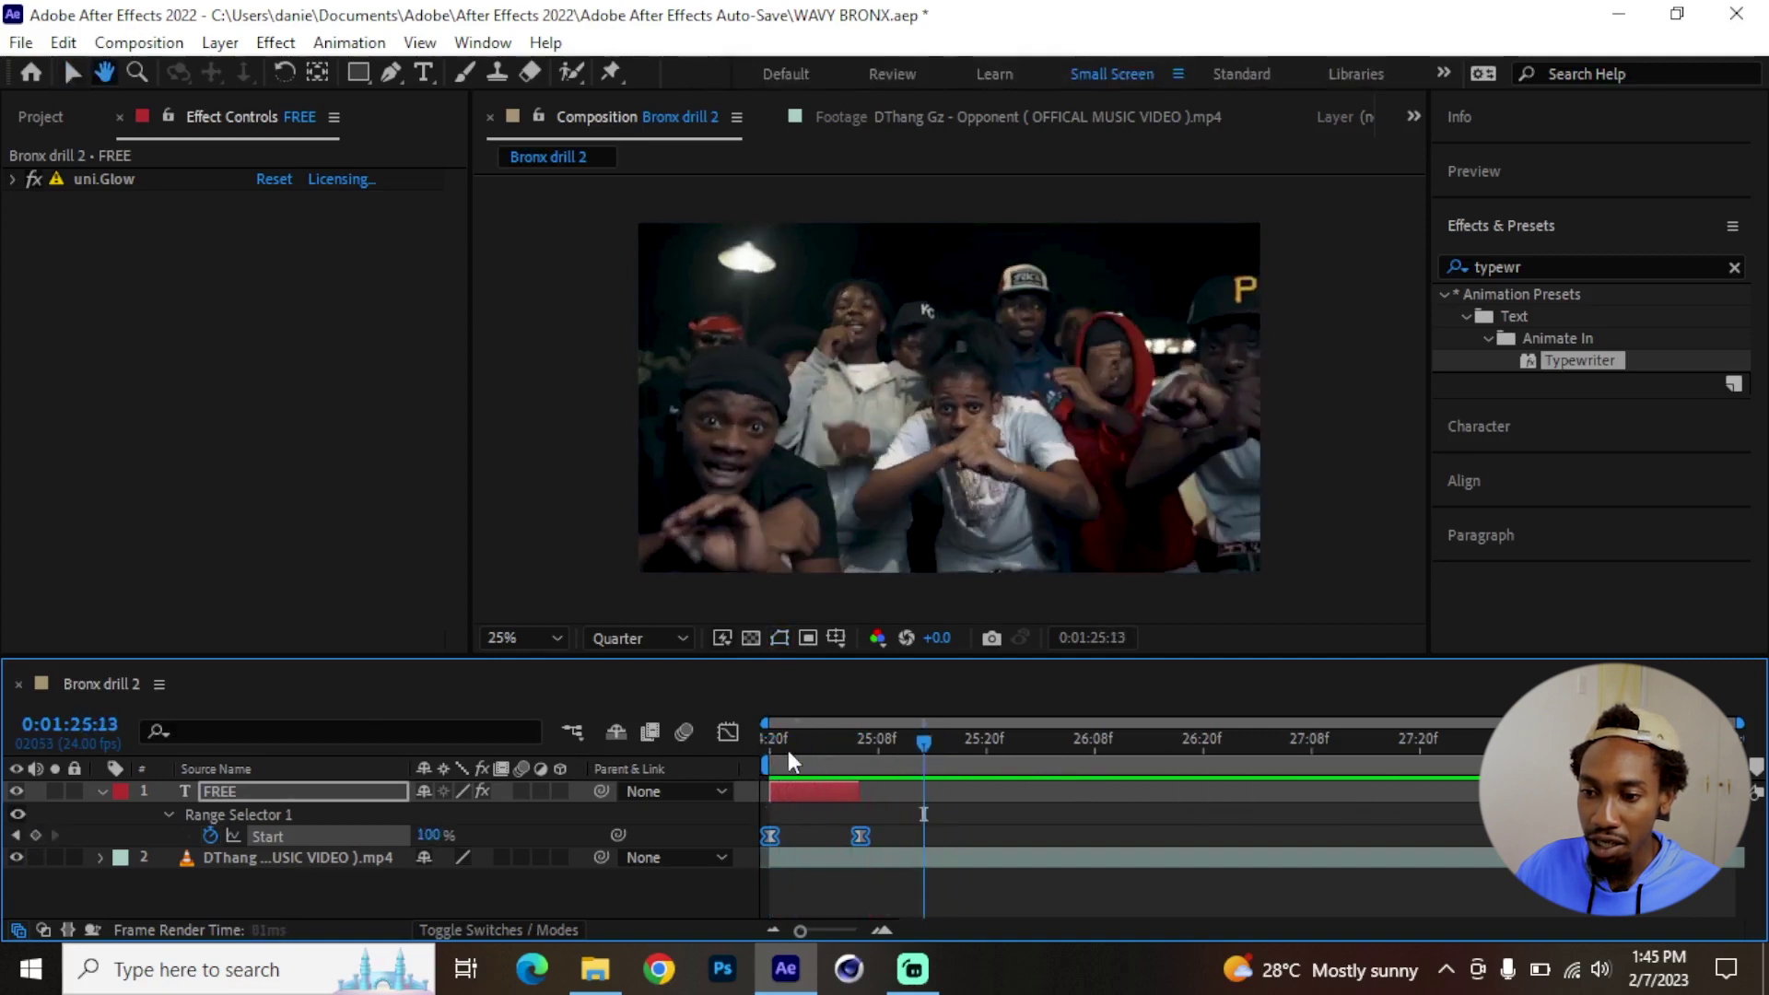
key("space")
left_click_drag(770, 743, 839, 750)
left_click(257, 791)
key("u")
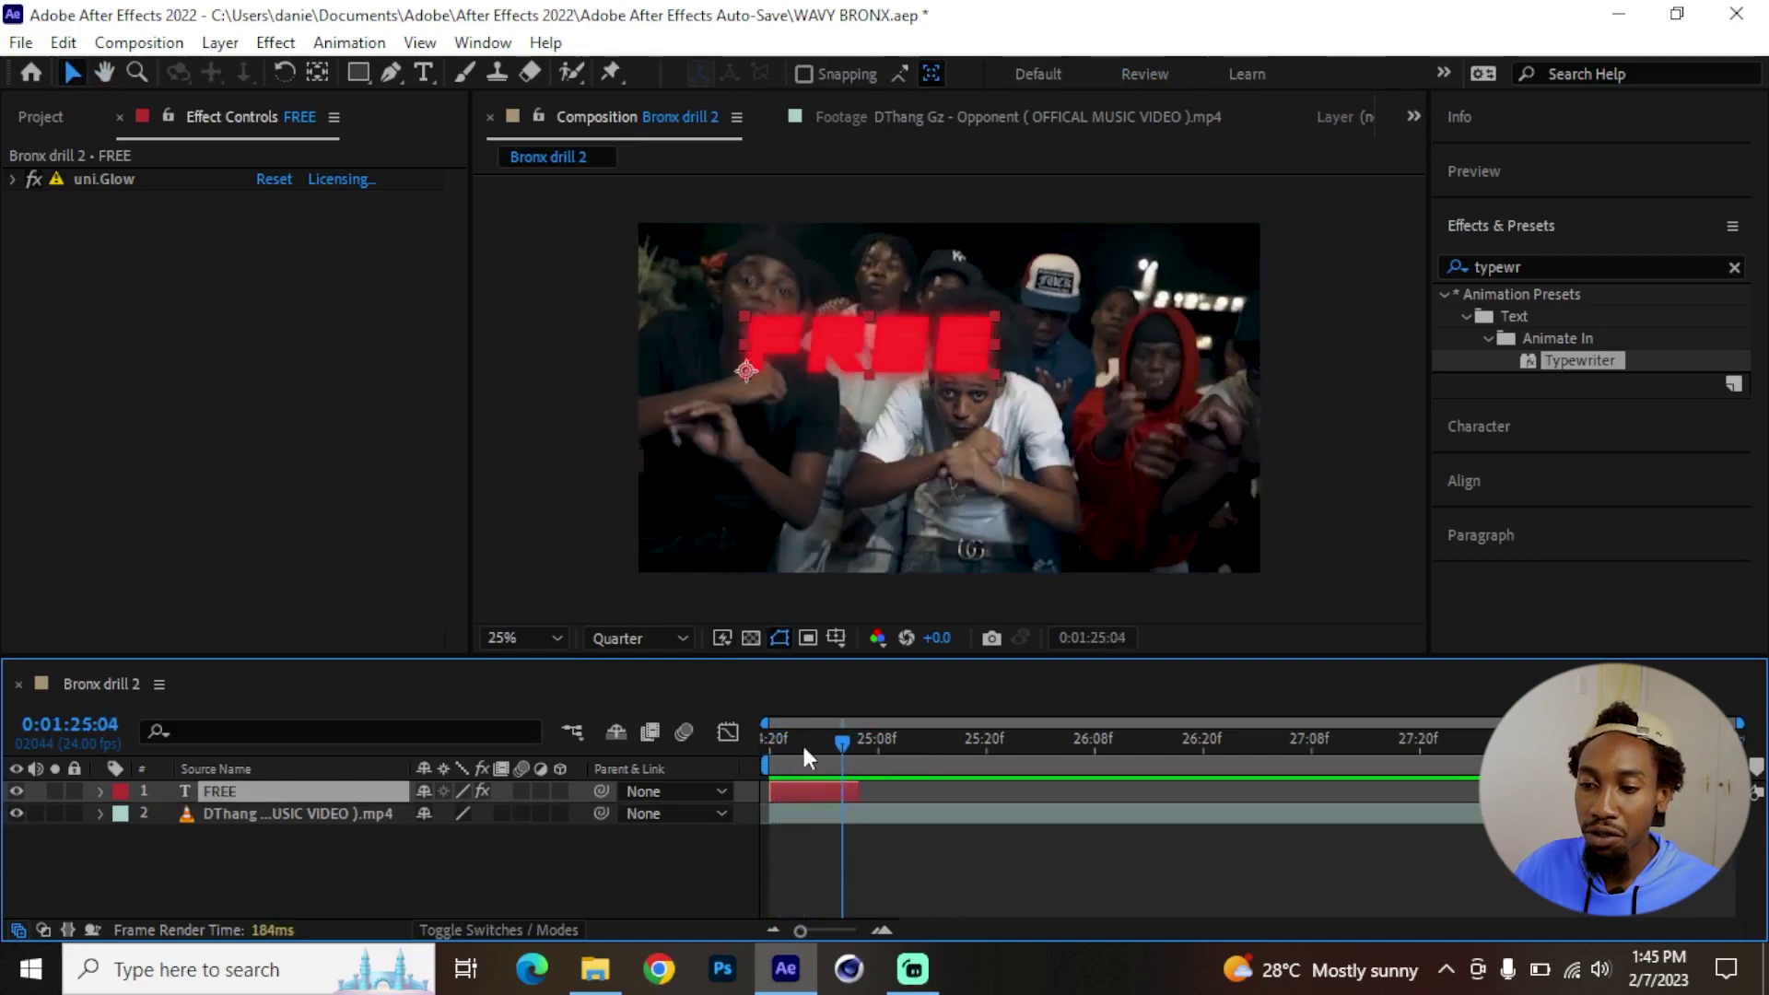
key("space")
key("space")
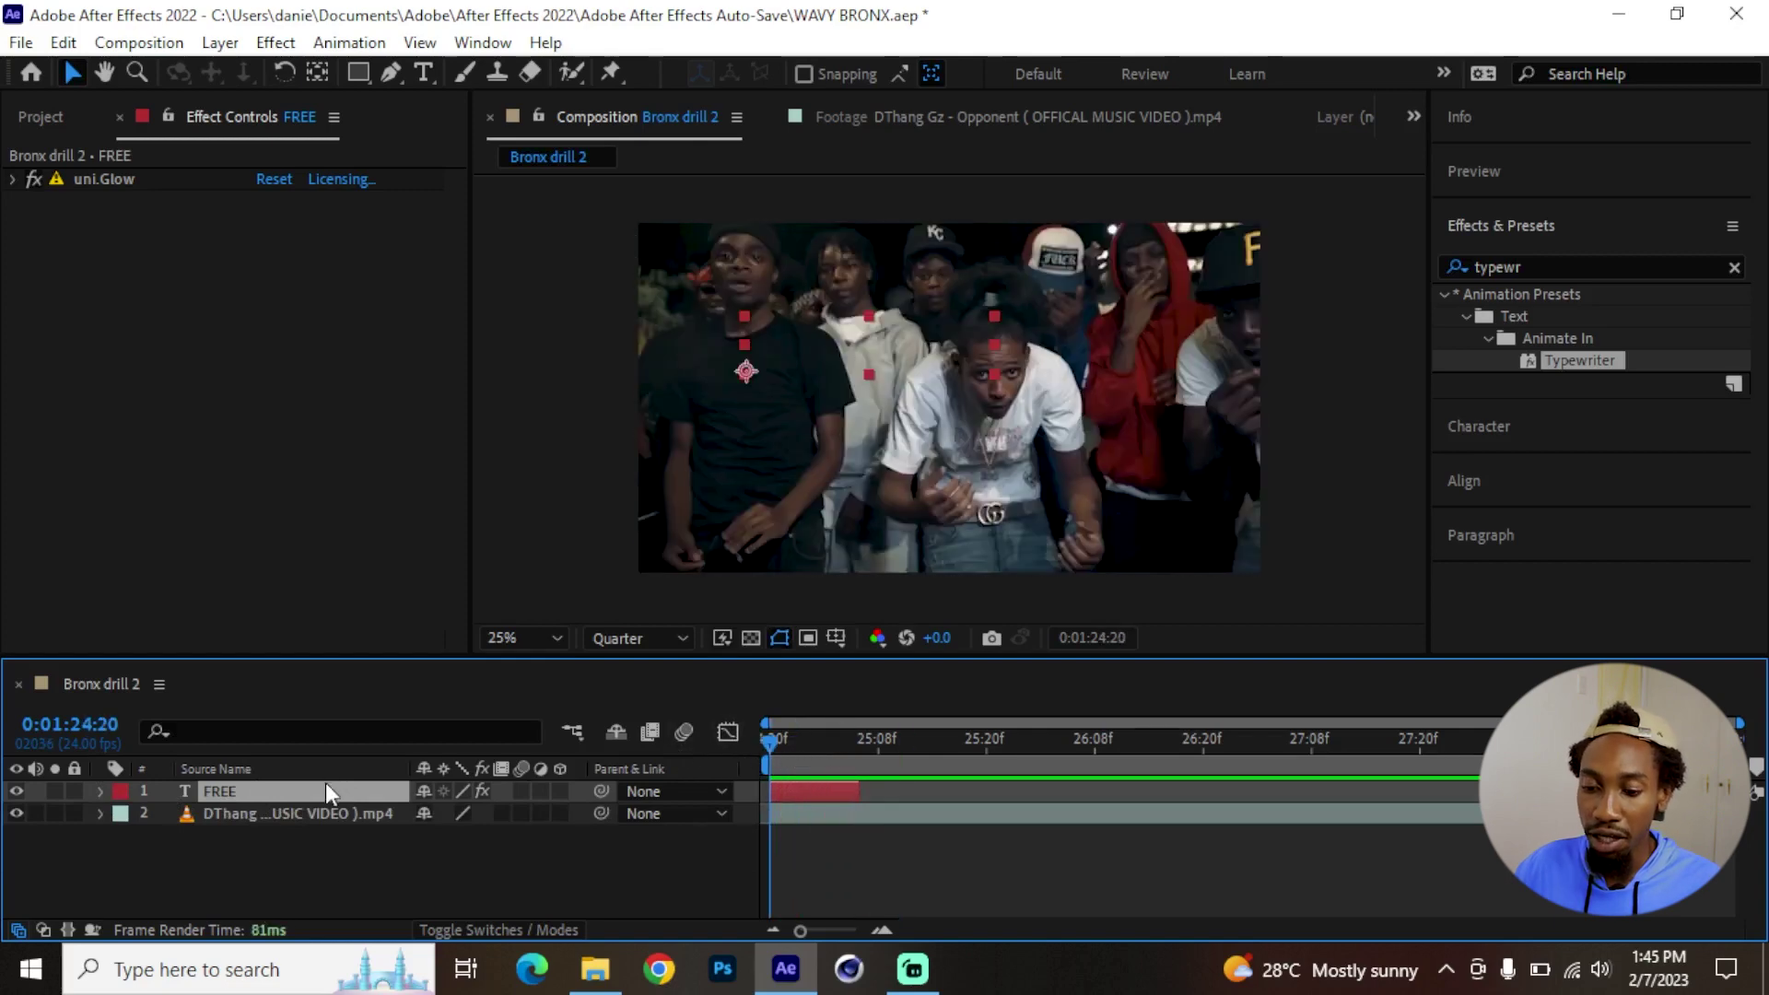
Add a wiggle(6,60) expression to FREE's Position property.
key("p")
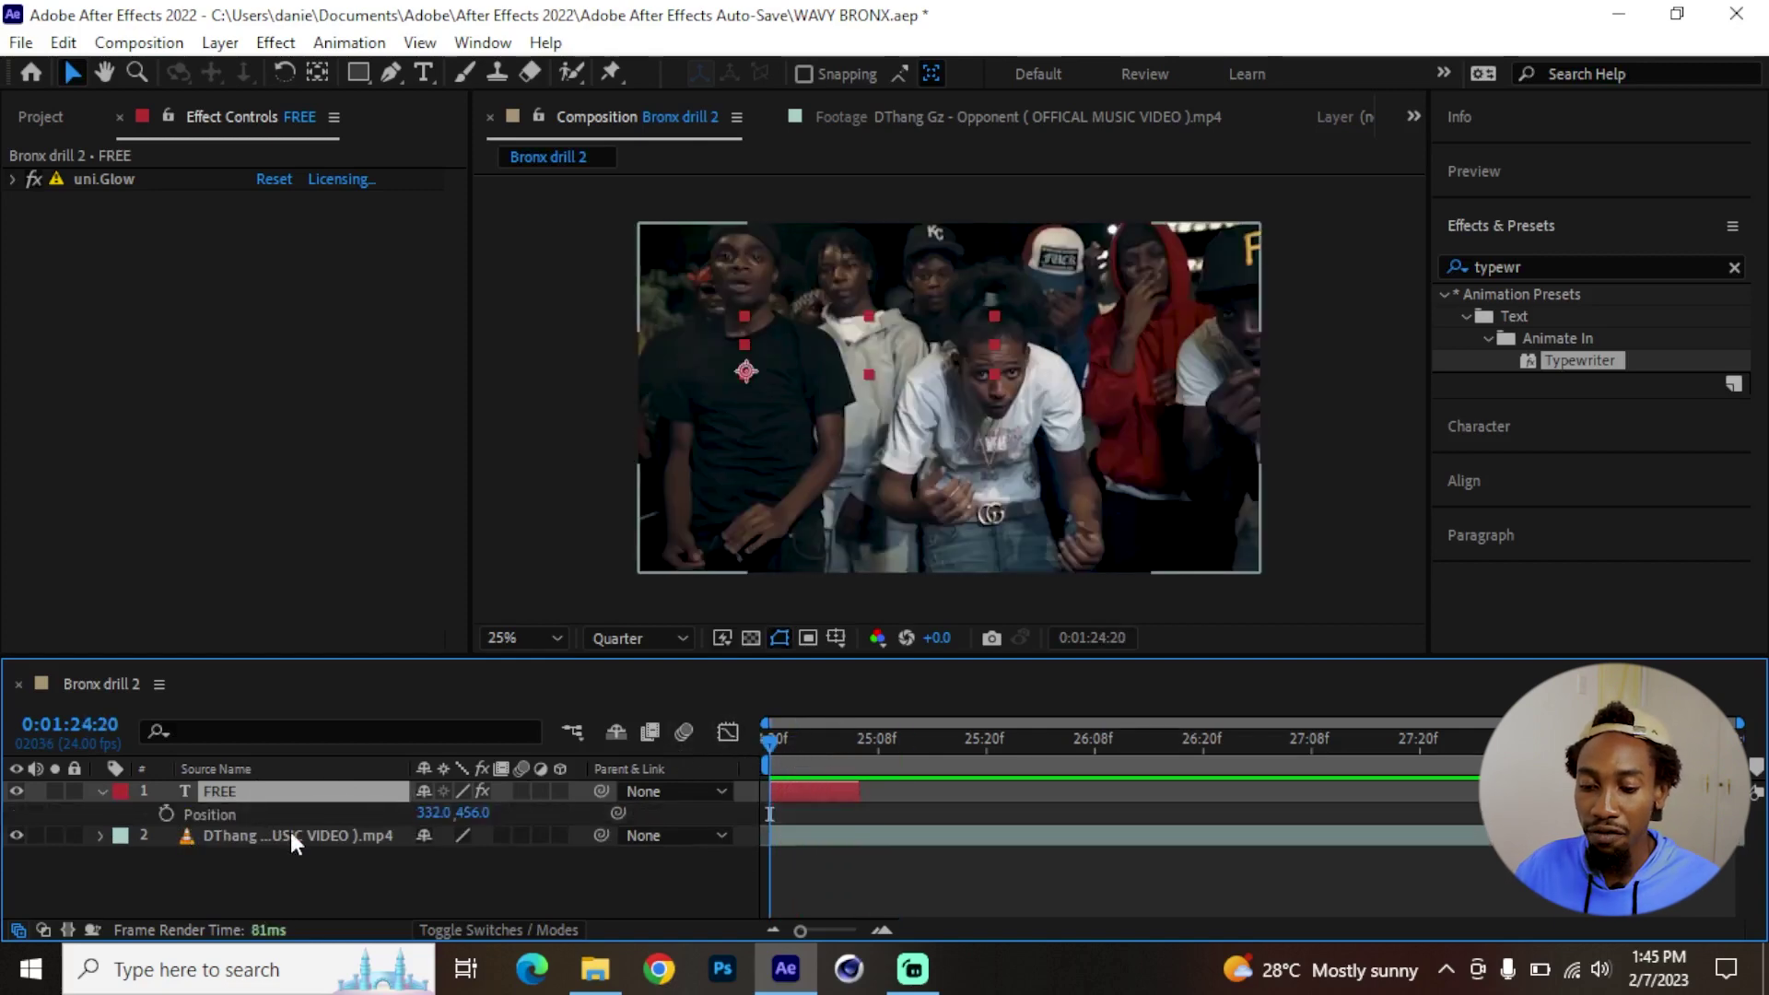
left_click(167, 814, "alt")
type("wigg")
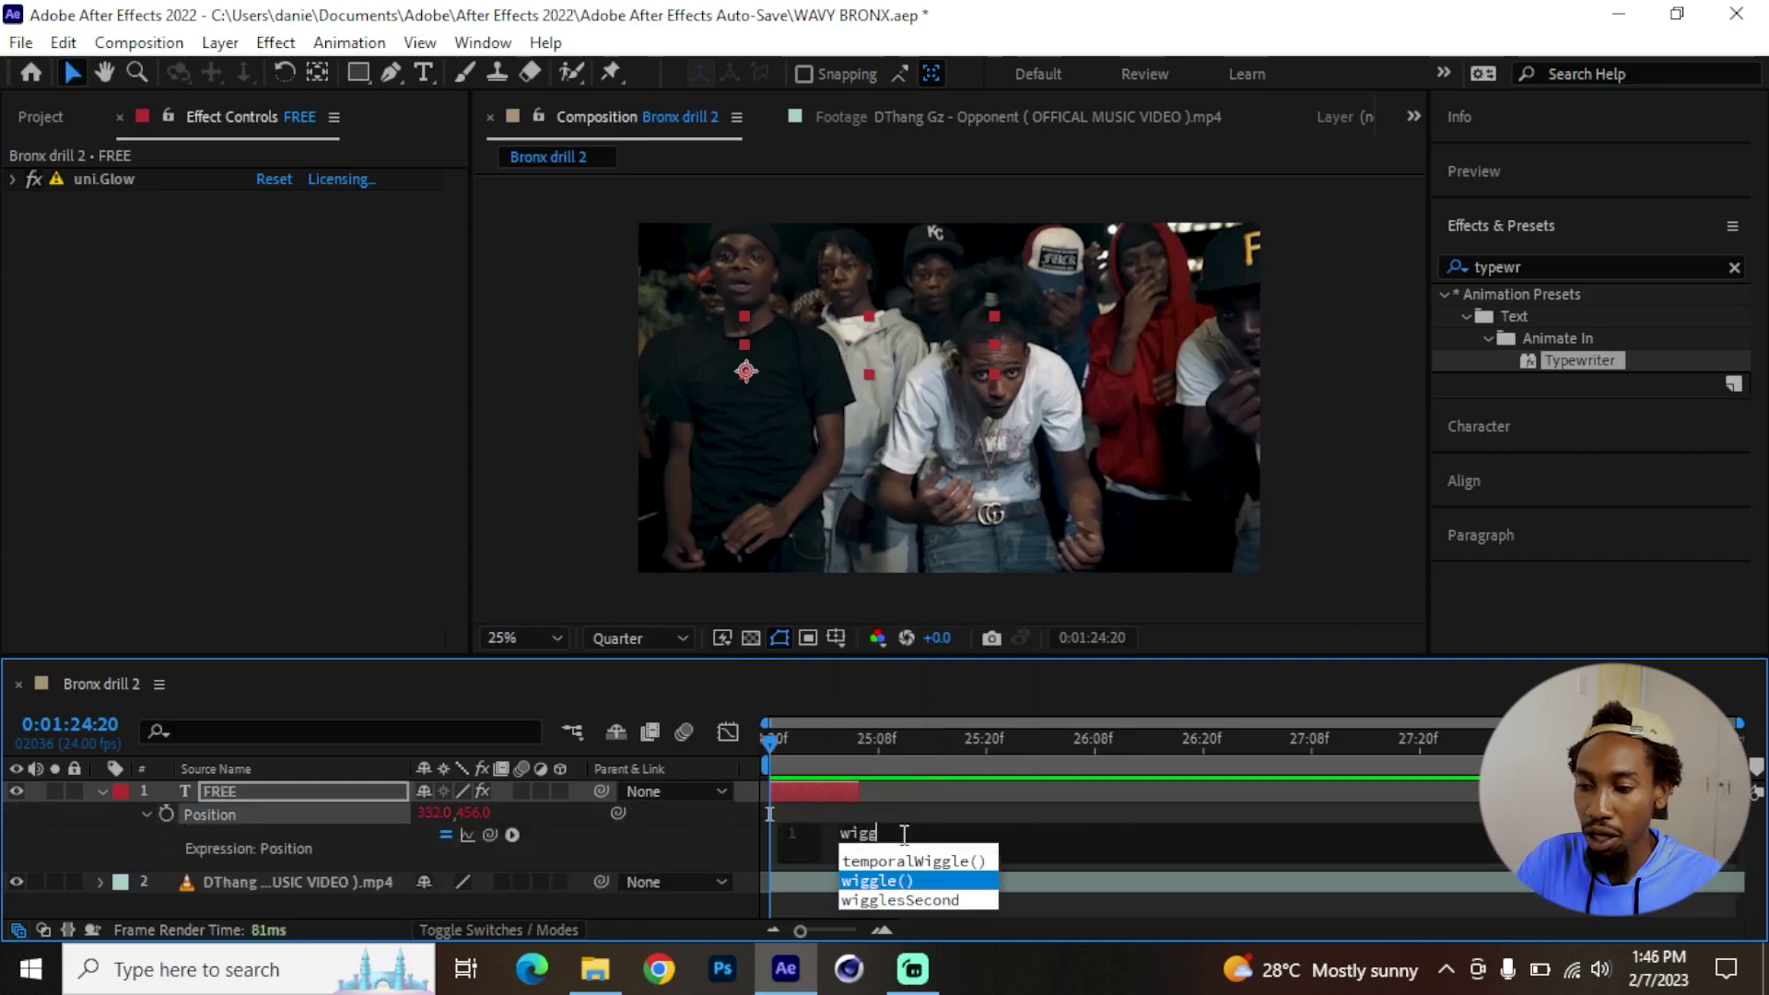
type("le")
key("Return")
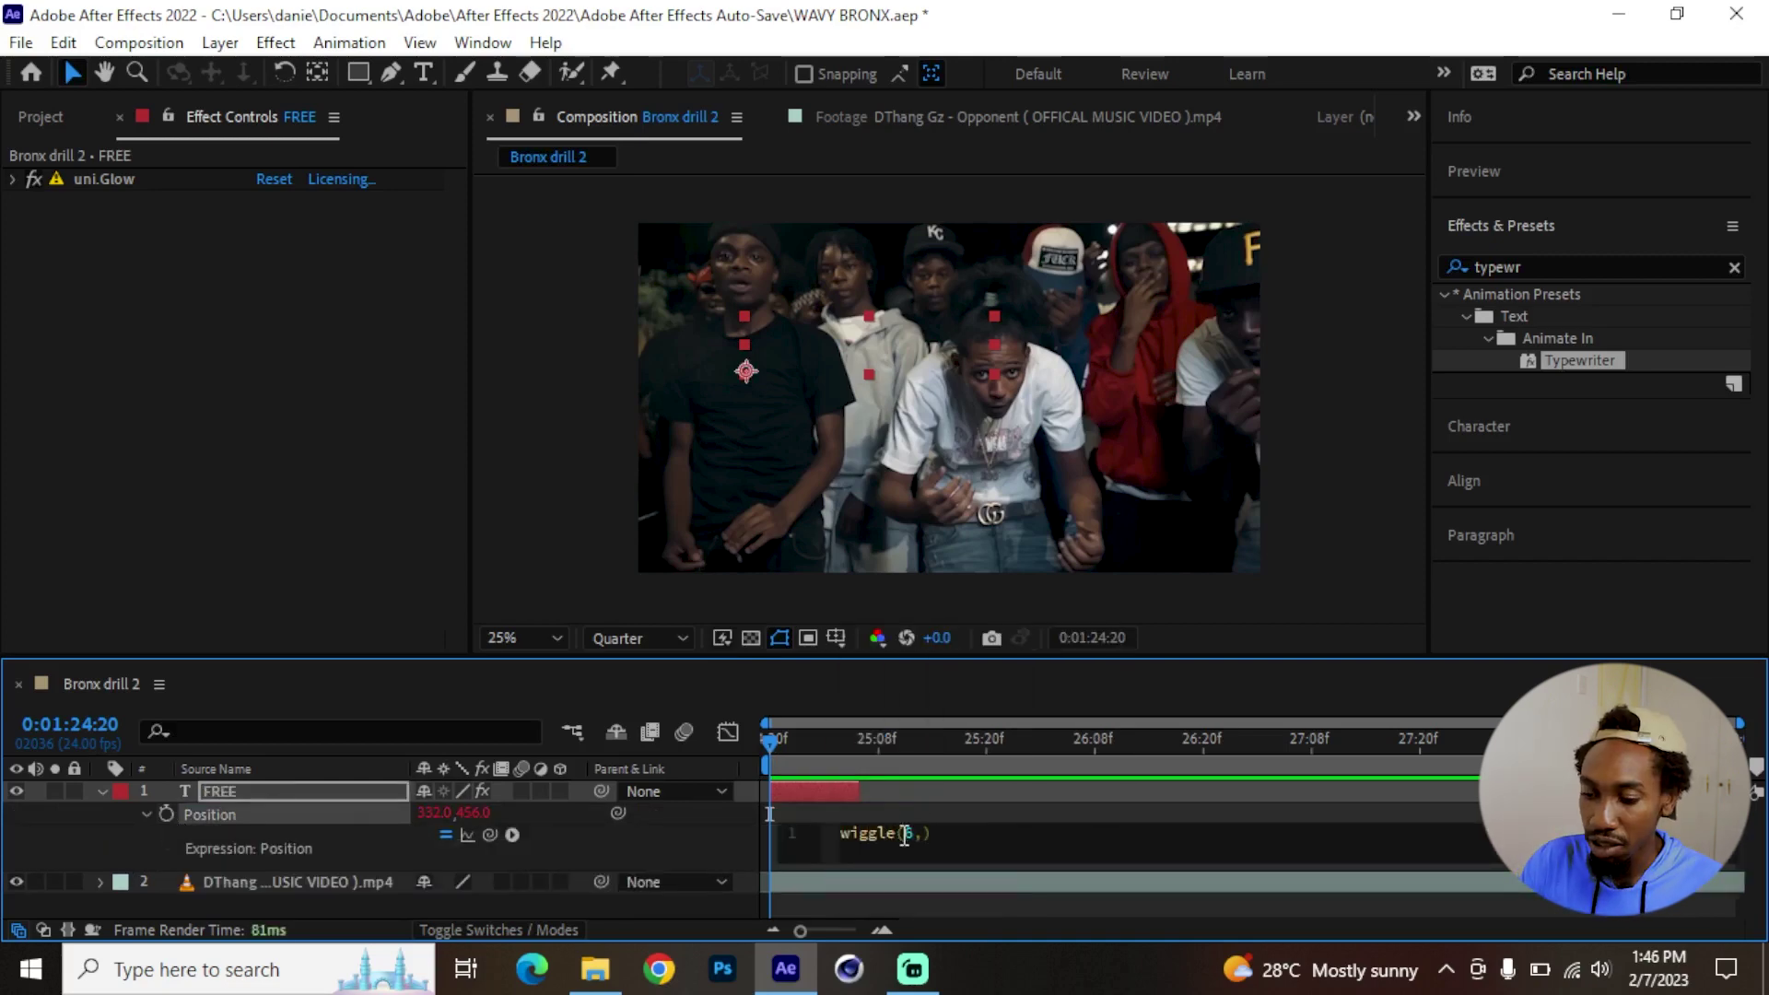
type("6,60")
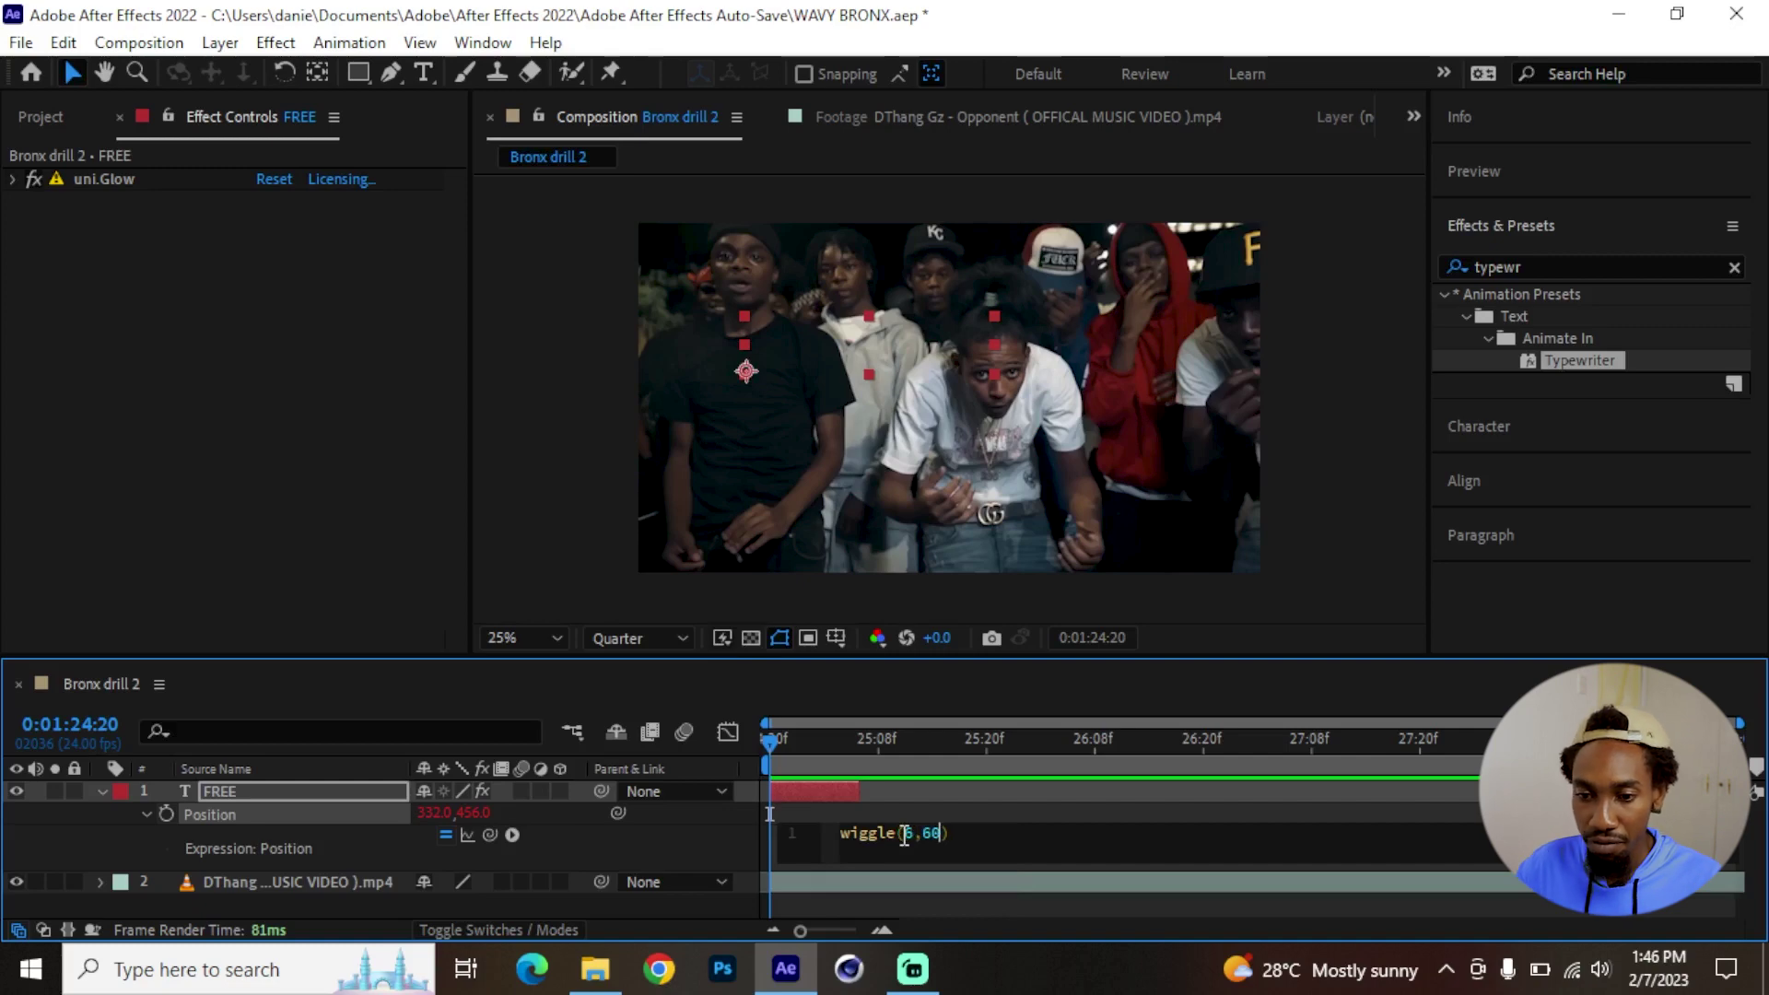
left_click(742, 749)
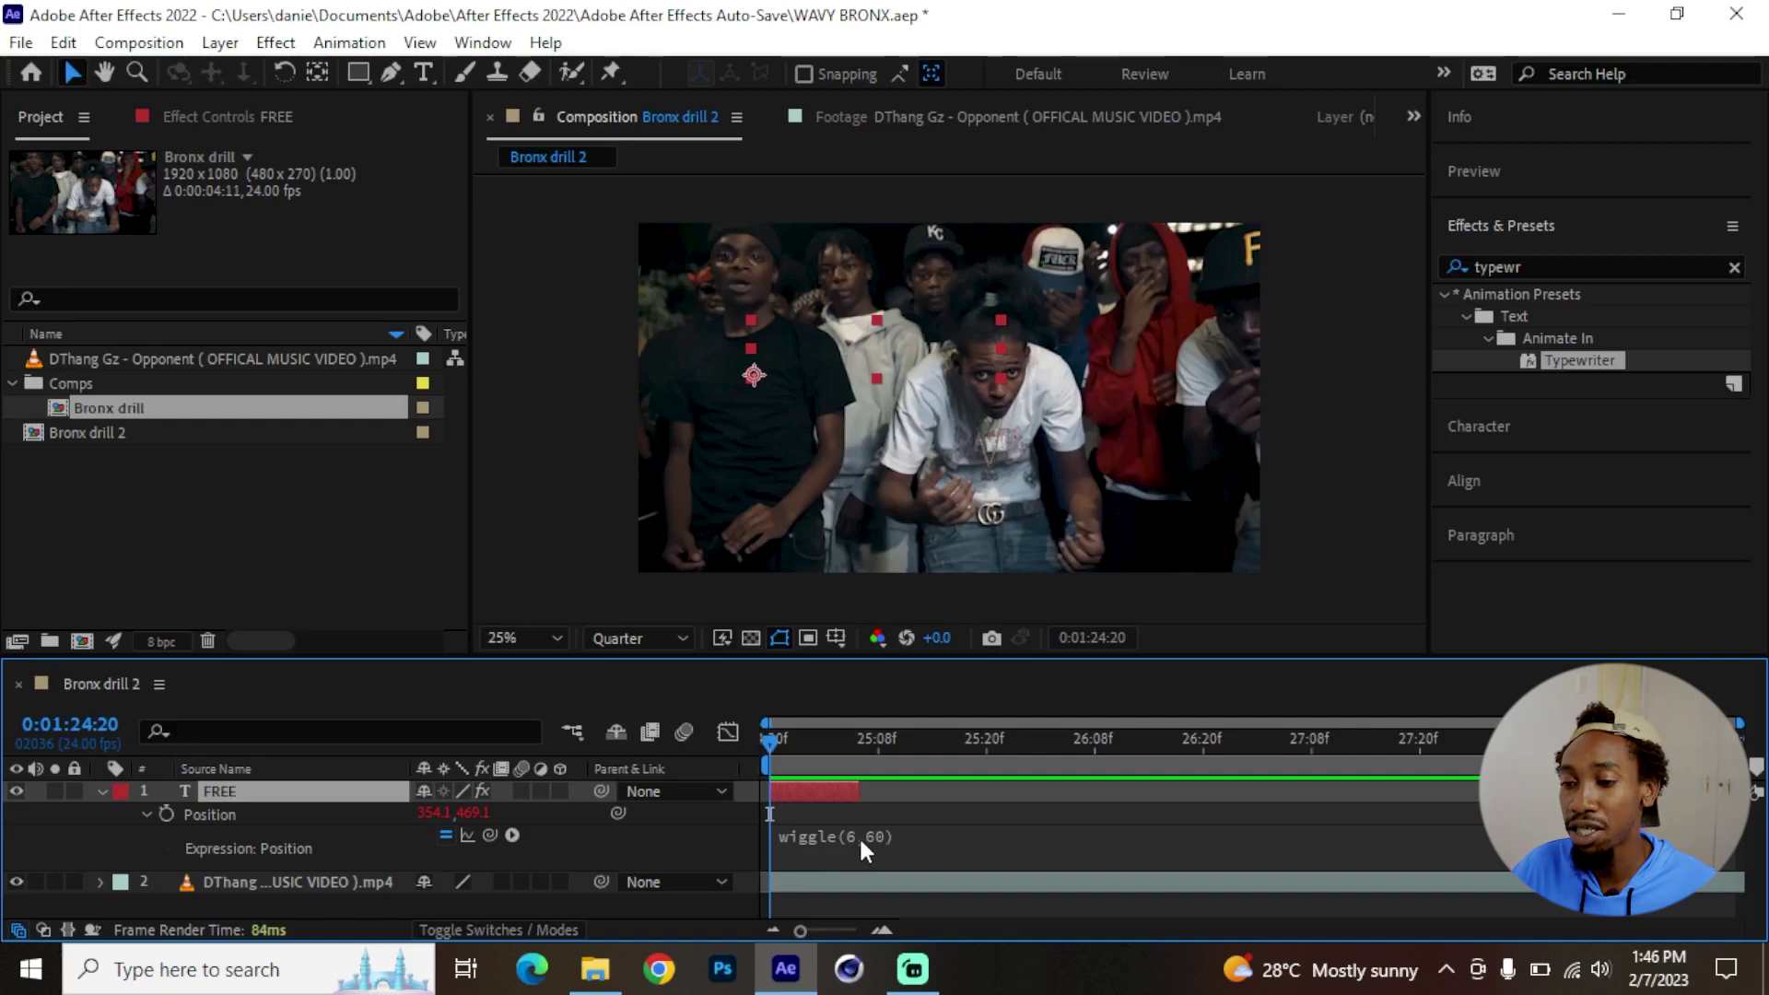
Preview the wiggling text and duplicate the FREE layer twice.
key("space")
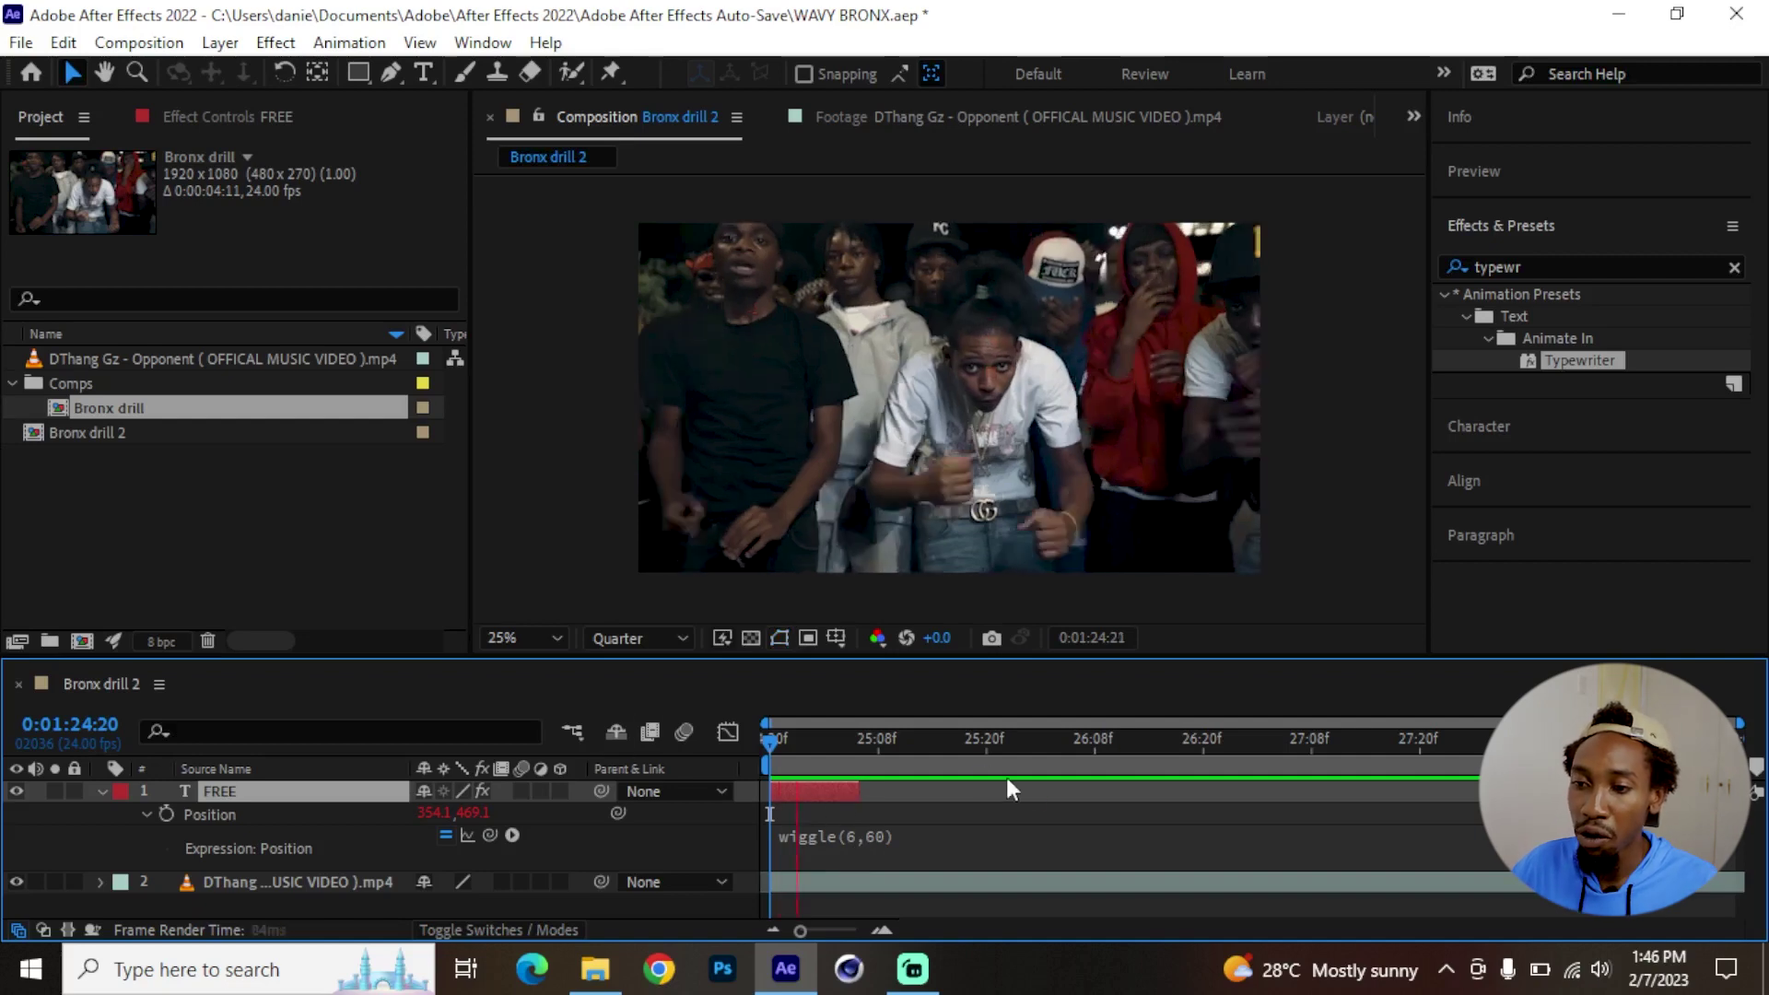
key("space")
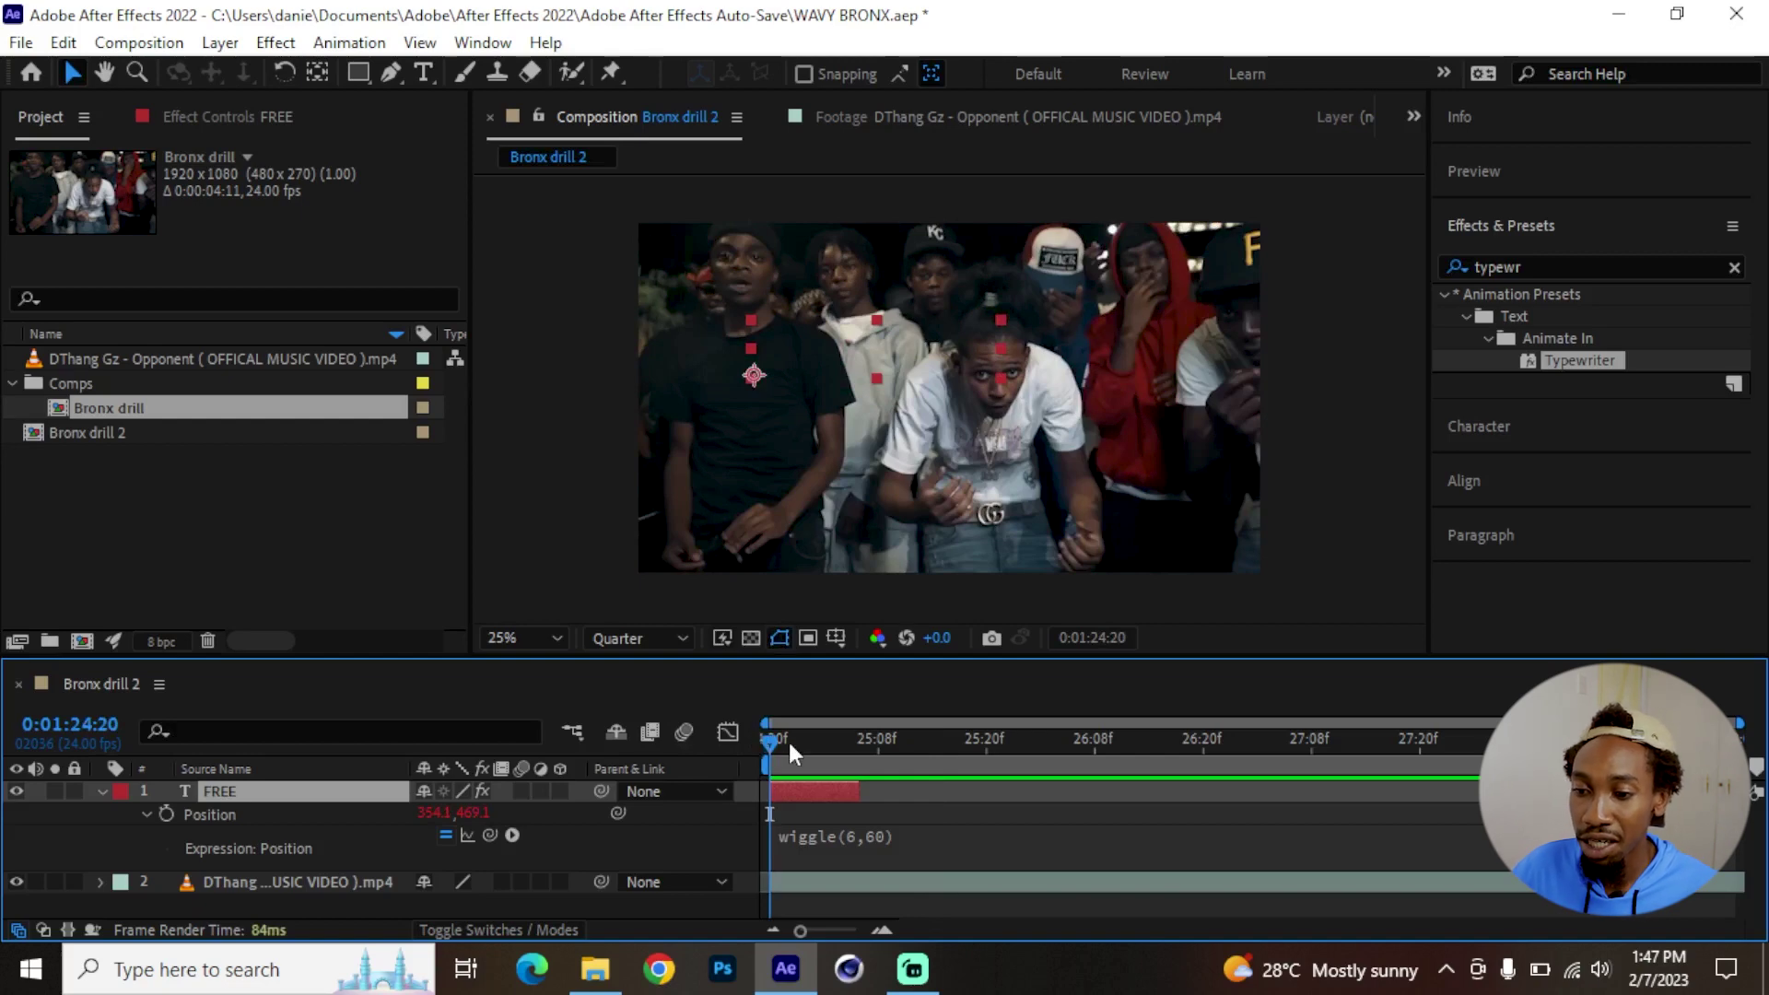
left_click_drag(785, 747, 839, 749)
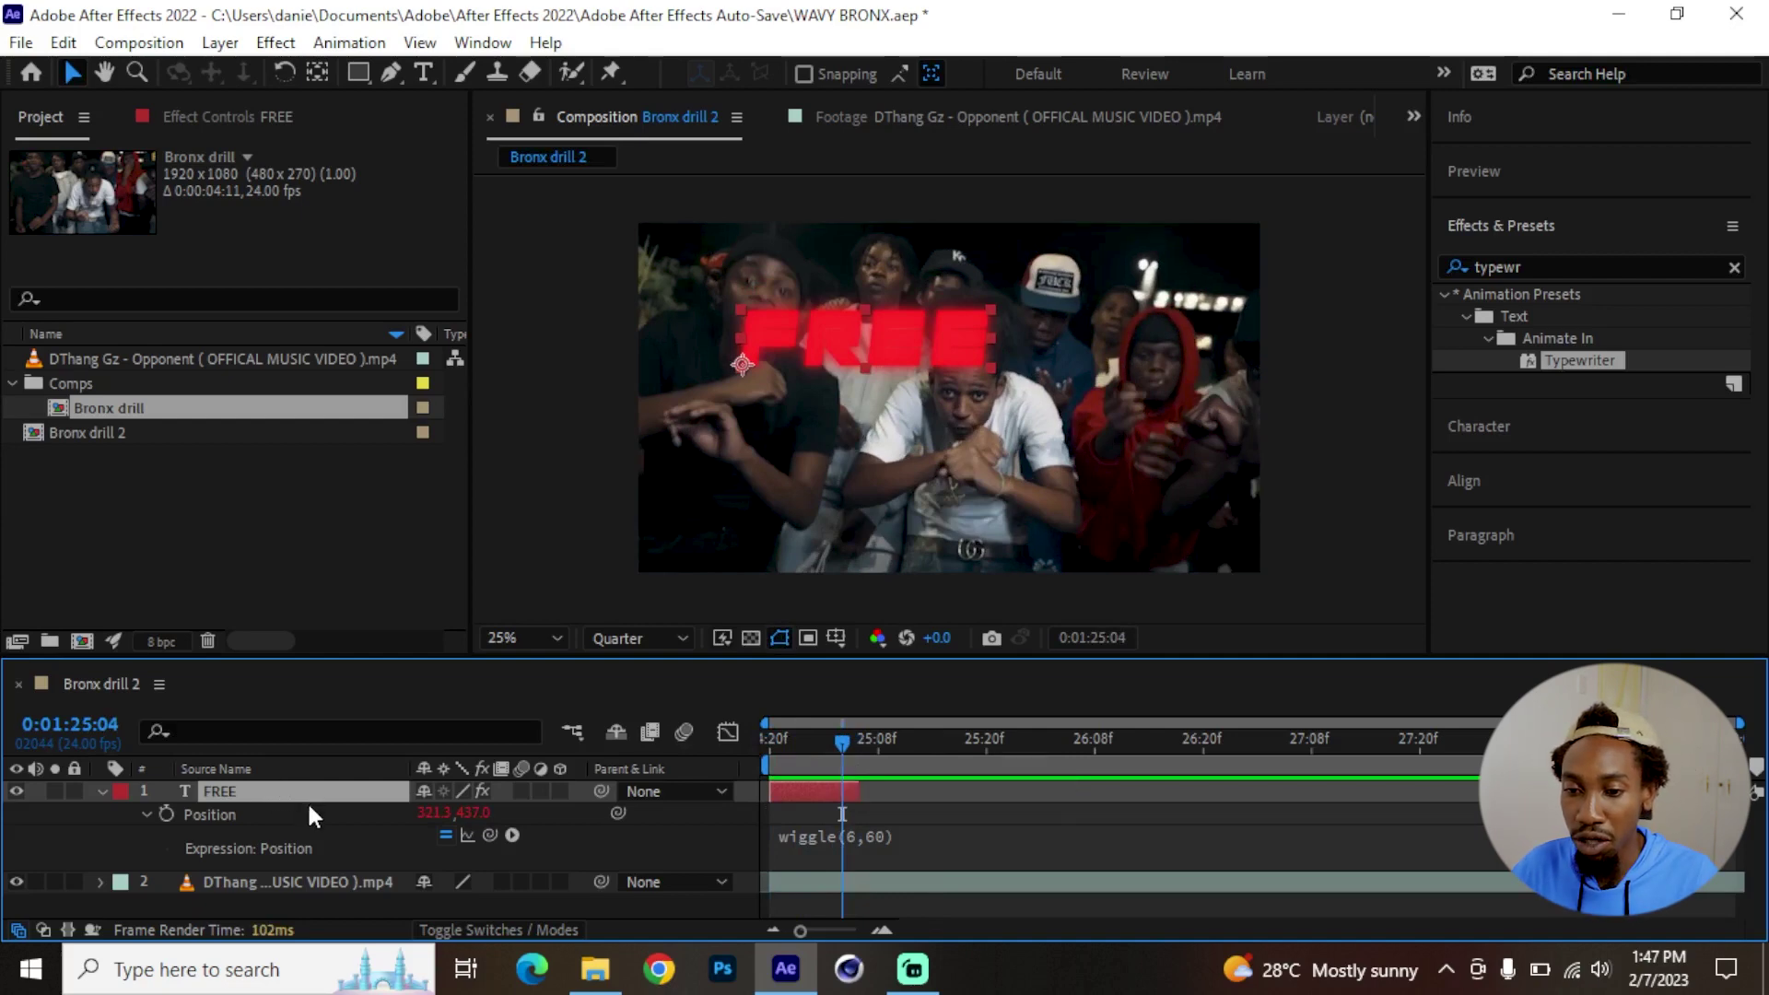
key("ctrl+d")
key("ctrl+d")
left_click(818, 813)
Stagger the FREE 2 and FREE 3 copies later in the timeline, after FREE.
left_click_drag(822, 823, 897, 792)
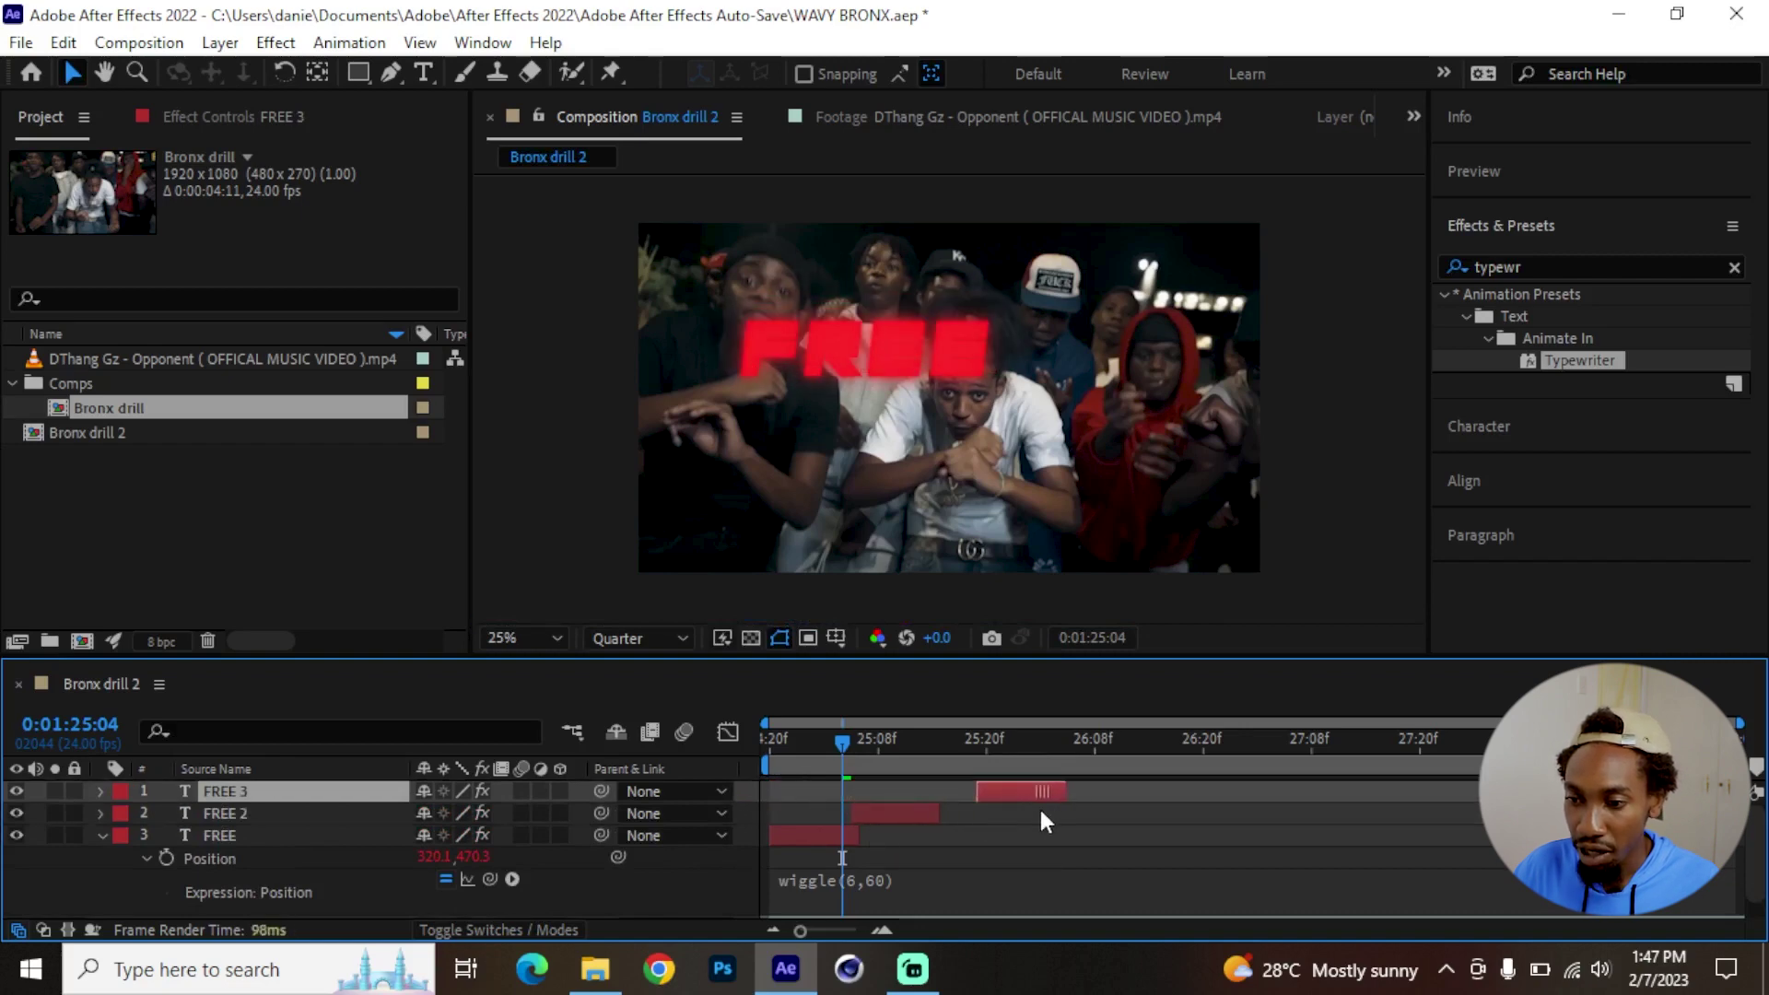
left_click_drag(1041, 820, 1009, 810)
left_click(909, 811)
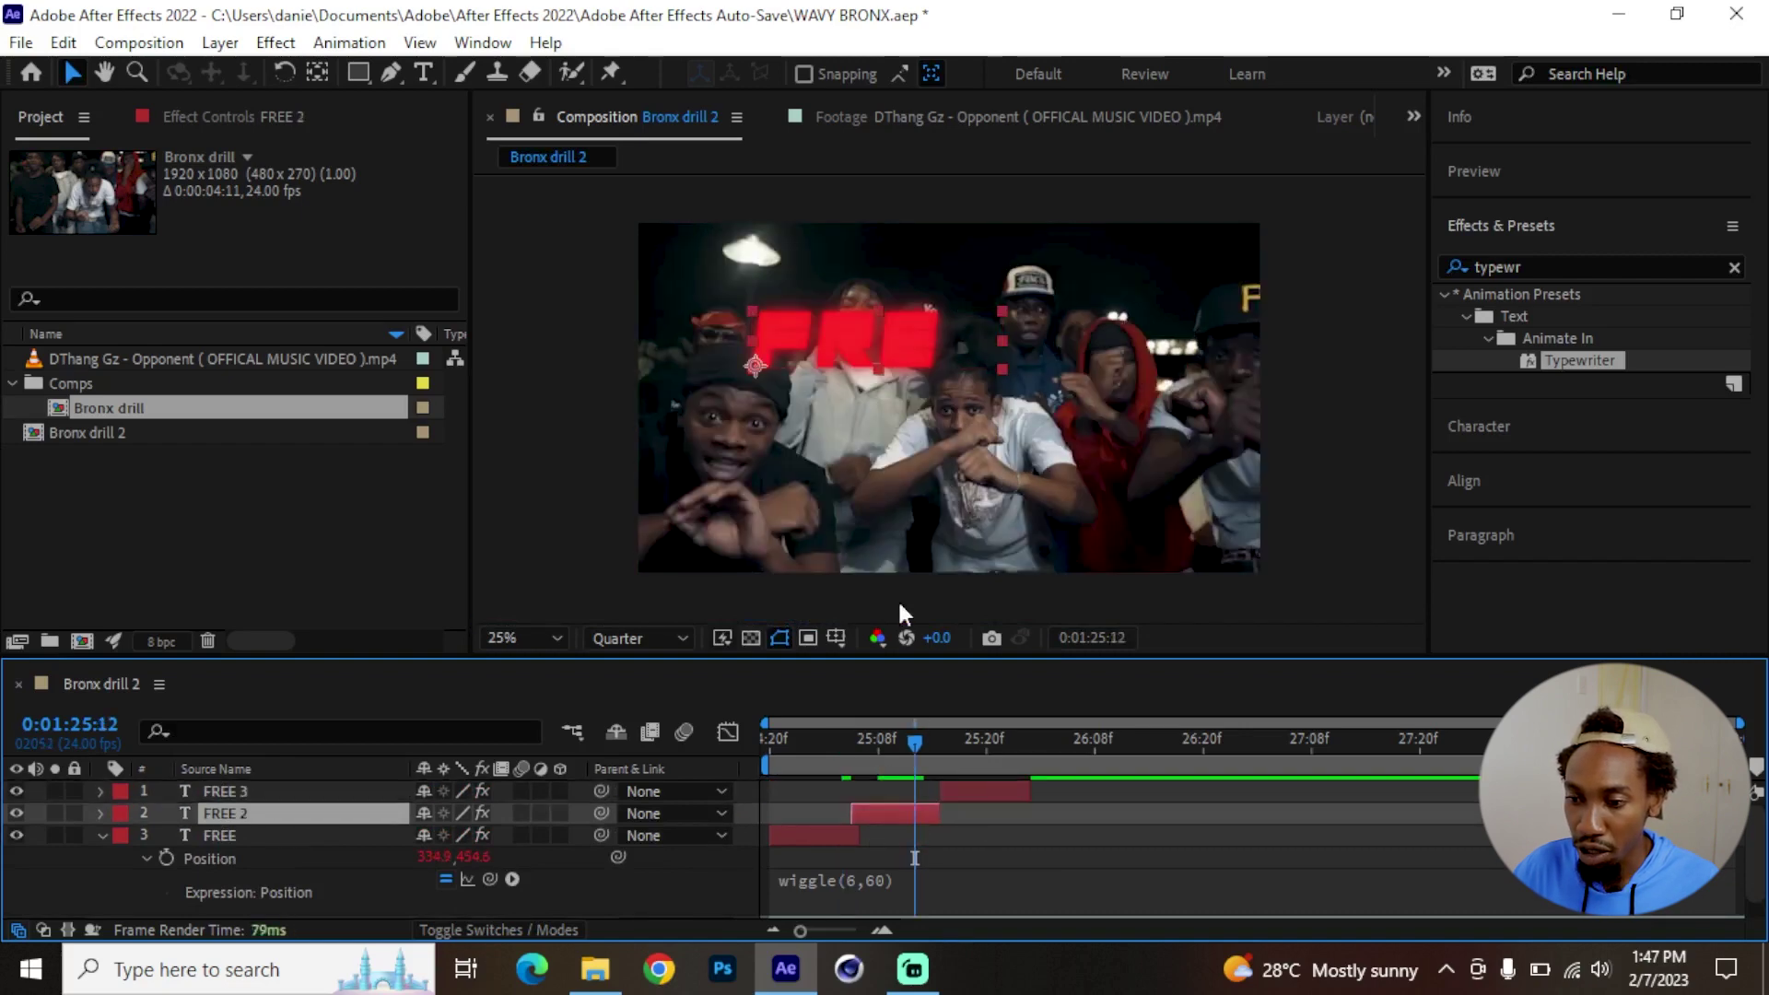
Retype FREE 2 as TDOT and move it to the lower right of the frame.
double_click(814, 312)
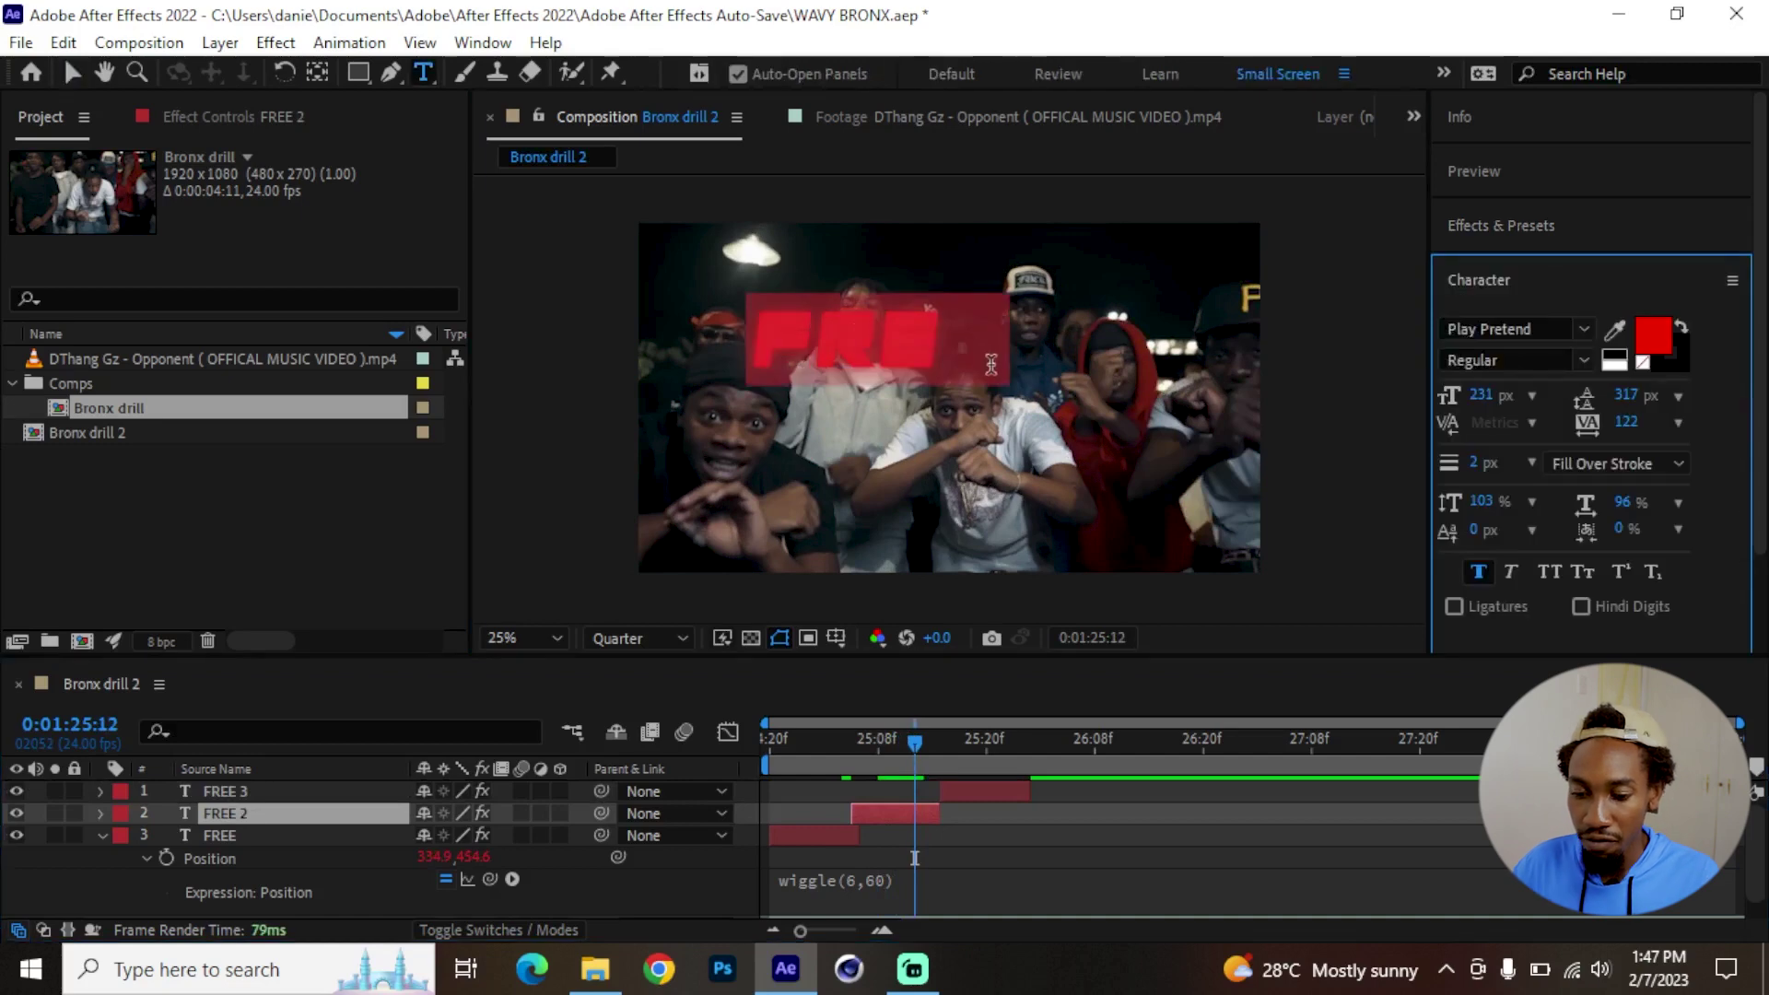
type("TDOT")
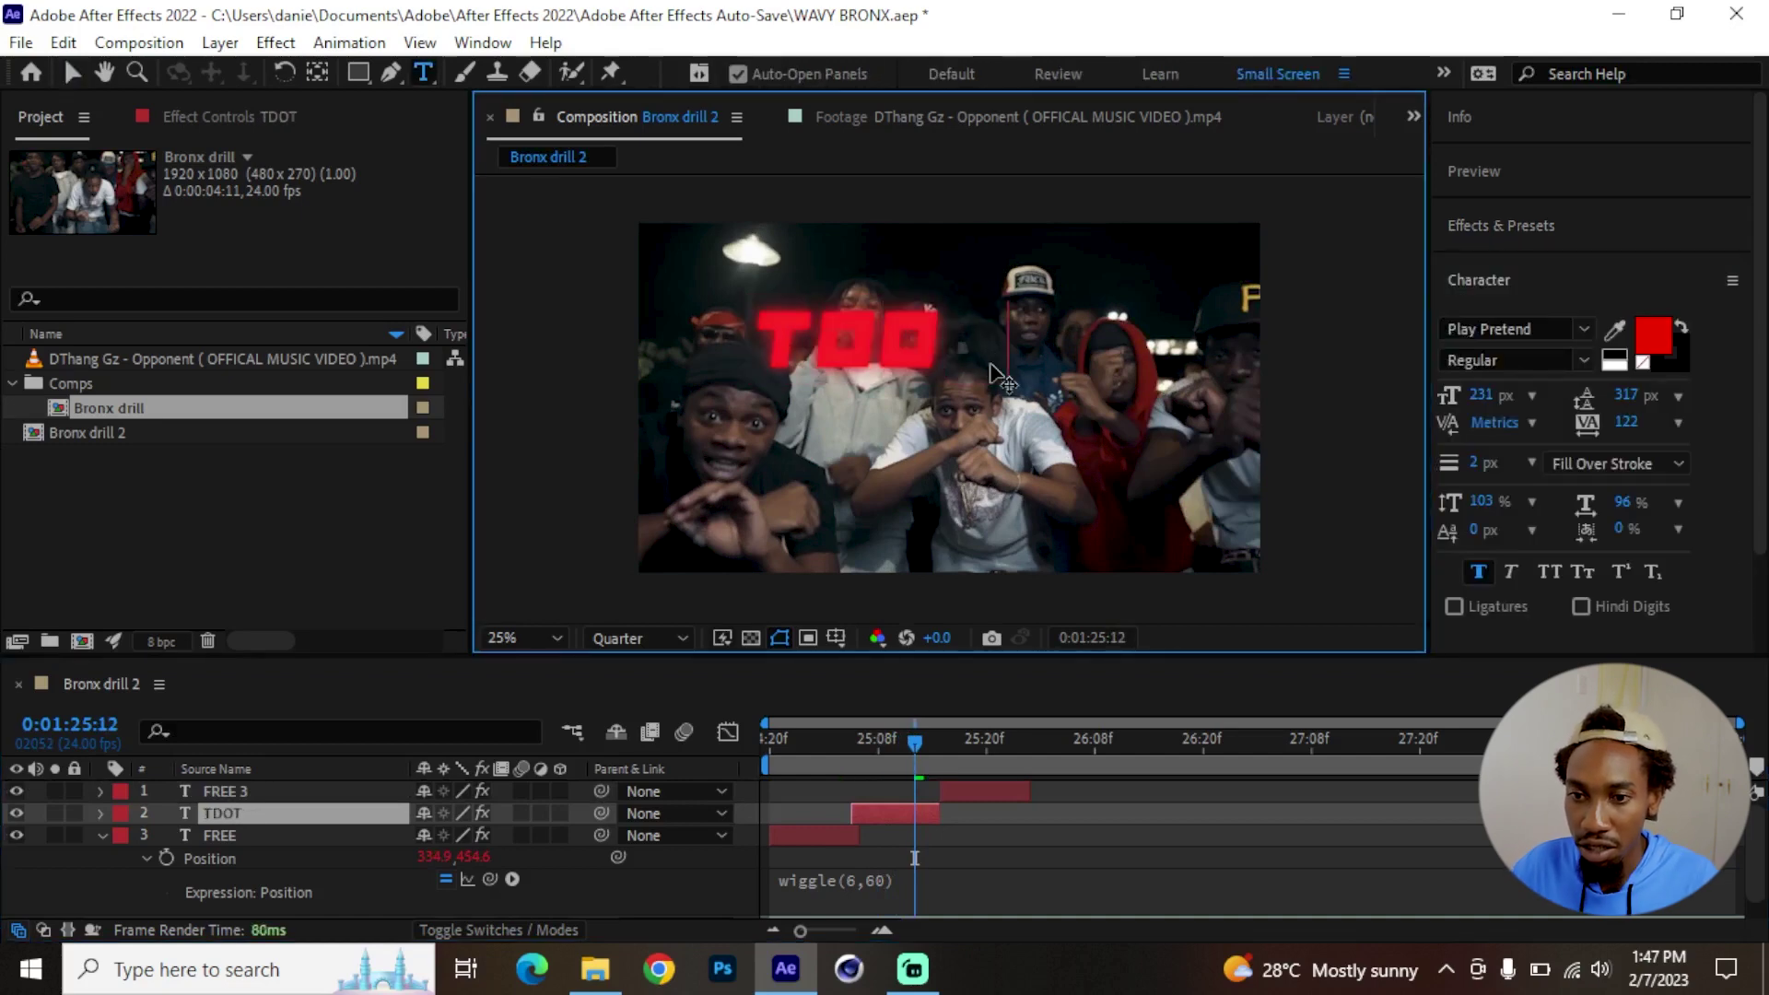
left_click(73, 73)
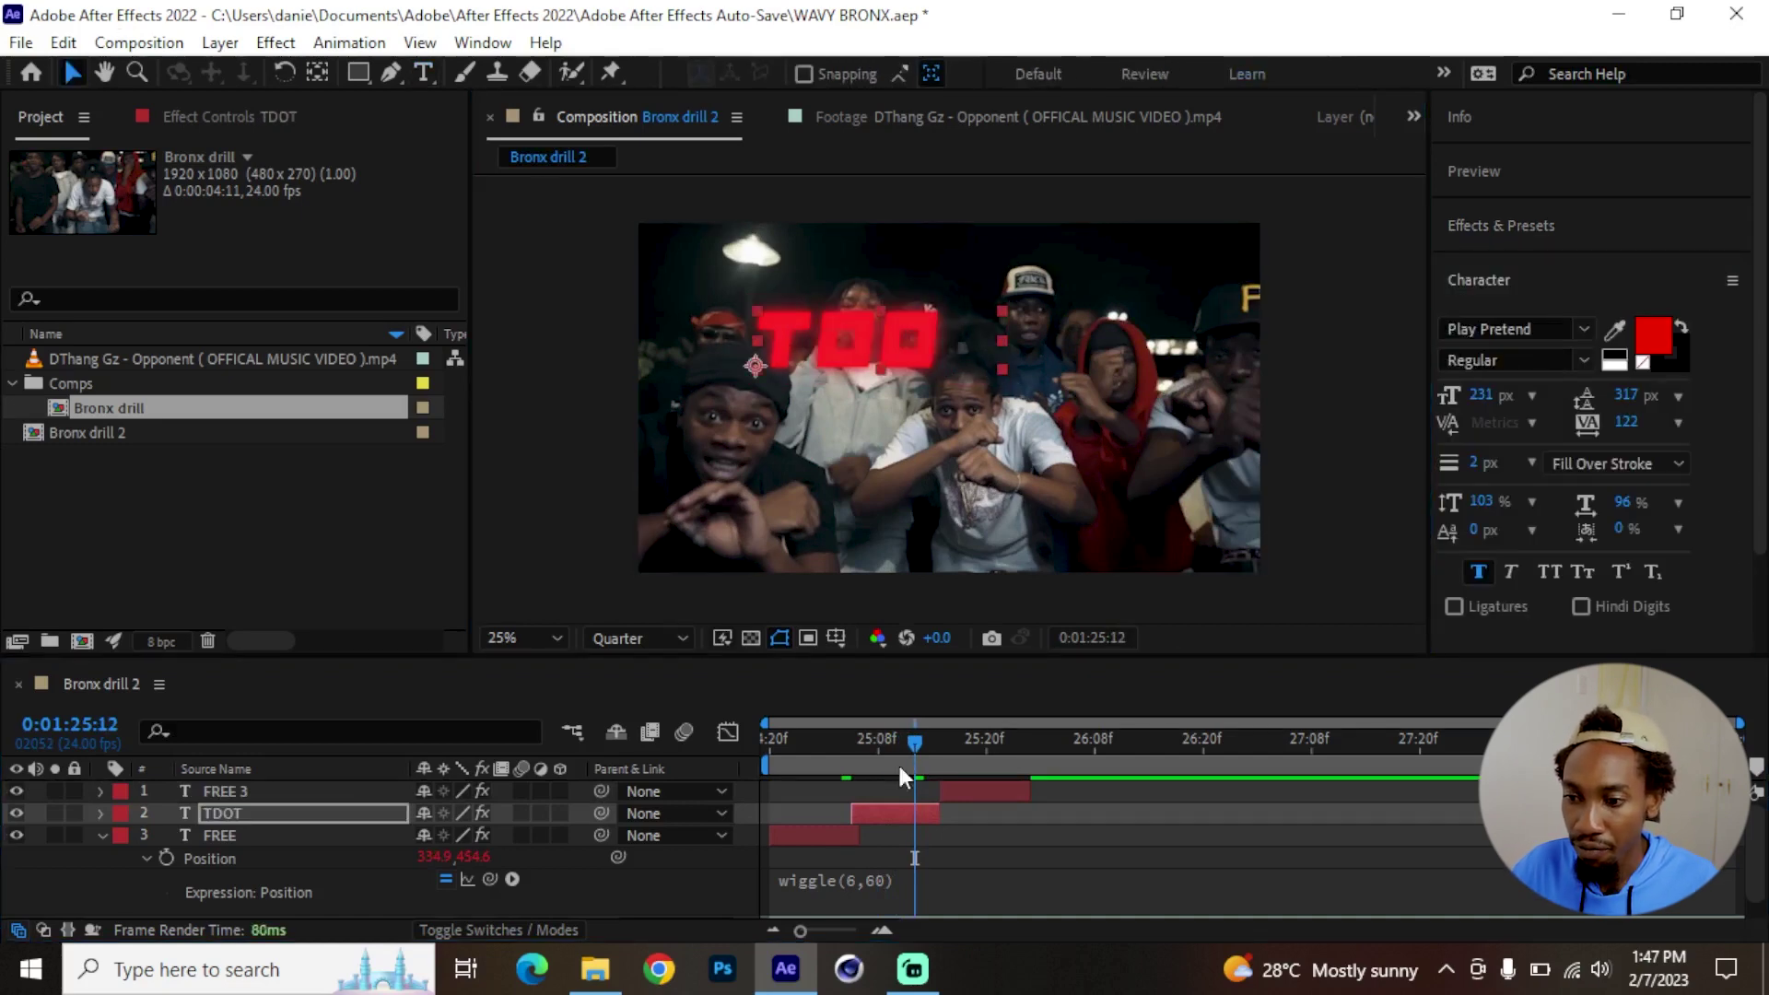
left_click(933, 746)
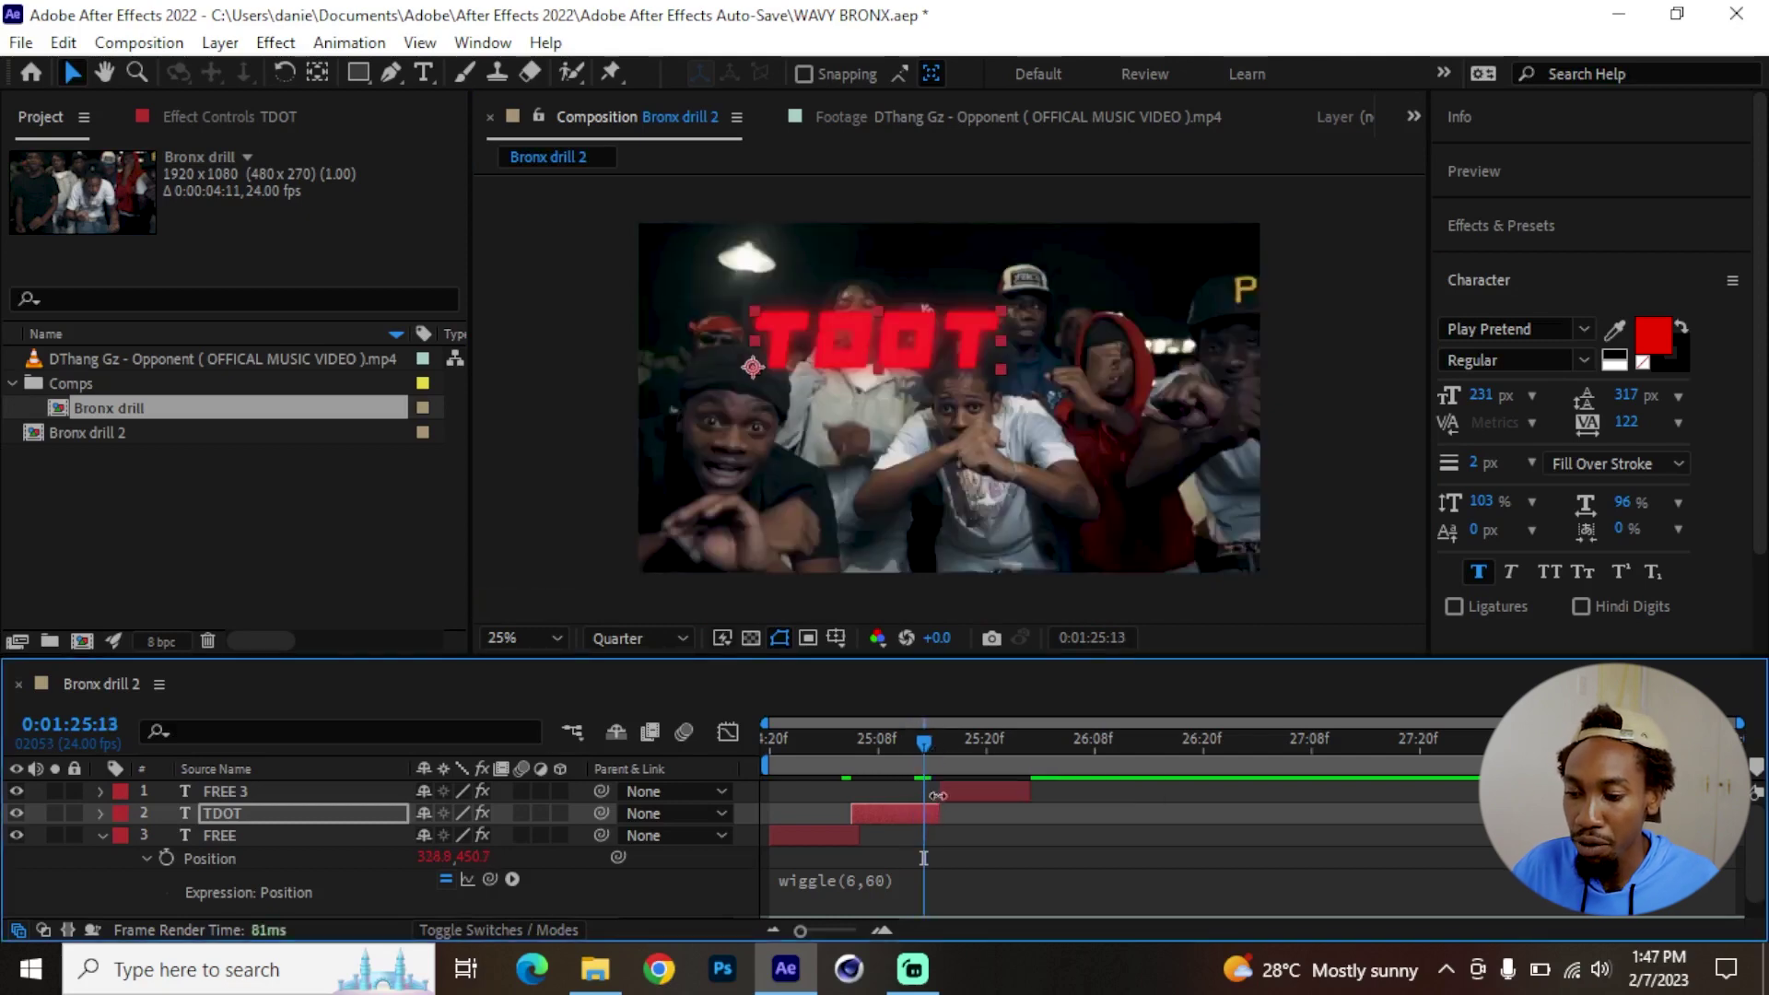
key("u")
left_click(932, 741)
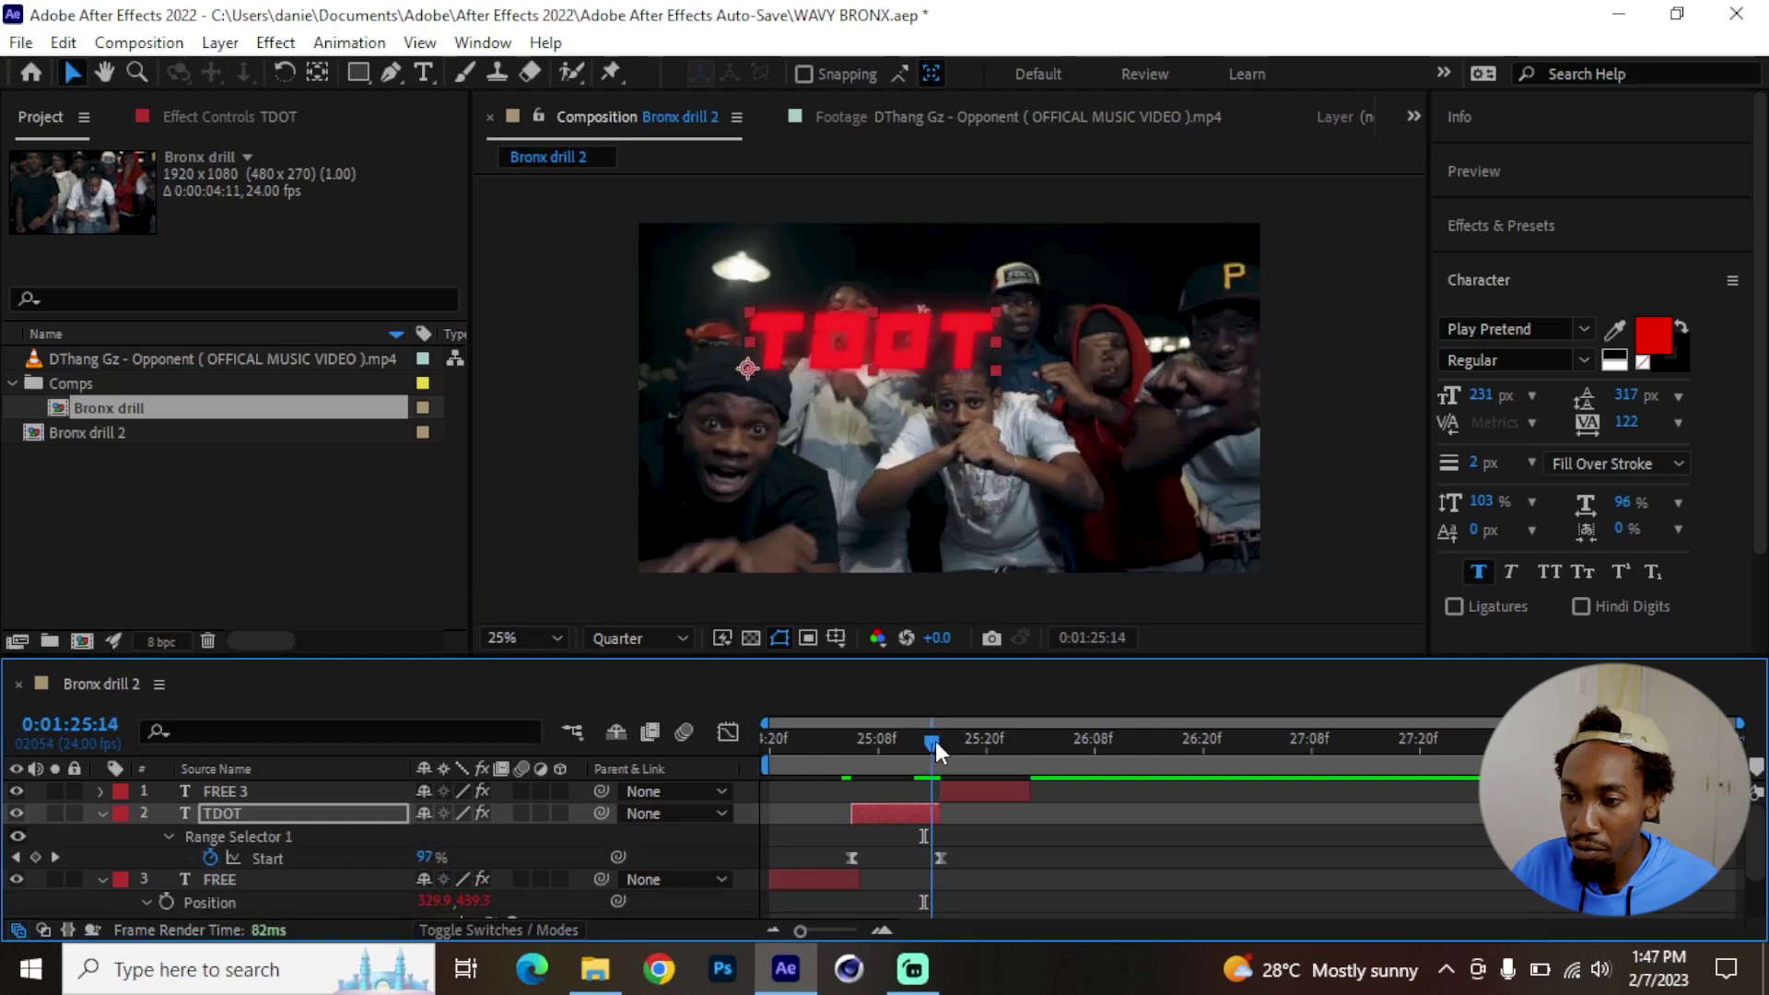
left_click_drag(921, 383, 1104, 476)
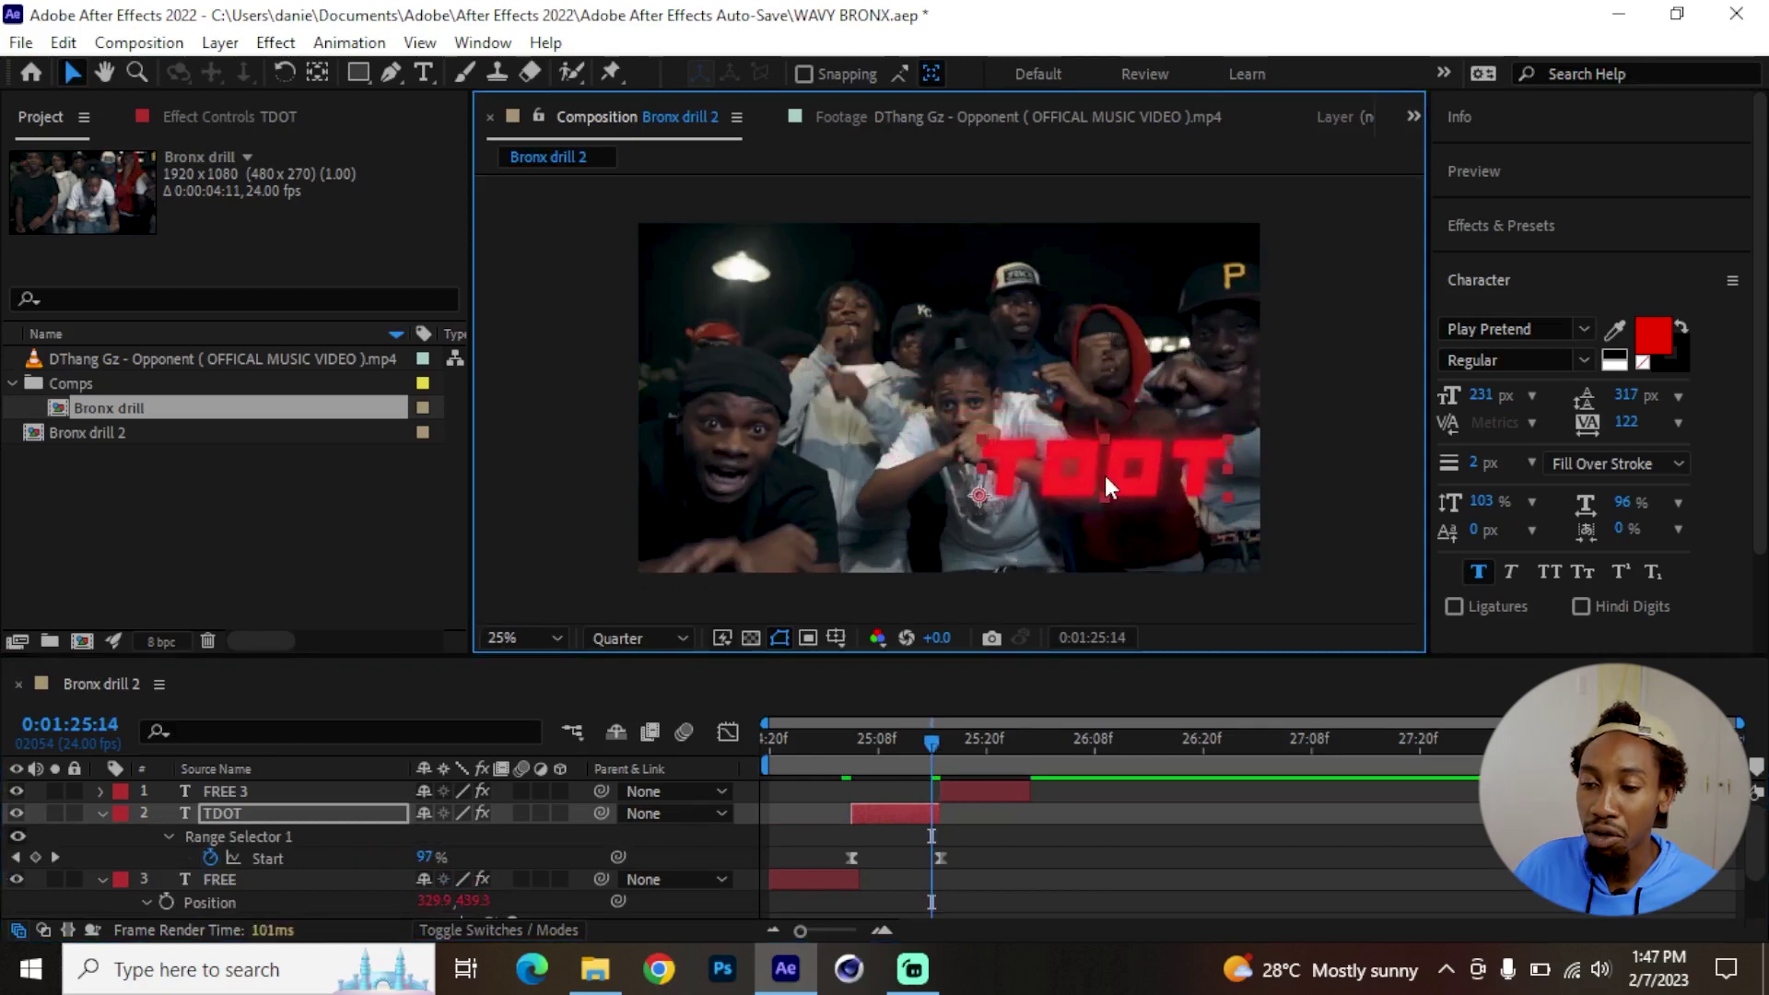
left_click_drag(757, 763, 912, 760)
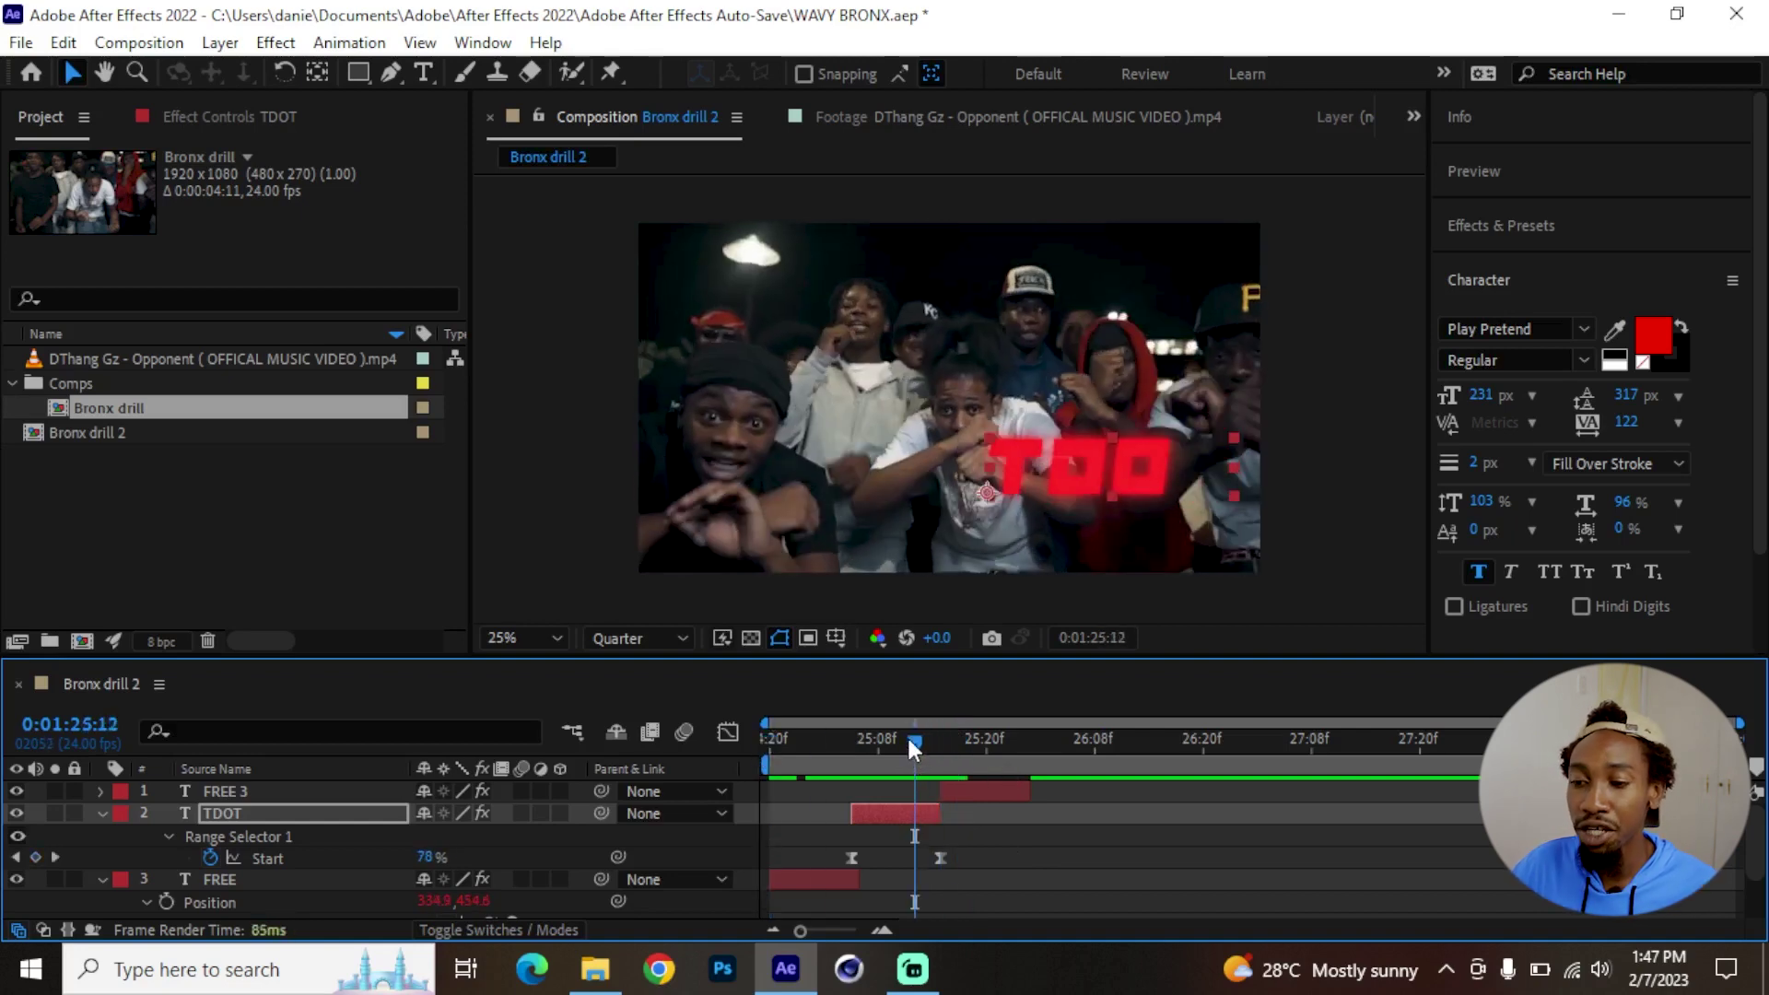
Extend the FREE 3 layer and go to its Start keyframe at 26:01.
left_click(964, 751)
left_click(1019, 751)
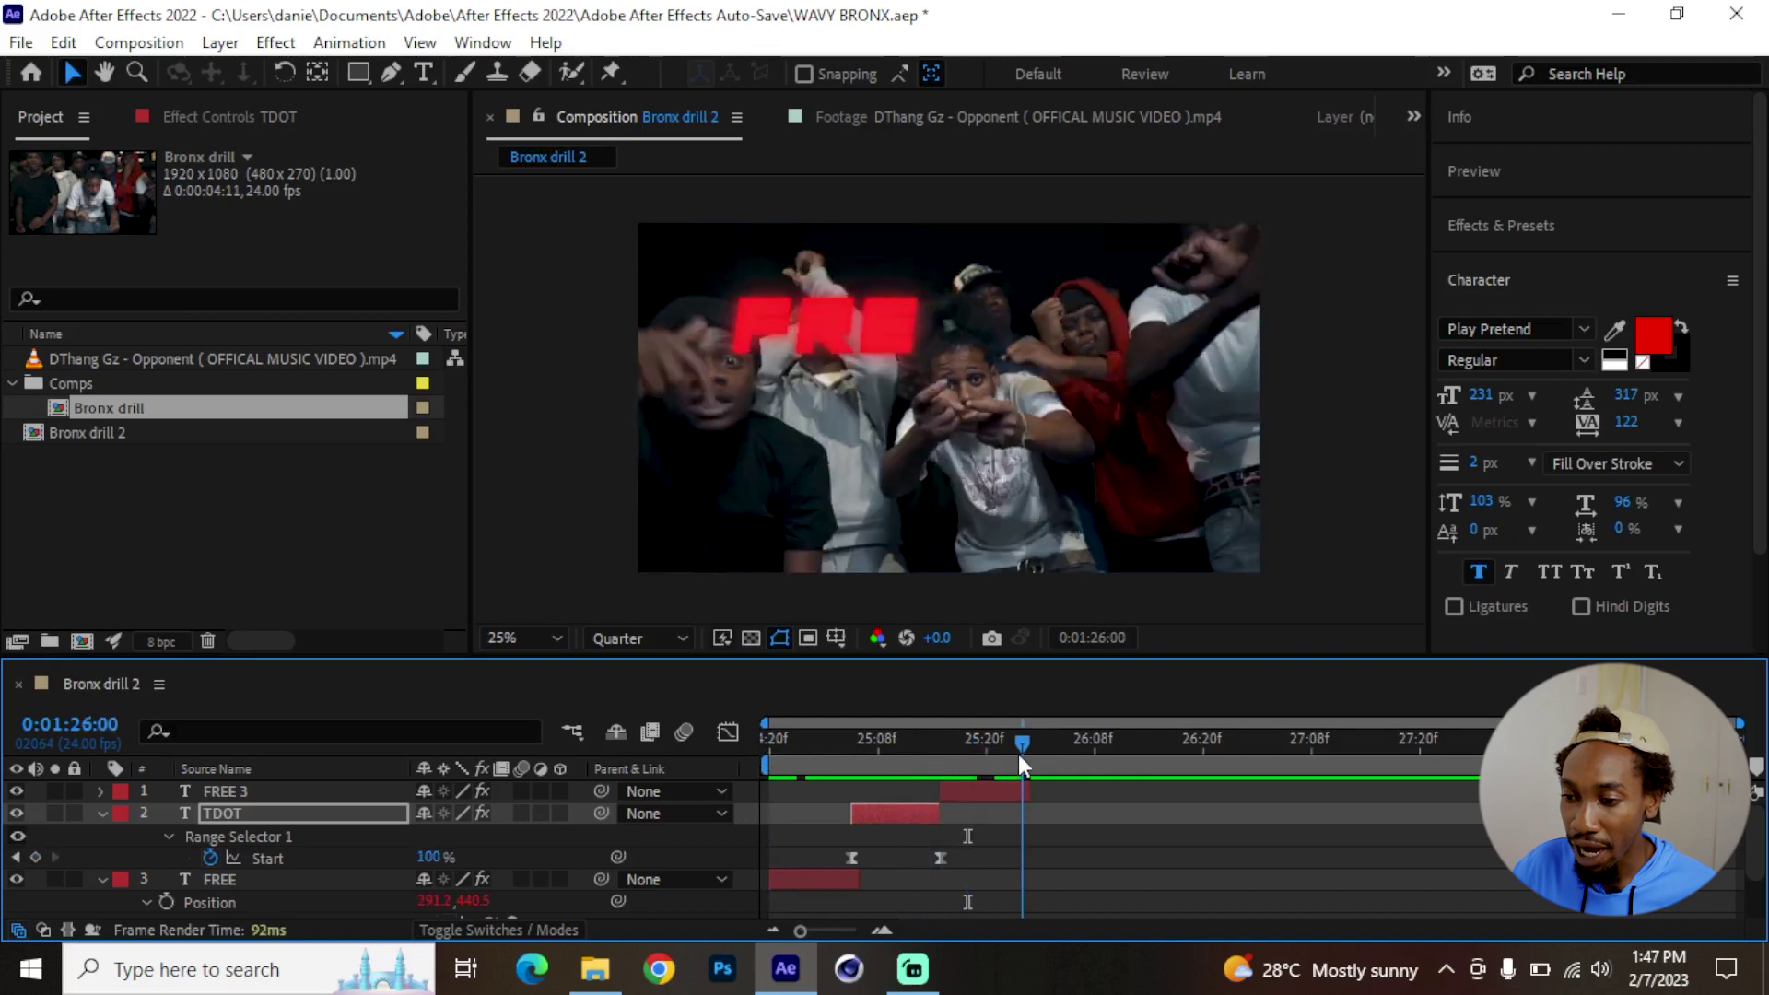
left_click_drag(1031, 792, 1166, 791)
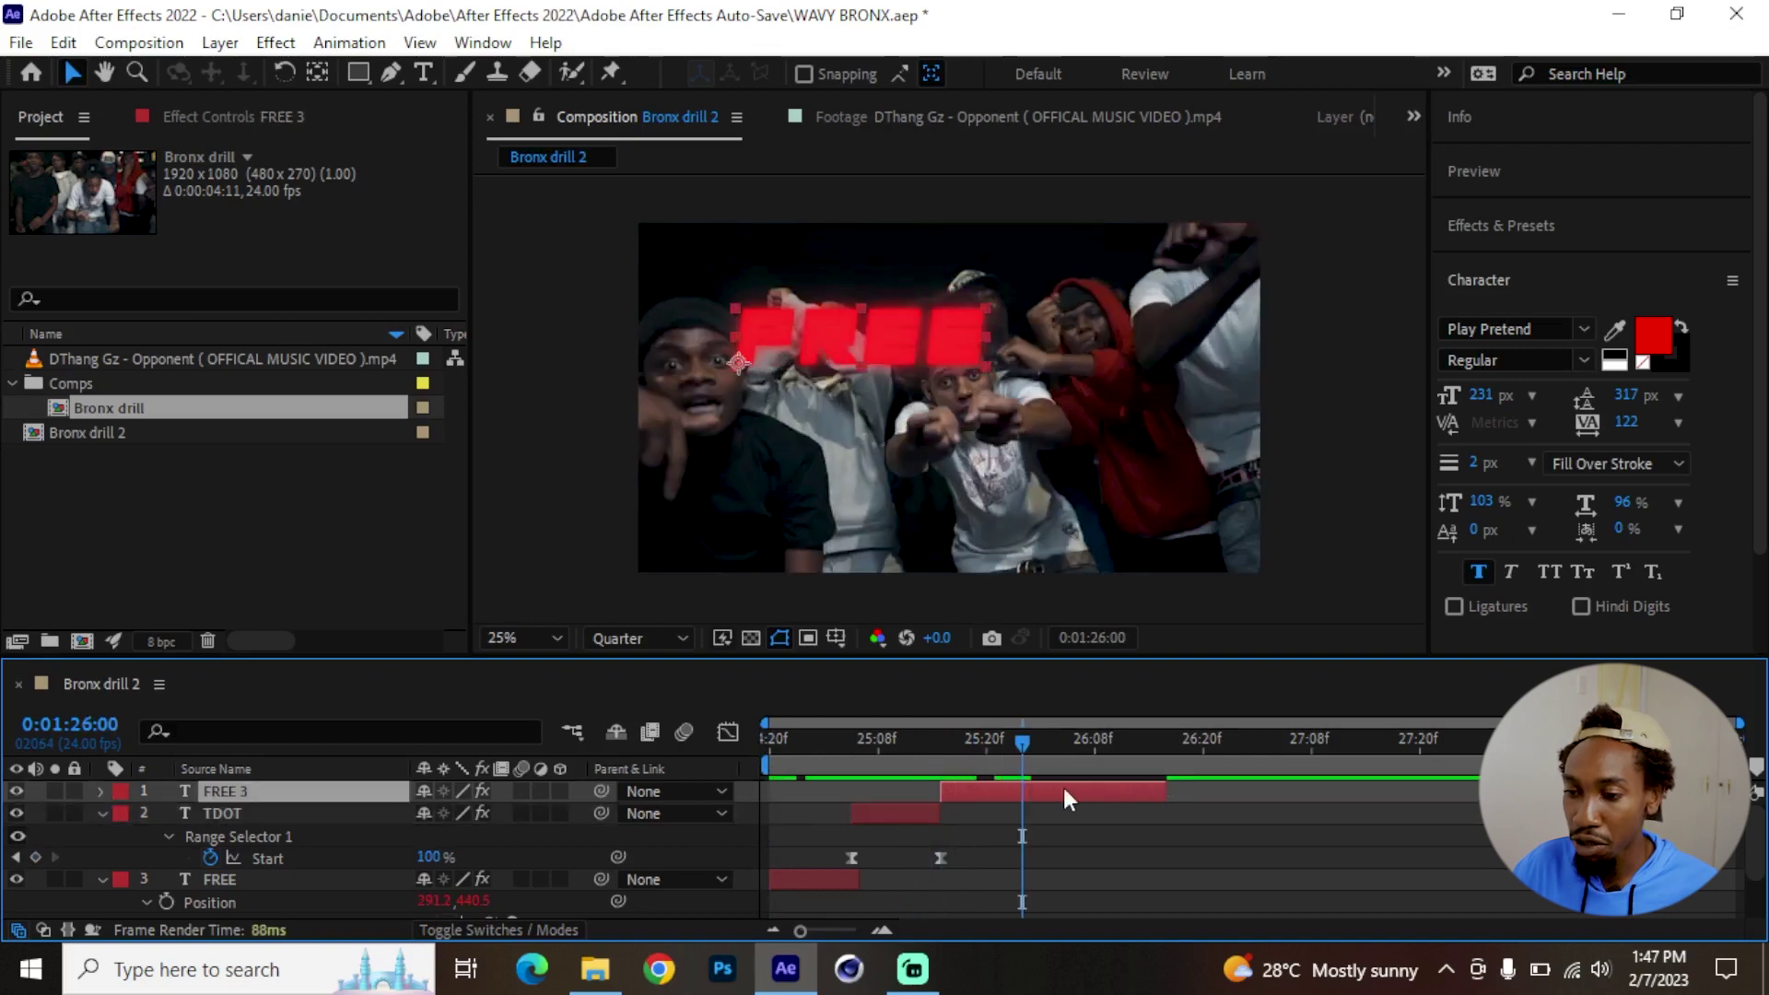
left_click_drag(1028, 750, 1112, 749)
key("u")
left_click(1028, 754)
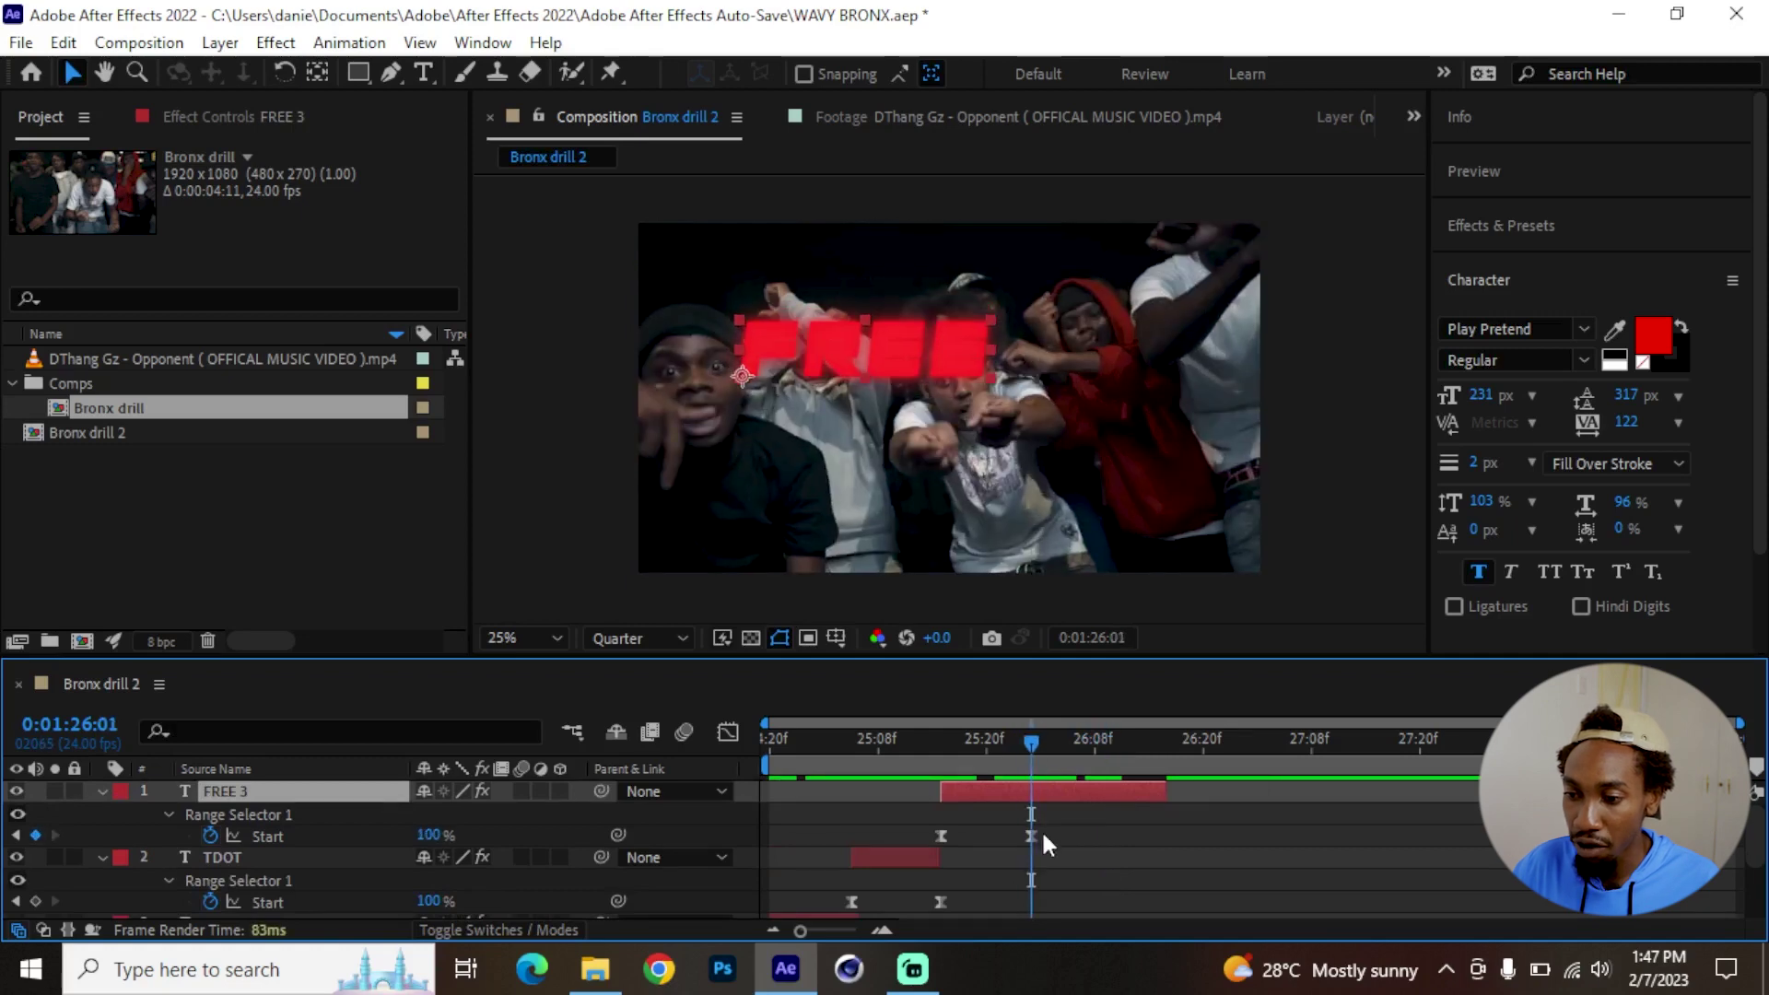
Retype FREE 3 as ALMOST DONE at 177 px, moved lower left, fixing the typo.
double_click(865, 356)
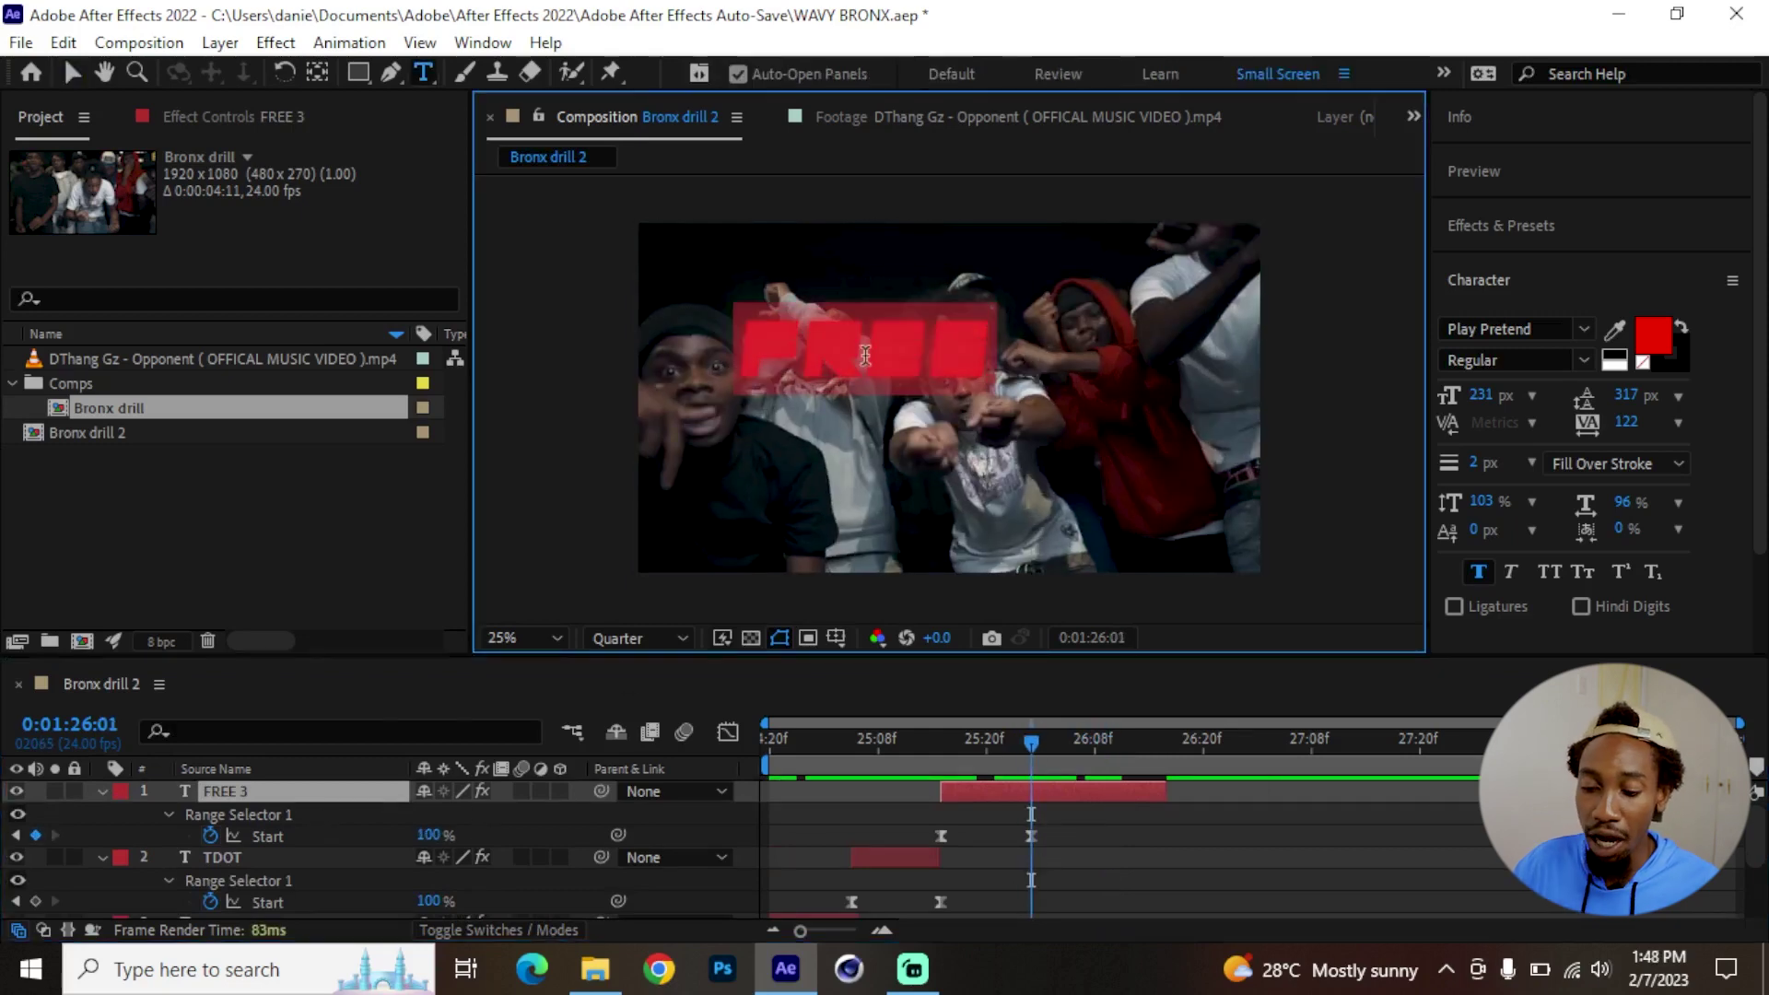
type("ALMOST DONR")
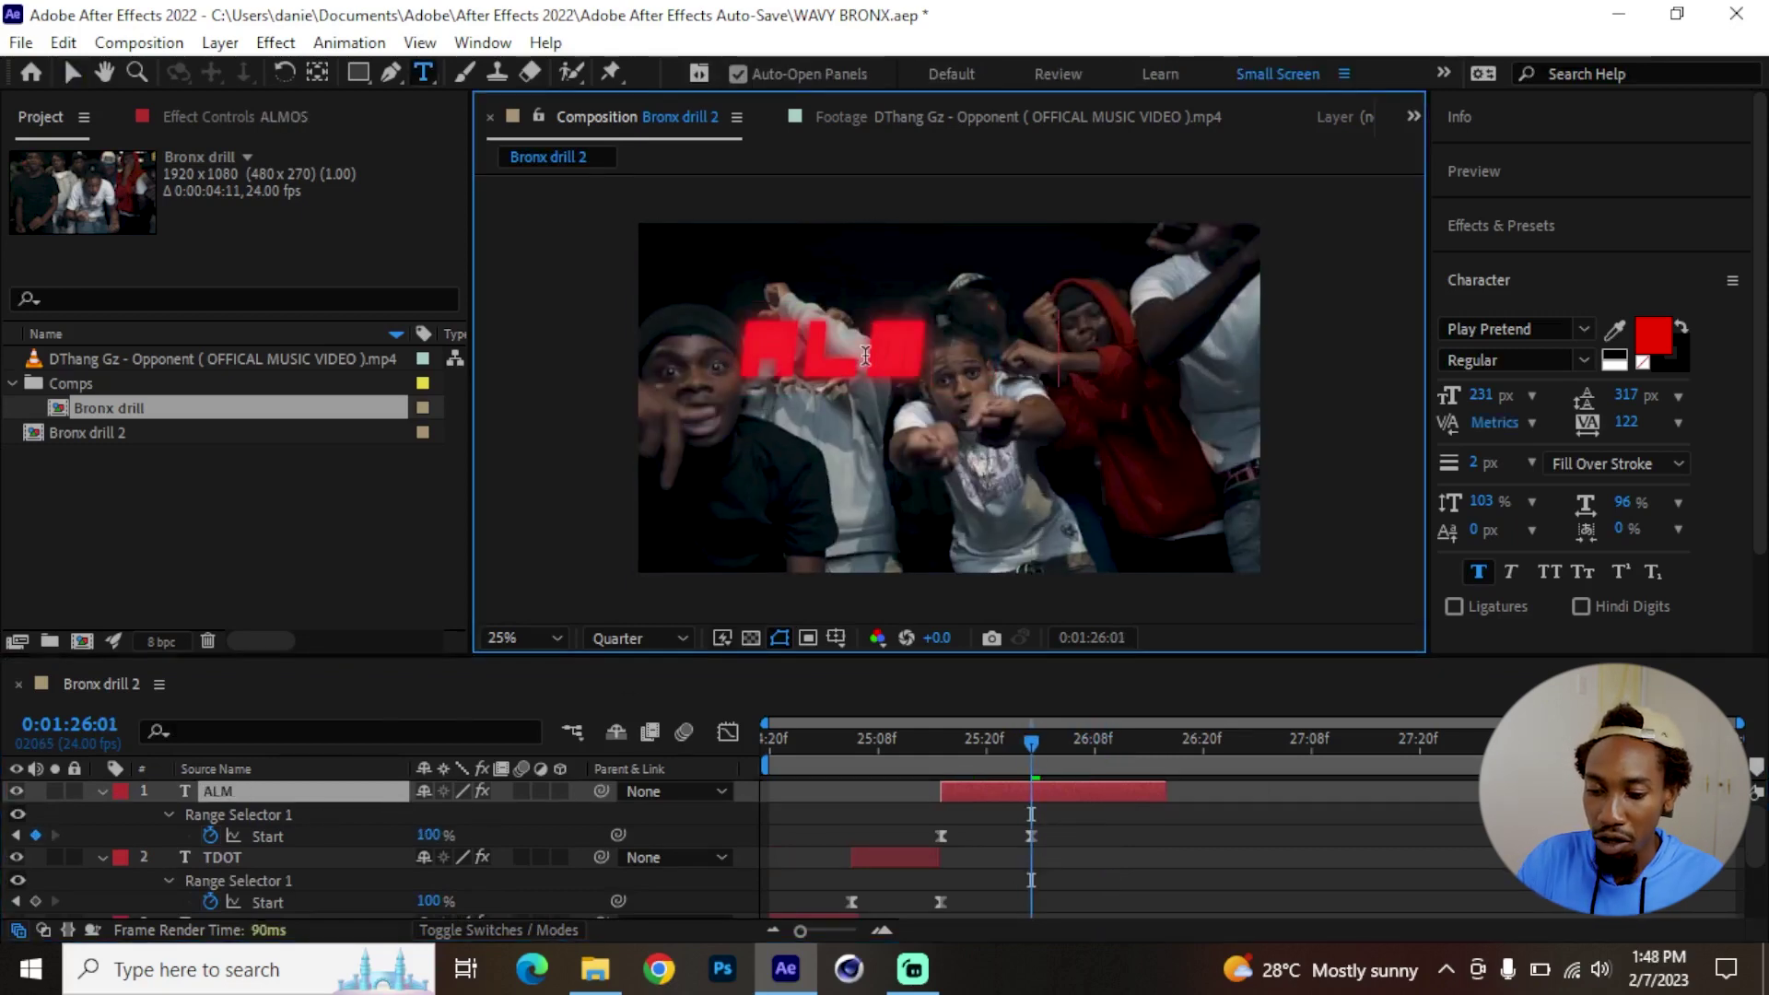
left_click(72, 72)
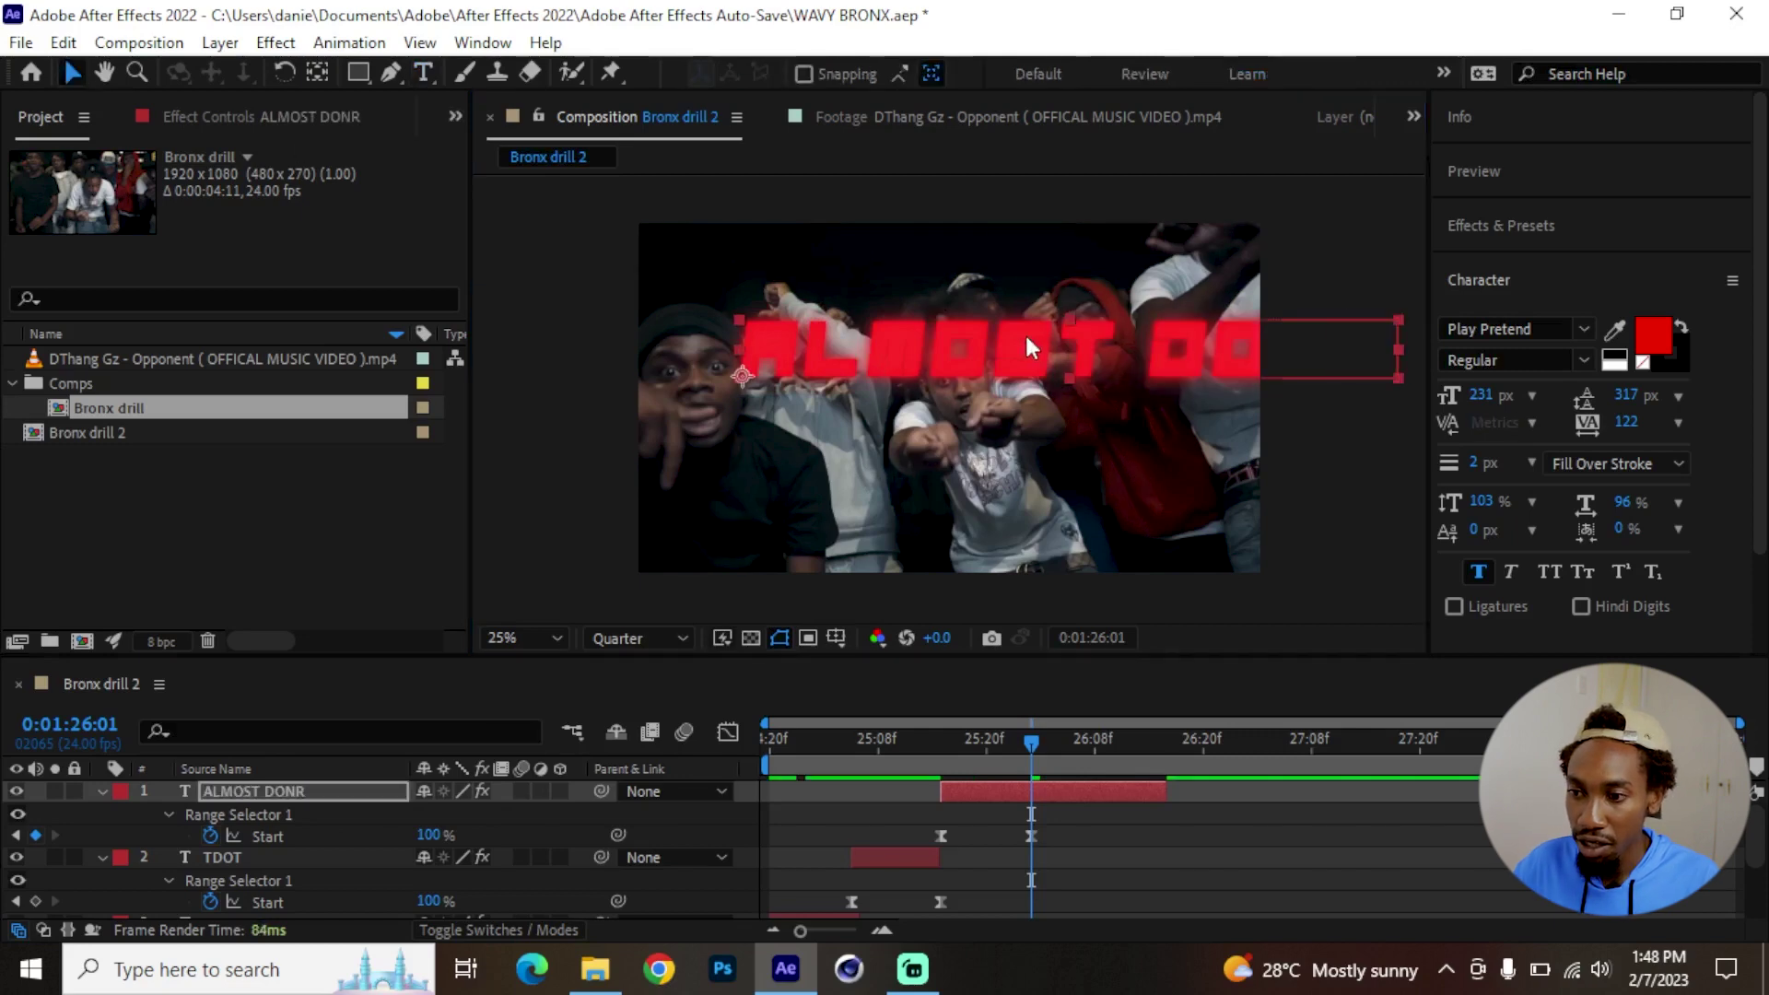
left_click_drag(1162, 341, 1034, 446)
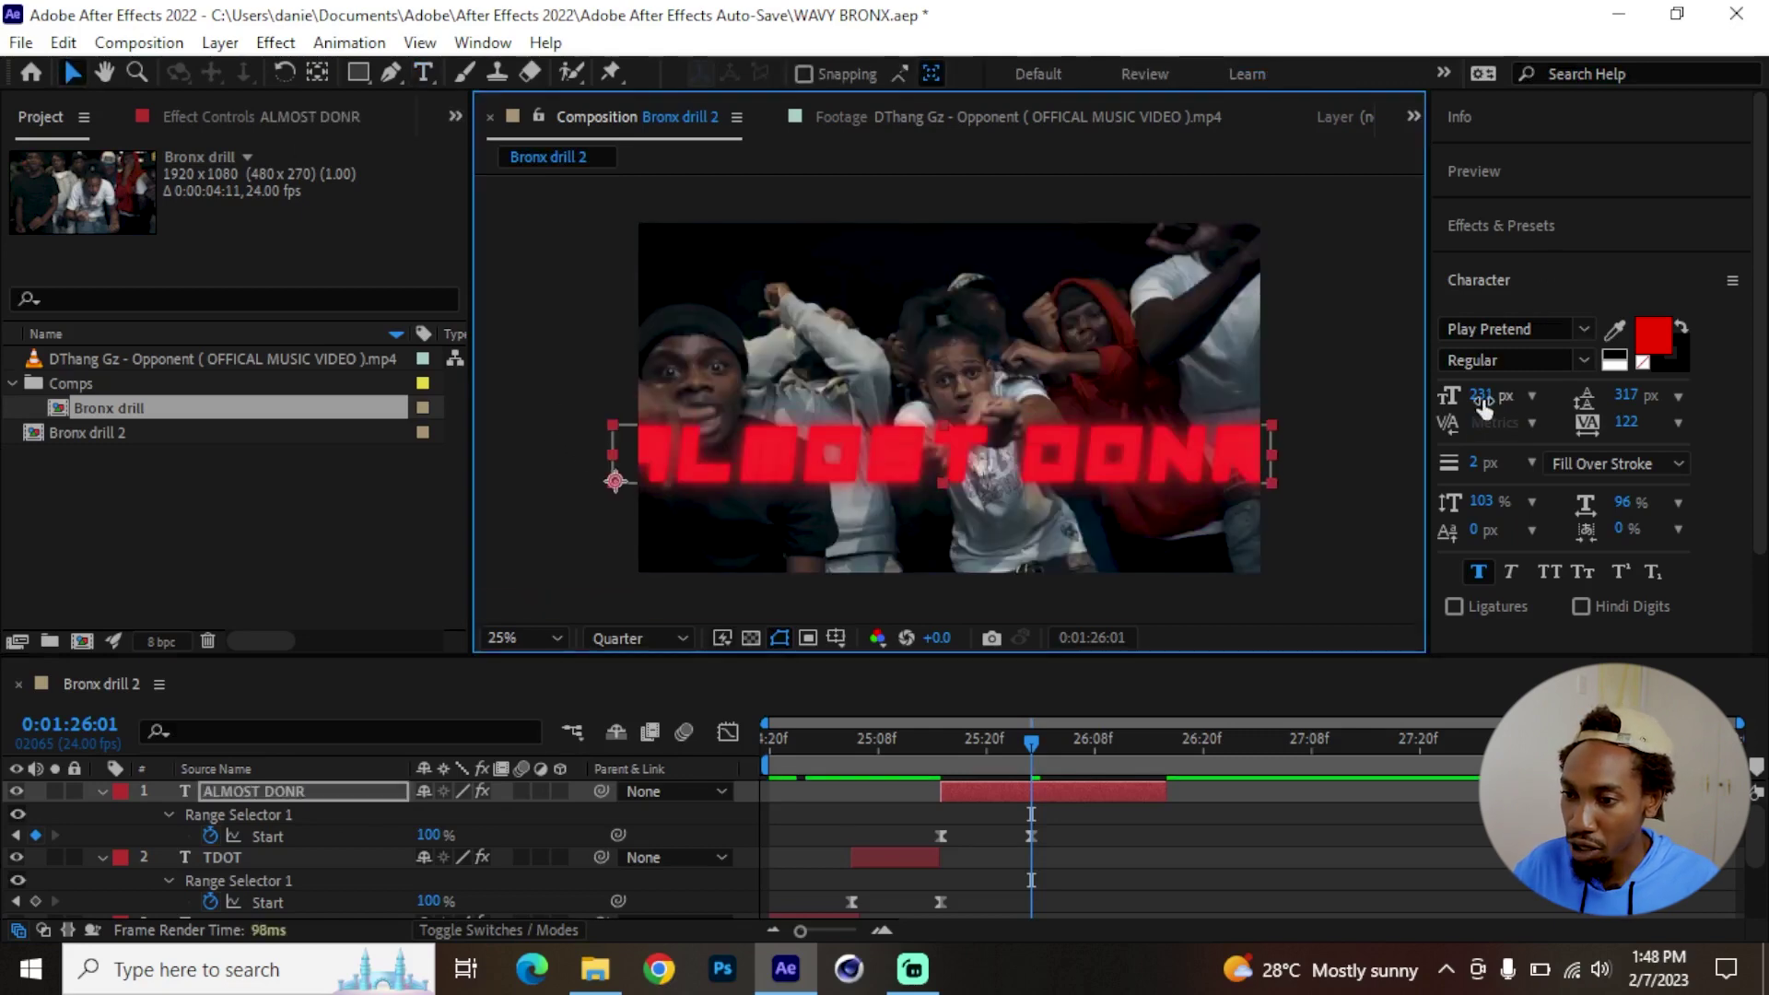
left_click_drag(1483, 394, 1054, 465)
double_click(1054, 466)
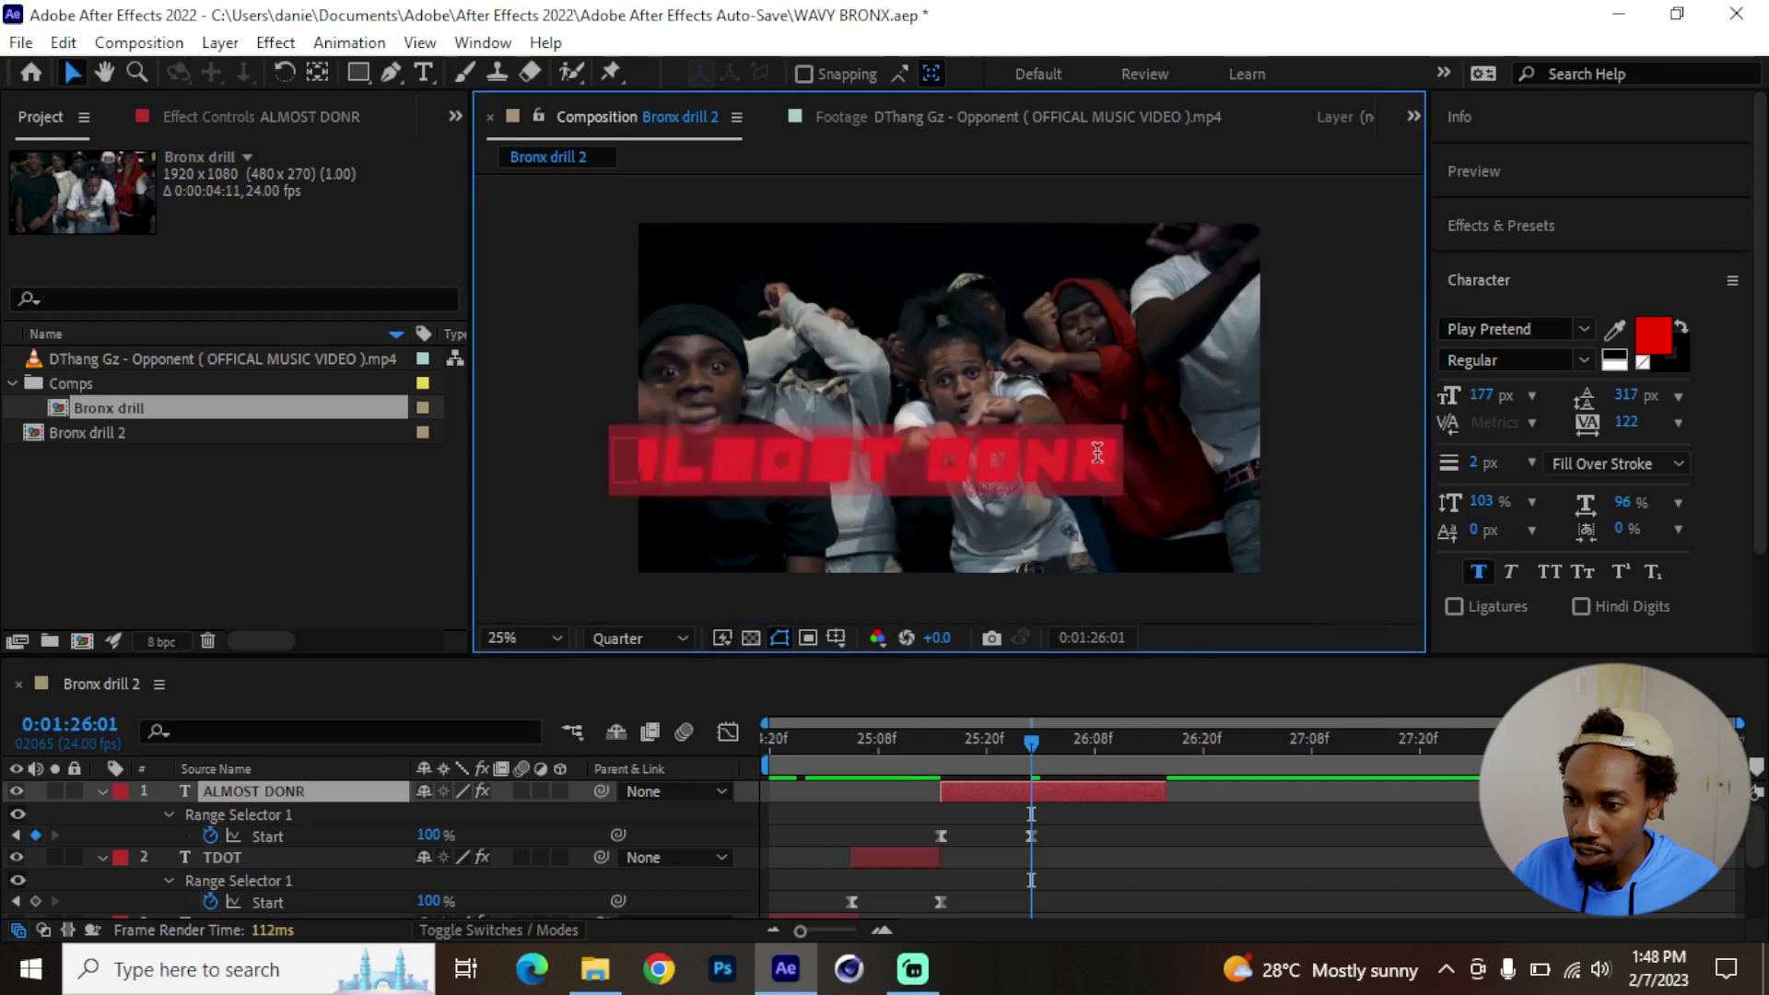
left_click(1085, 446)
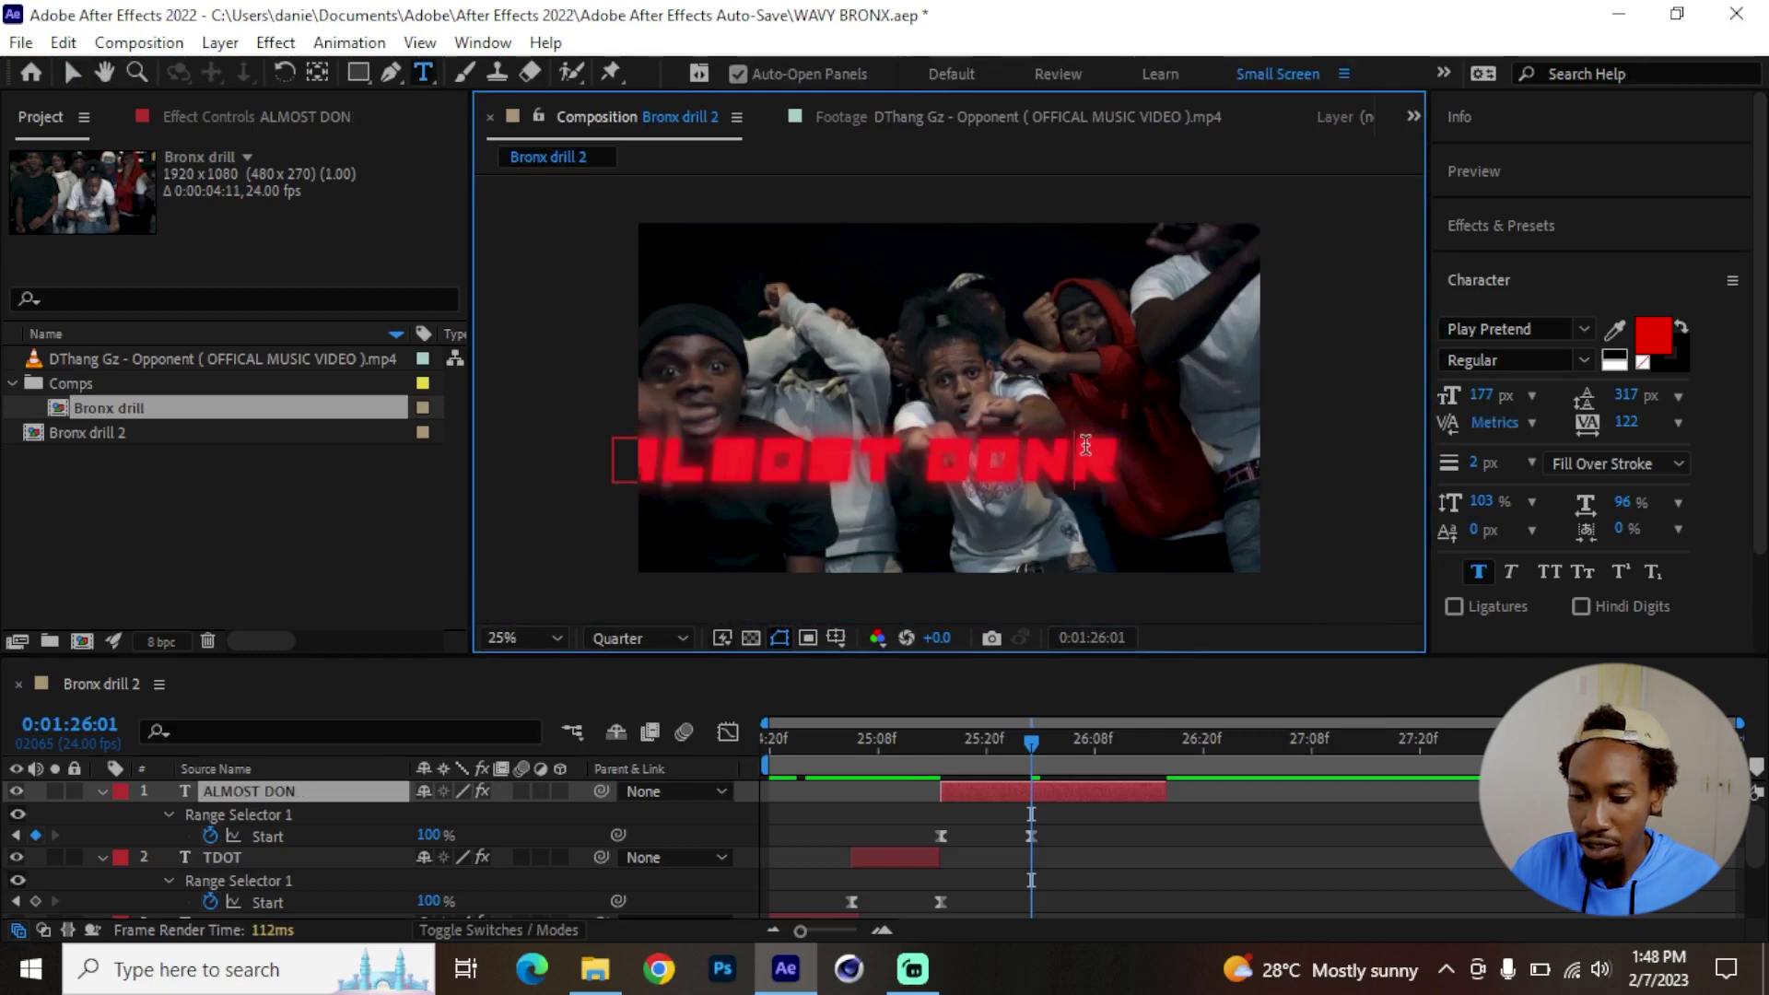
key("BackSpace")
type("E")
key("Escape")
key("v")
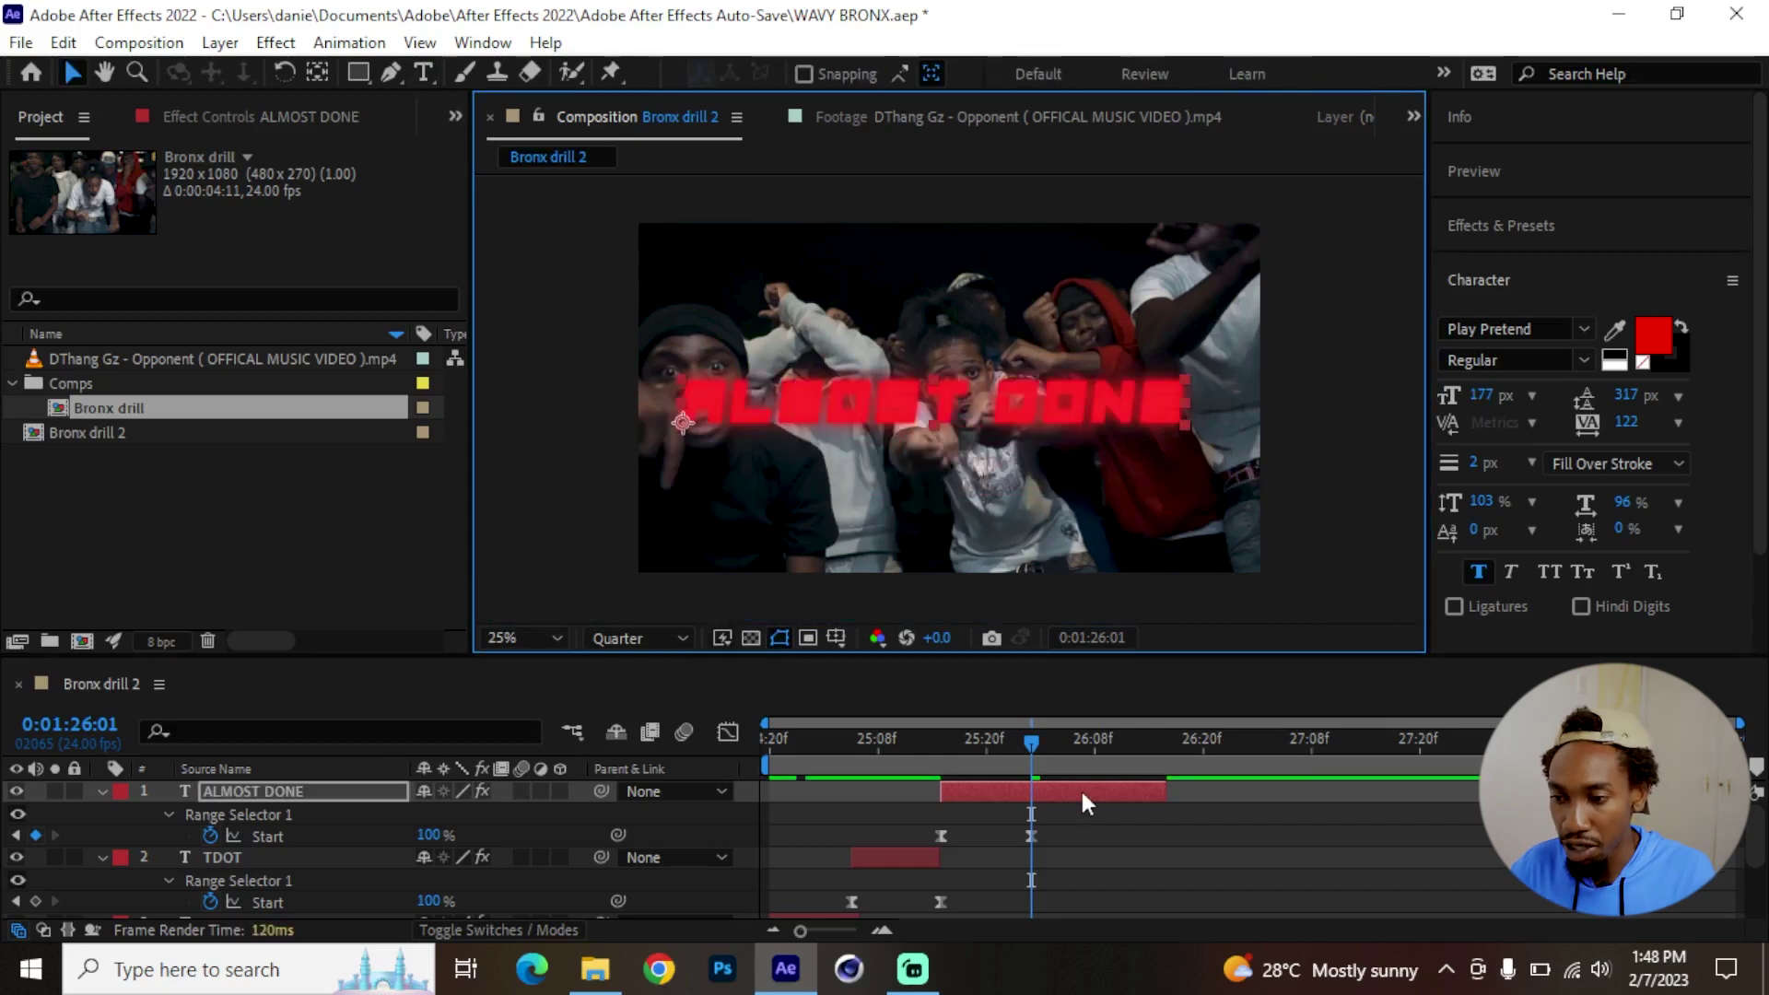
Duplicate ALMOST DONE and offset the copy to start later.
key("ctrl+d")
left_click_drag(1163, 810, 1038, 814)
left_click_drag(1031, 745, 1119, 746)
left_click(1162, 792)
Retype the copy as WITH HIS / SENTENCE on two lines and move it up right.
key("u")
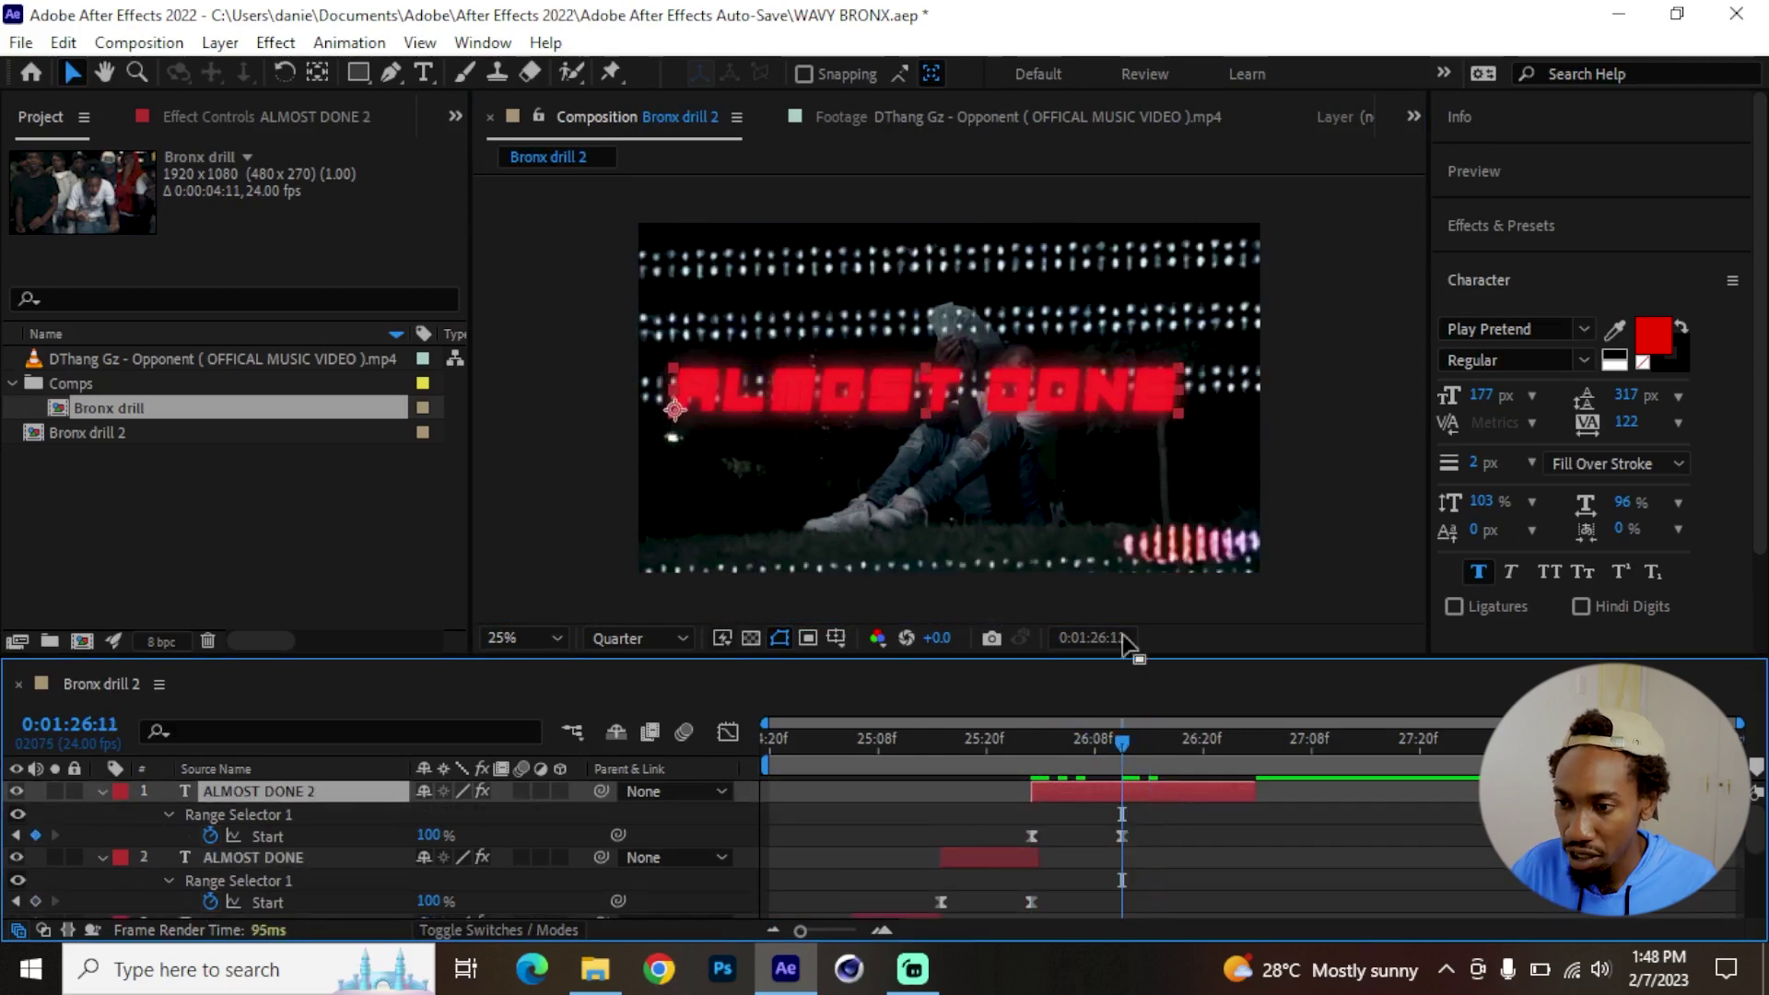
left_click(1104, 390)
key("ctrl+t")
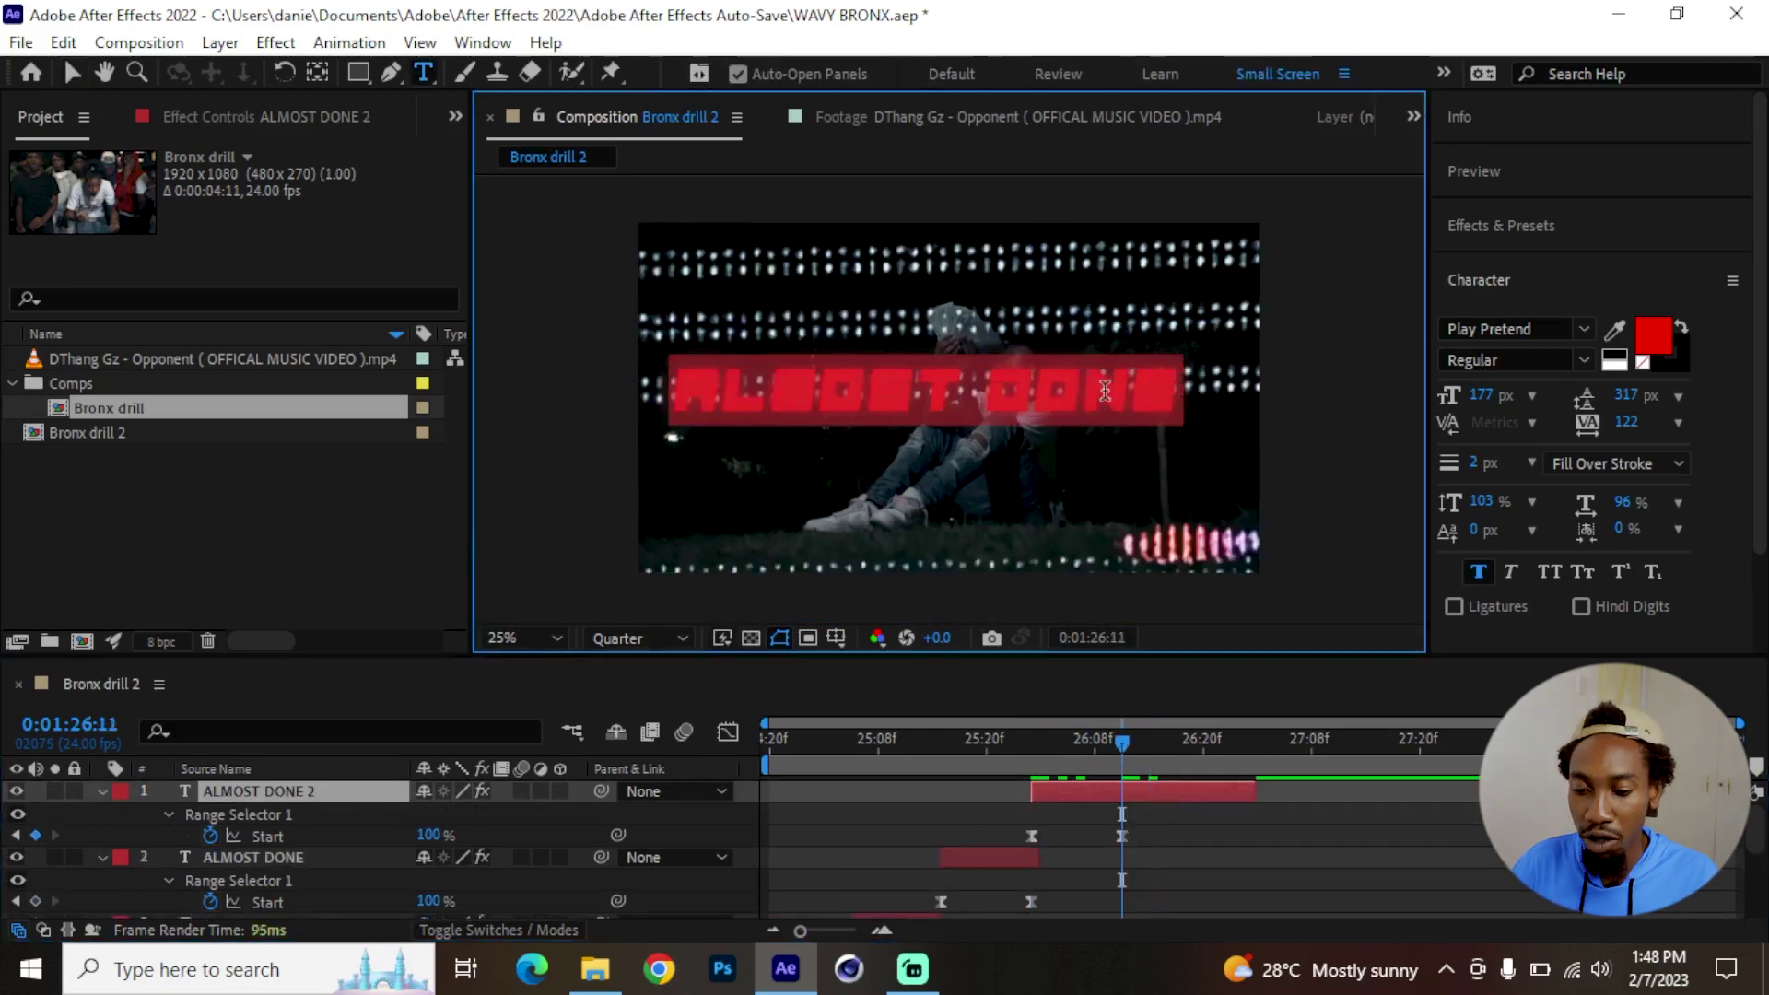
type("WITH HIS")
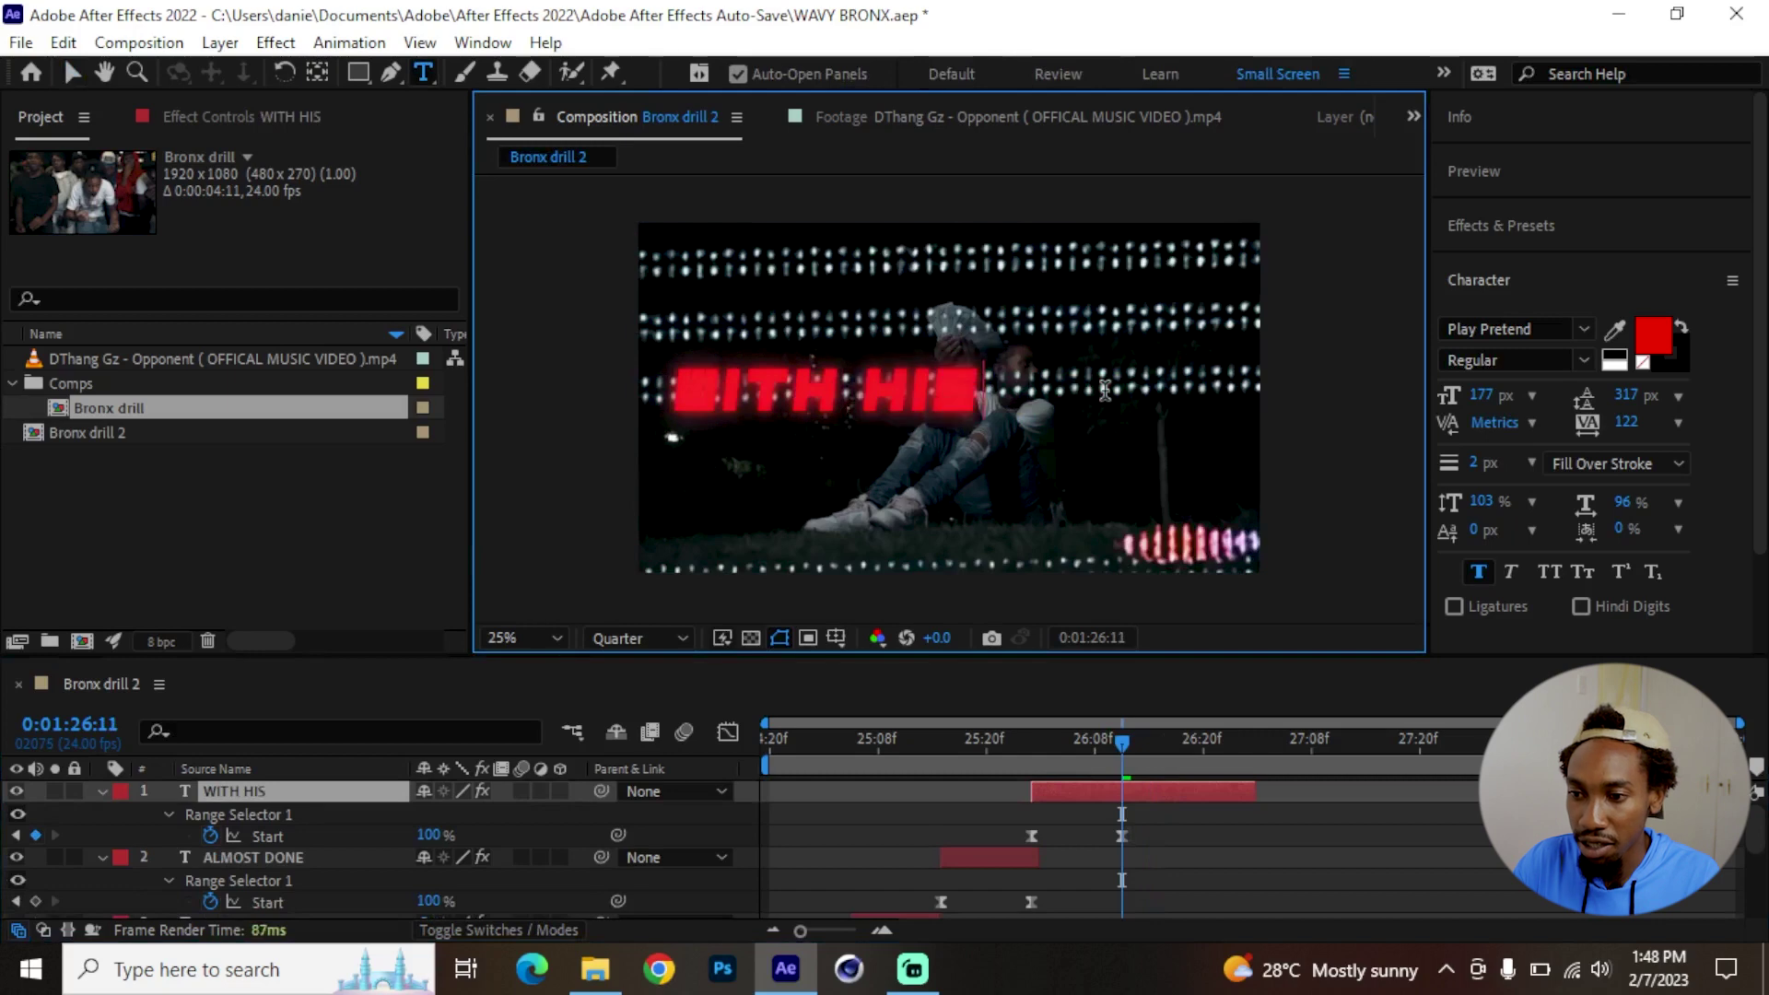
key("Return")
type("SENTENCE")
left_click(71, 72)
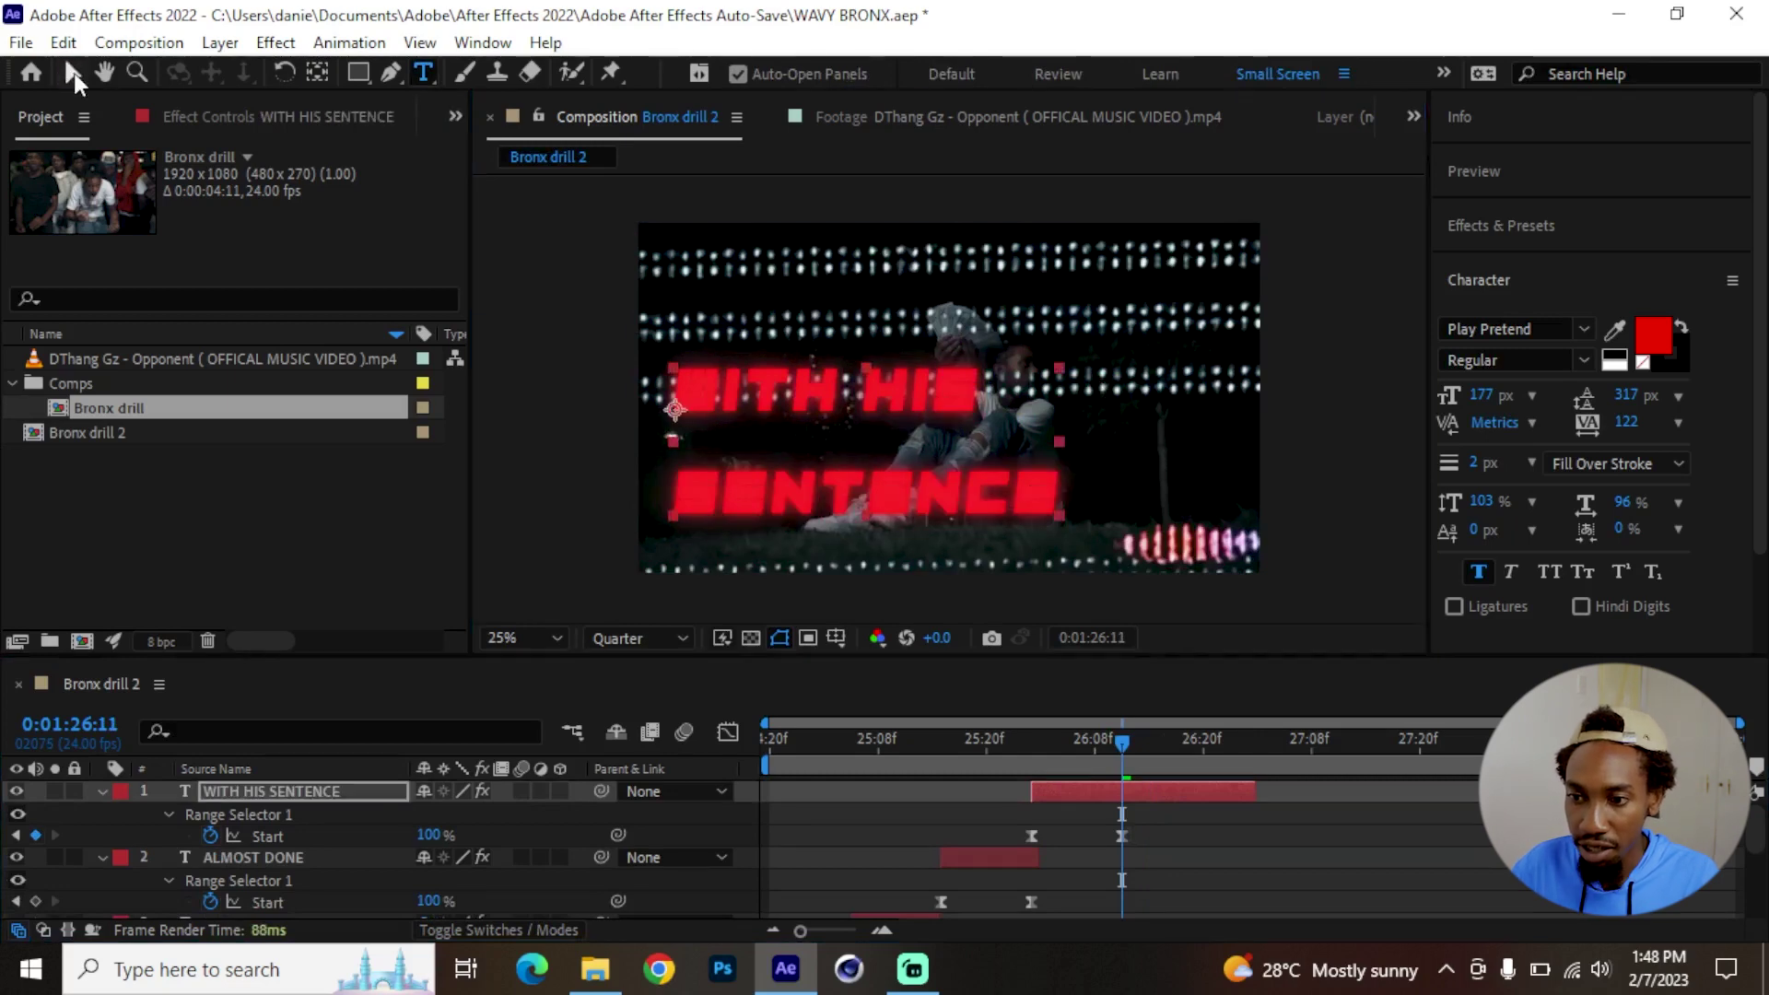
left_click_drag(895, 449, 954, 385)
Rotate the lyric to -7° and move it down and left.
key("r")
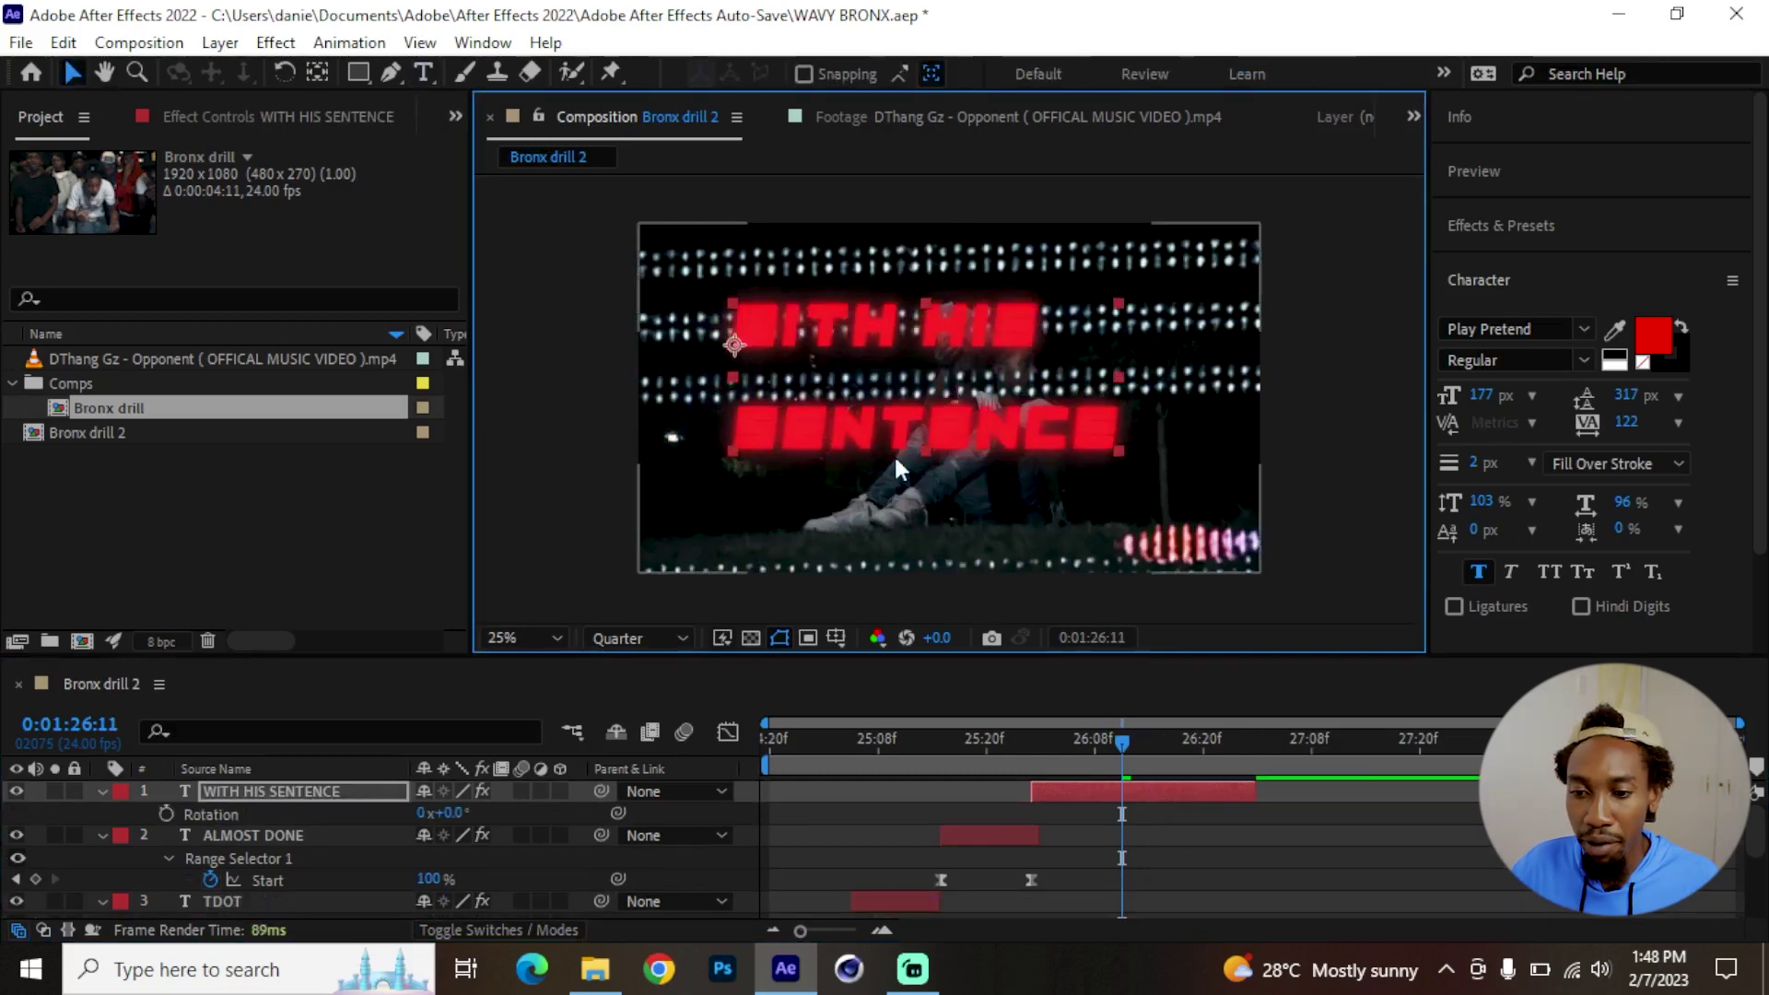
mouse_move(451, 812)
left_mouse_down()
mouse_move(489, 813)
mouse_move(415, 814)
mouse_move(438, 815)
left_mouse_up()
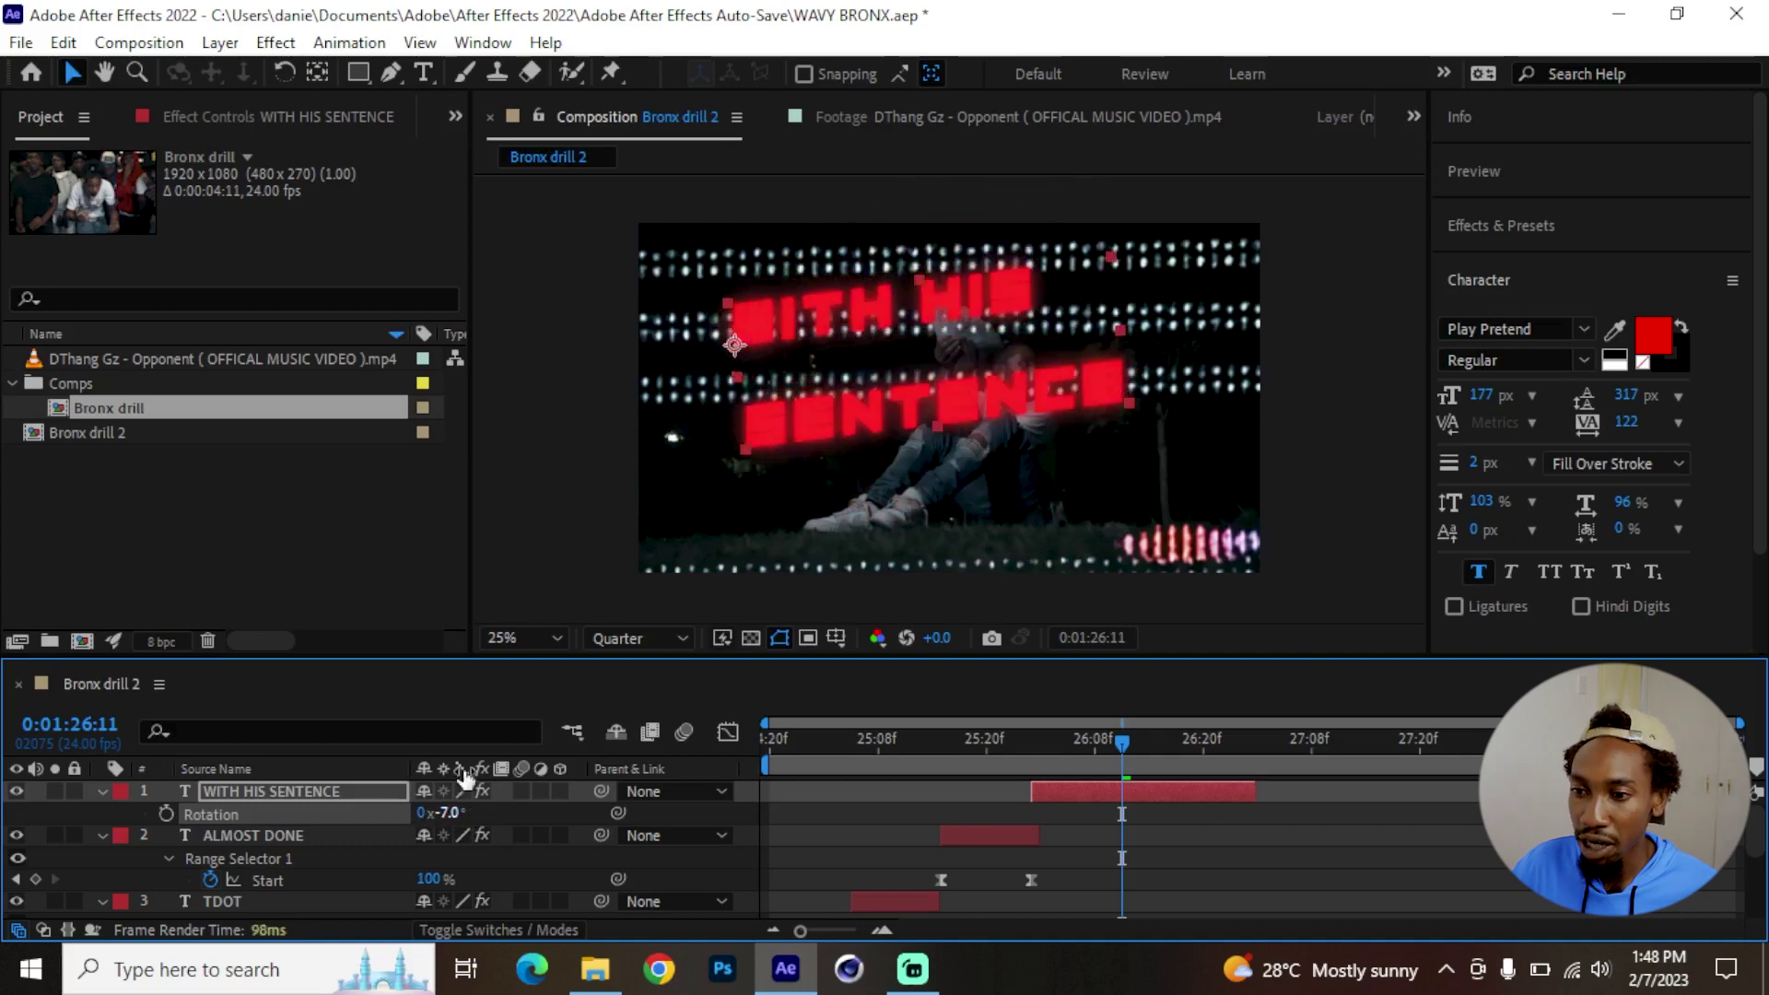
left_click_drag(911, 406, 889, 461)
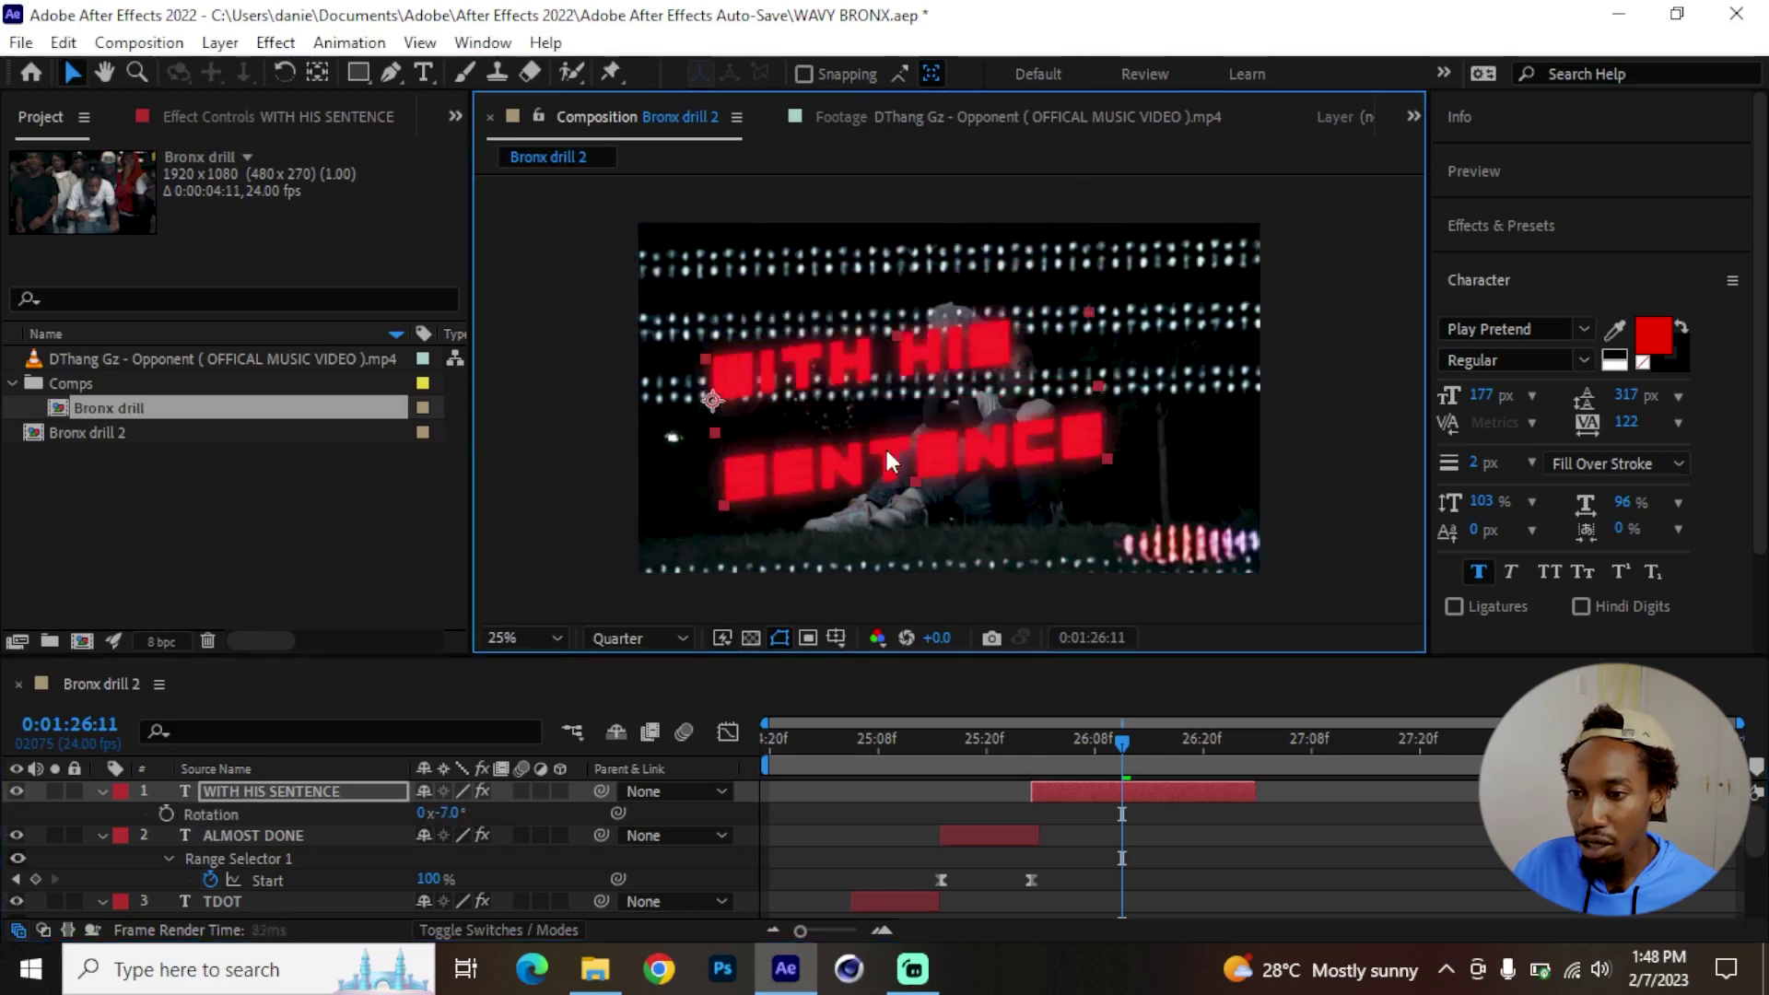
Trim the layer to end at 26:19 and pull in the second Start keyframe.
left_click_drag(1123, 759, 1141, 759)
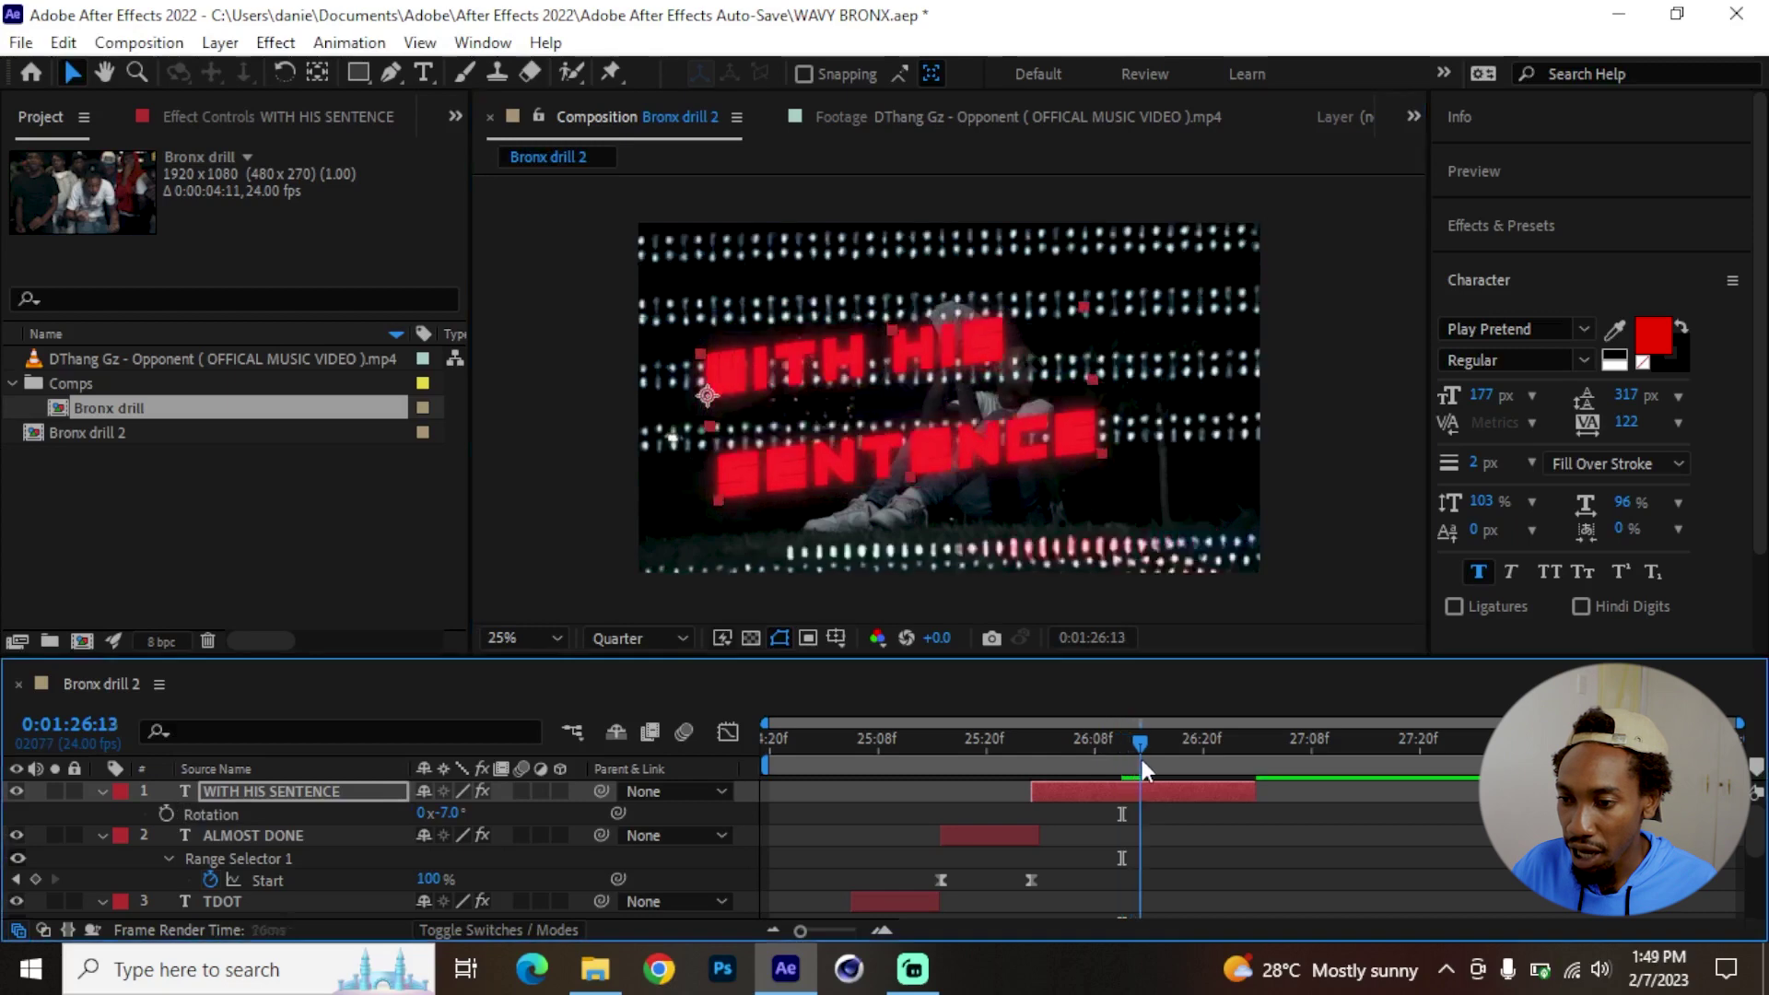
left_click(1191, 754)
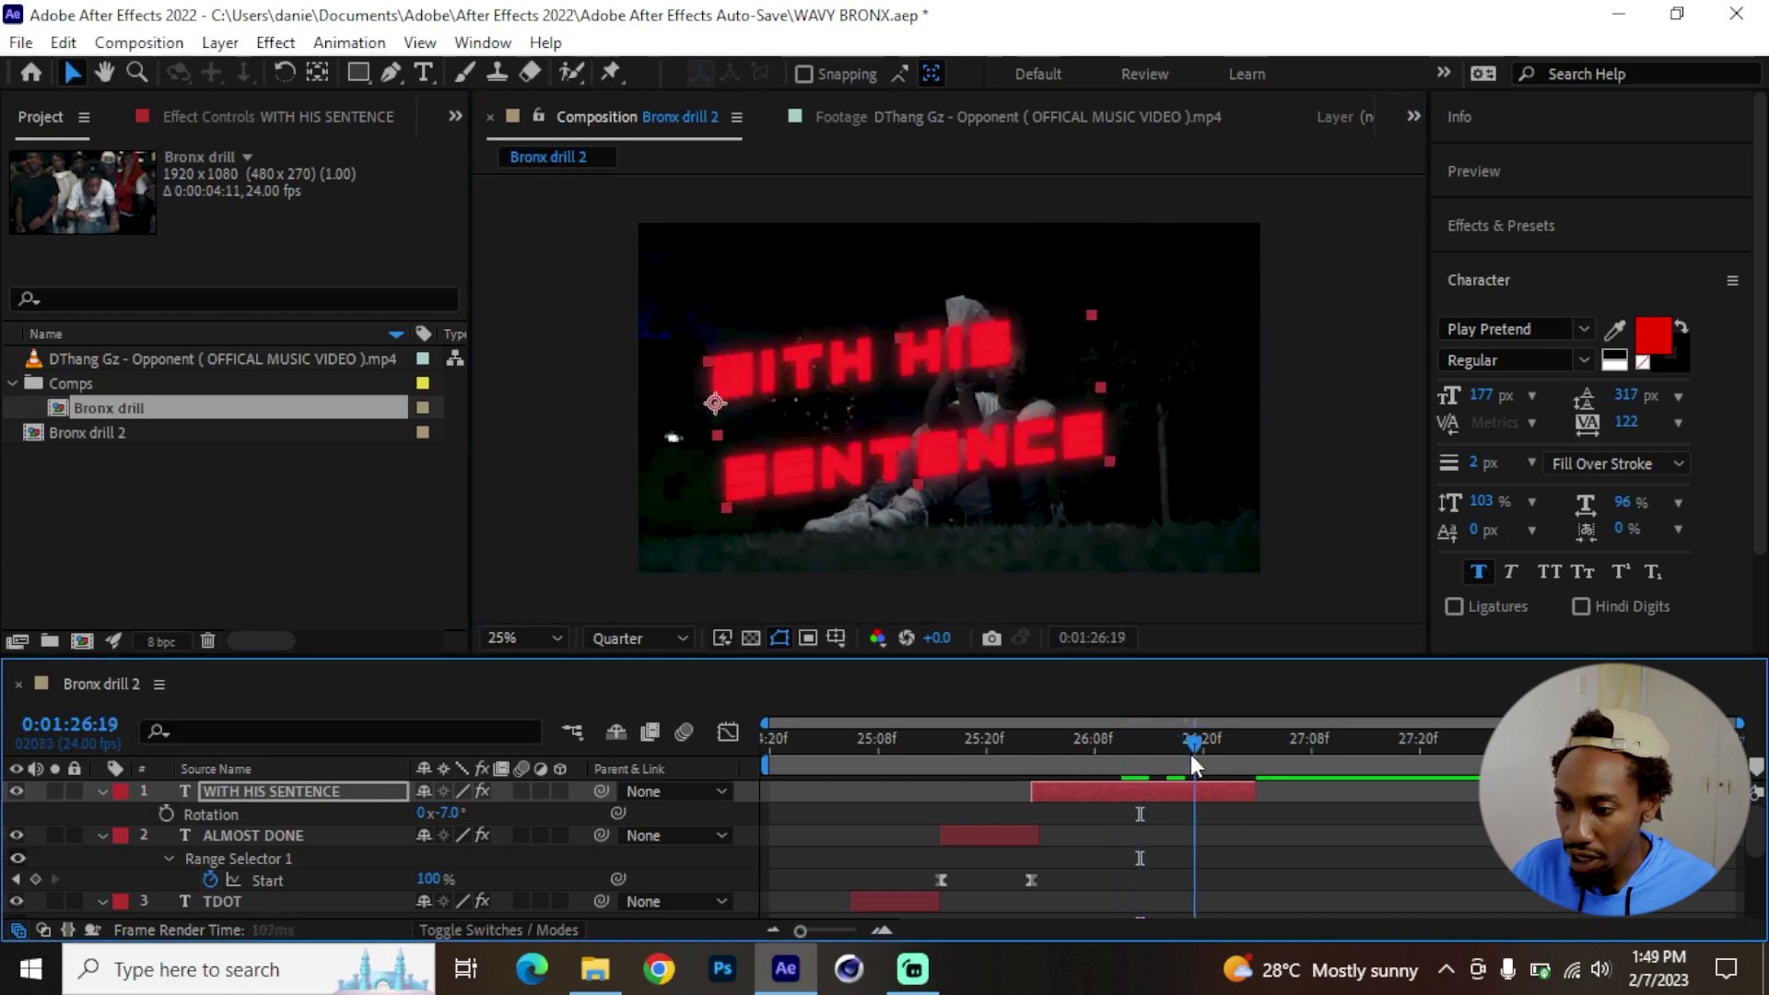
left_click_drag(1253, 793, 1195, 792)
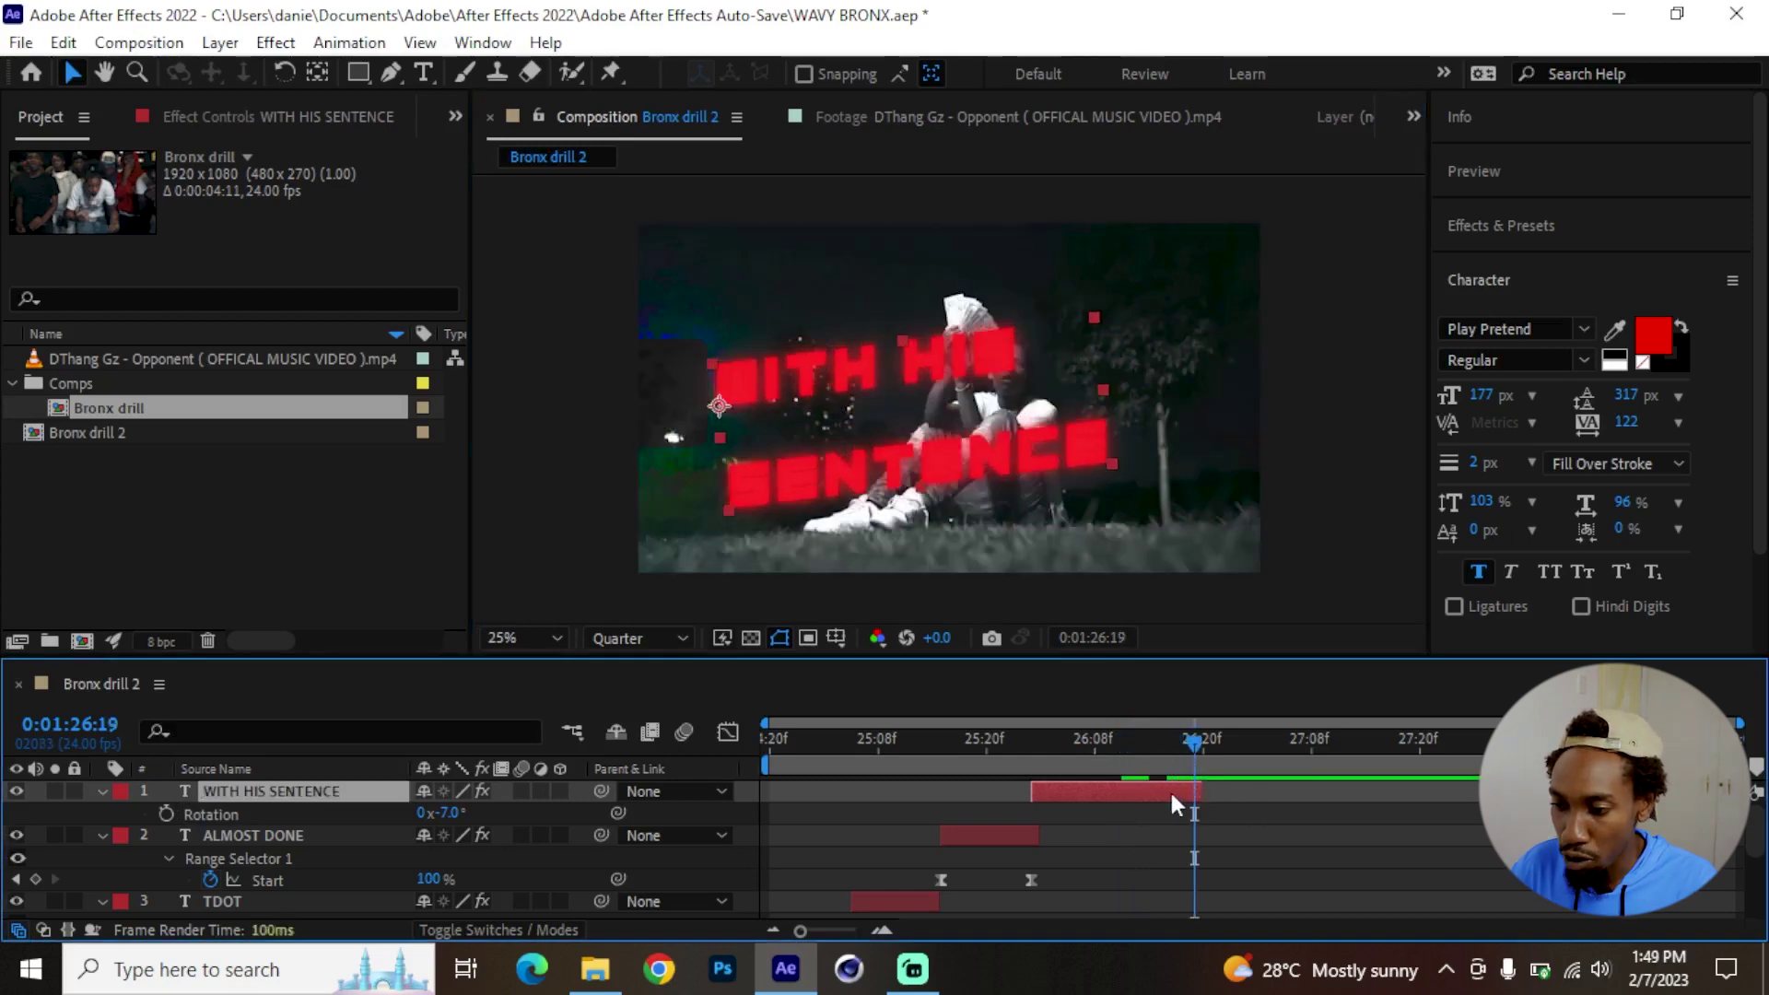
key("u")
left_click_drag(1124, 835, 1187, 835)
Duplicate WITH HIS SENTENCE to start at 26:20, shortening it and tightening its reveal.
left_click(1227, 746)
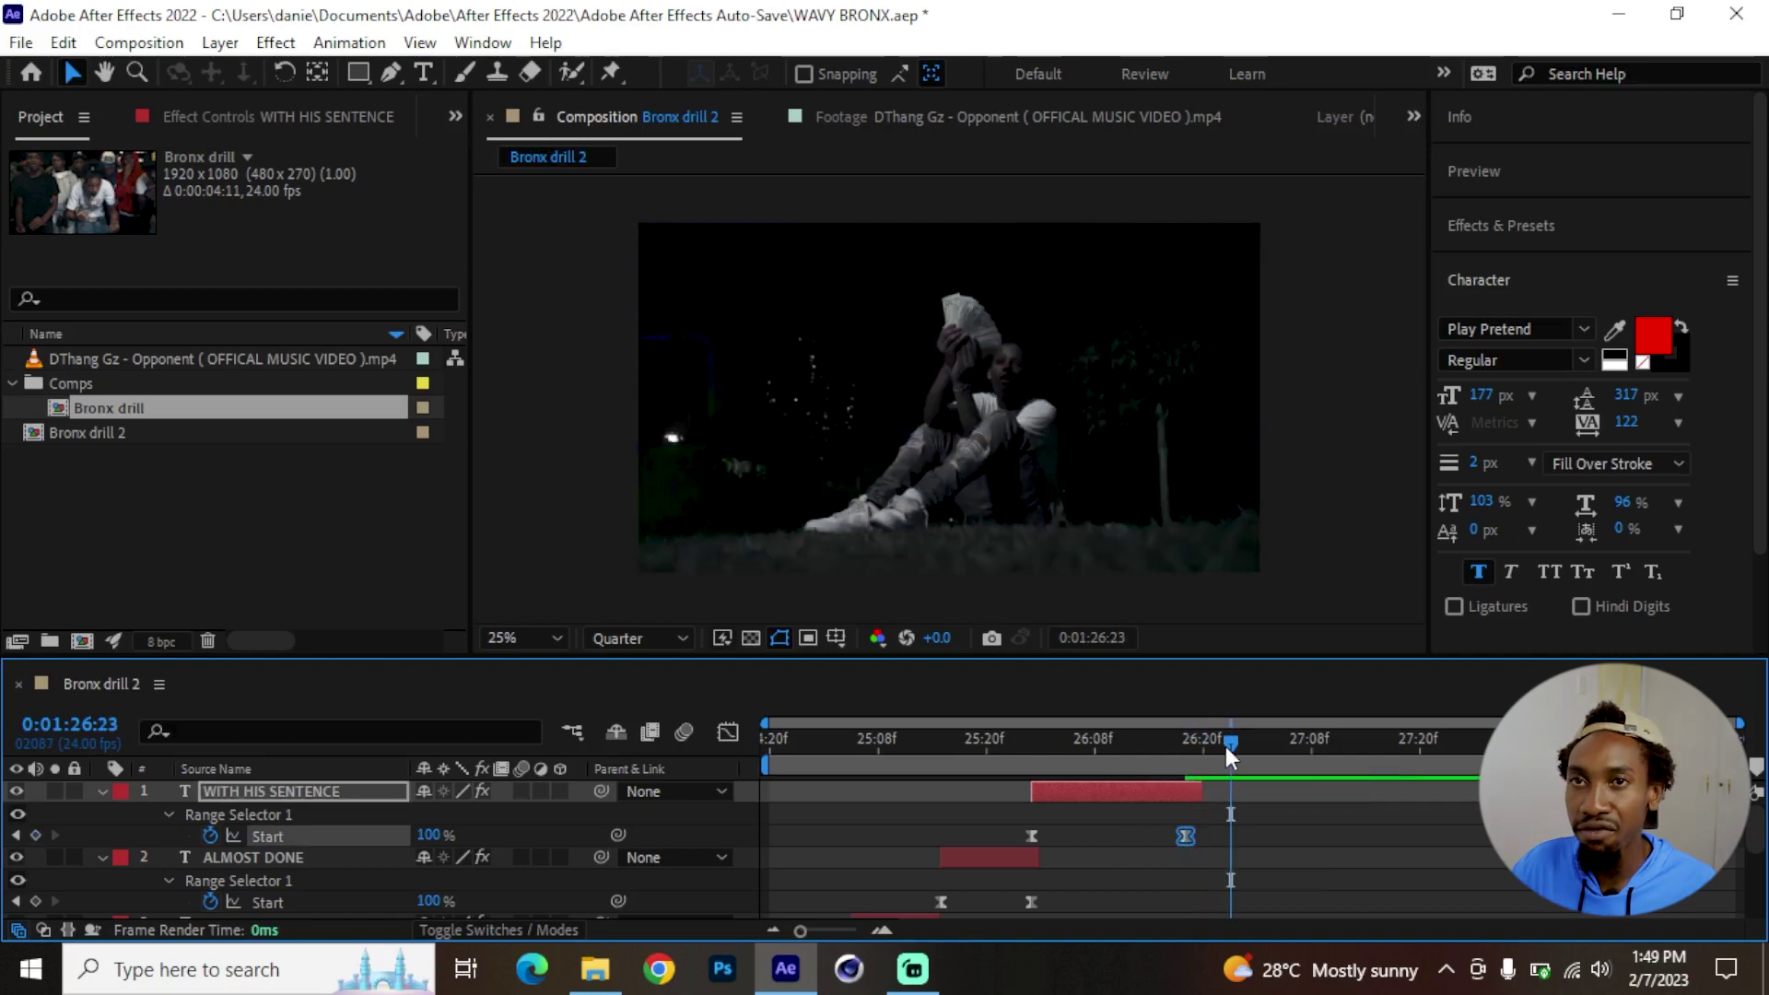
left_click(1128, 790)
key("ctrl+d")
left_click_drag(1133, 798, 1267, 764)
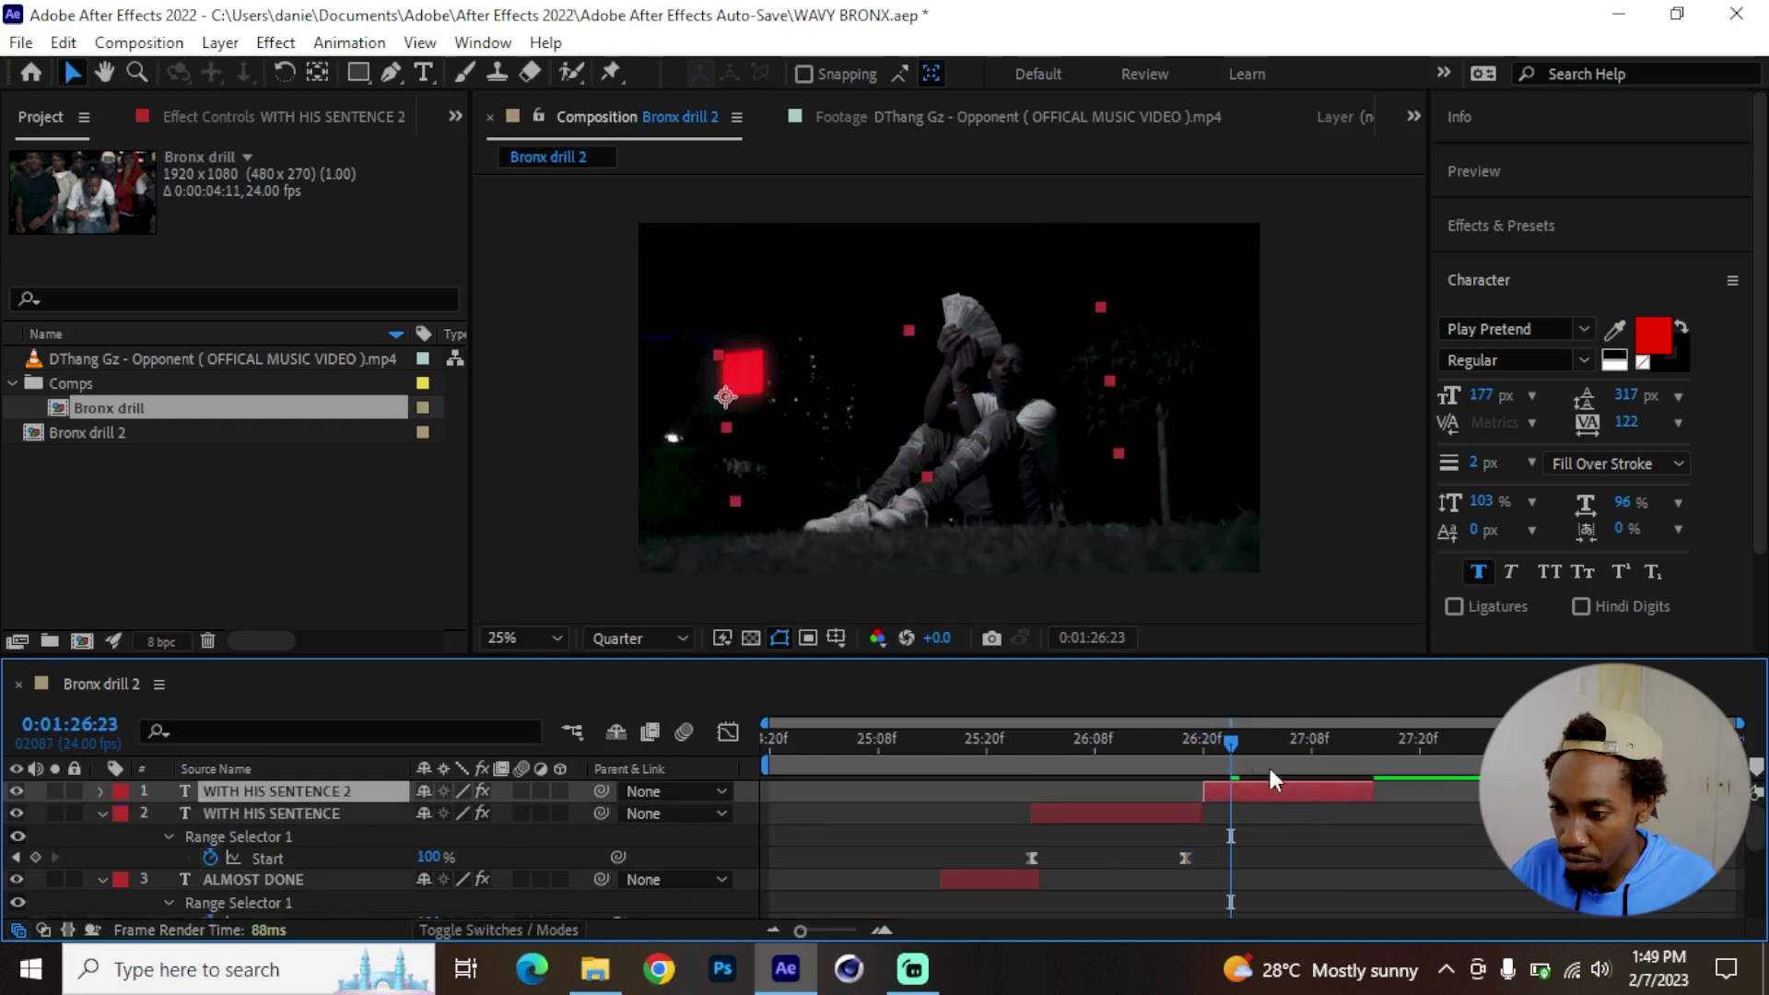
key("space")
key("u")
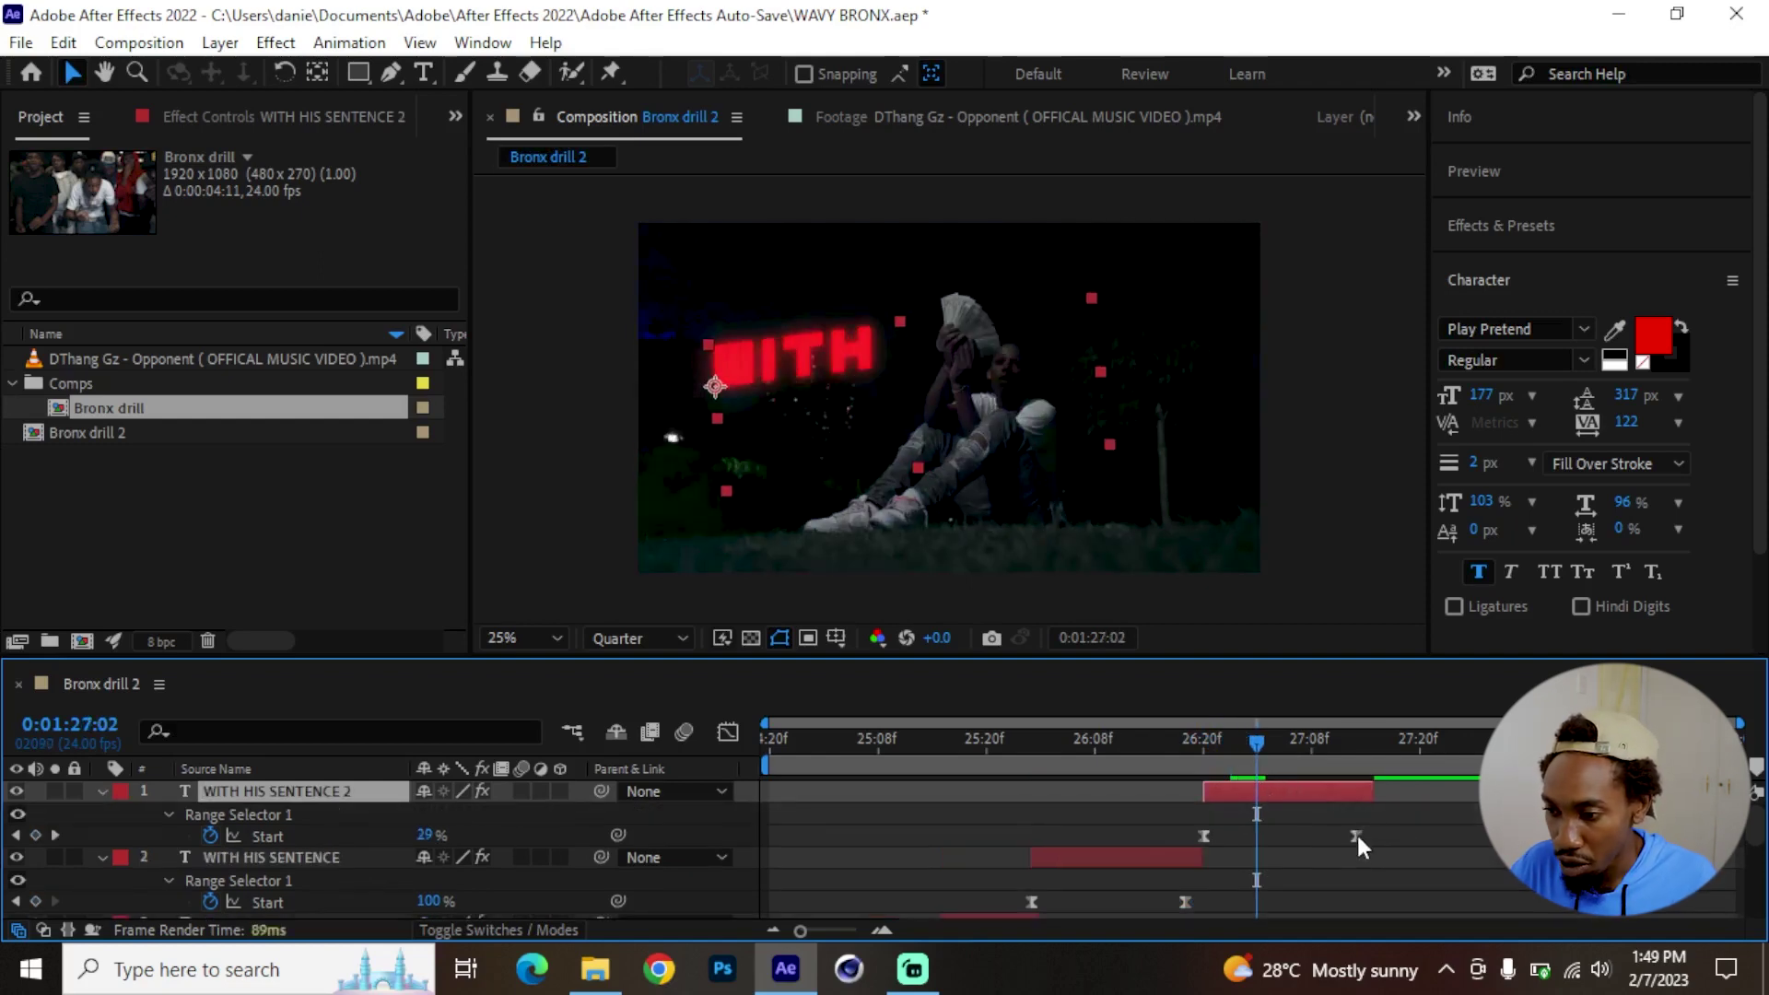
left_click_drag(1357, 837, 1273, 833)
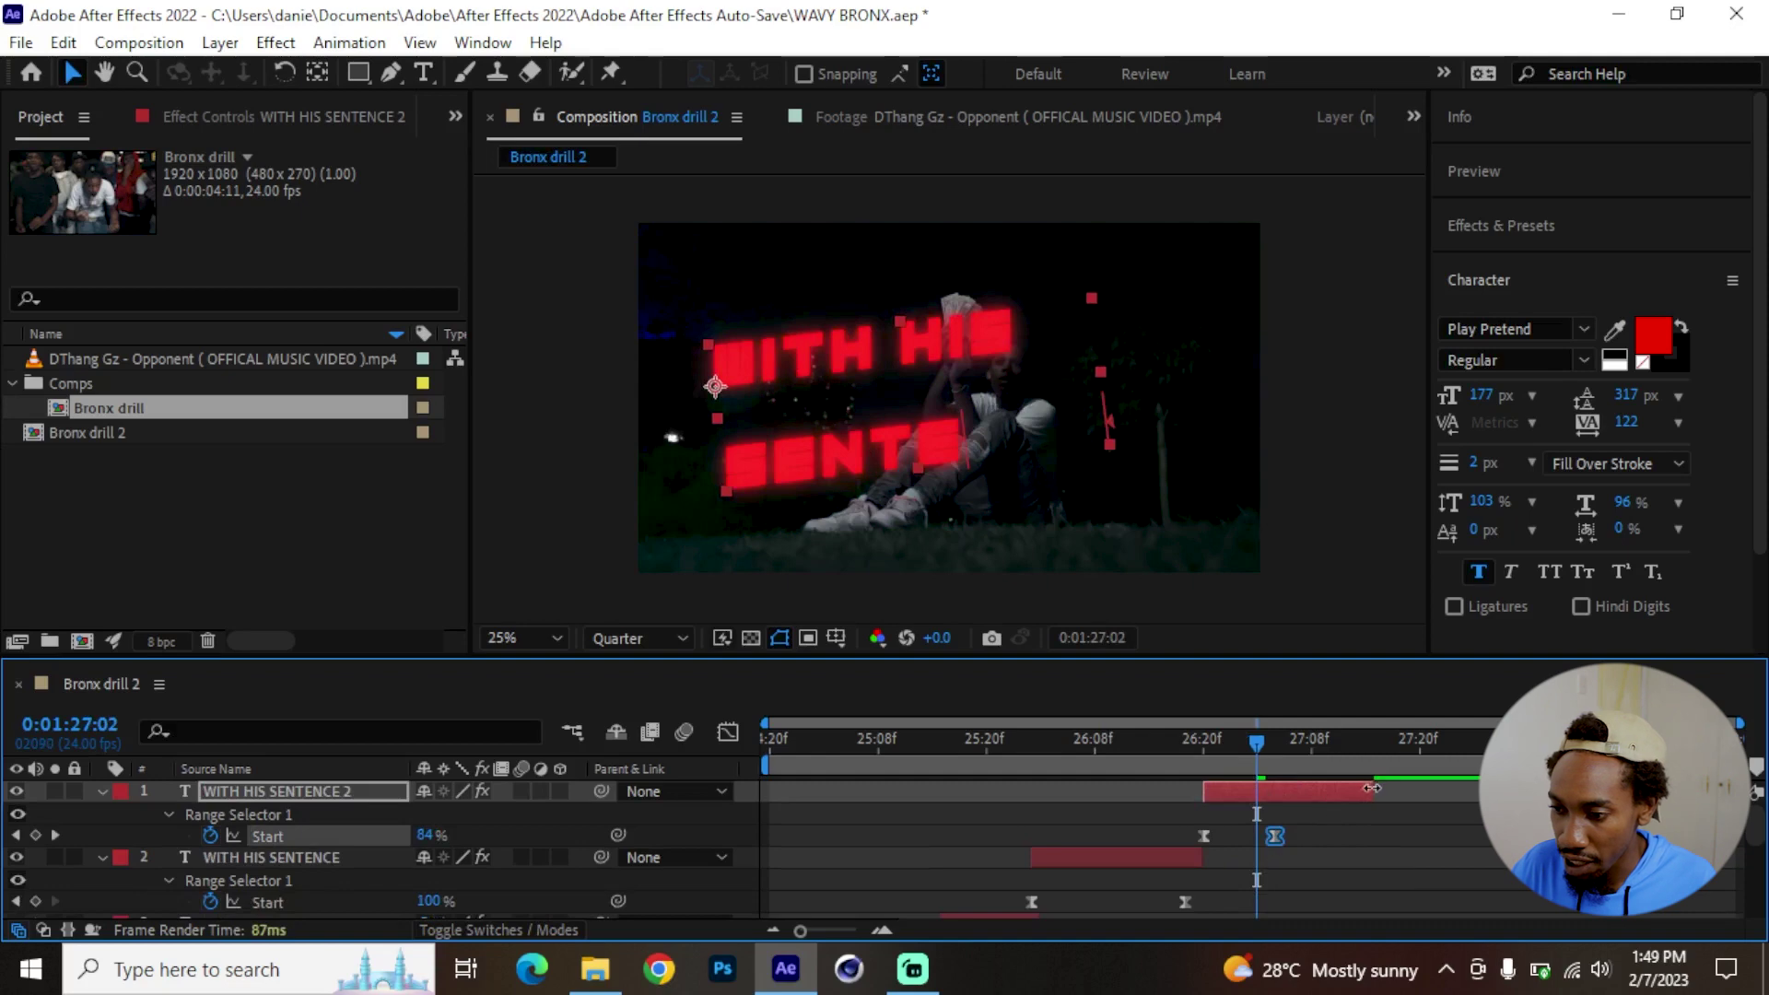
left_click_drag(1373, 790, 1282, 789)
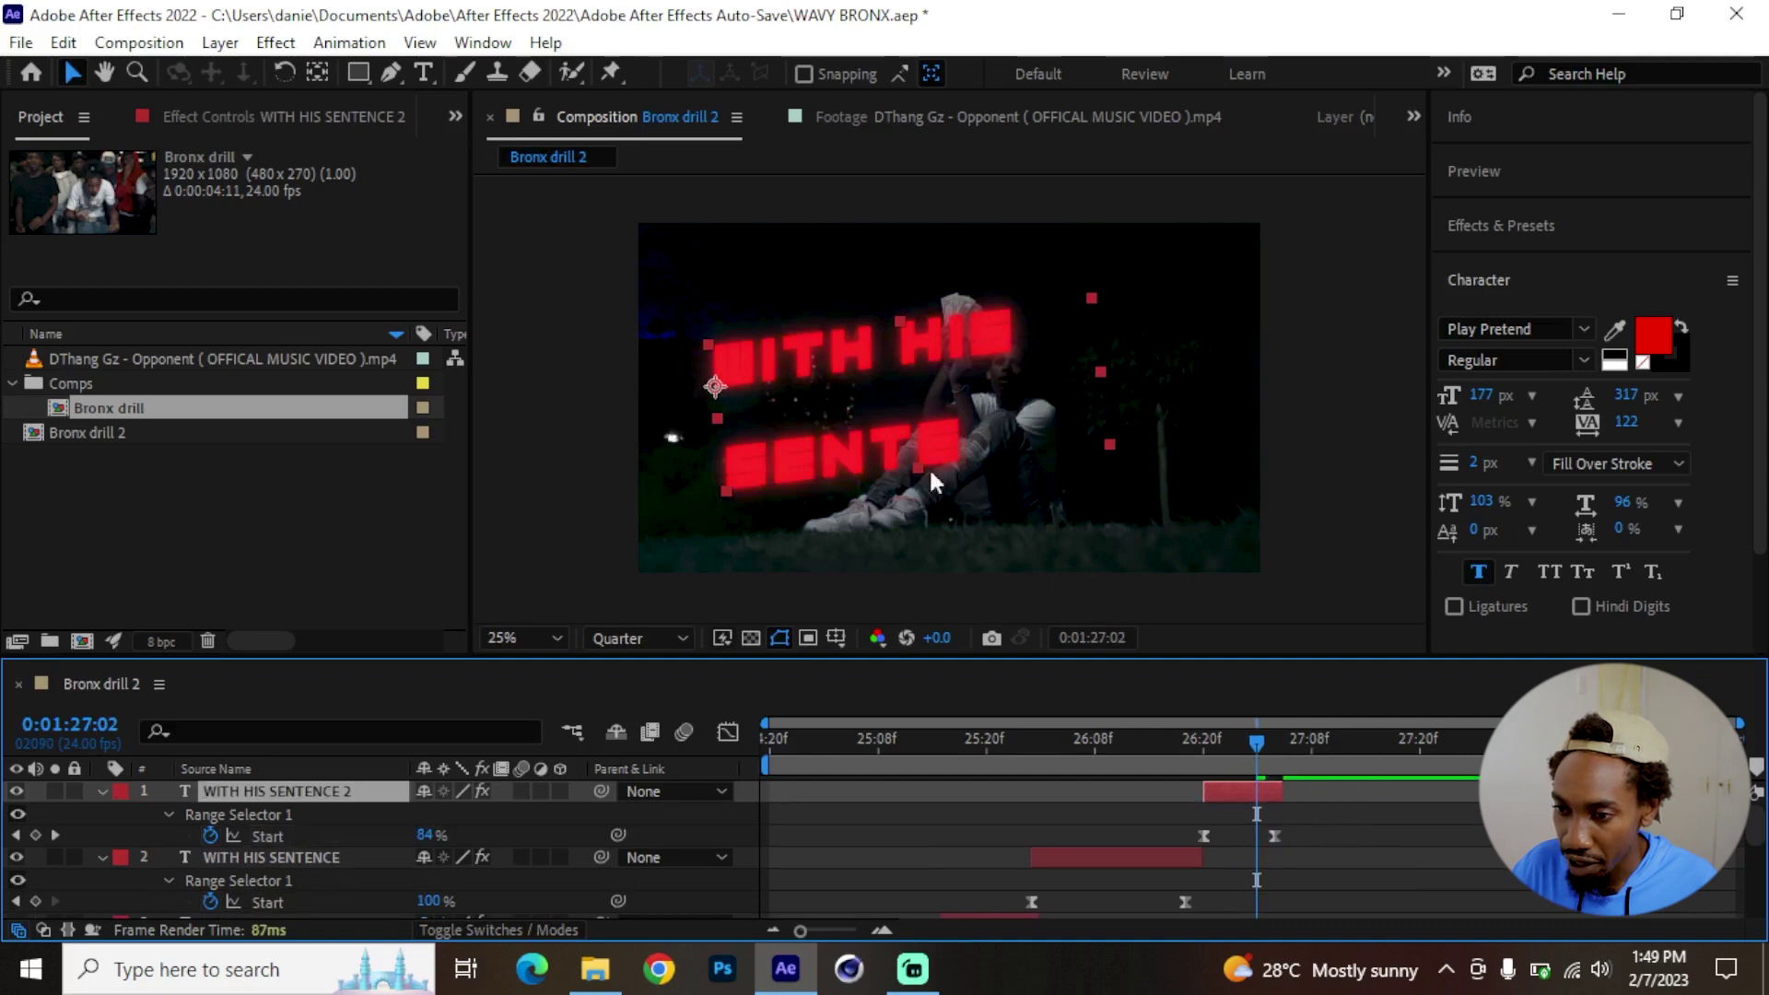
Retype the copy as LIKE, set rotation to 0°, move it lower, and enlarge it to 340 px.
double_click(857, 412)
type("LIKE")
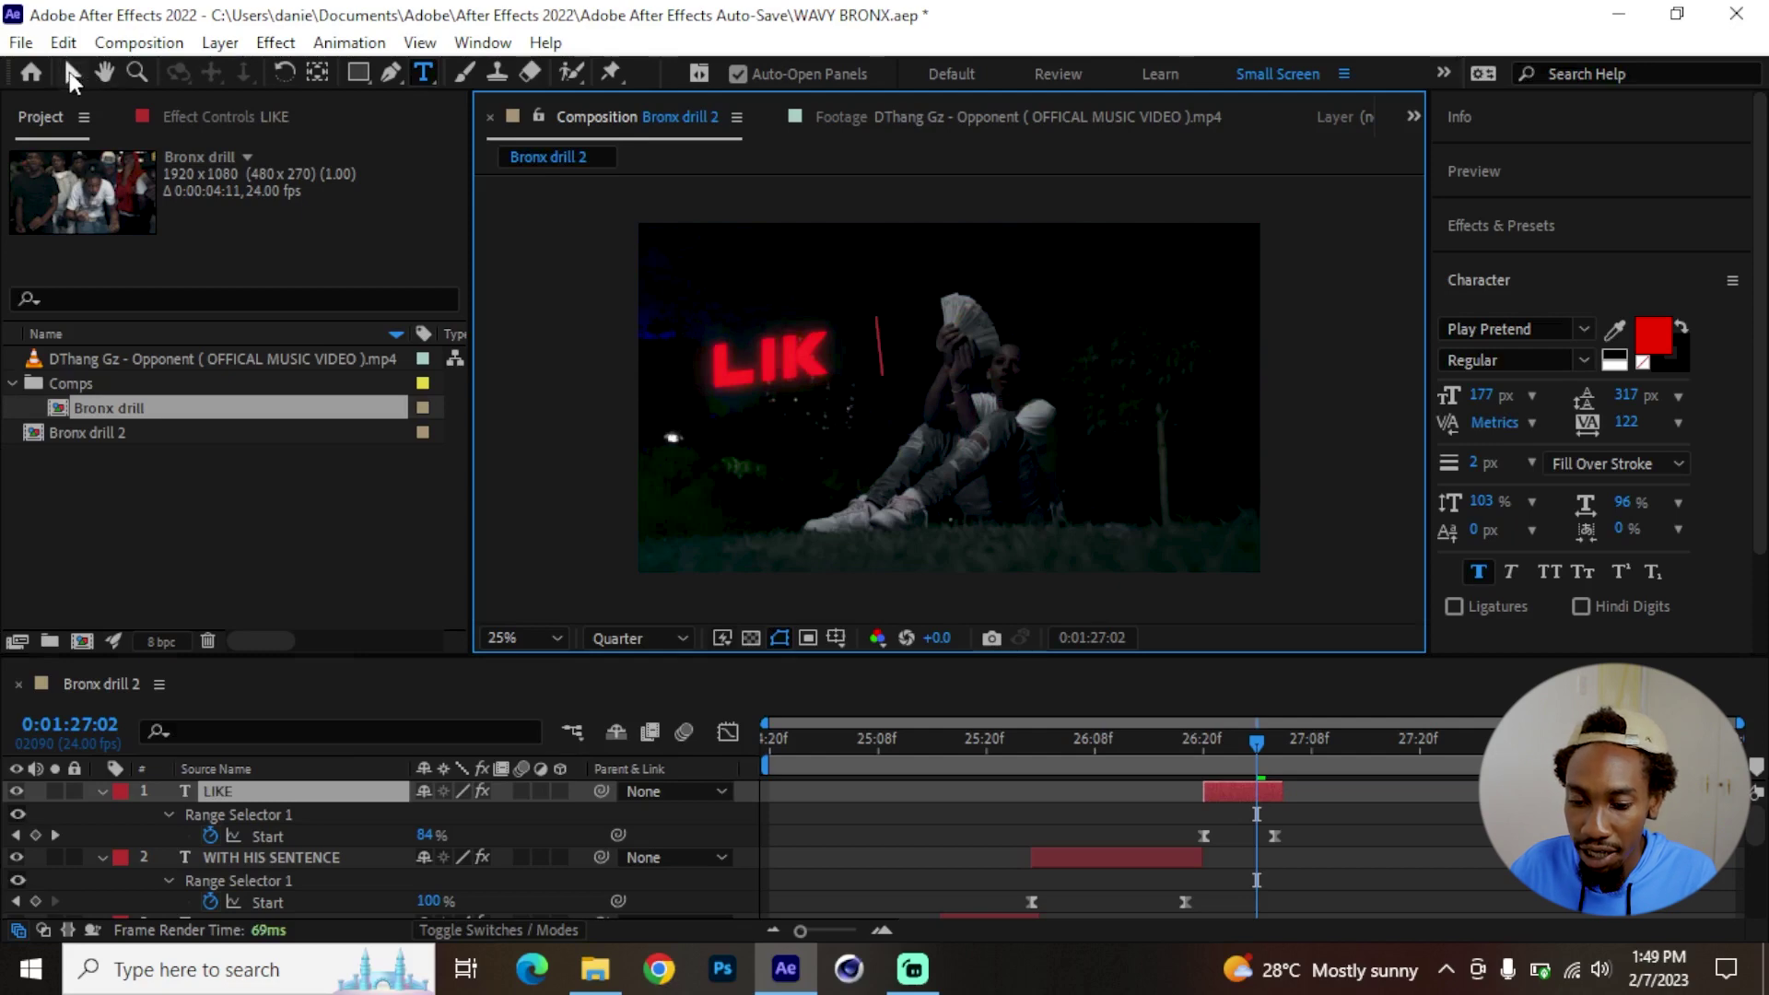
left_click(71, 74)
left_click(1274, 739)
key("r")
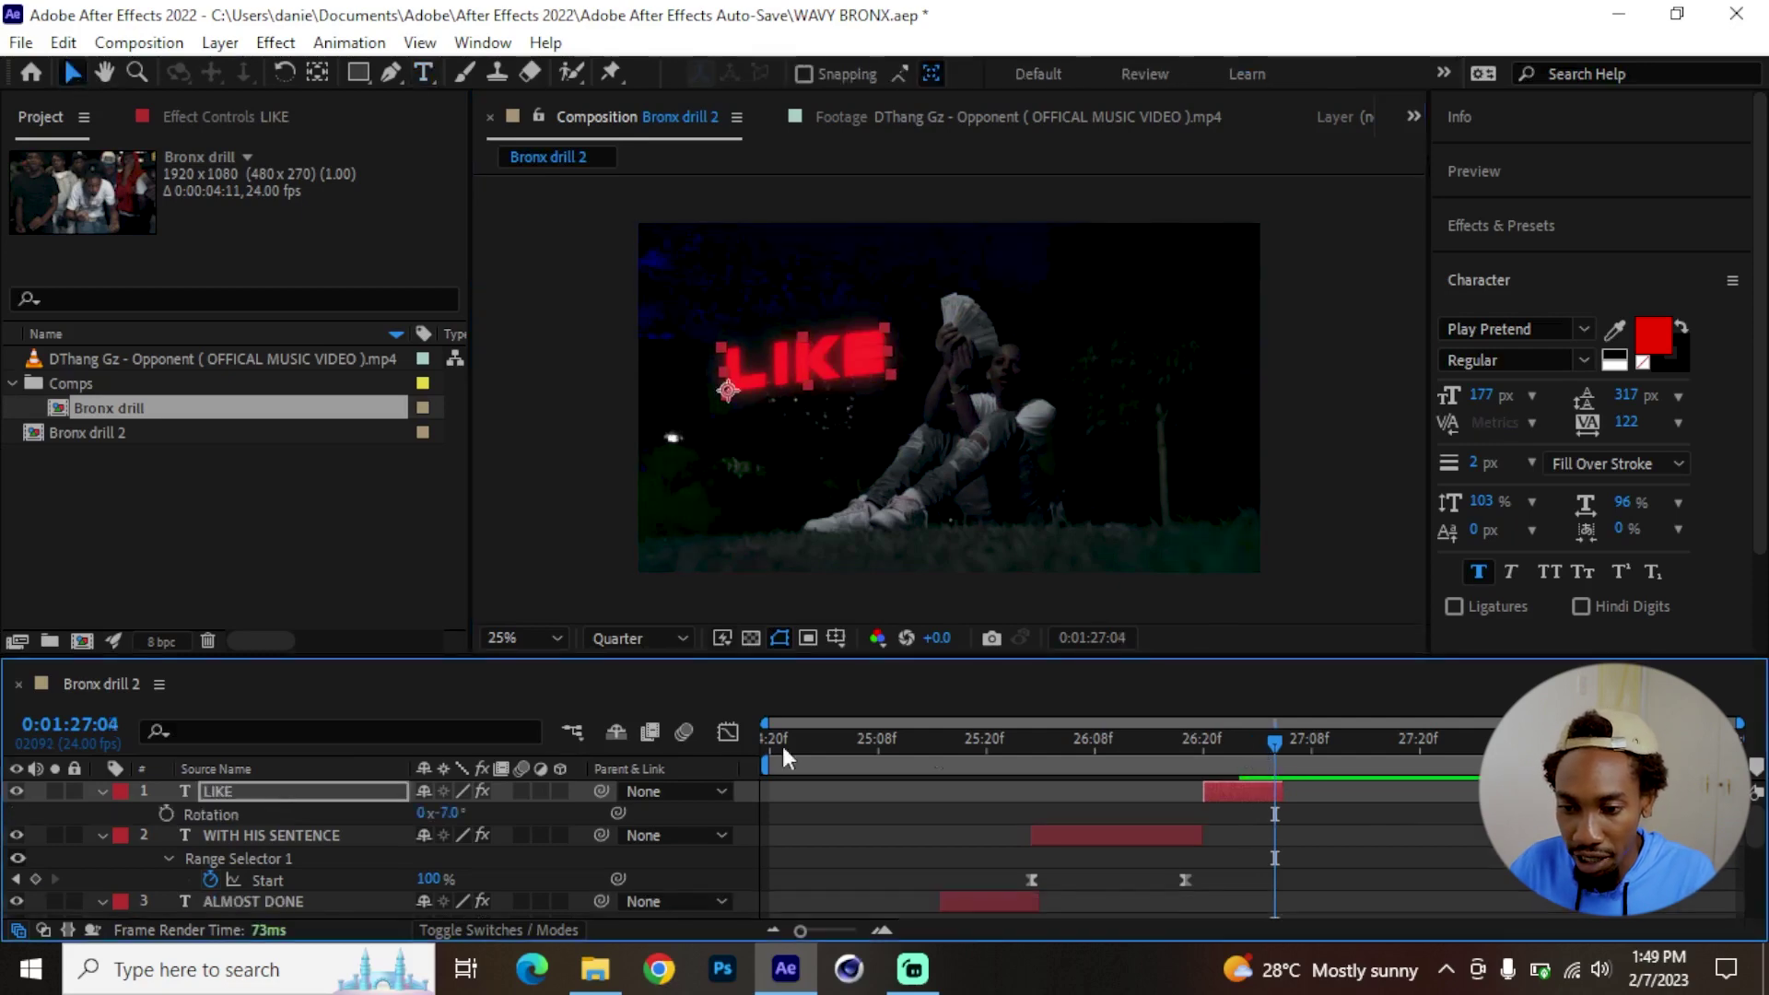
left_click(450, 813)
type("0")
key("Return")
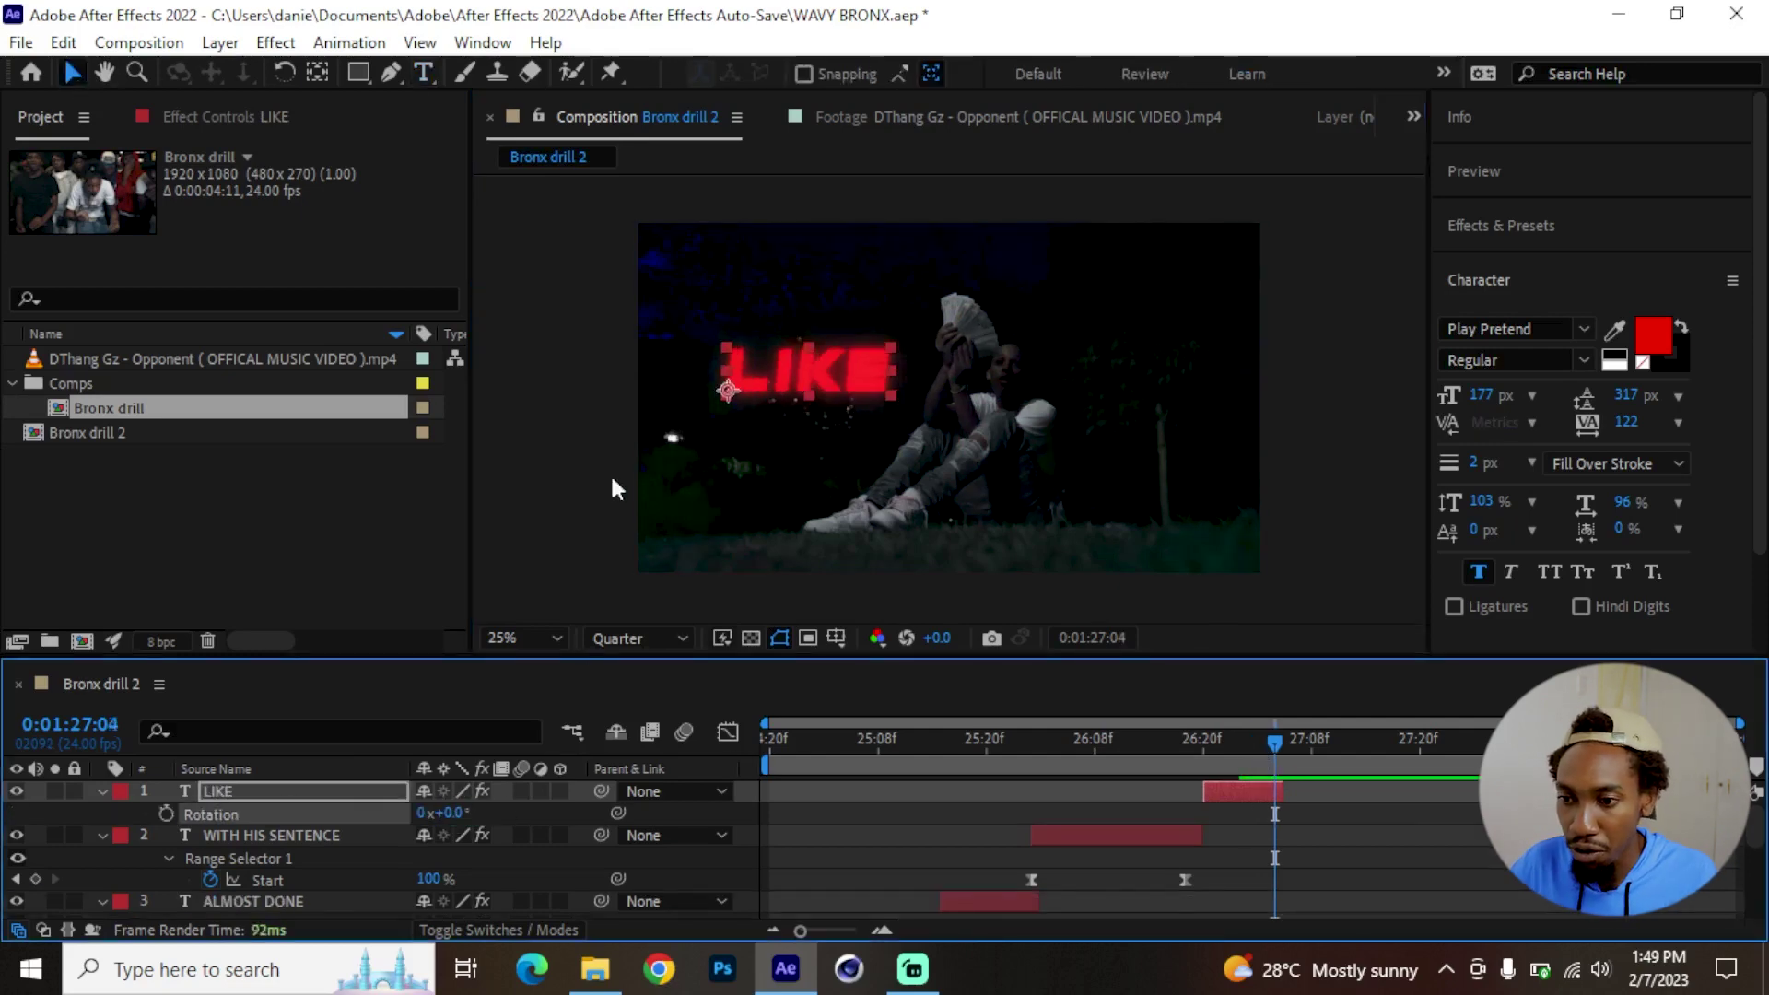
left_click_drag(833, 380, 880, 496)
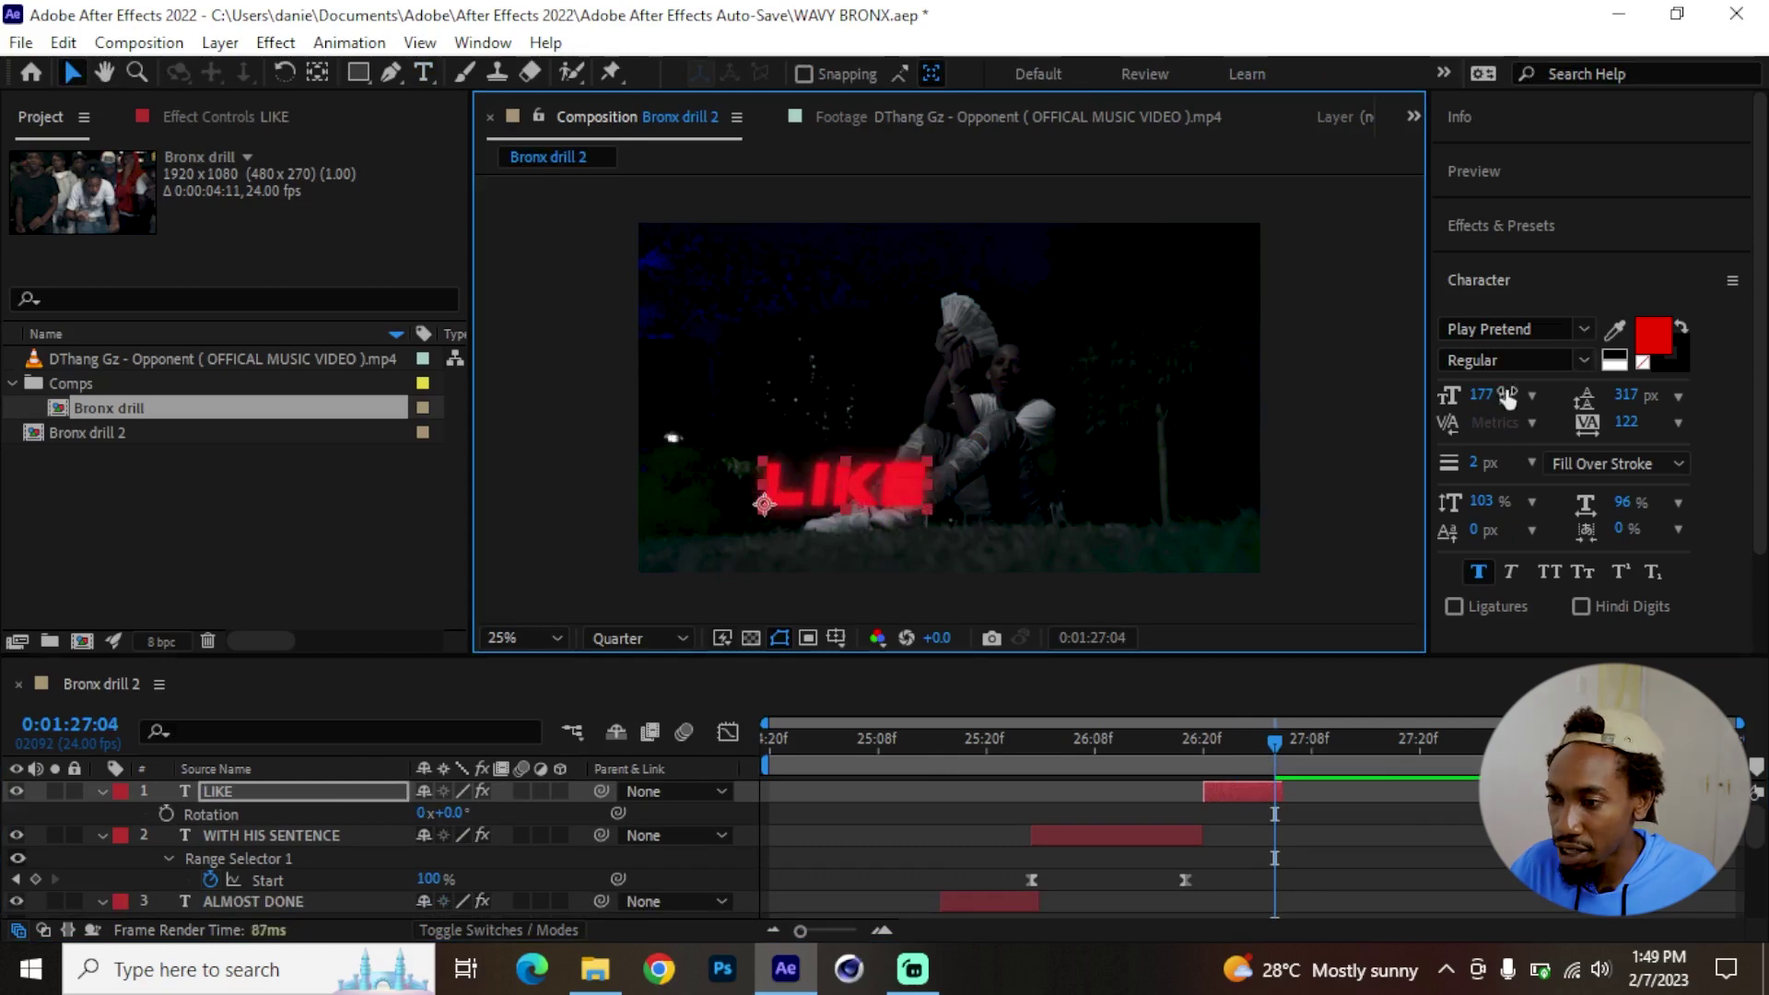
left_click_drag(1483, 394, 1705, 394)
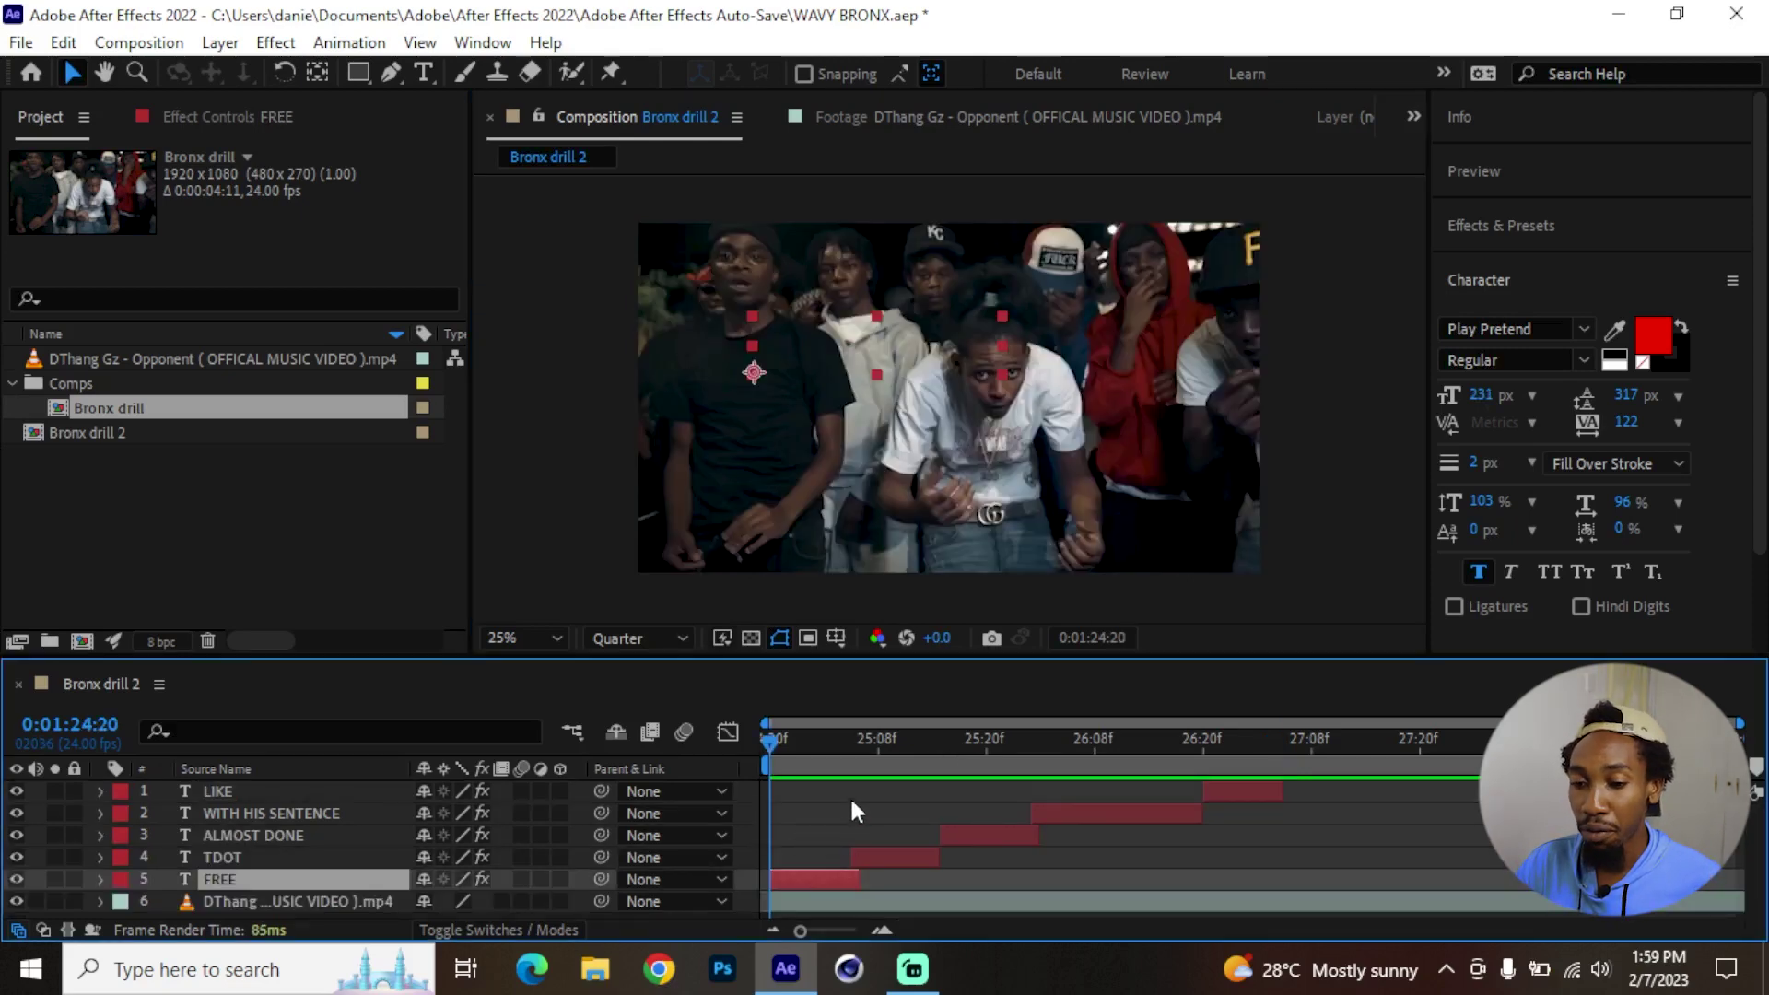
Enable the footage audio and preview the lyrics, stepping through FREE, TDOT and ALMOST DONE.
left_click(35, 901)
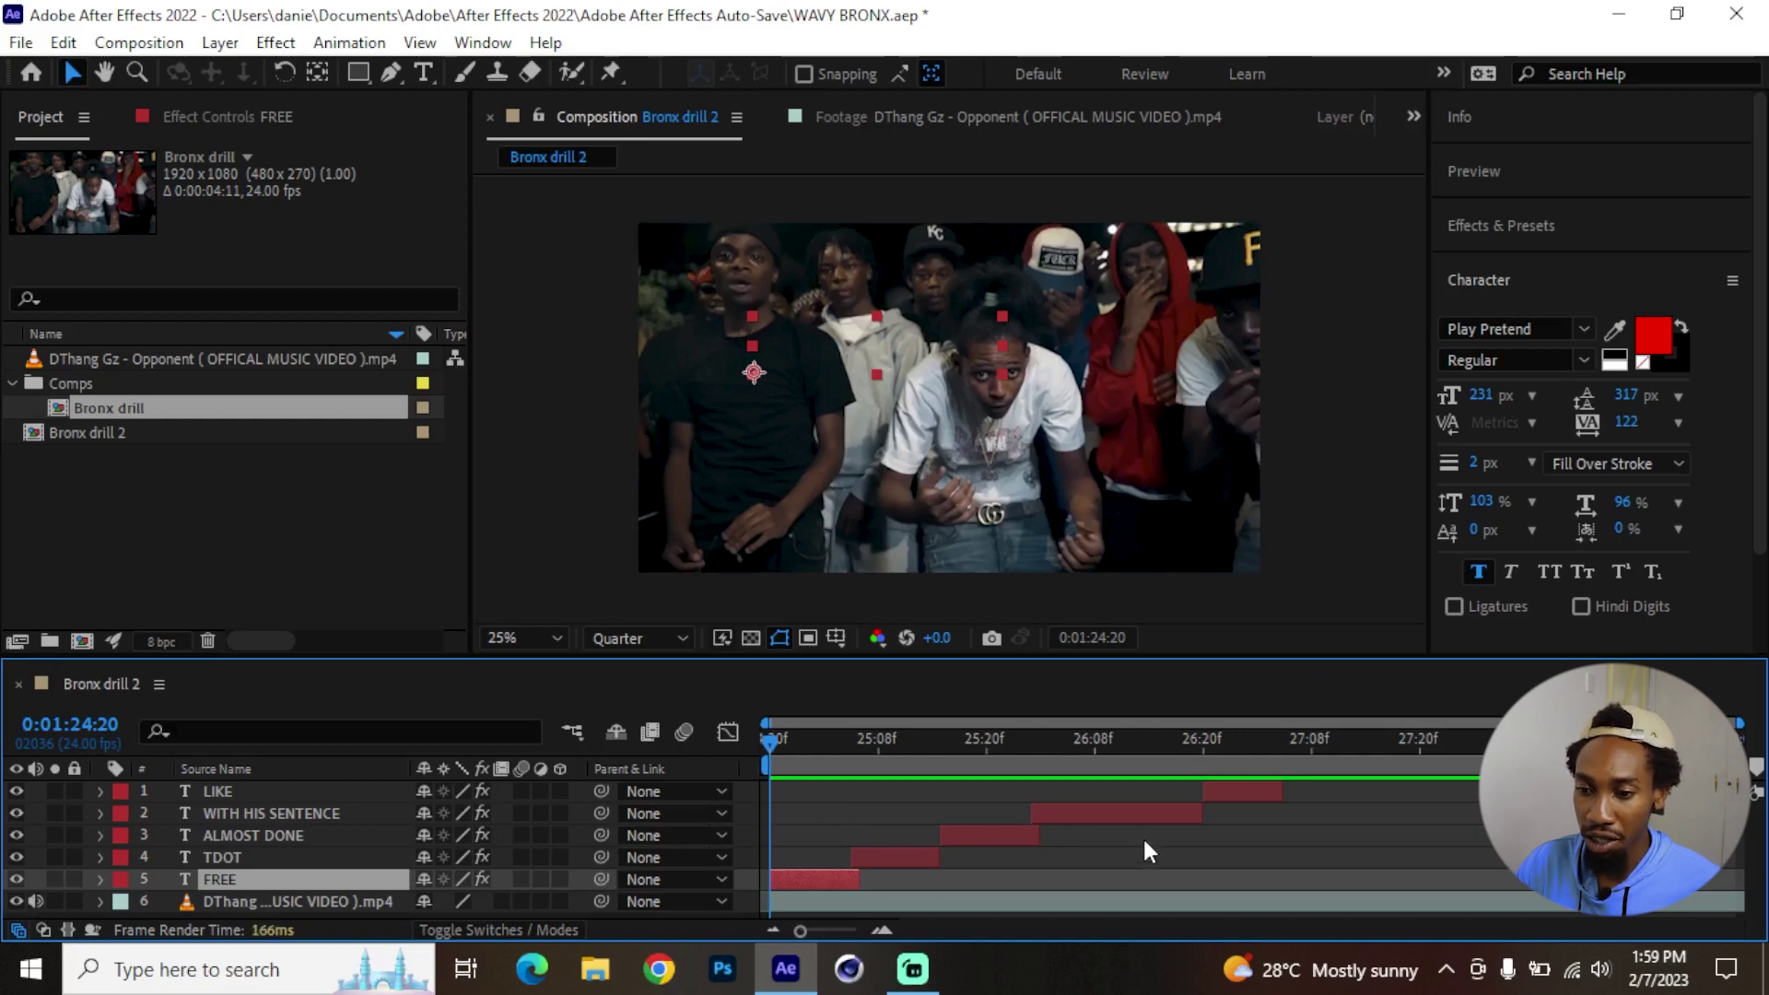
key("space")
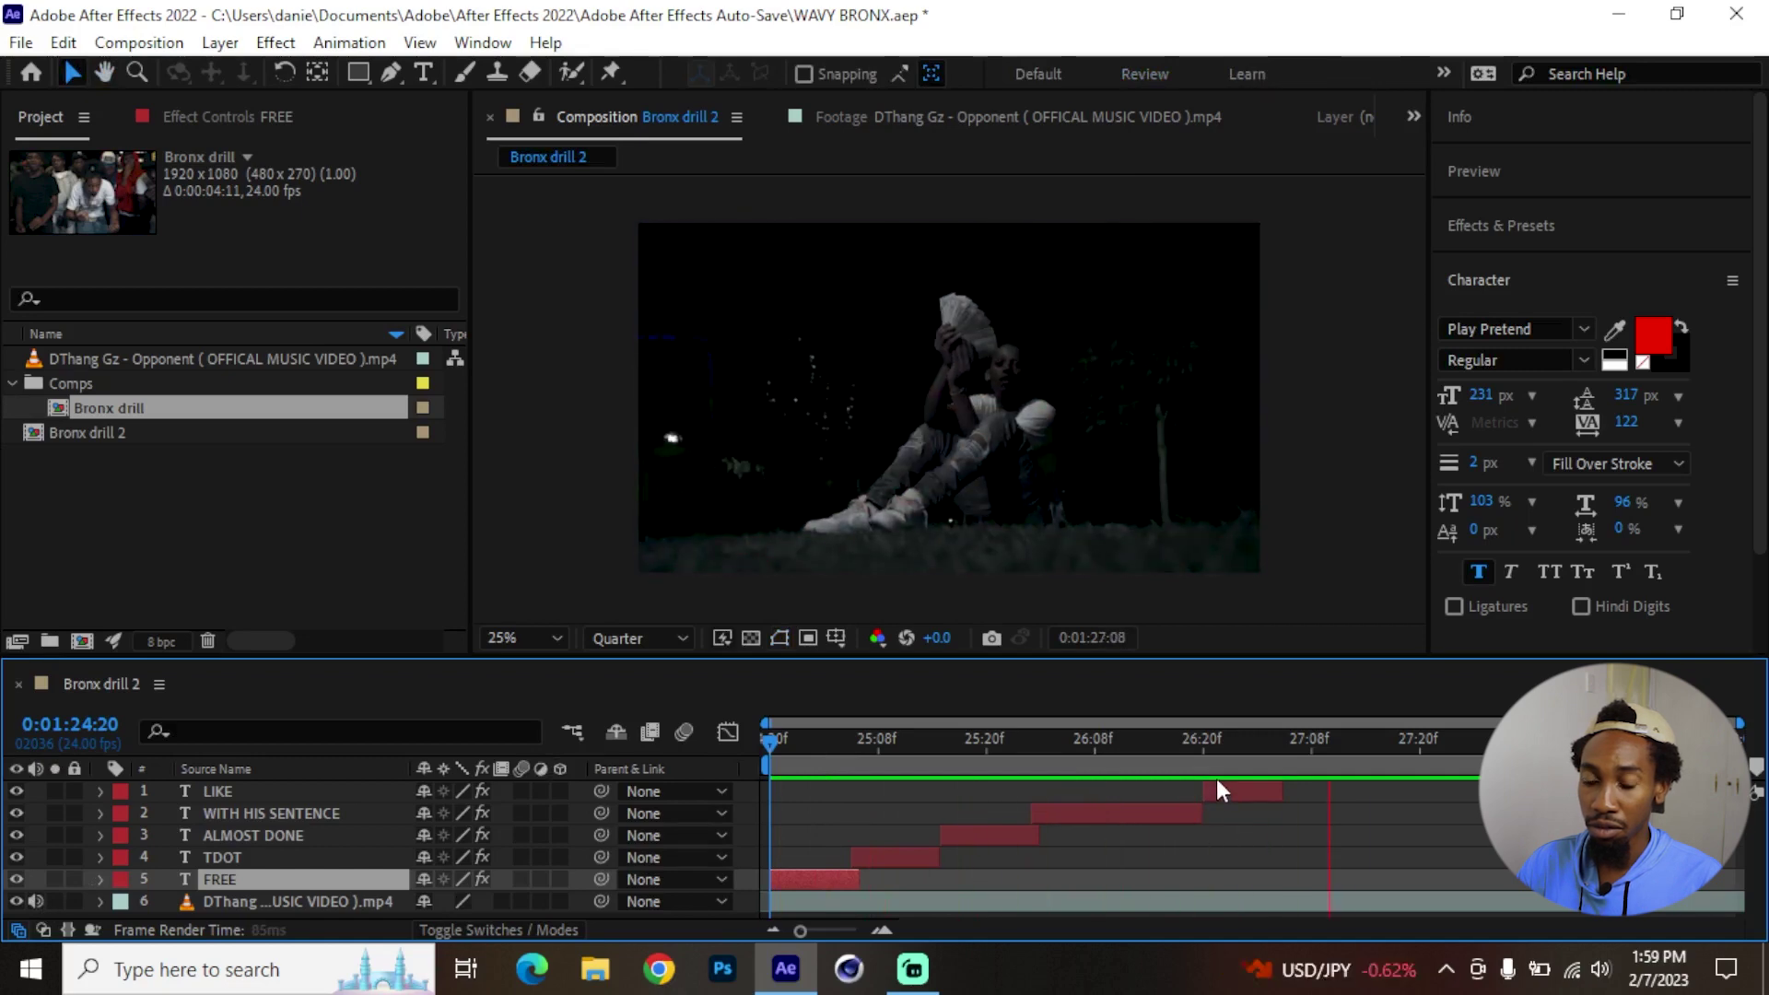
key("space")
left_click(777, 736)
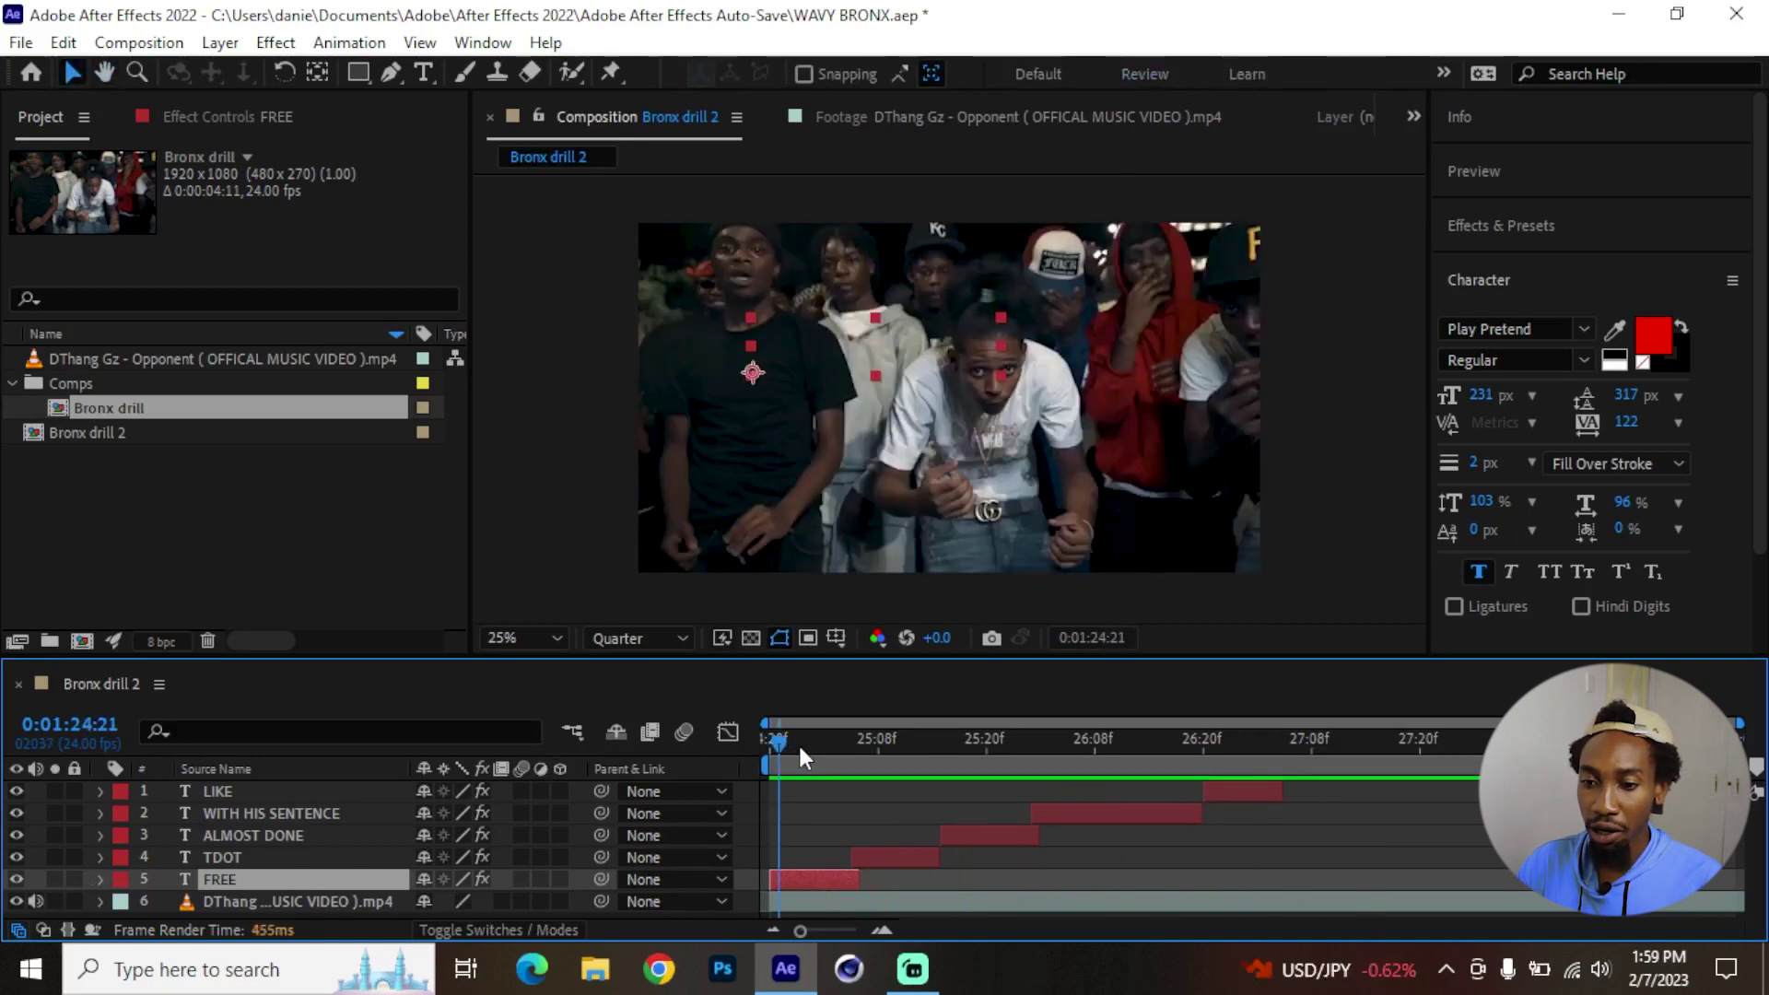
left_click_drag(799, 750, 1148, 759)
left_click(877, 857)
left_click(955, 835)
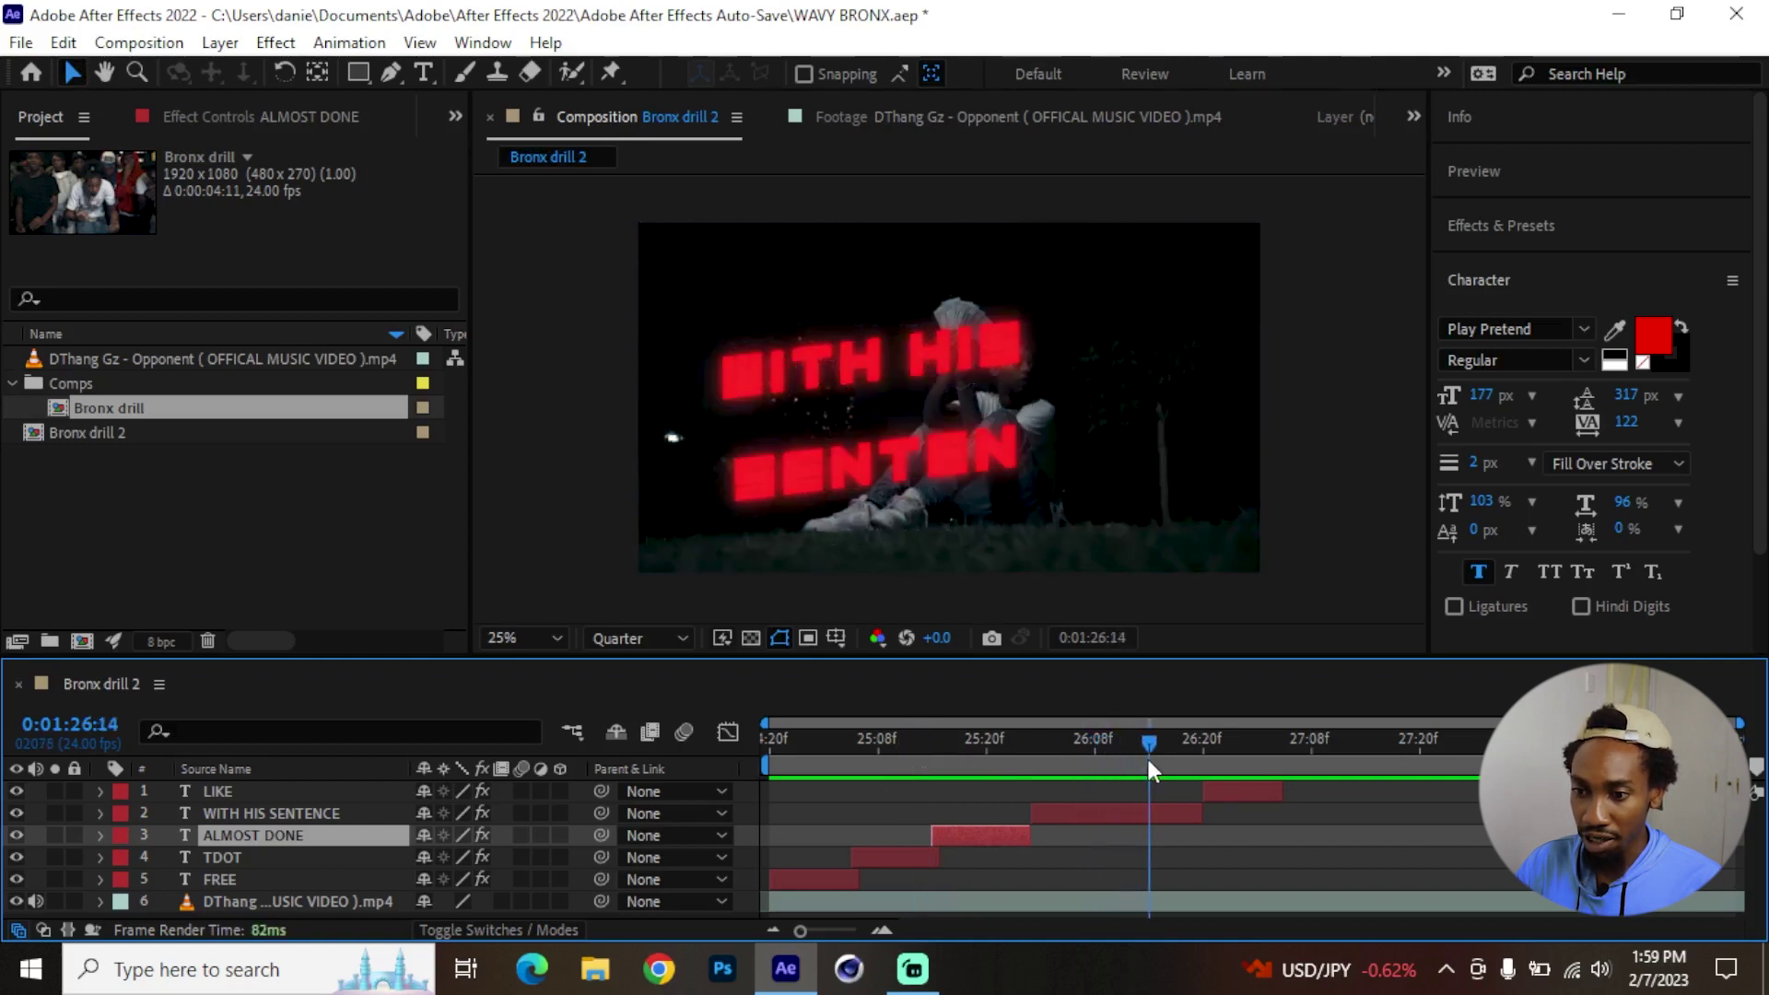
Set the WITH HIS SENTENCE text to 213 px font size with 186 px leading.
left_click(1146, 814)
left_click(871, 391)
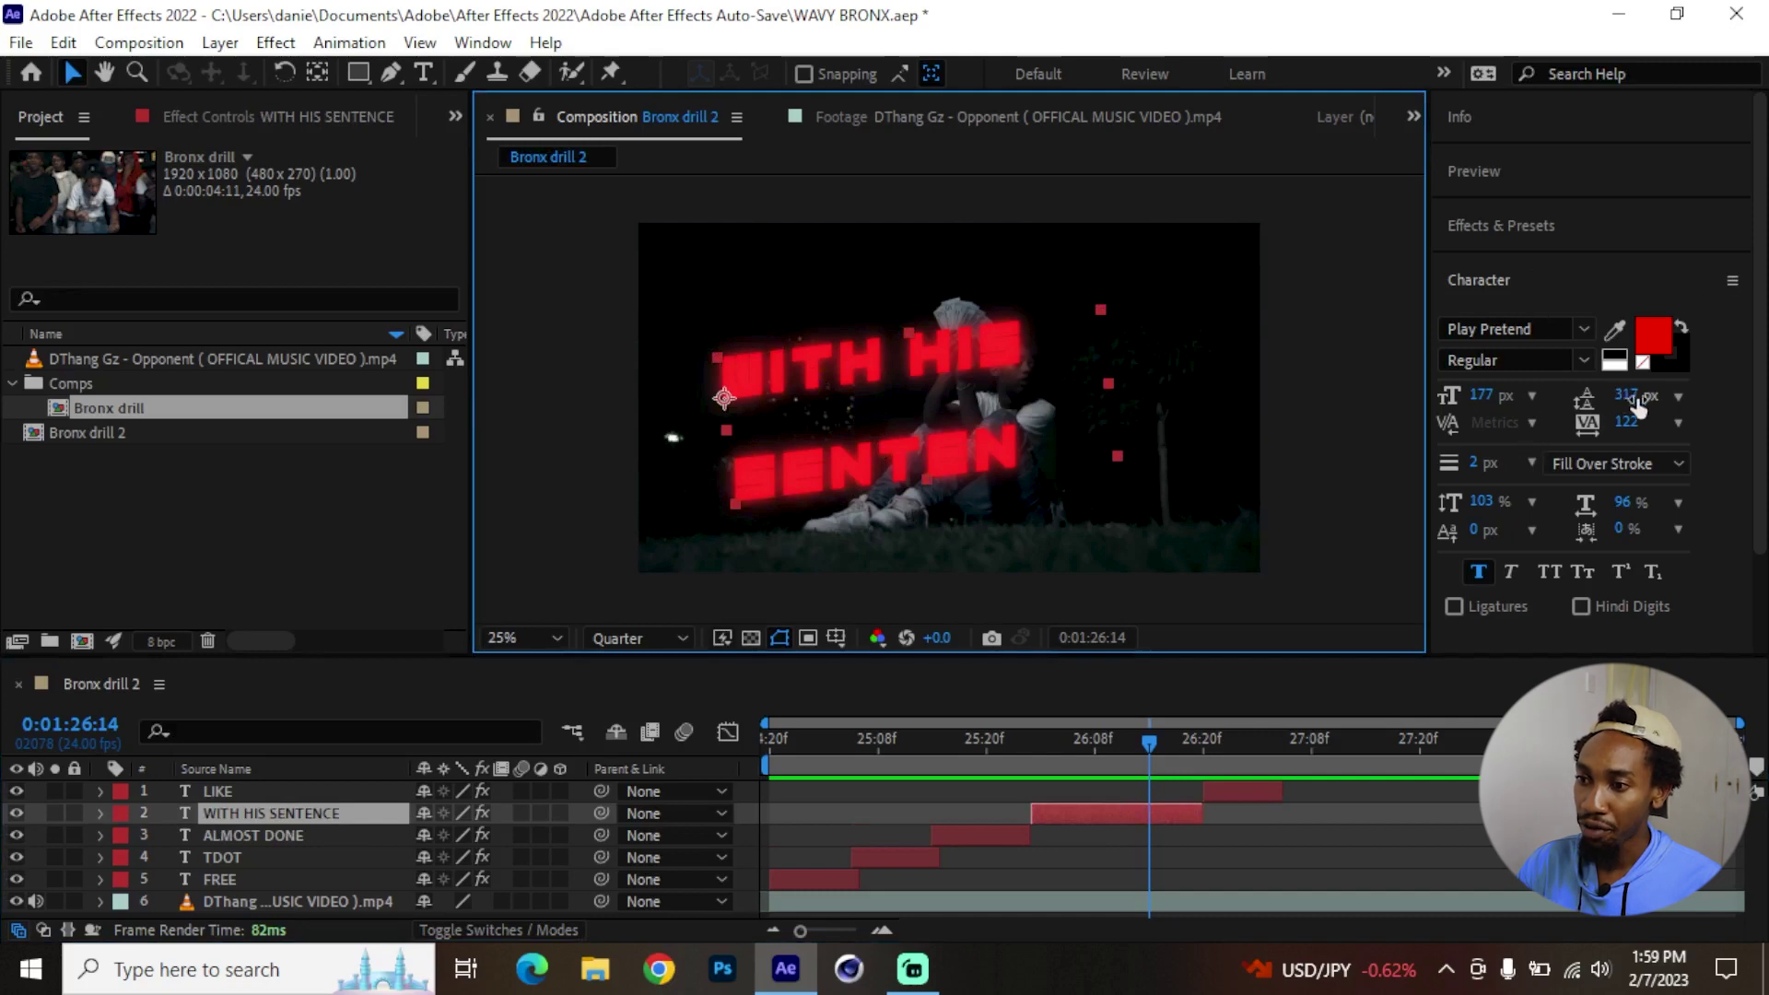
left_click_drag(1626, 396, 1533, 395)
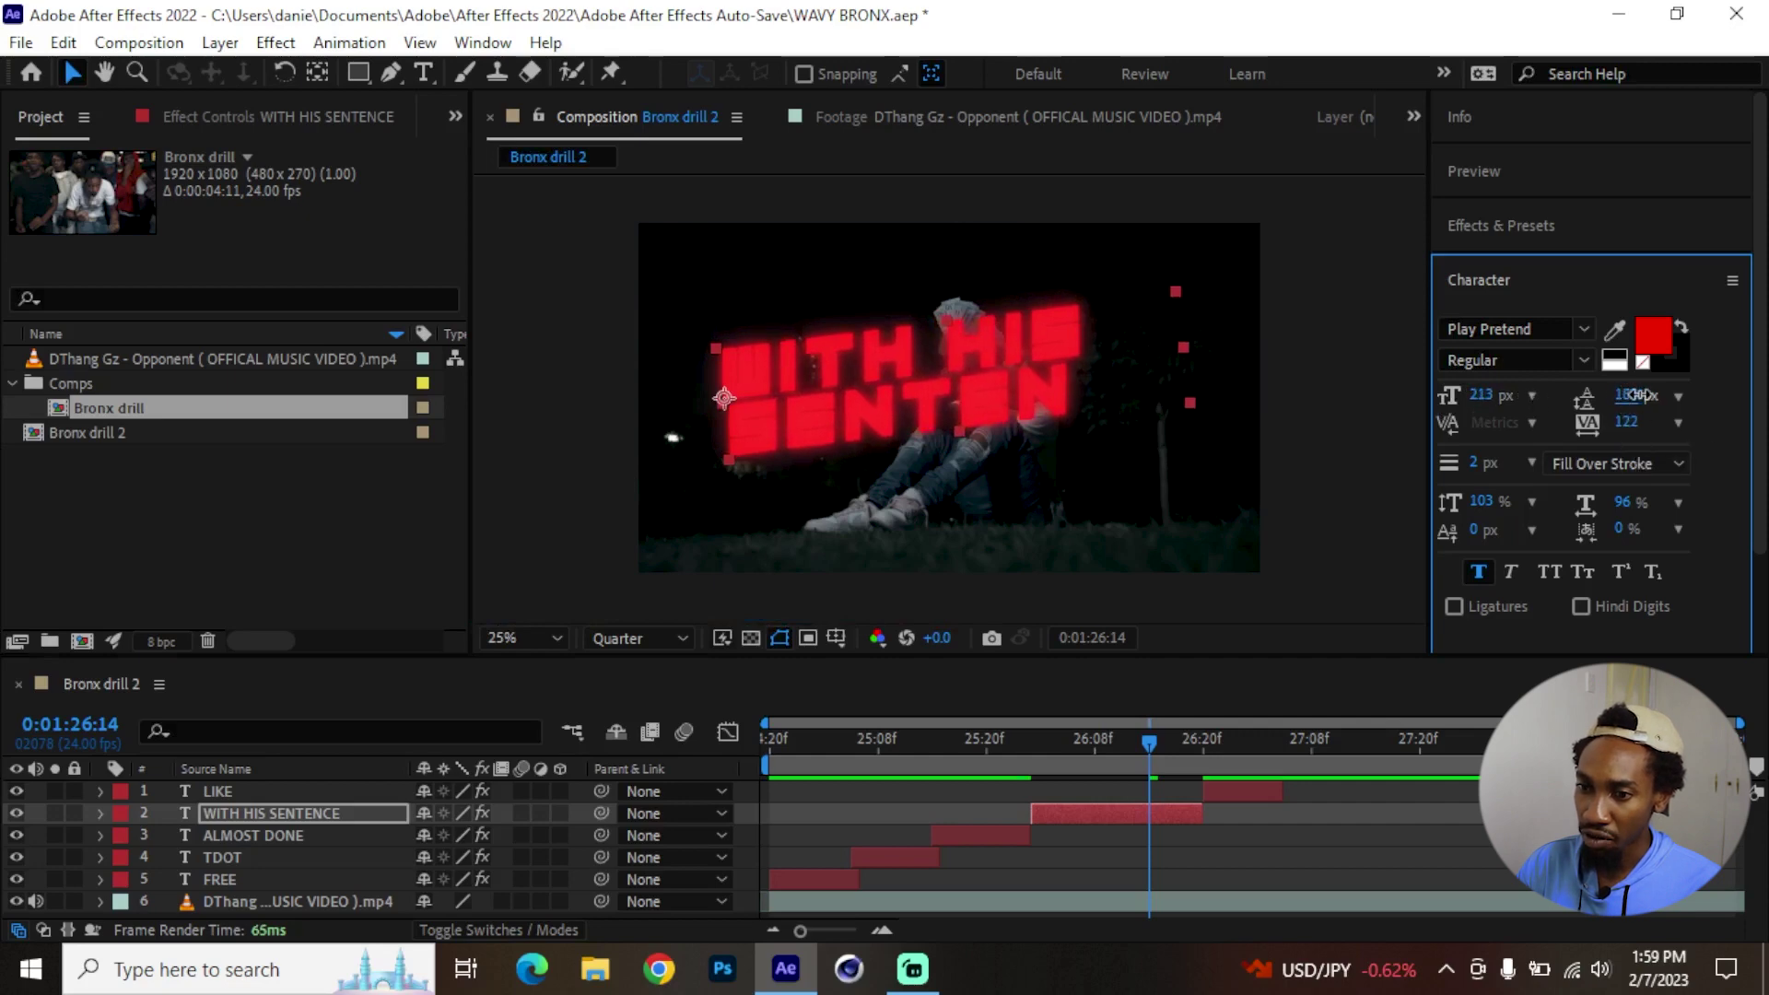
left_click_drag(1635, 395, 1640, 395)
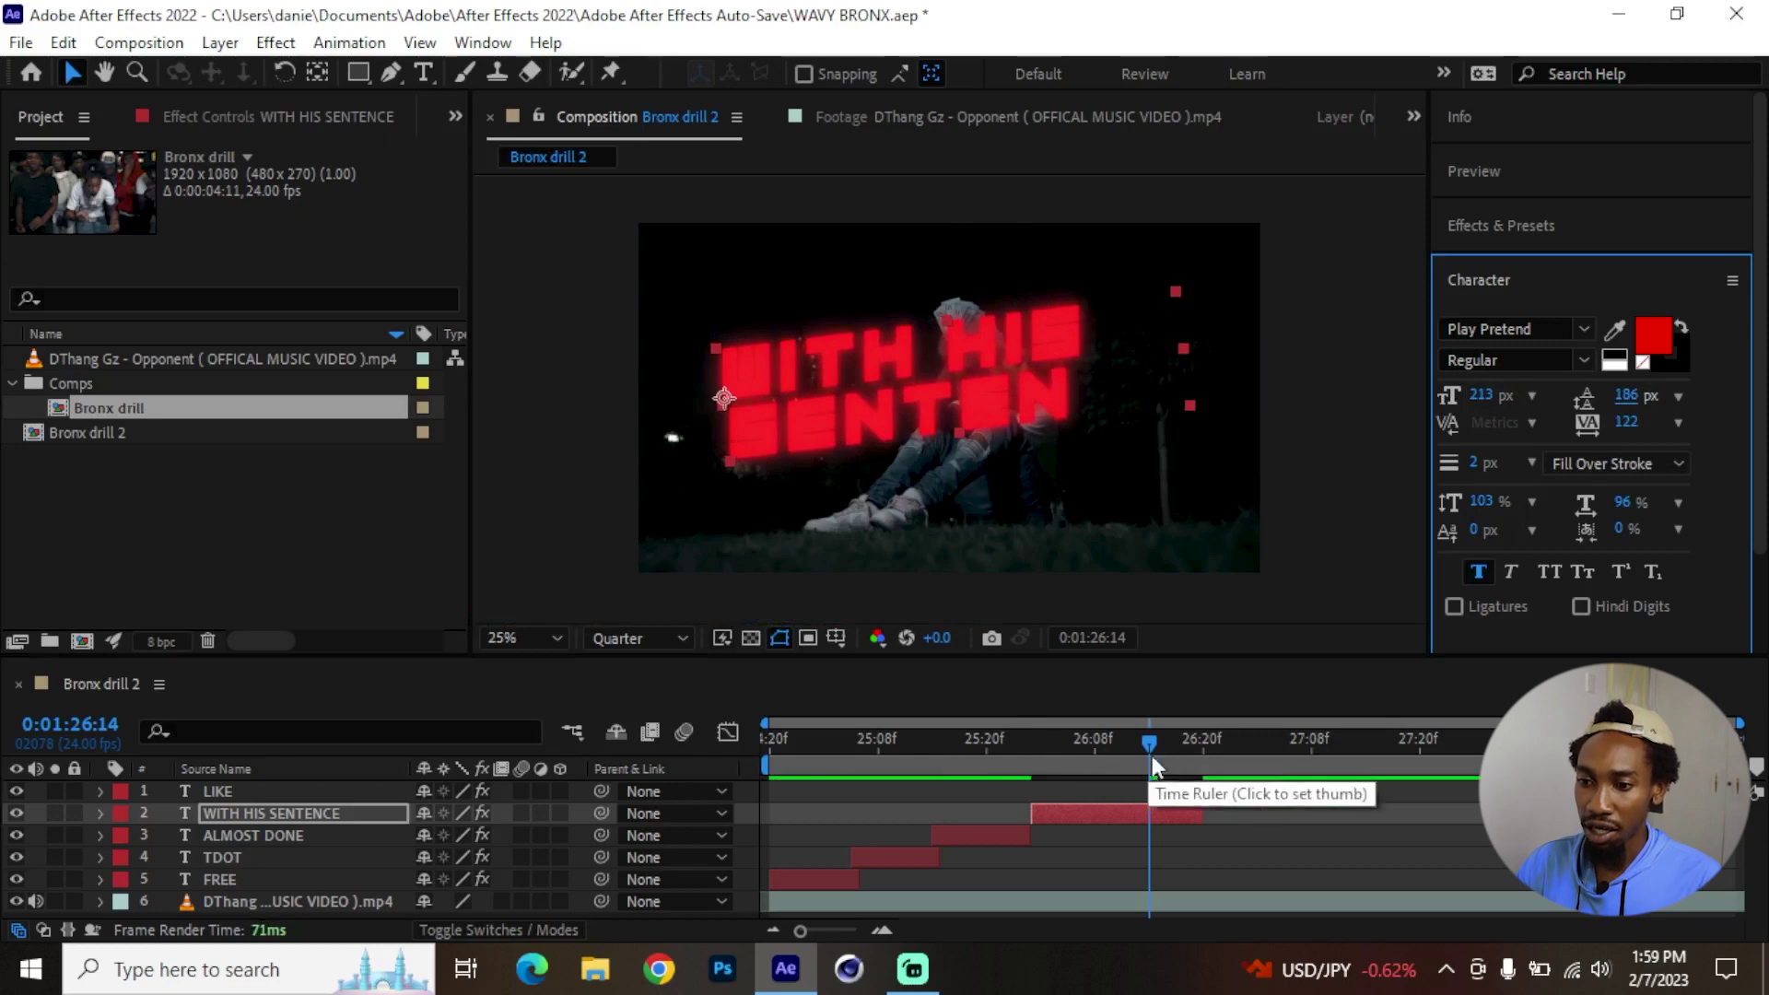
left_click_drag(1151, 755, 1273, 750)
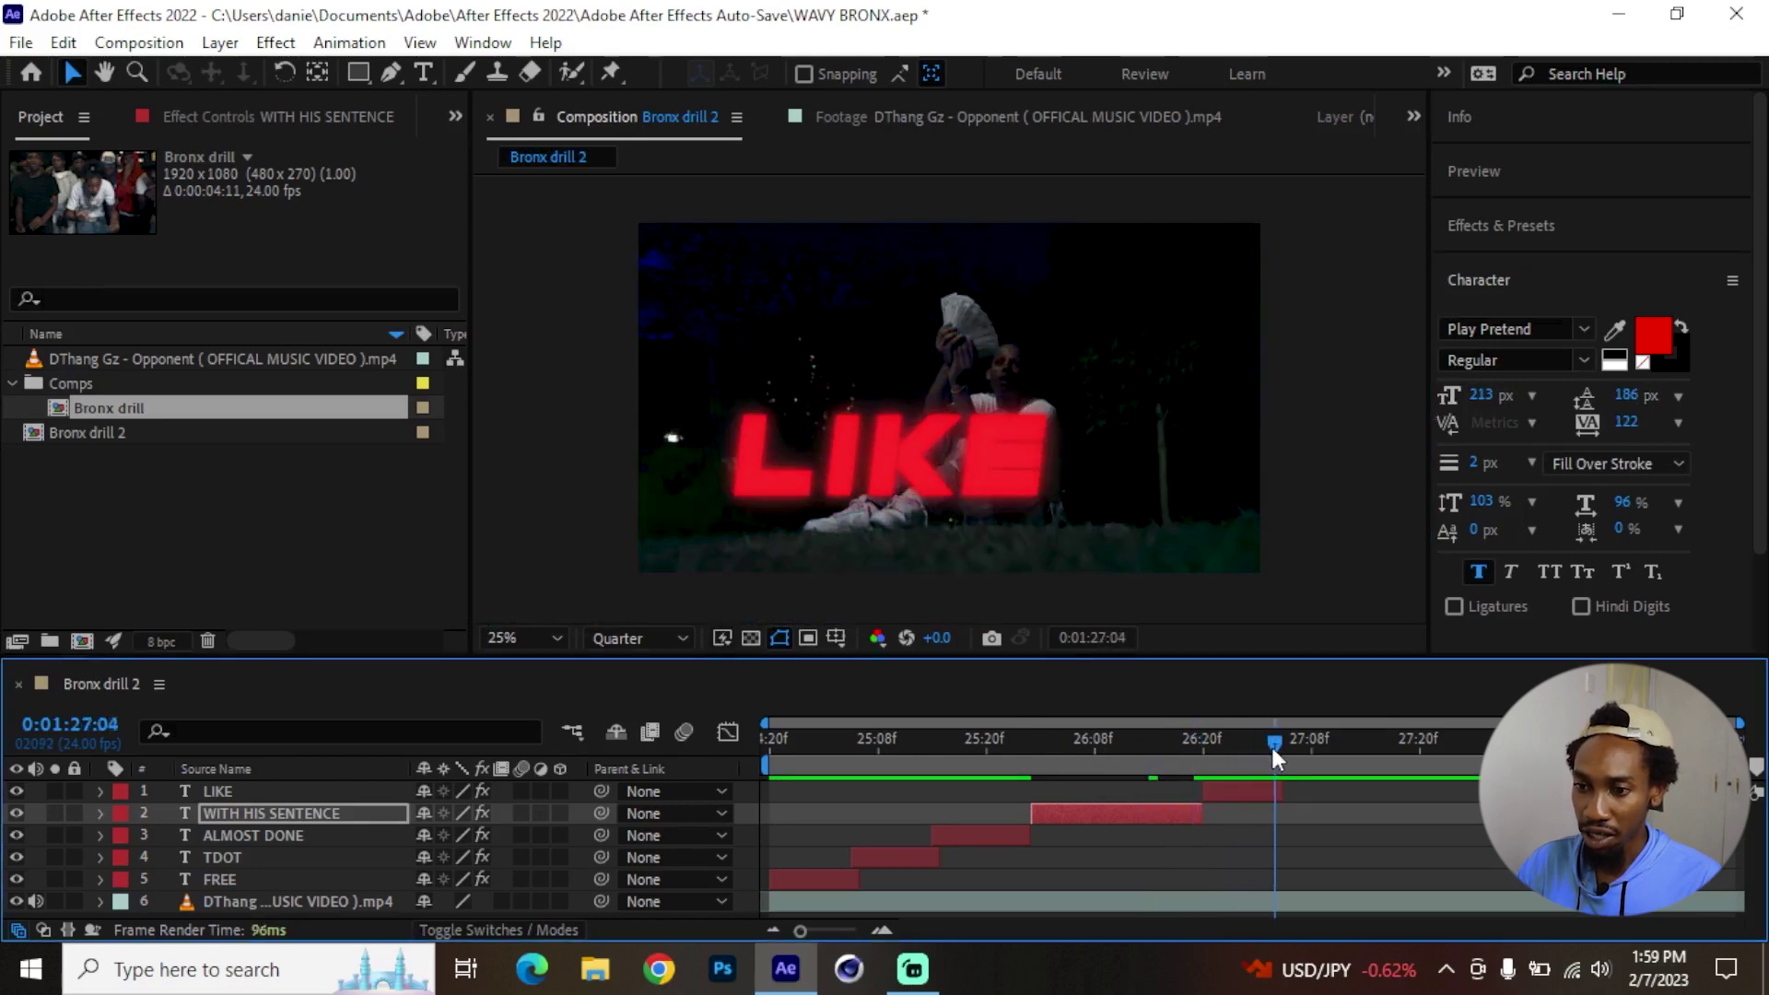
Duplicate the LIKE layer and move the LIKE 2 copy above the original.
left_click_drag(1141, 767, 1242, 760)
left_click(1245, 790)
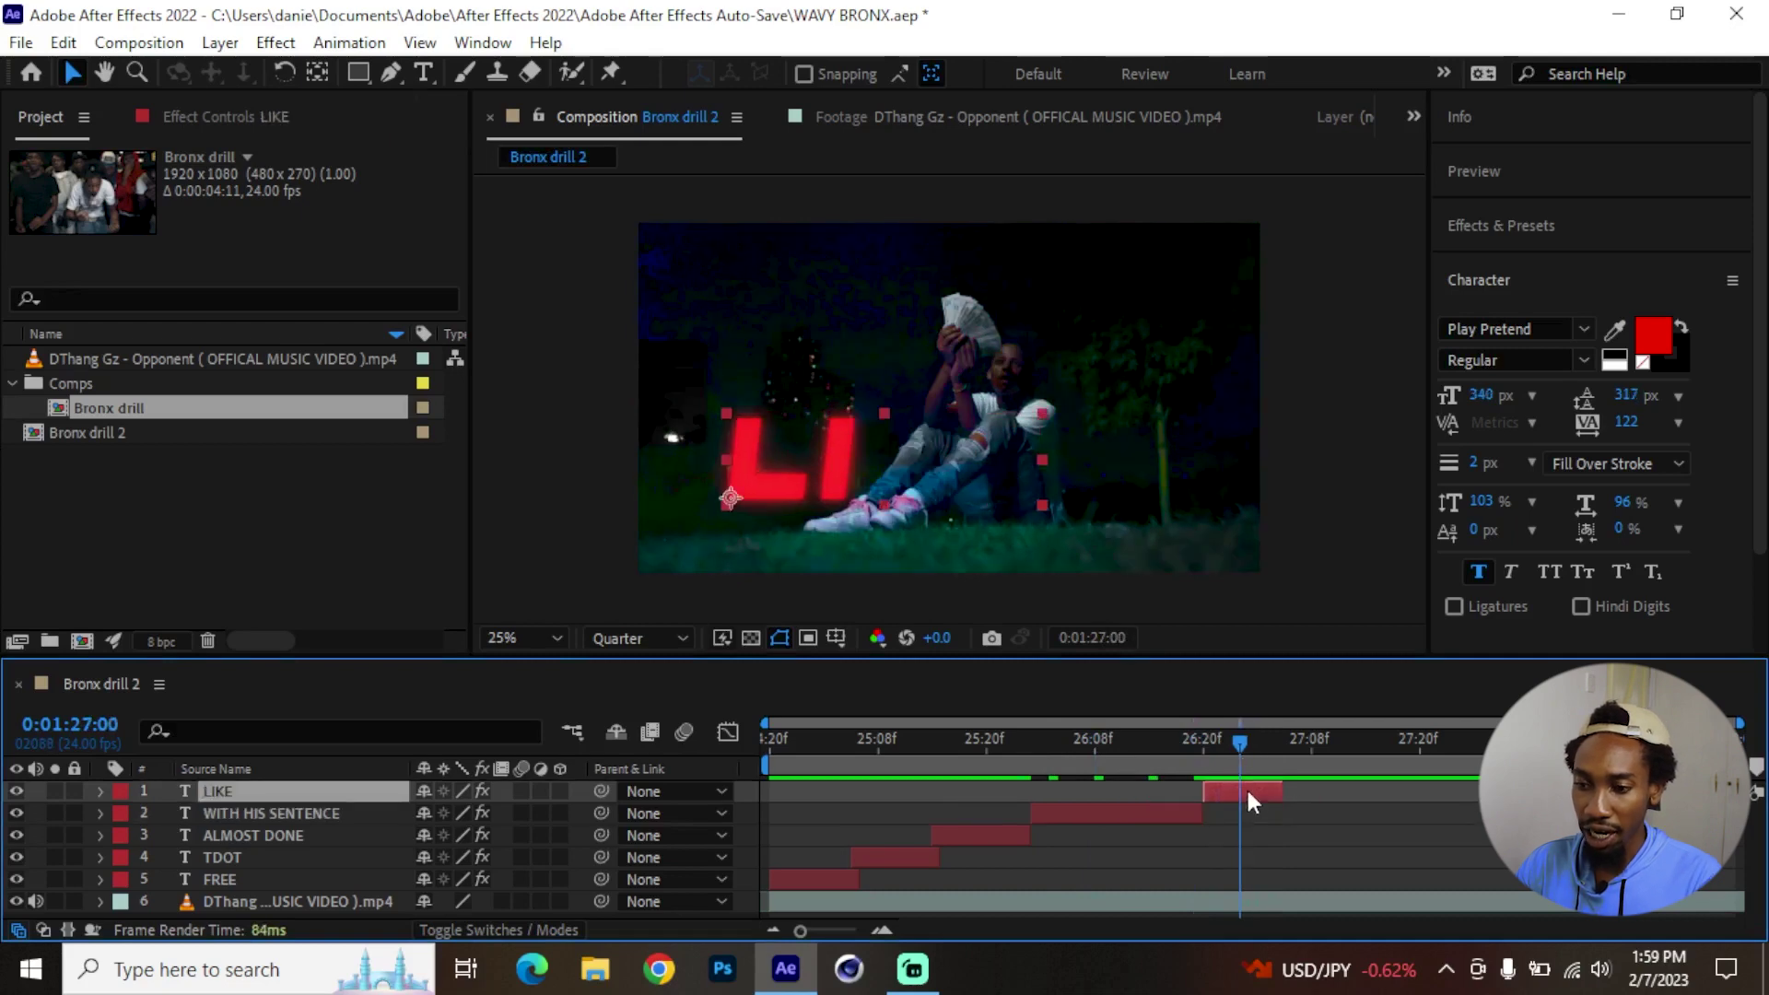
key("ctrl+d")
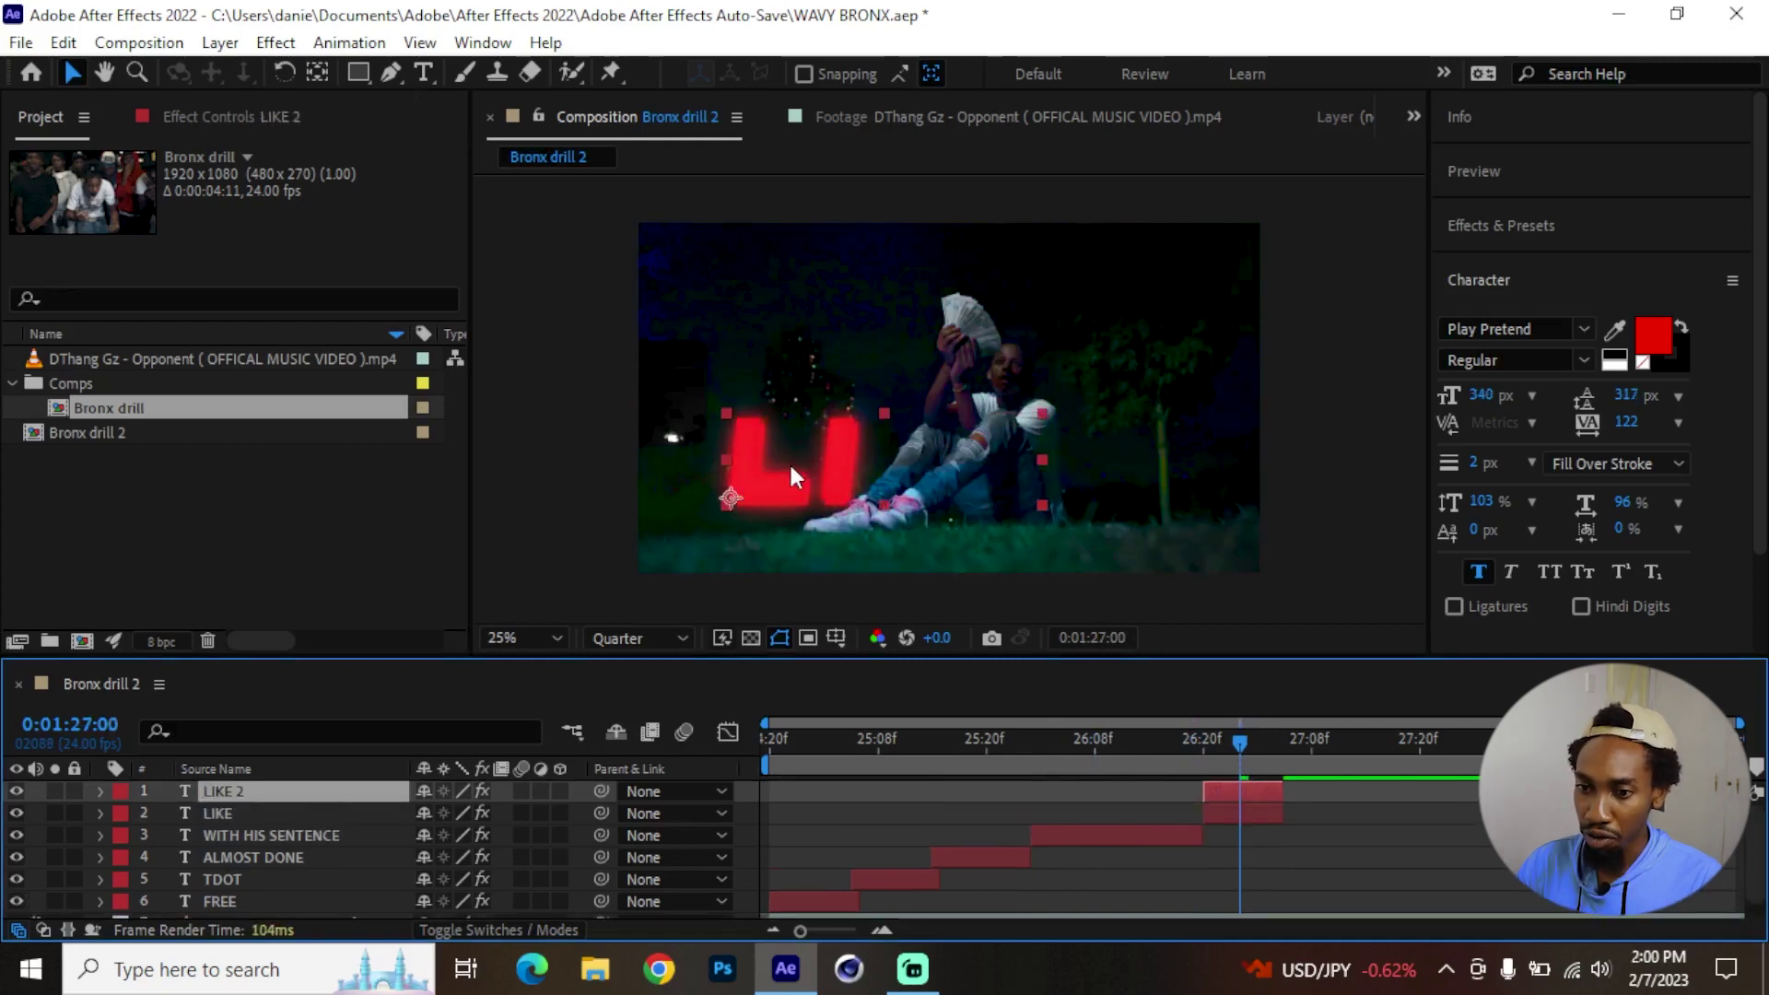
left_click_drag(793, 476, 806, 382)
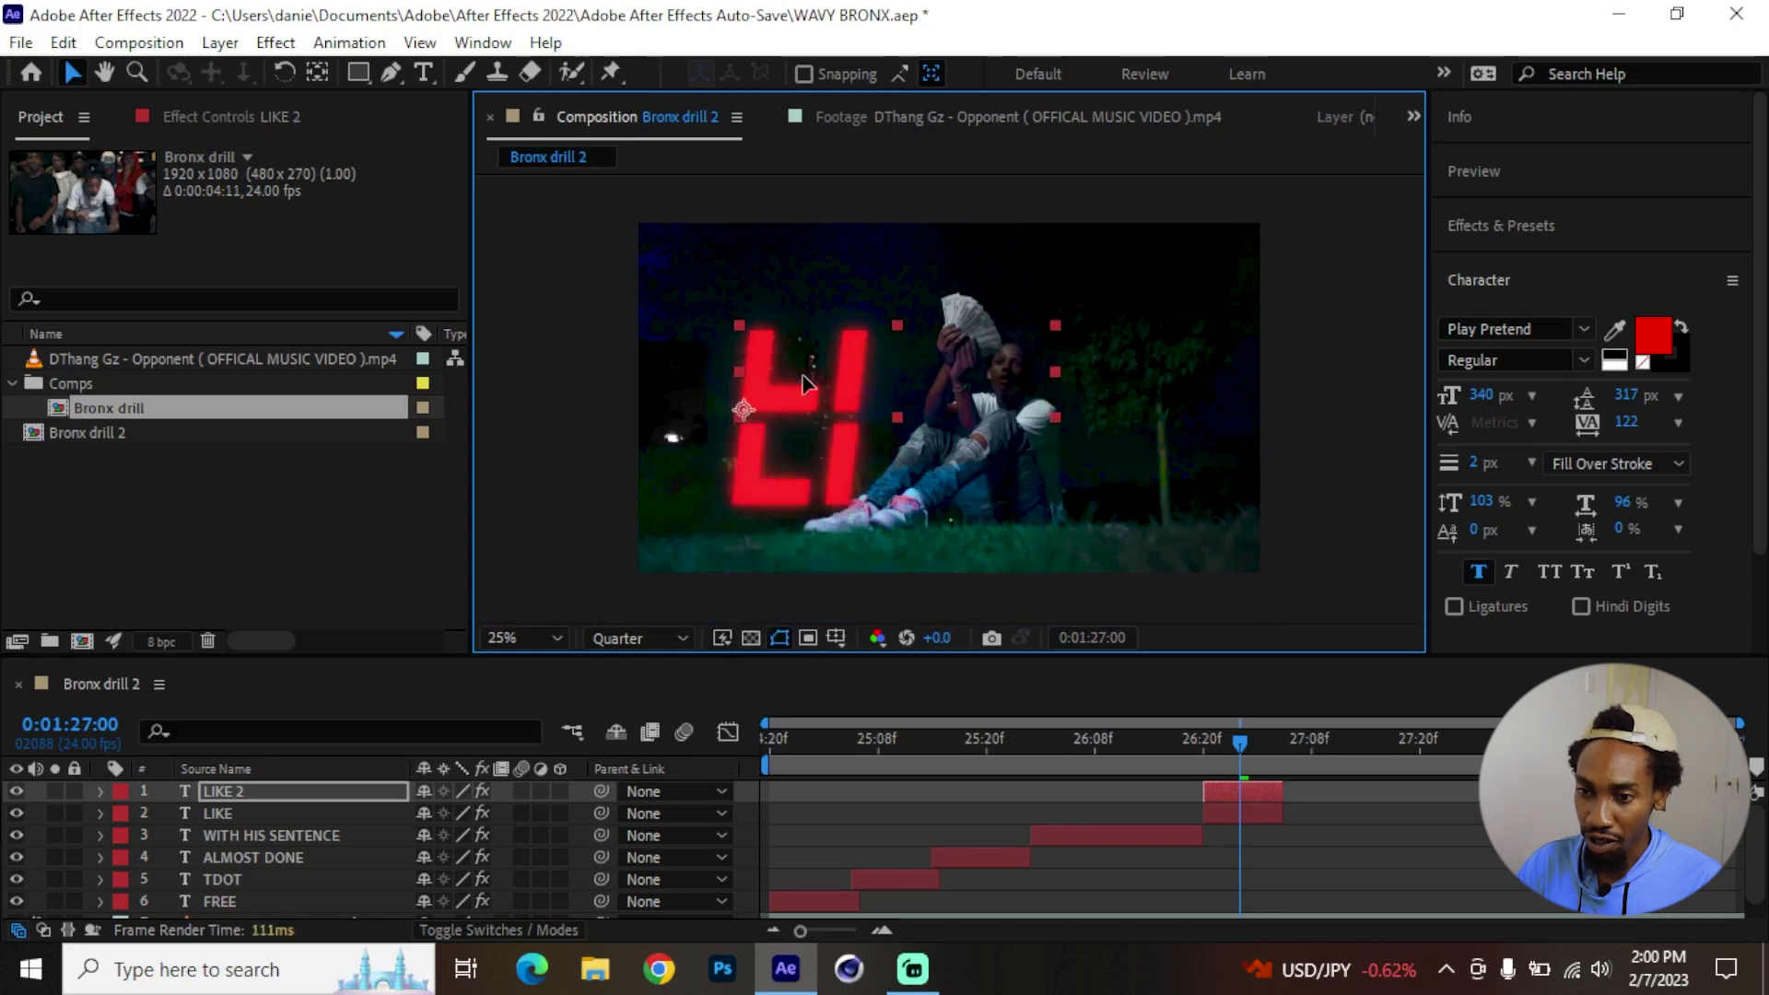
Recolour the LIKE 2 text pale pink (#DBBEBE) and return to the composition start.
left_click(1649, 335)
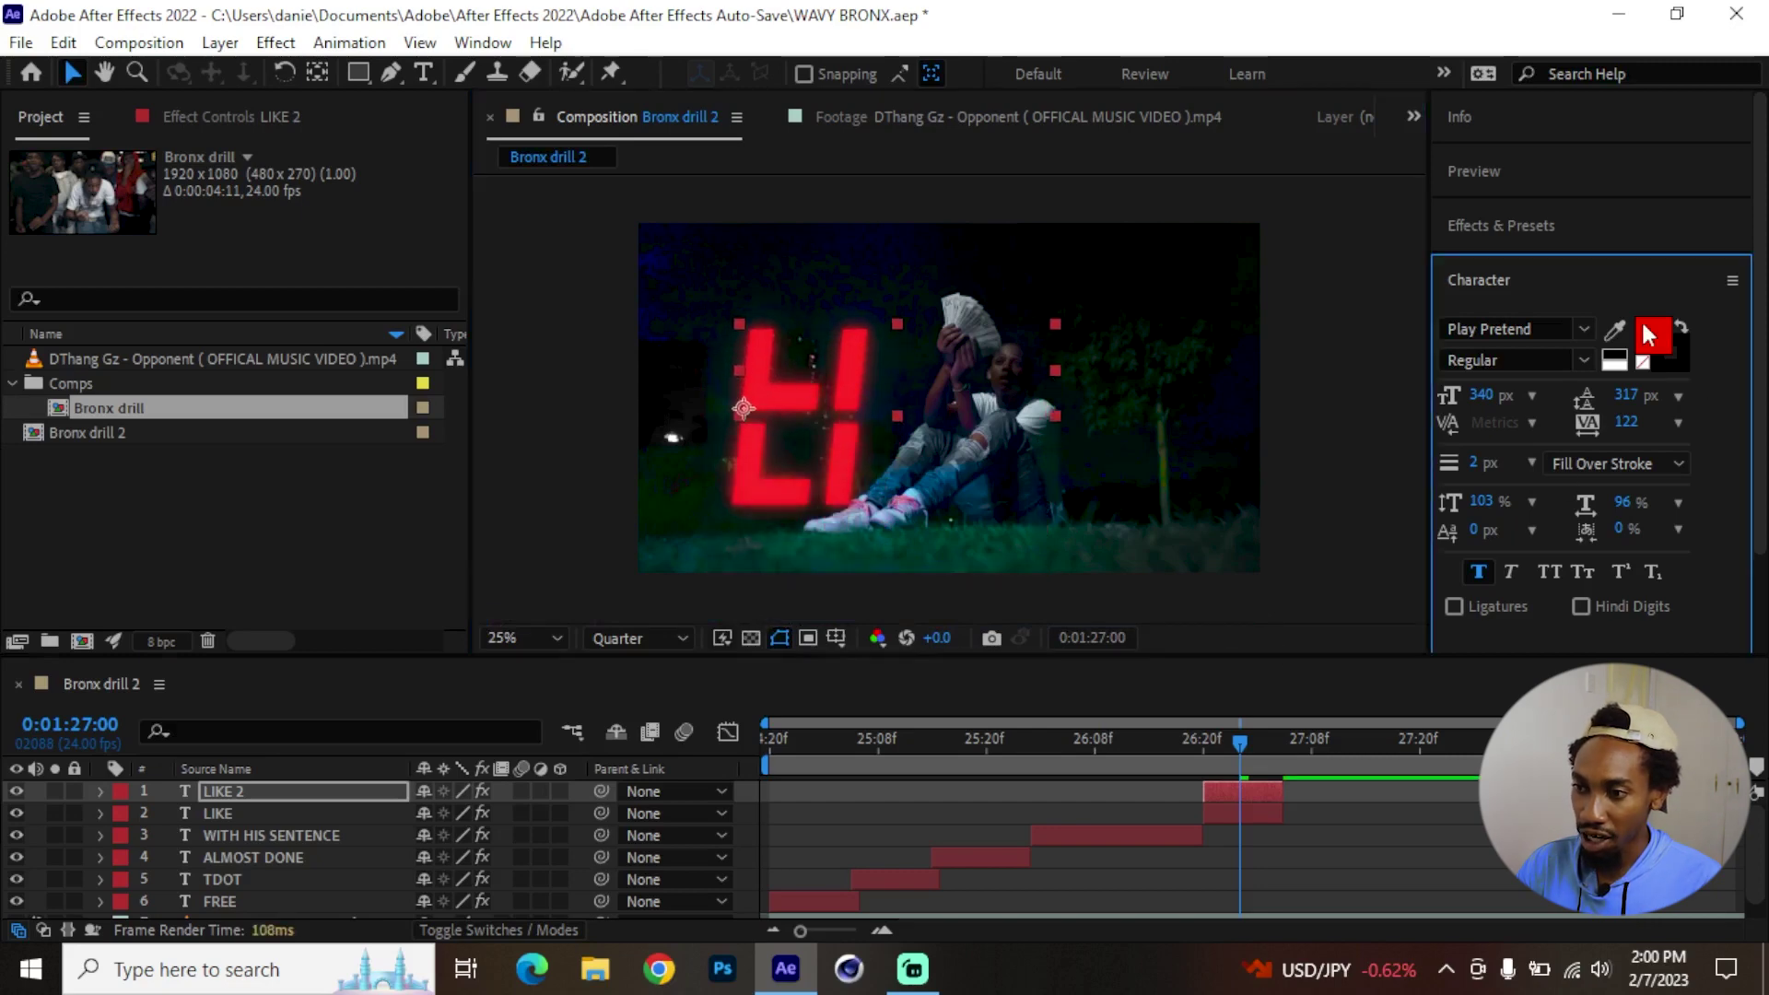
left_click(93, 472)
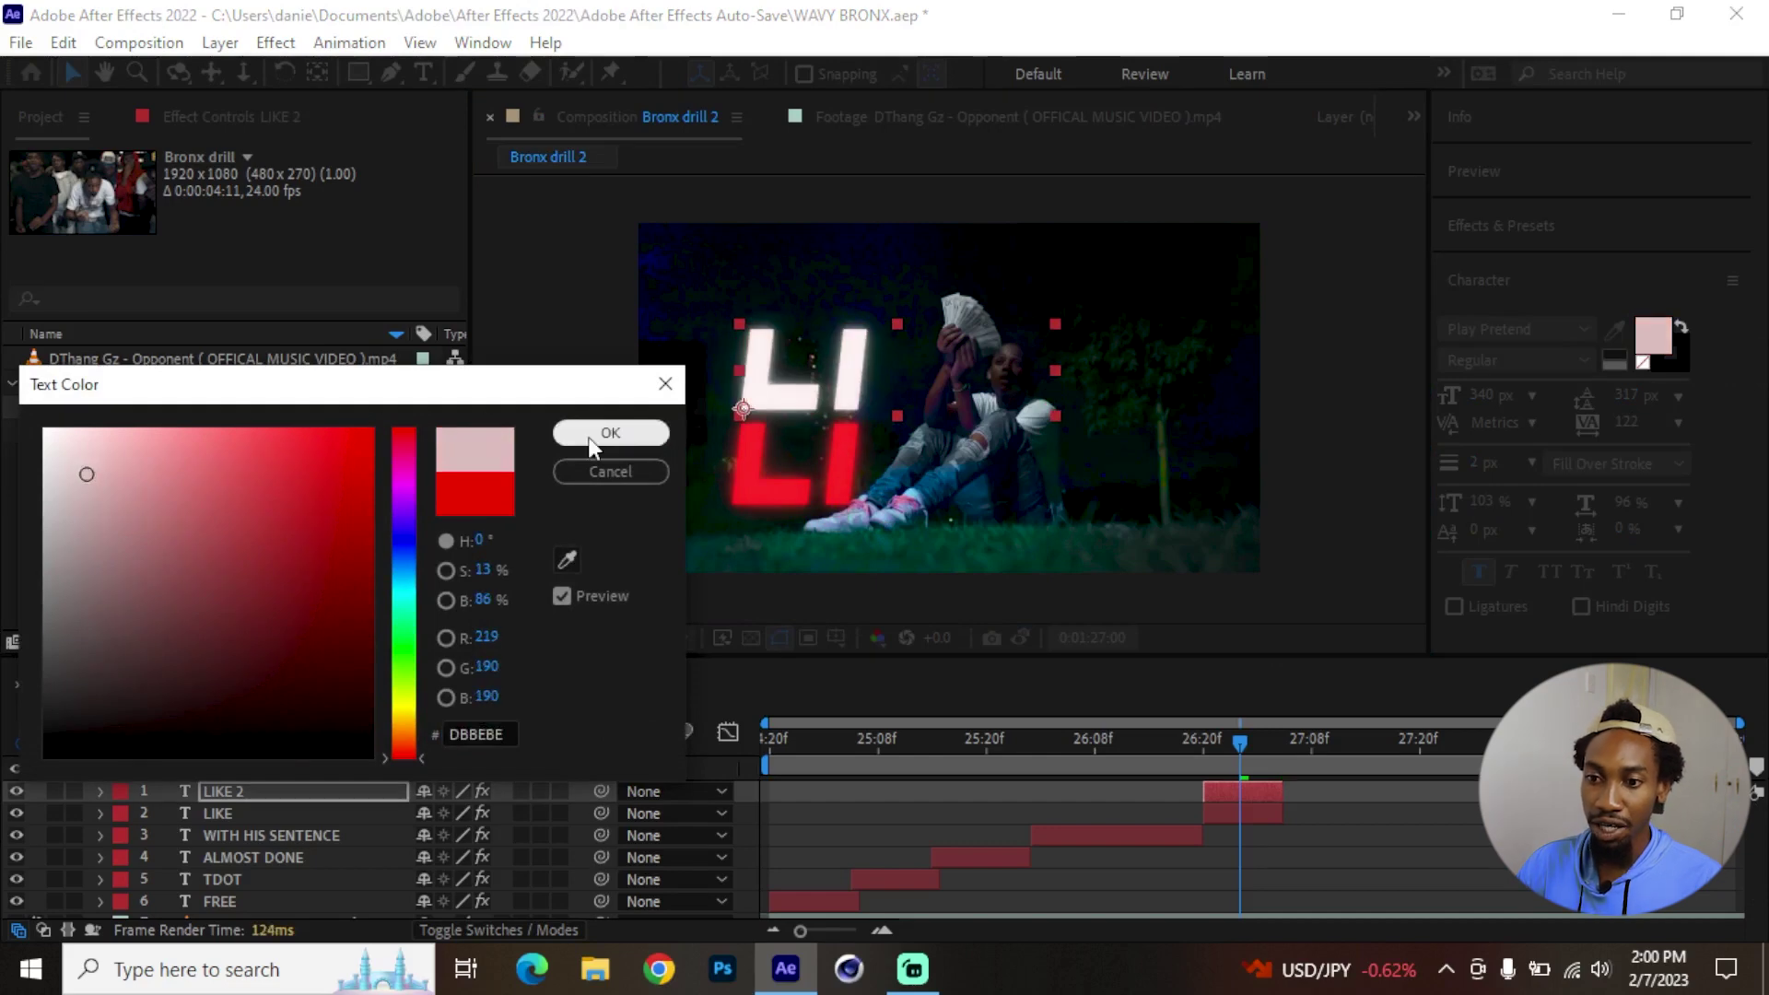
left_click(611, 433)
key("Home")
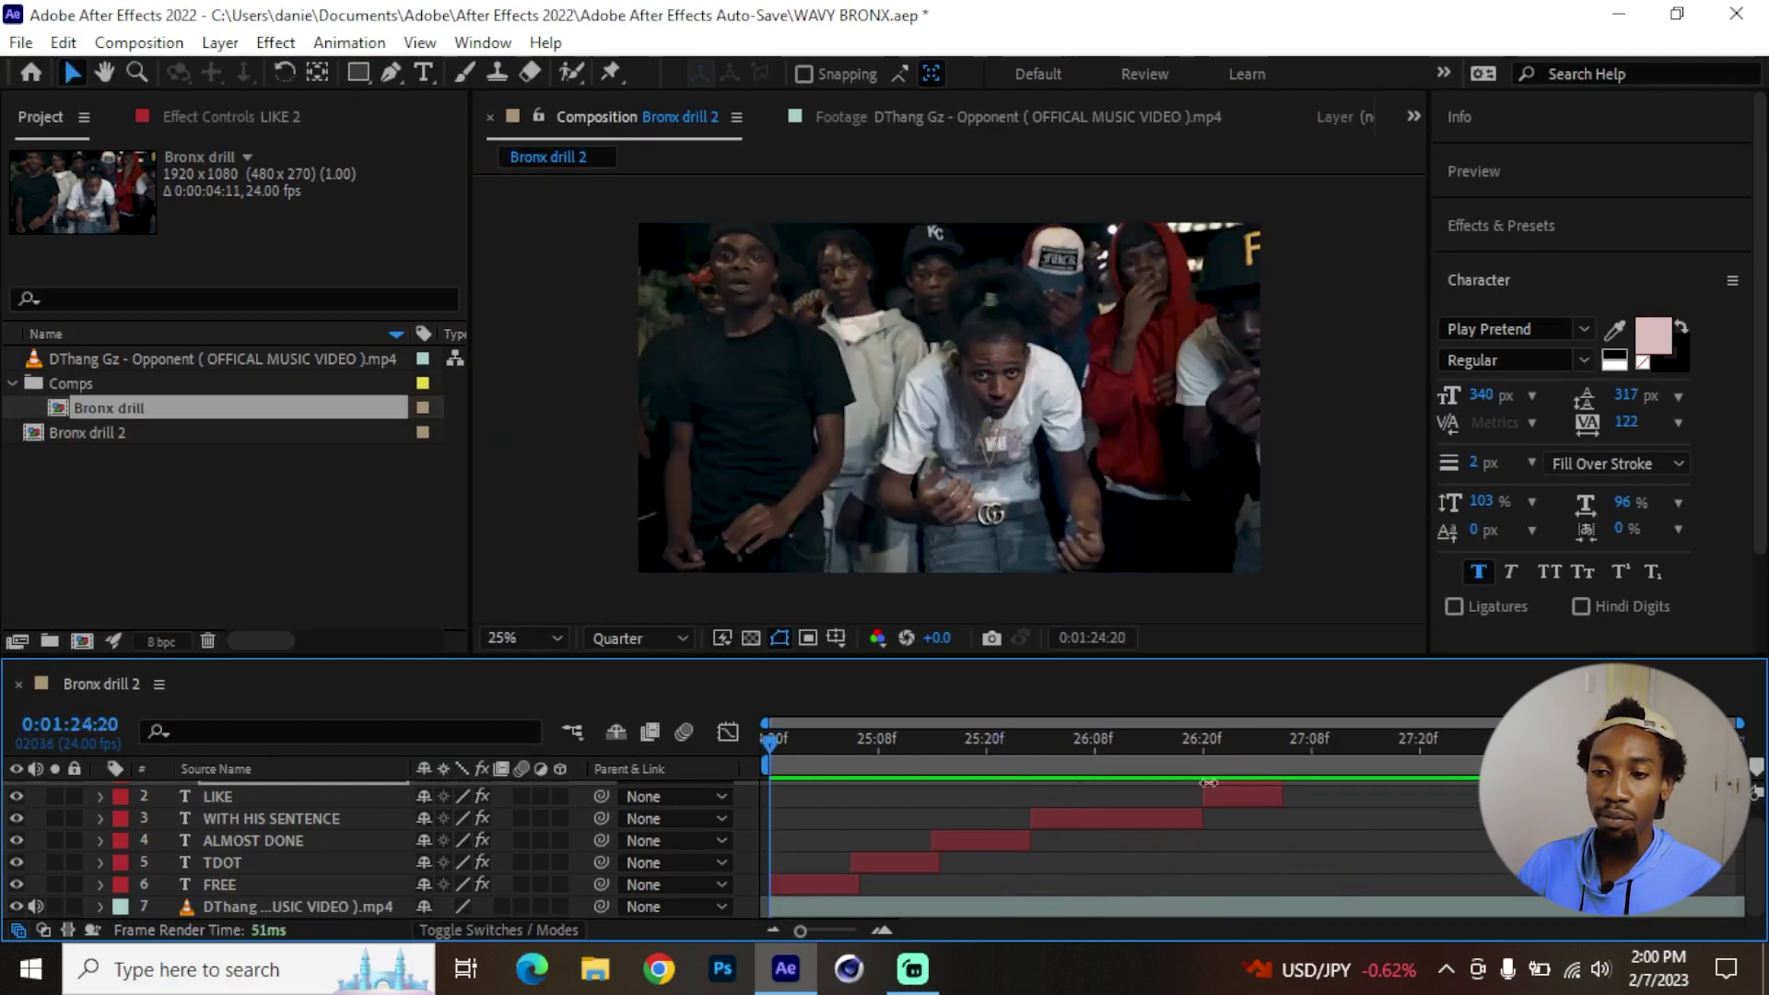
Preview the Bronx drill 2 composition from the start to watch the lyrics type on.
key("space")
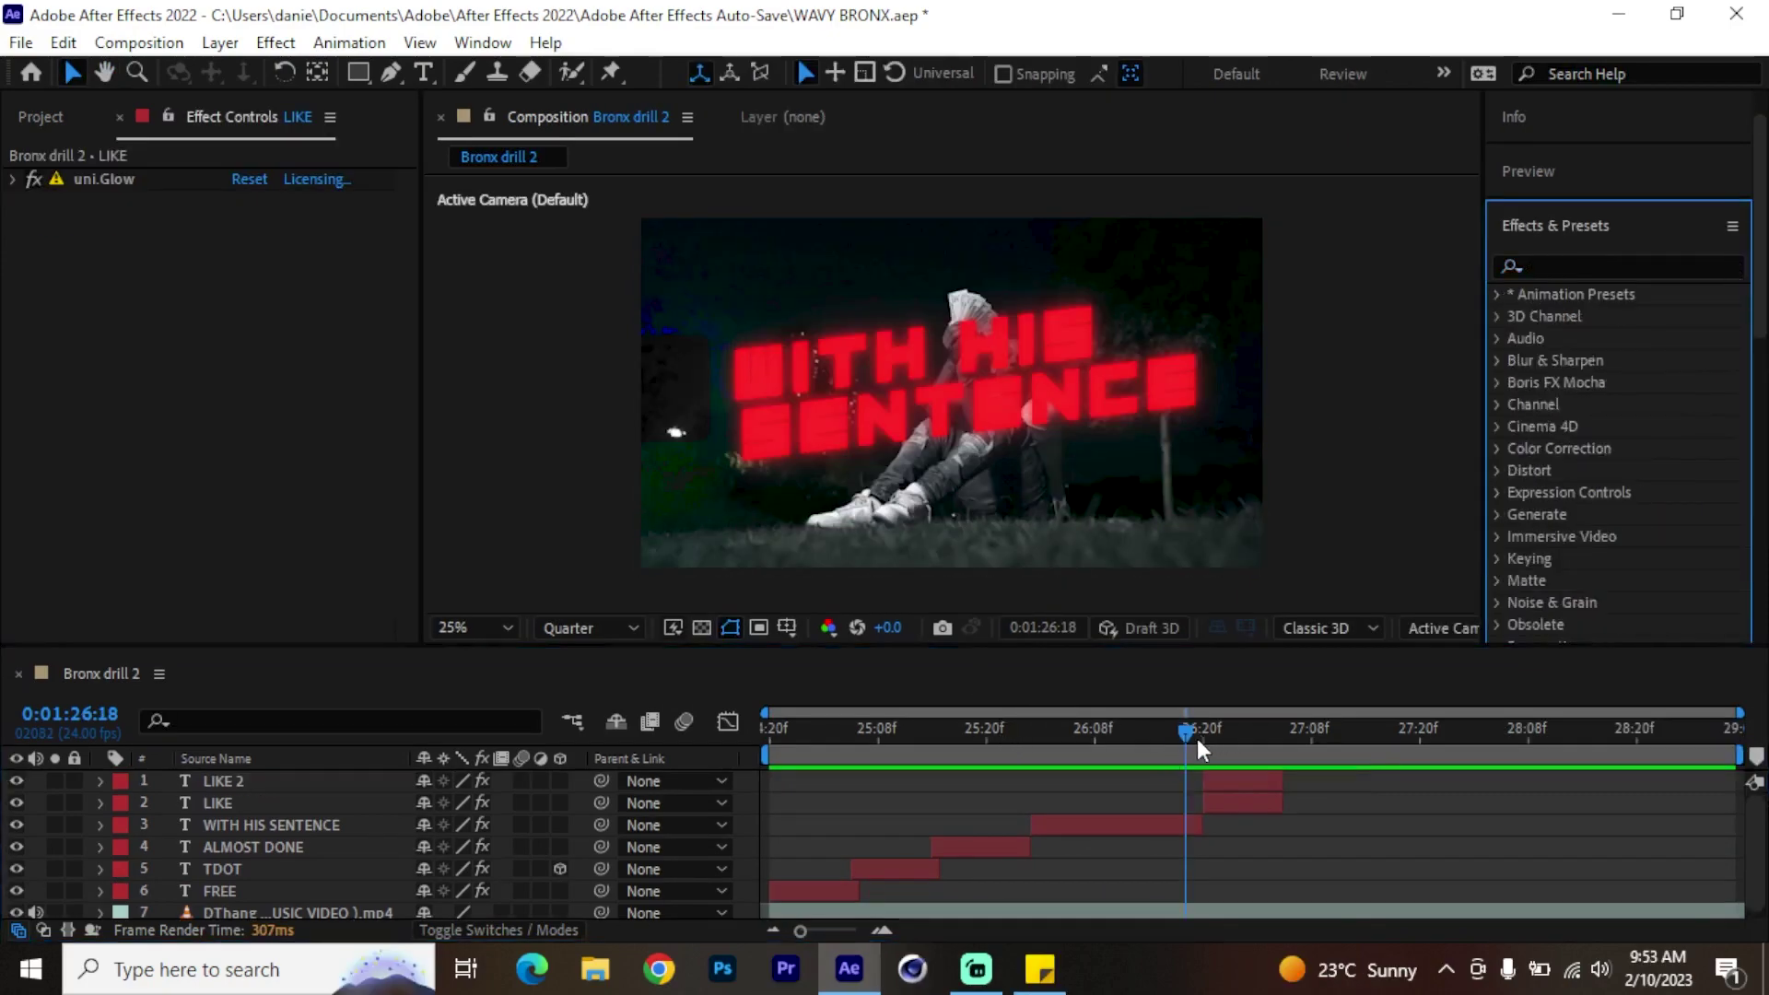
Apply a Drop Shadow effect from Effects & Presets to the LIKE layer.
left_click(1225, 744)
left_click(1231, 800)
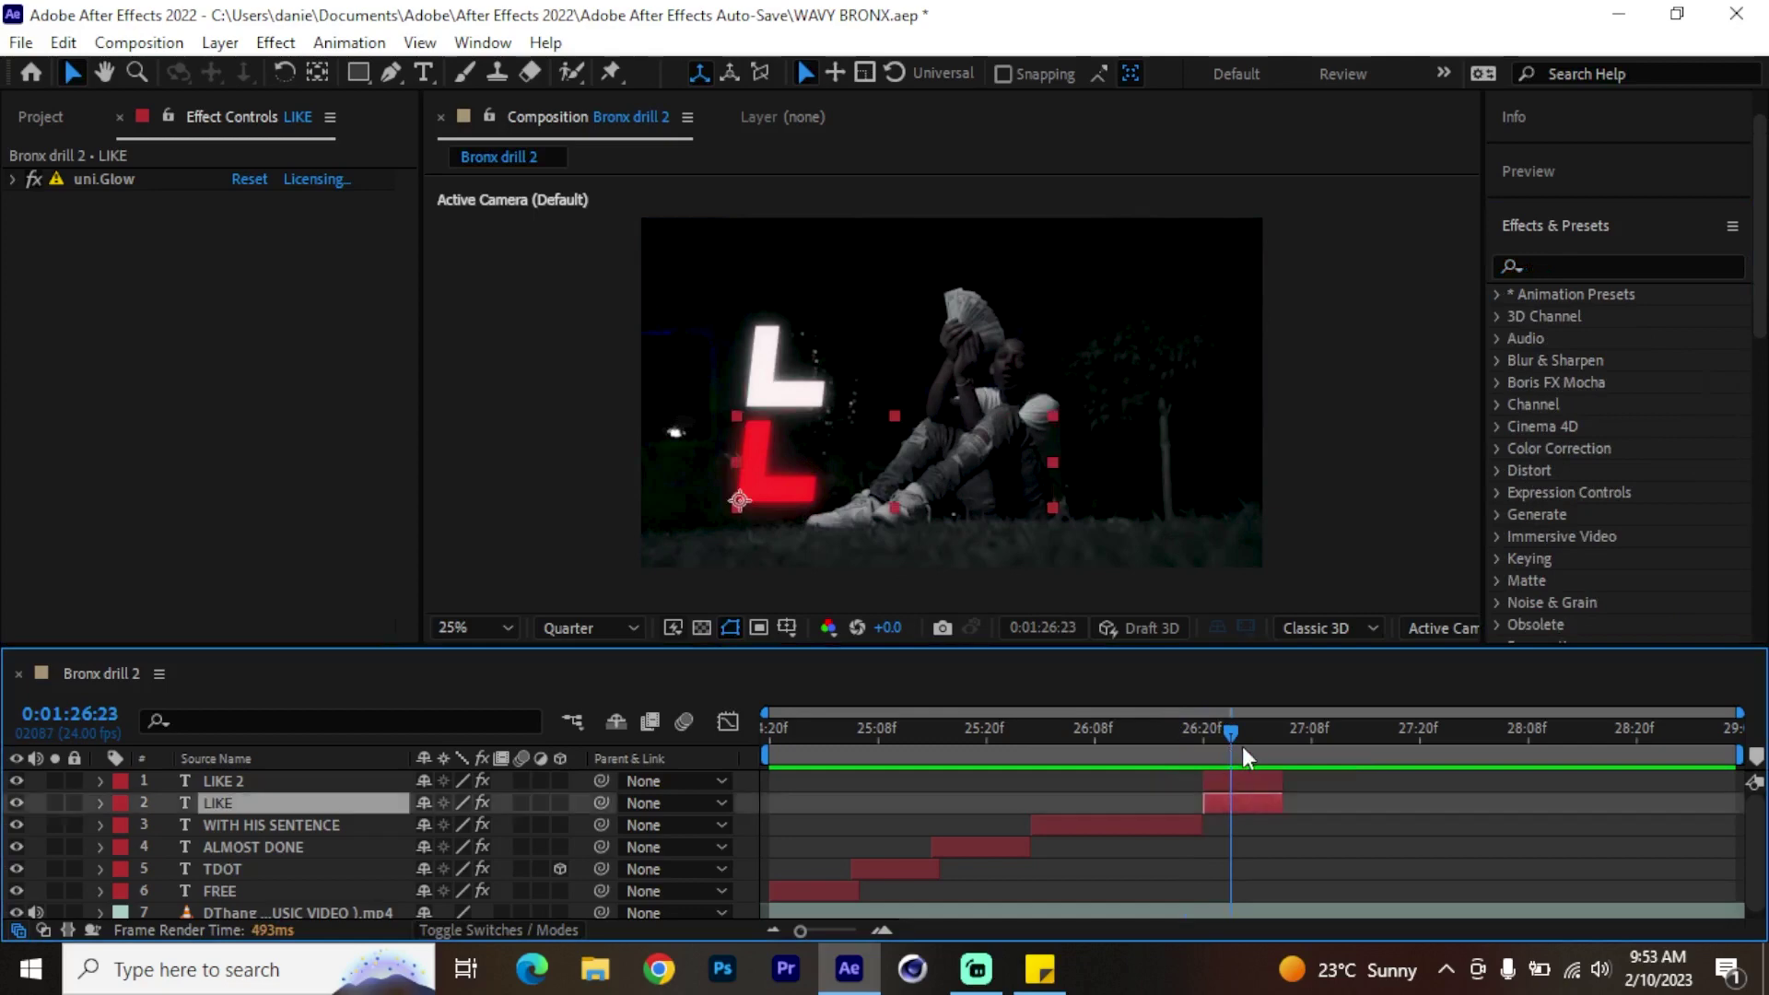
left_click_drag(1218, 749, 1253, 754)
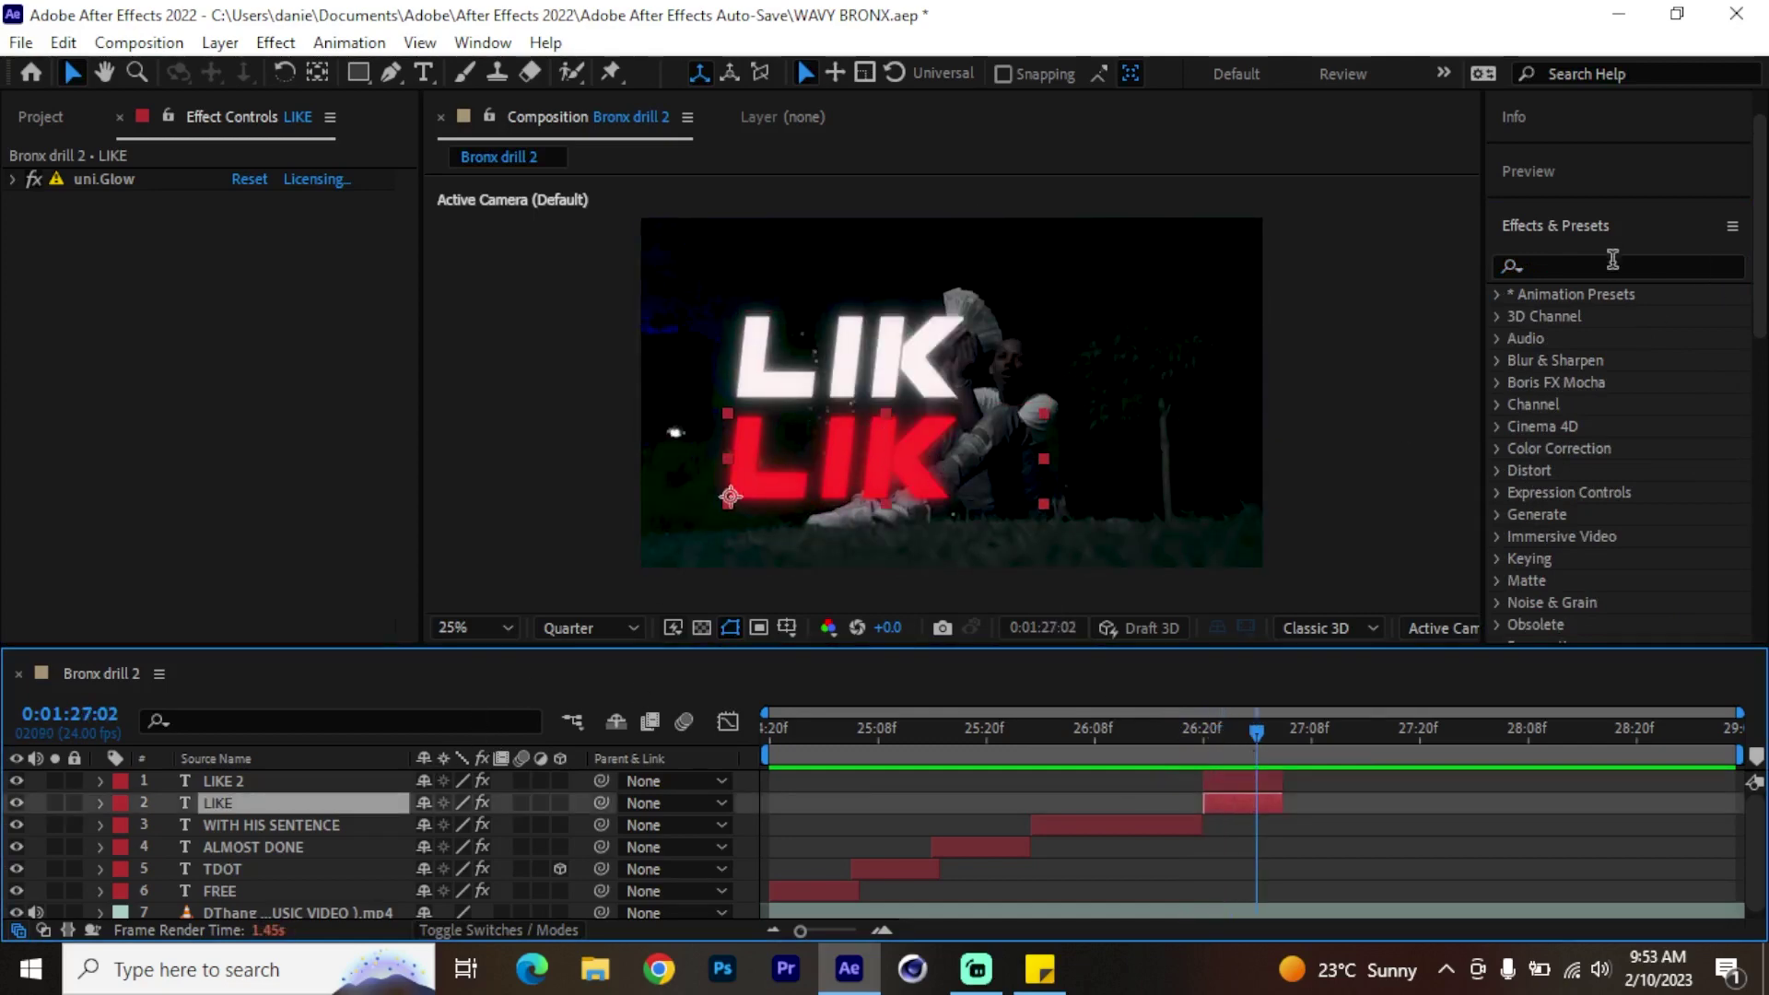
left_click(1612, 264)
type("drop shad")
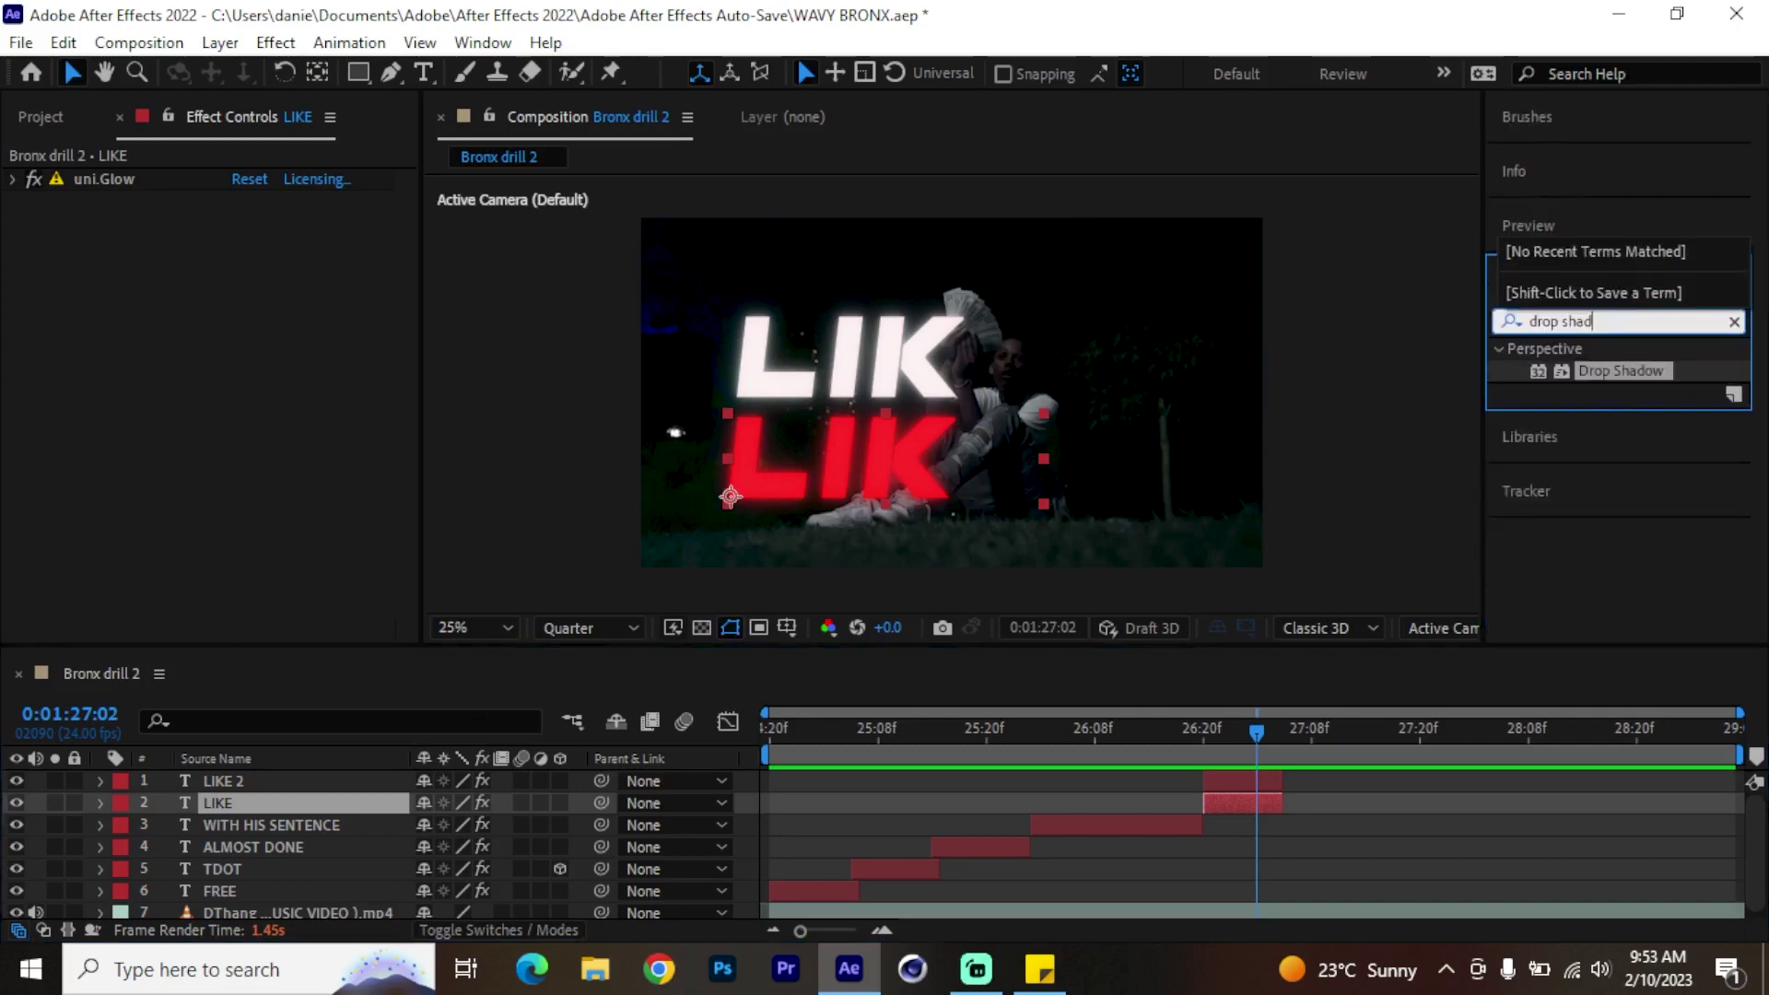
left_click_drag(1658, 386, 1290, 805)
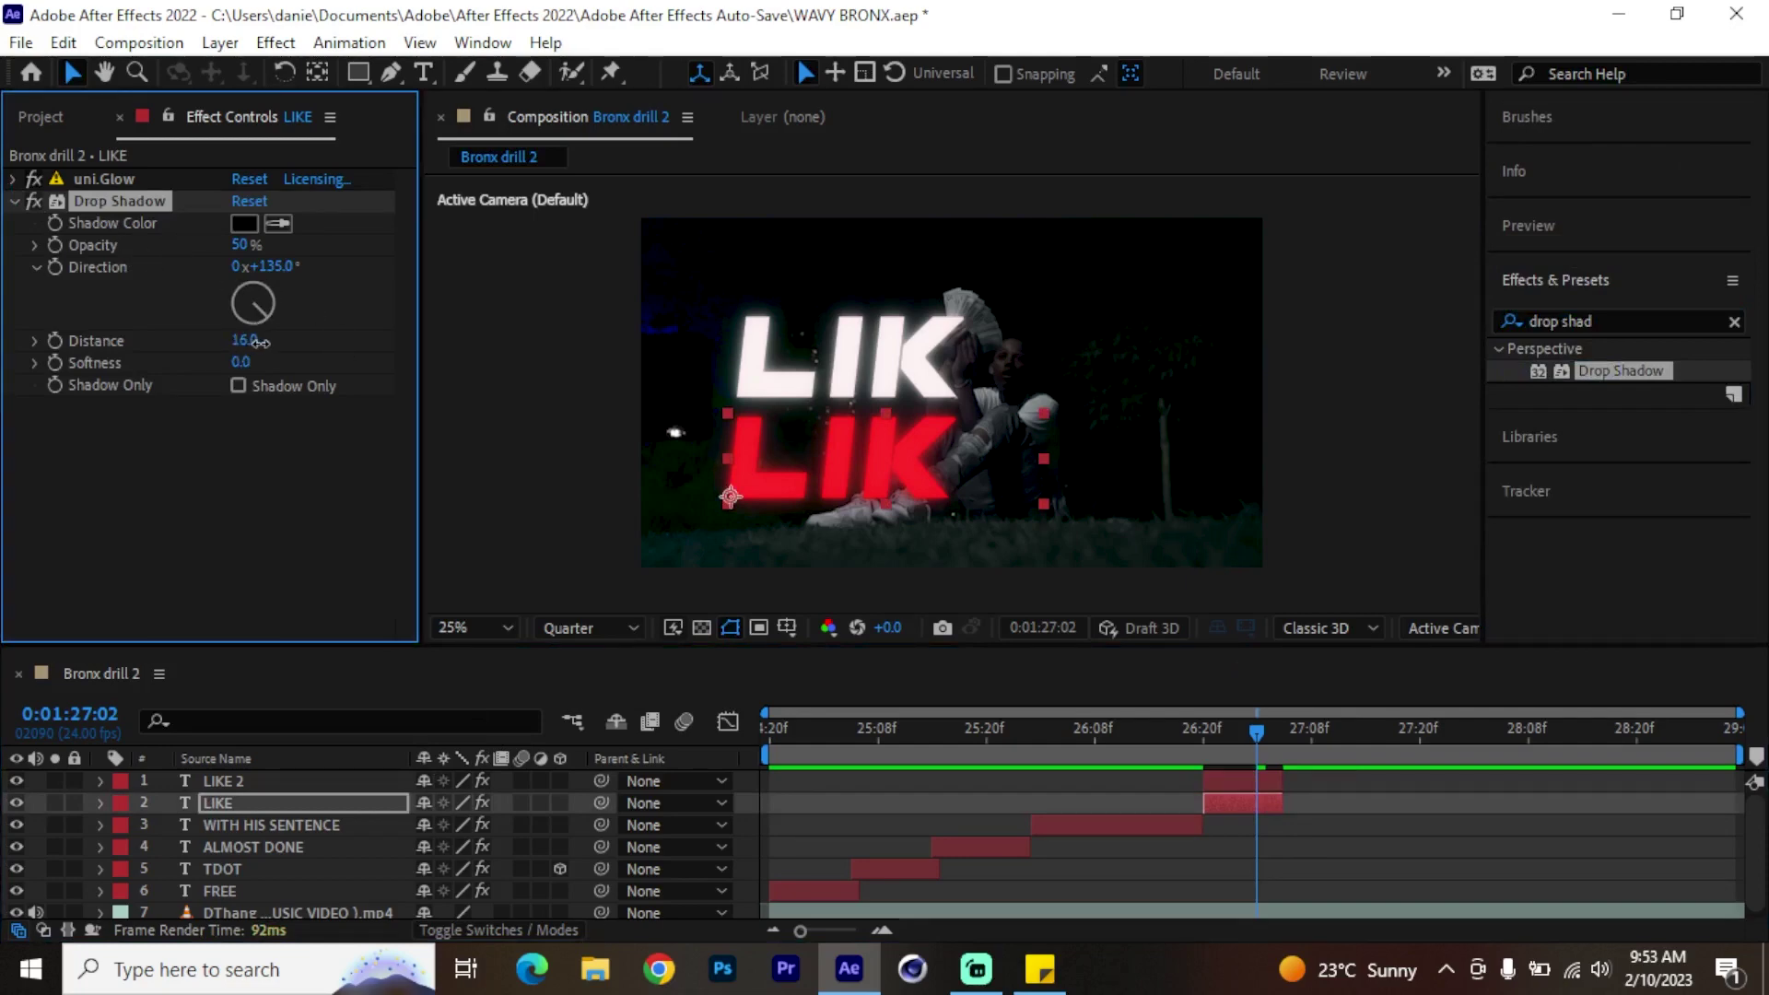
Tune the LIKE drop shadow to full opacity, 88° direction and distance 41.
left_click_drag(260, 342, 297, 342)
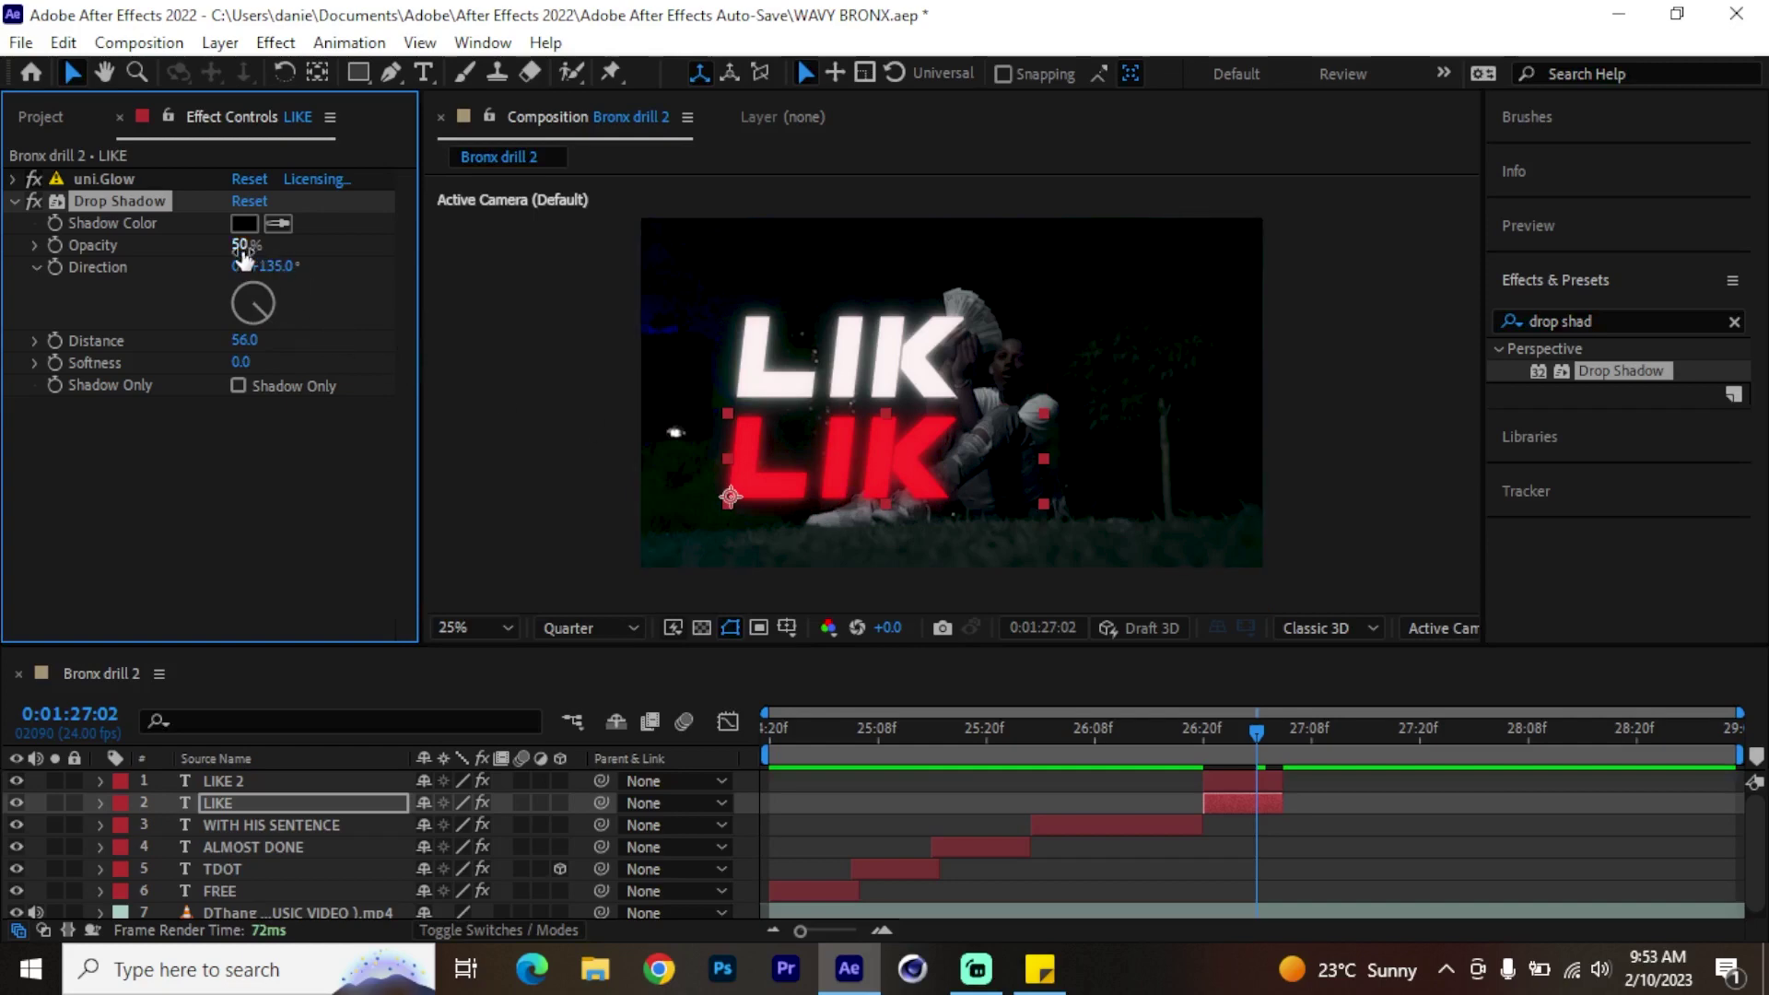
left_click_drag(236, 245, 247, 242)
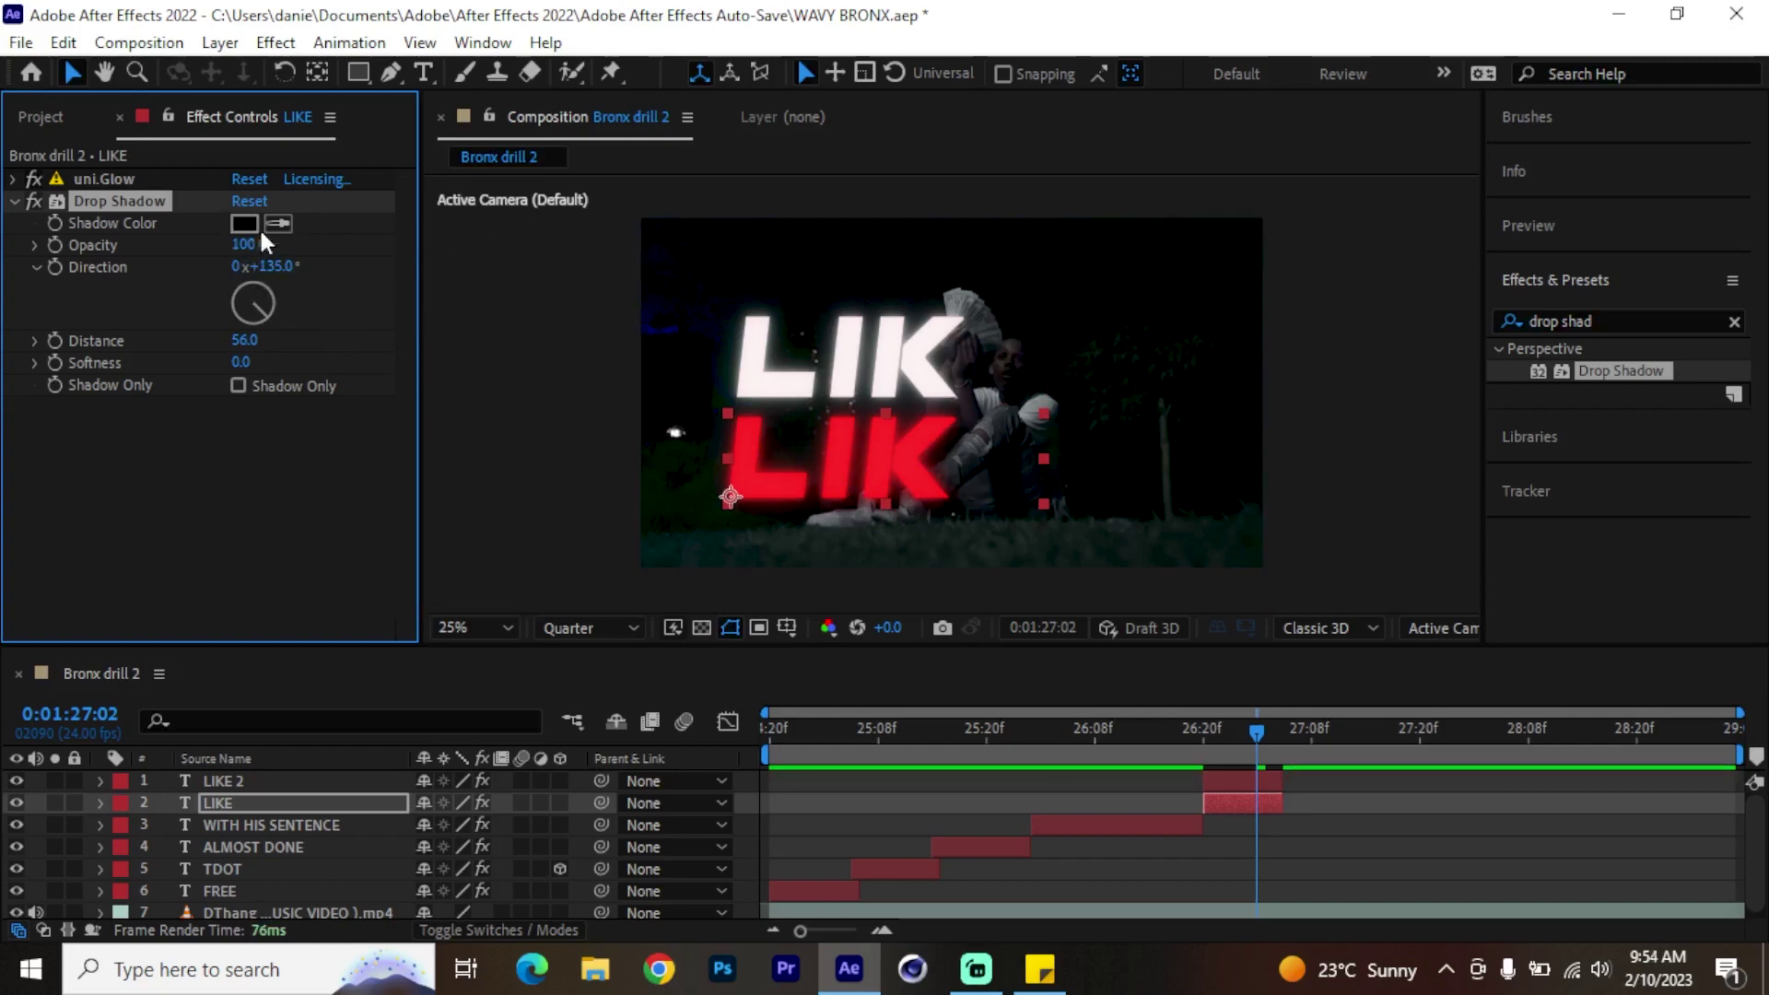
left_click(33, 201)
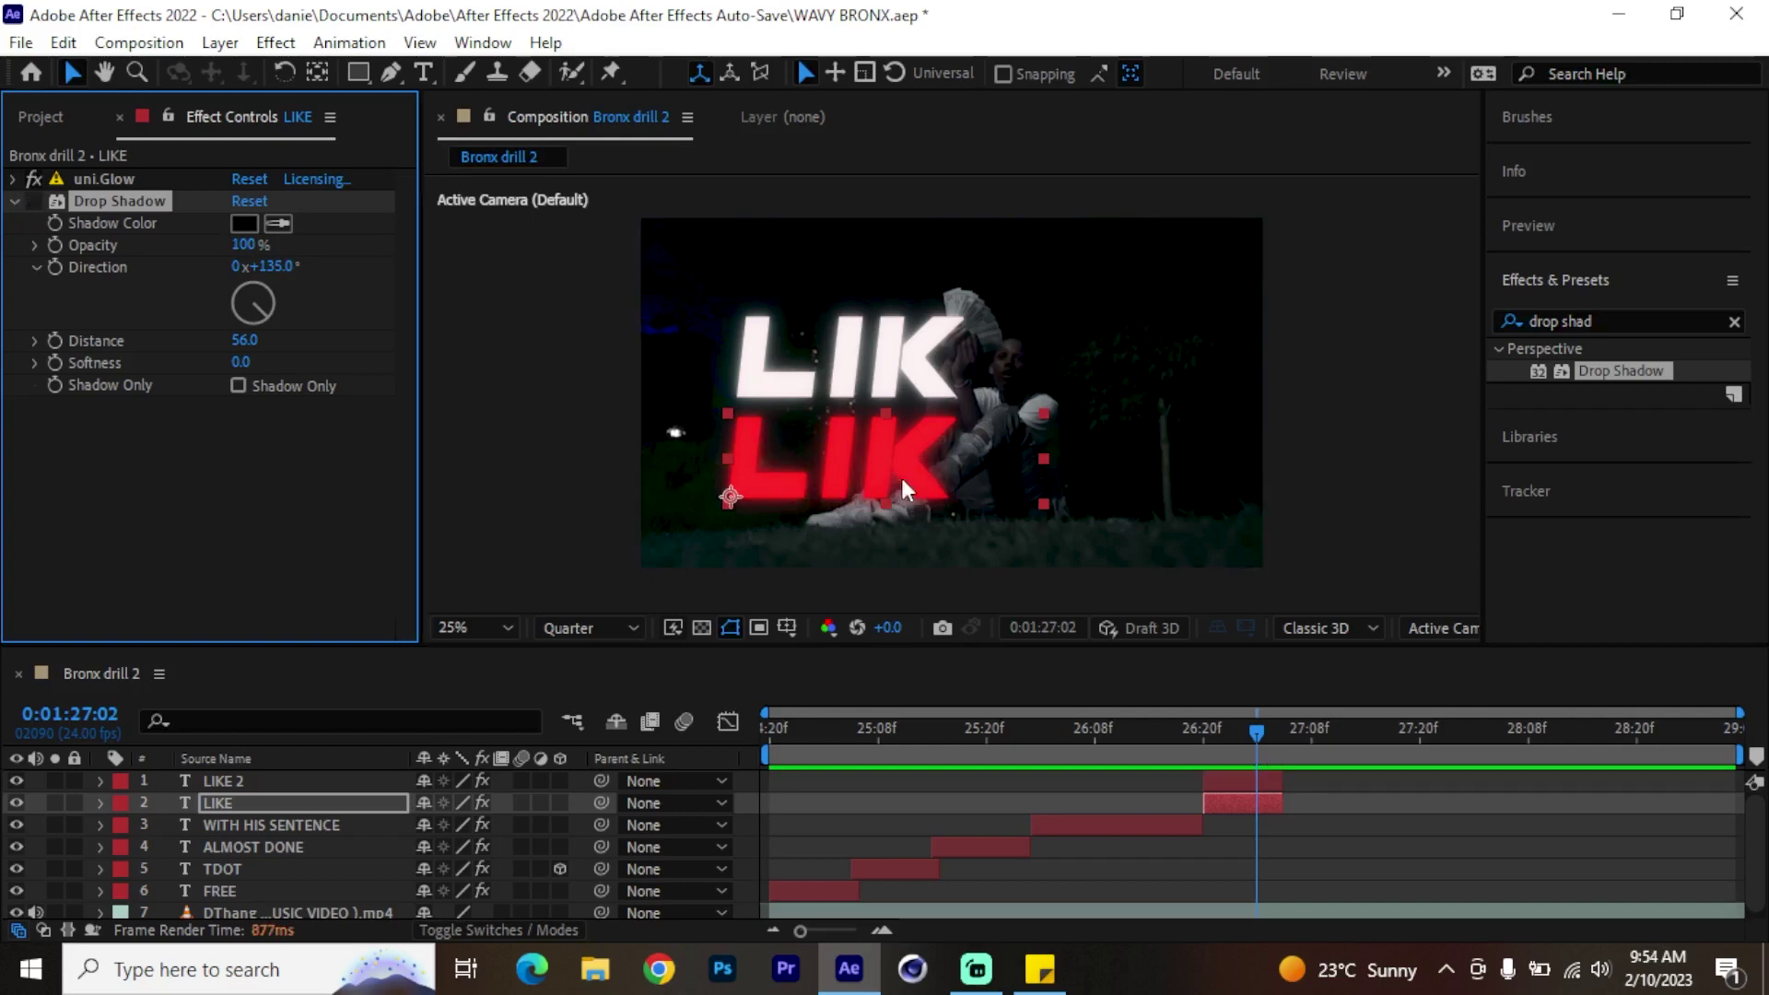
left_click(33, 203)
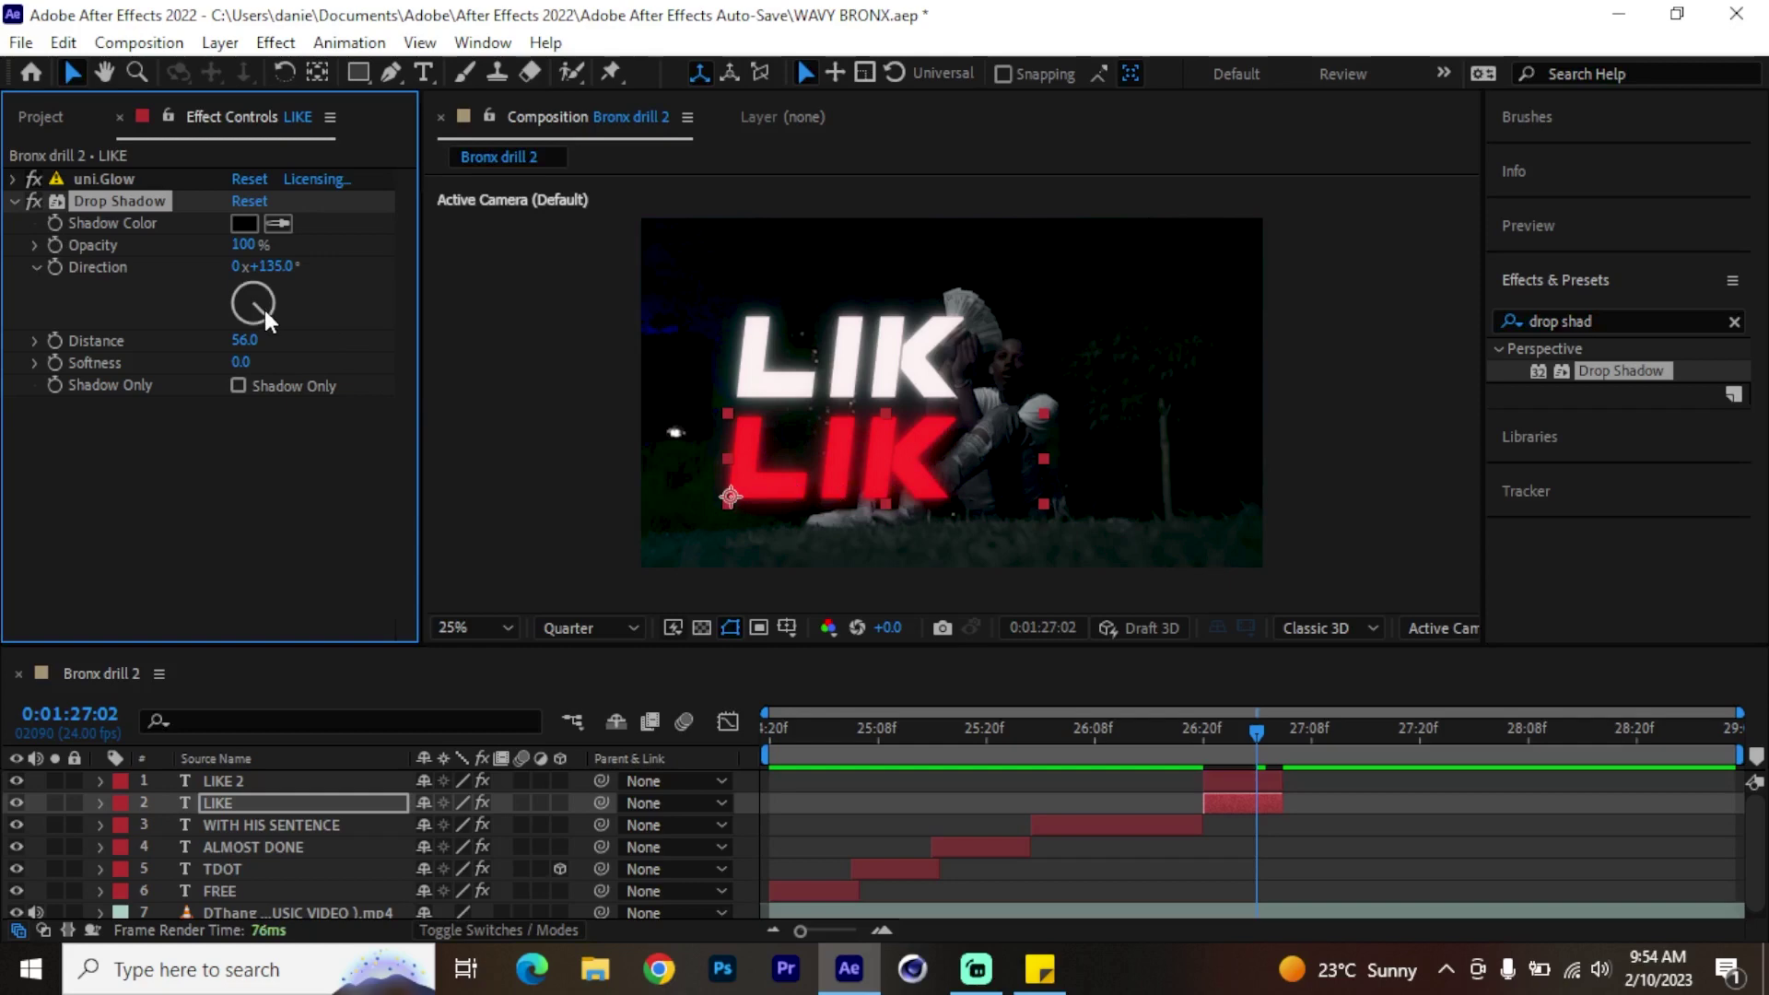
left_click_drag(264, 310, 284, 295)
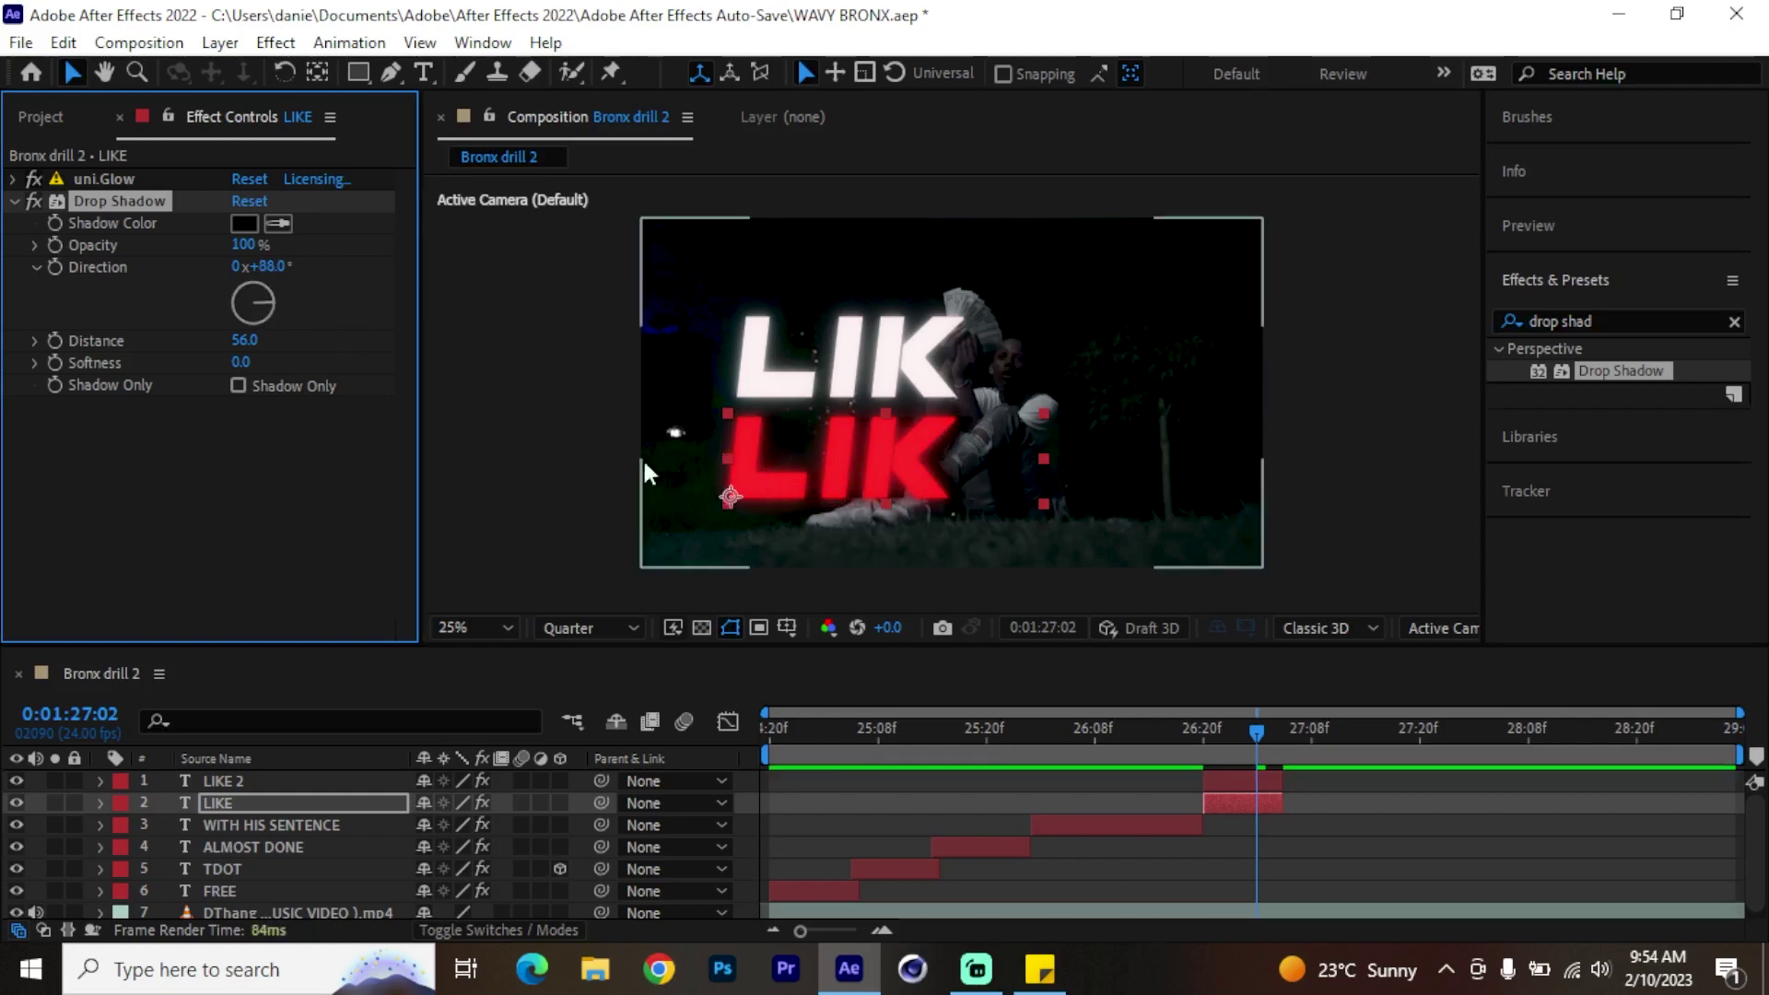
left_click_drag(247, 341, 226, 337)
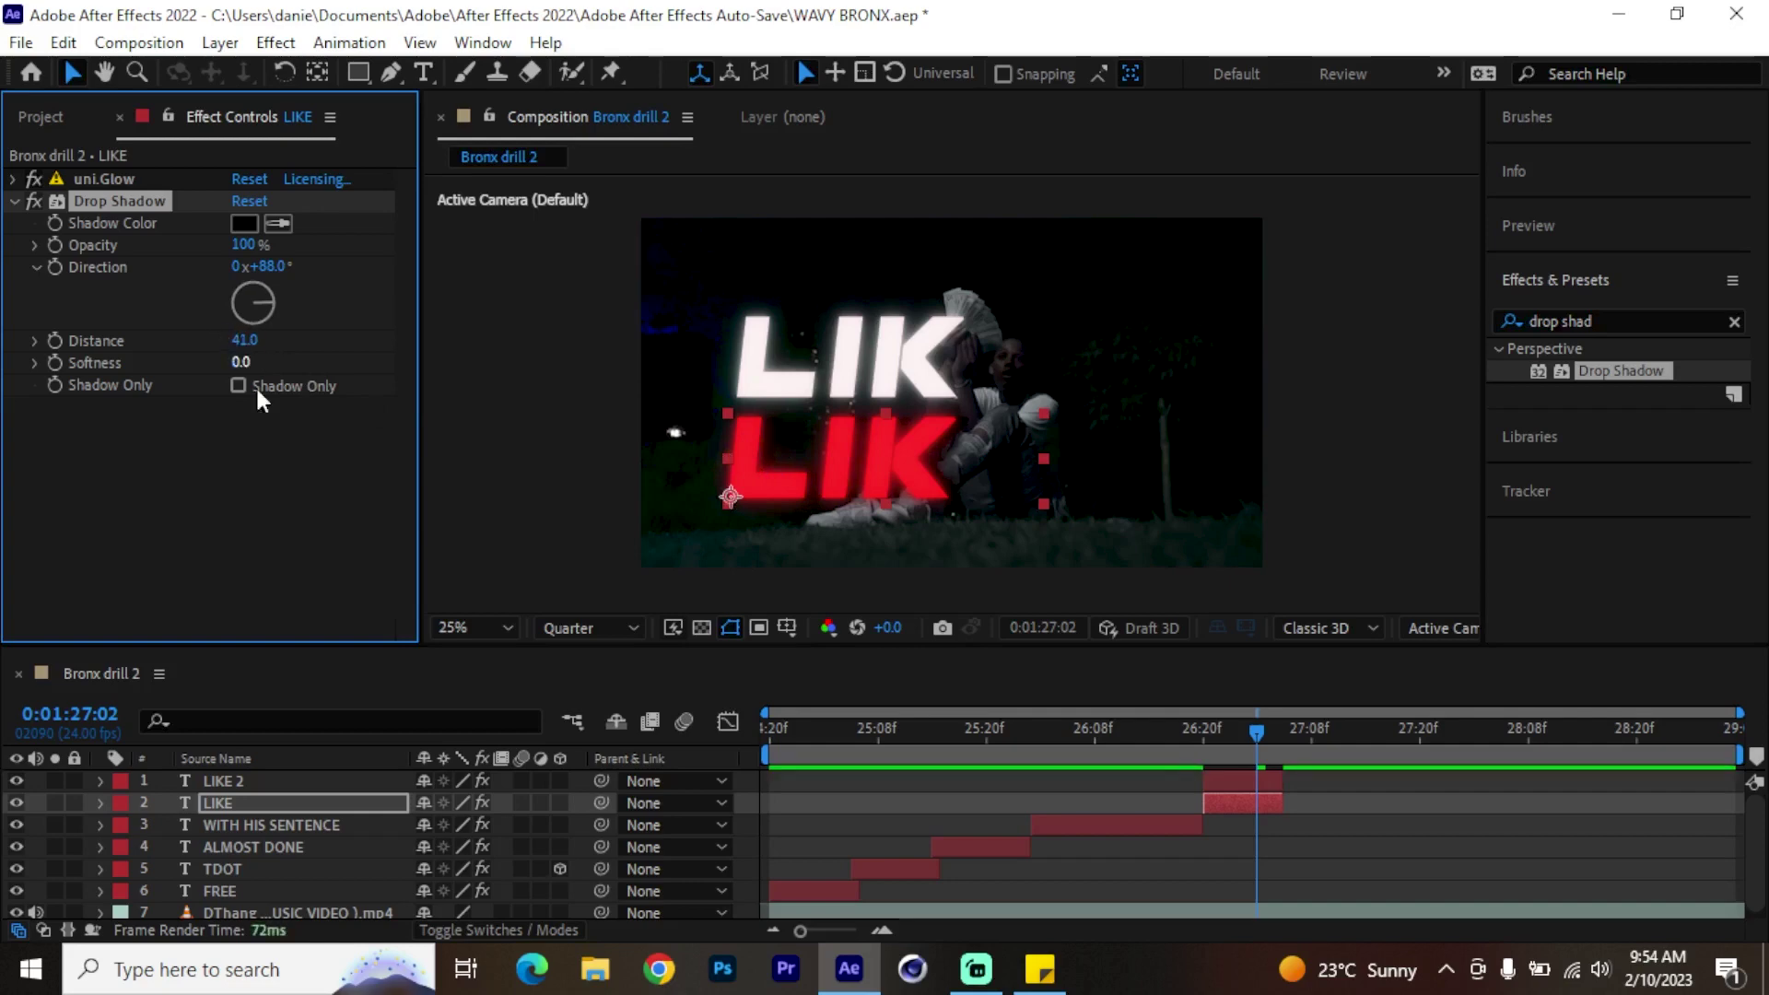
Set the LIKE drop shadow colour to yellow D3B424 and select the Drop Shadow effect.
left_click(243, 223)
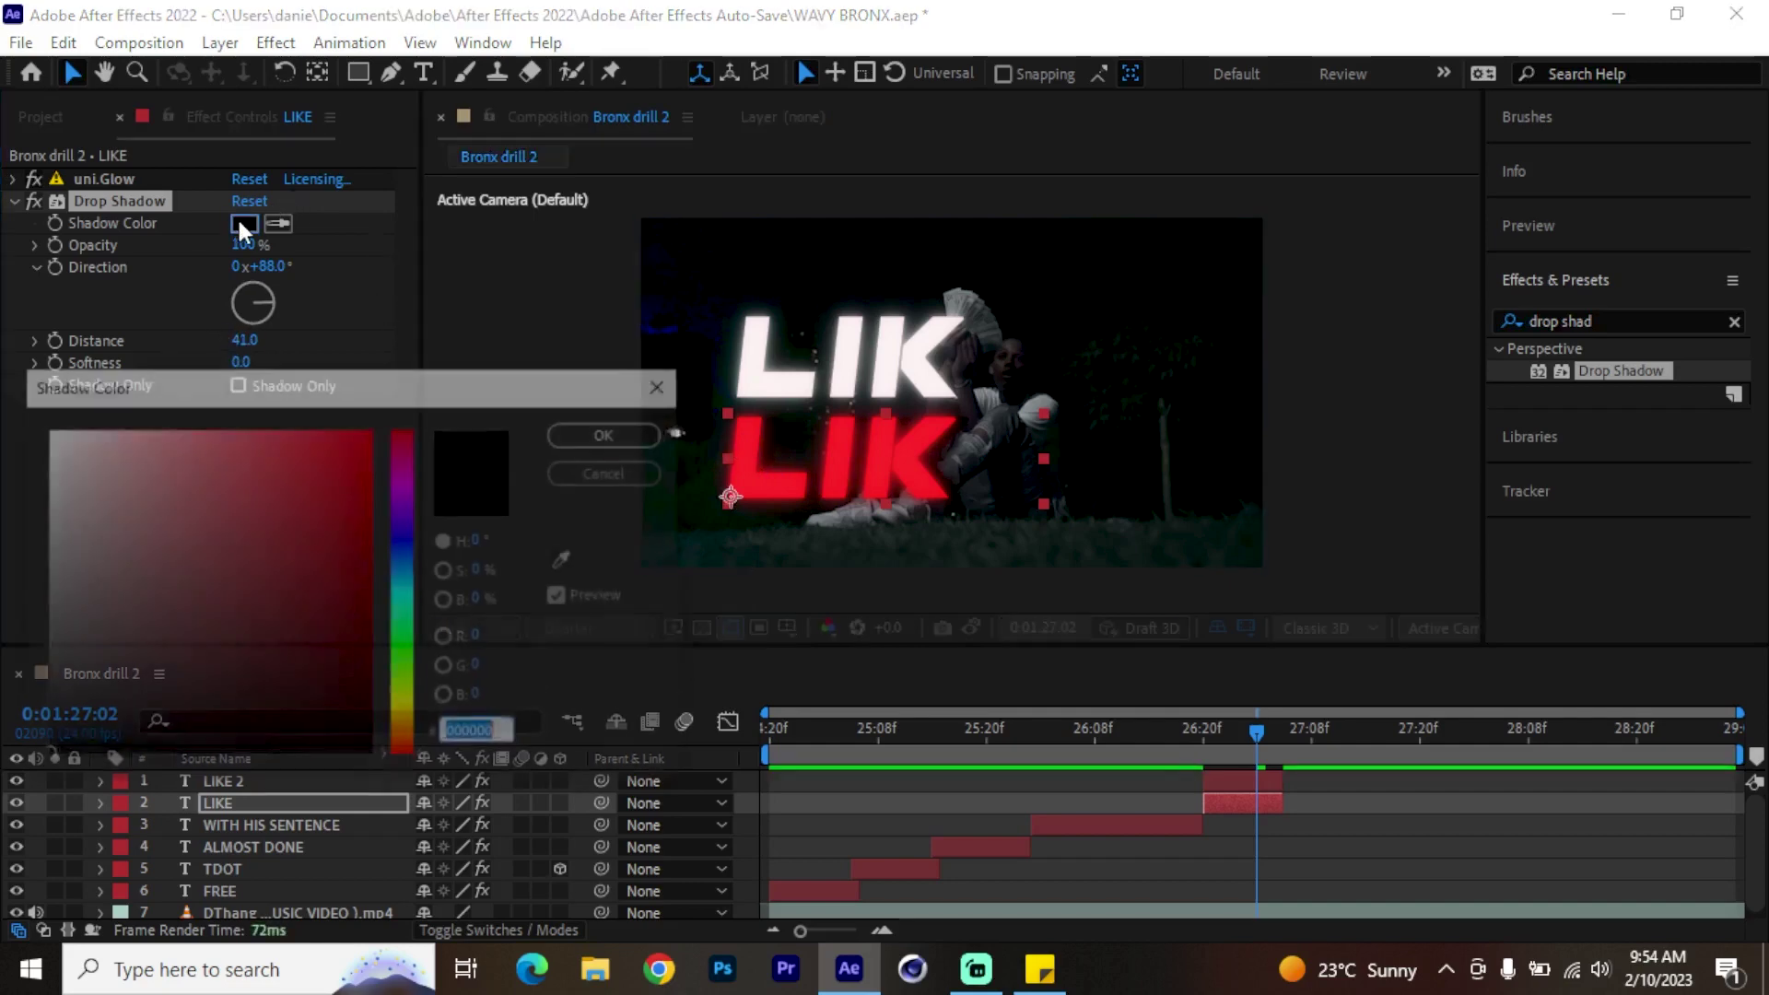
left_click(315, 485)
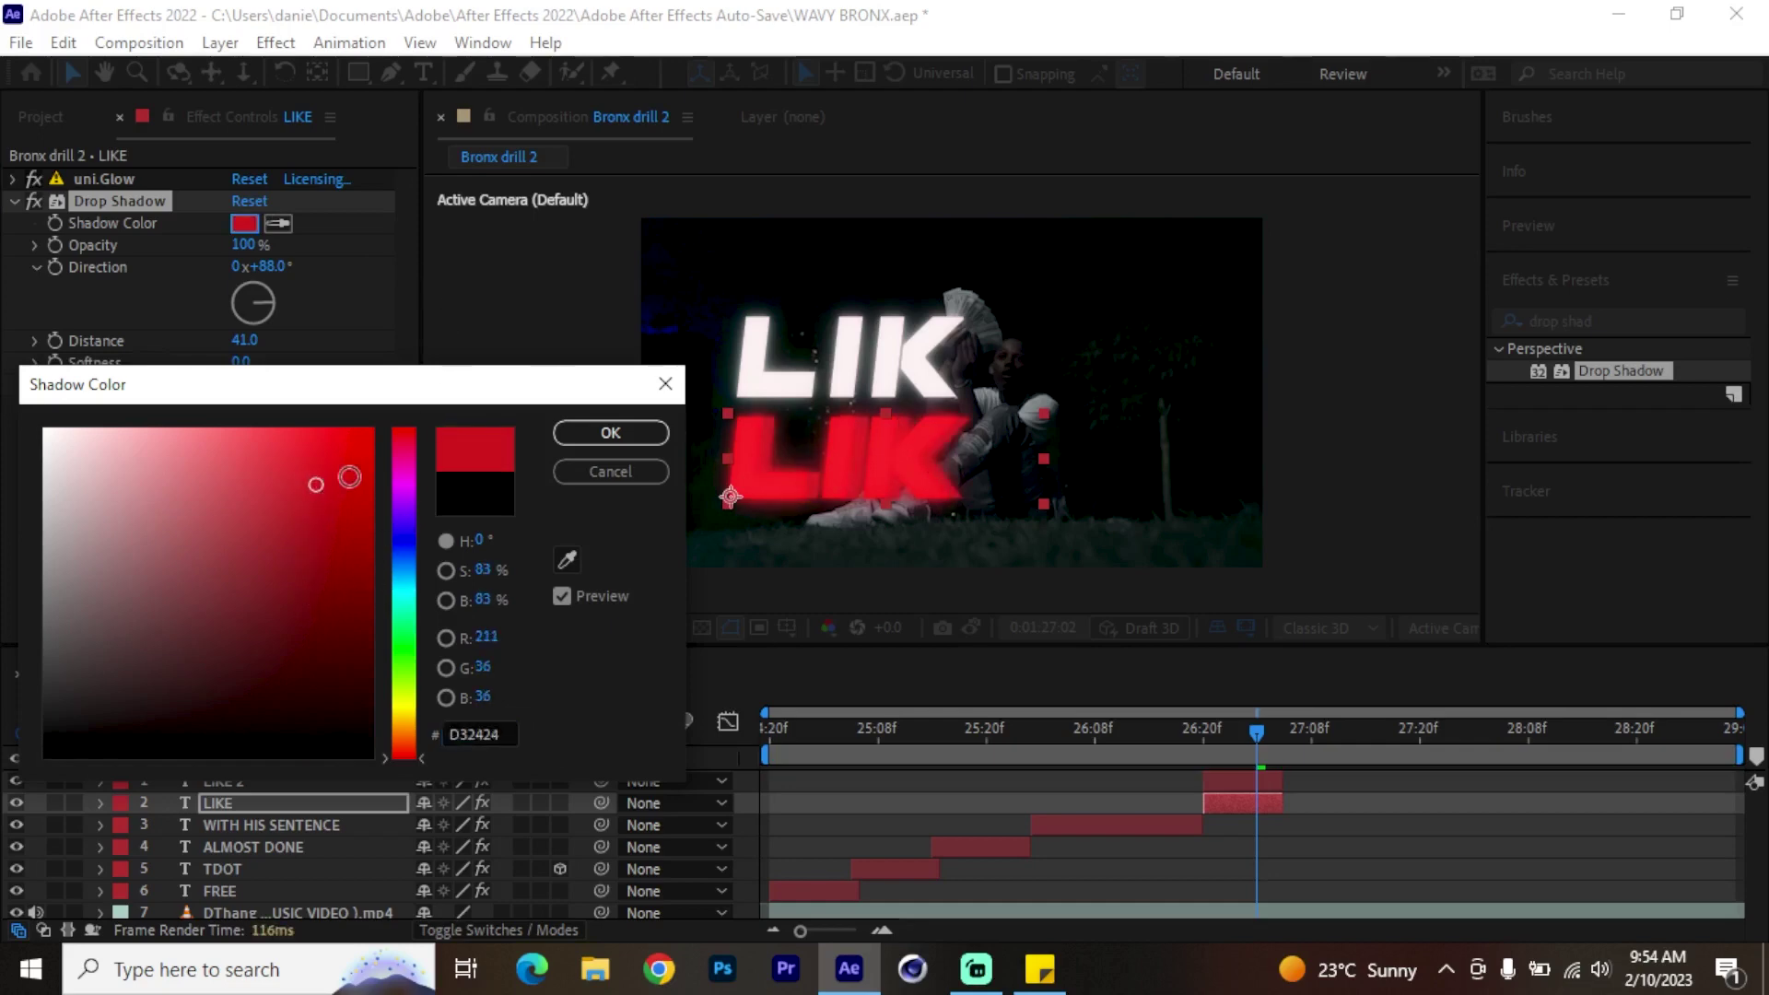
left_click_drag(406, 466, 398, 712)
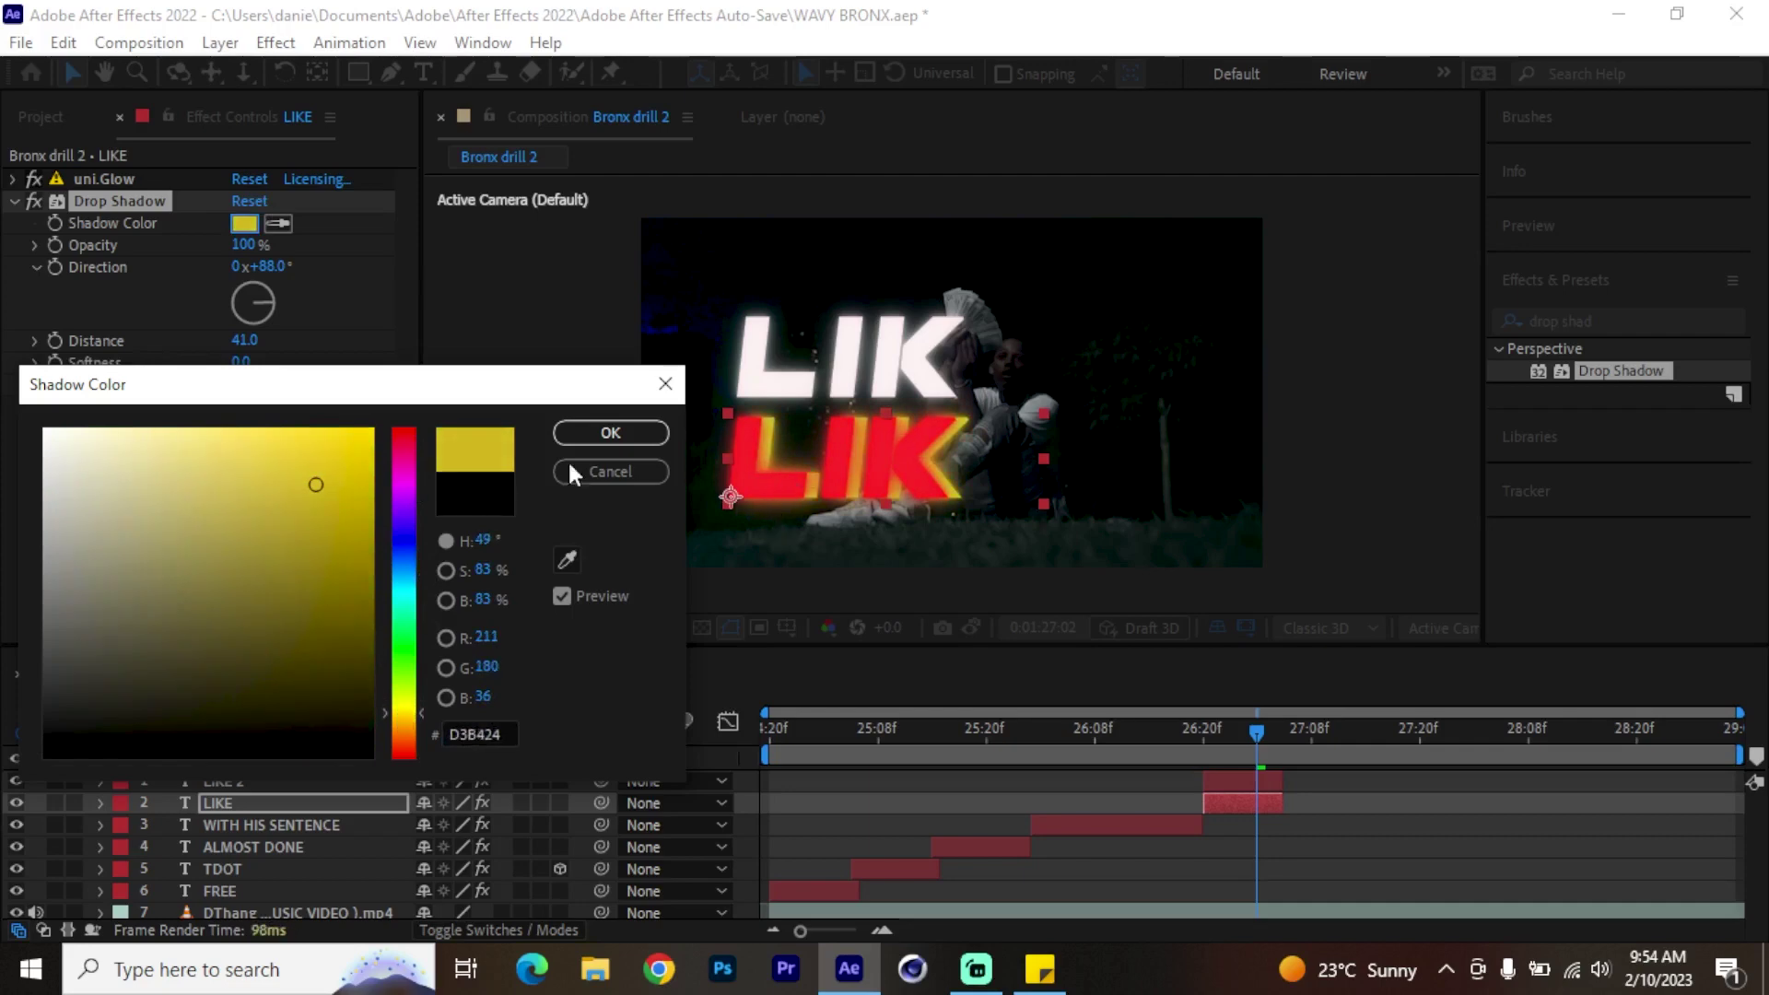
left_click(611, 435)
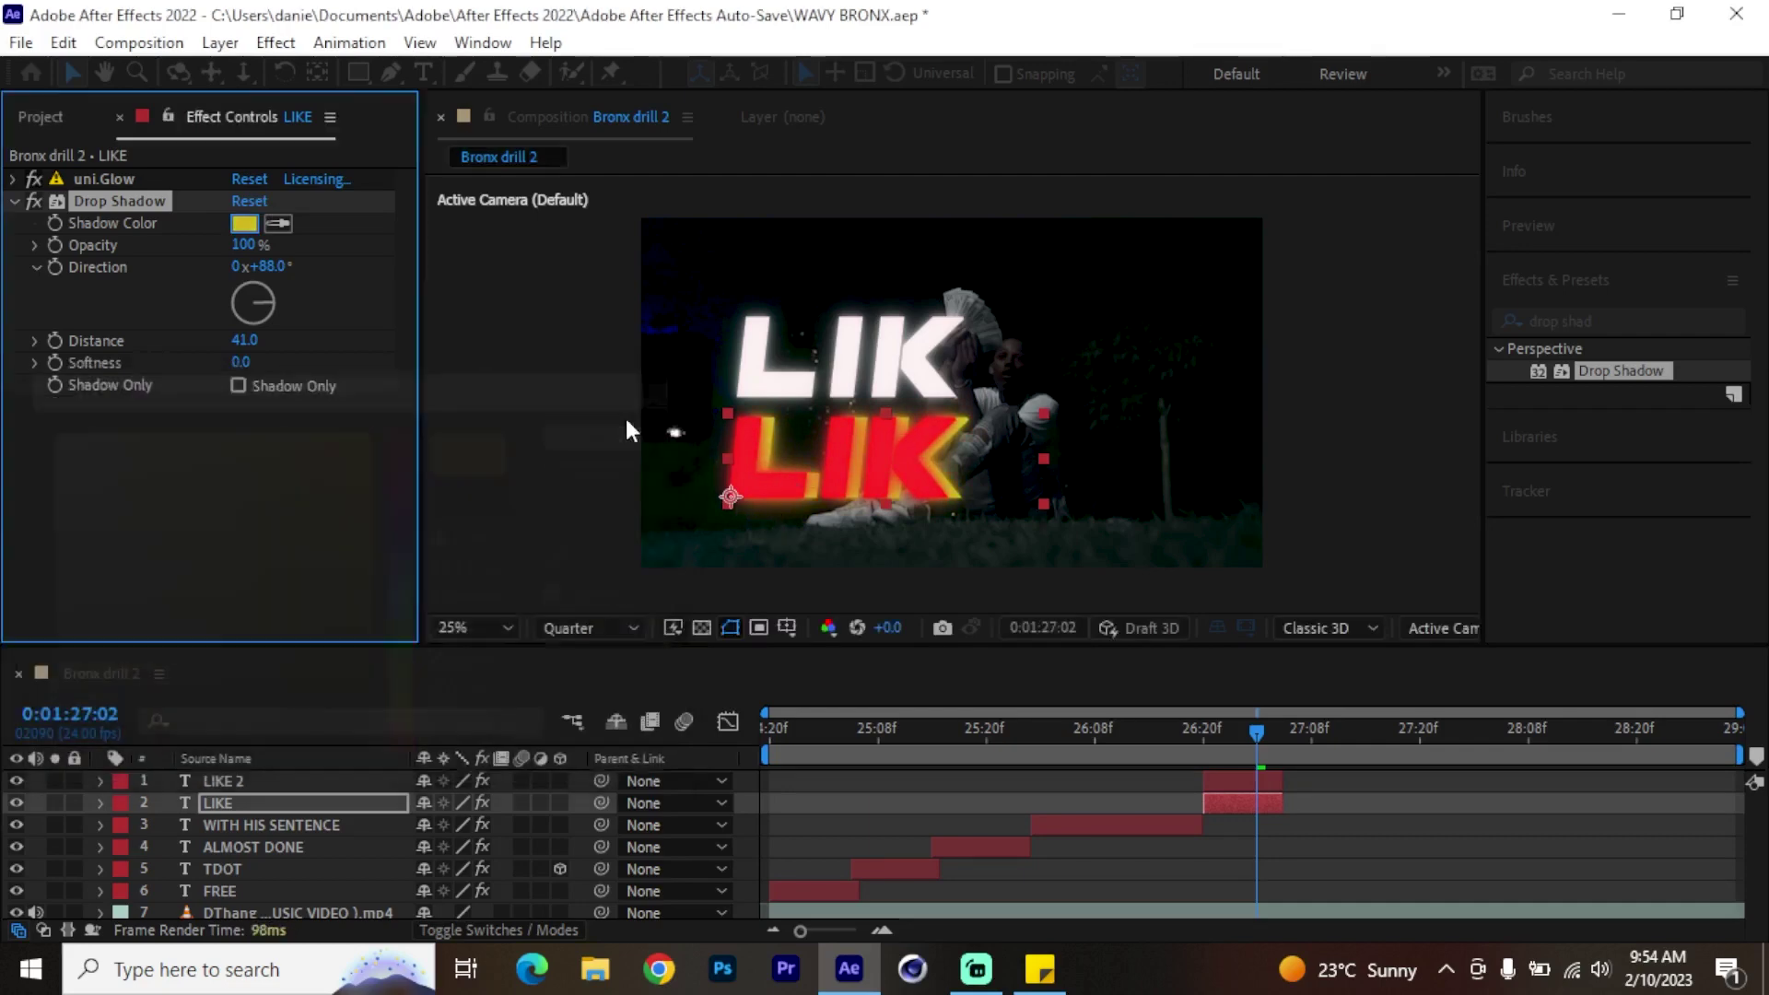
mouse_move(1238, 756)
left_mouse_down()
mouse_move(1183, 753)
mouse_move(1231, 755)
left_mouse_up()
left_click(107, 201)
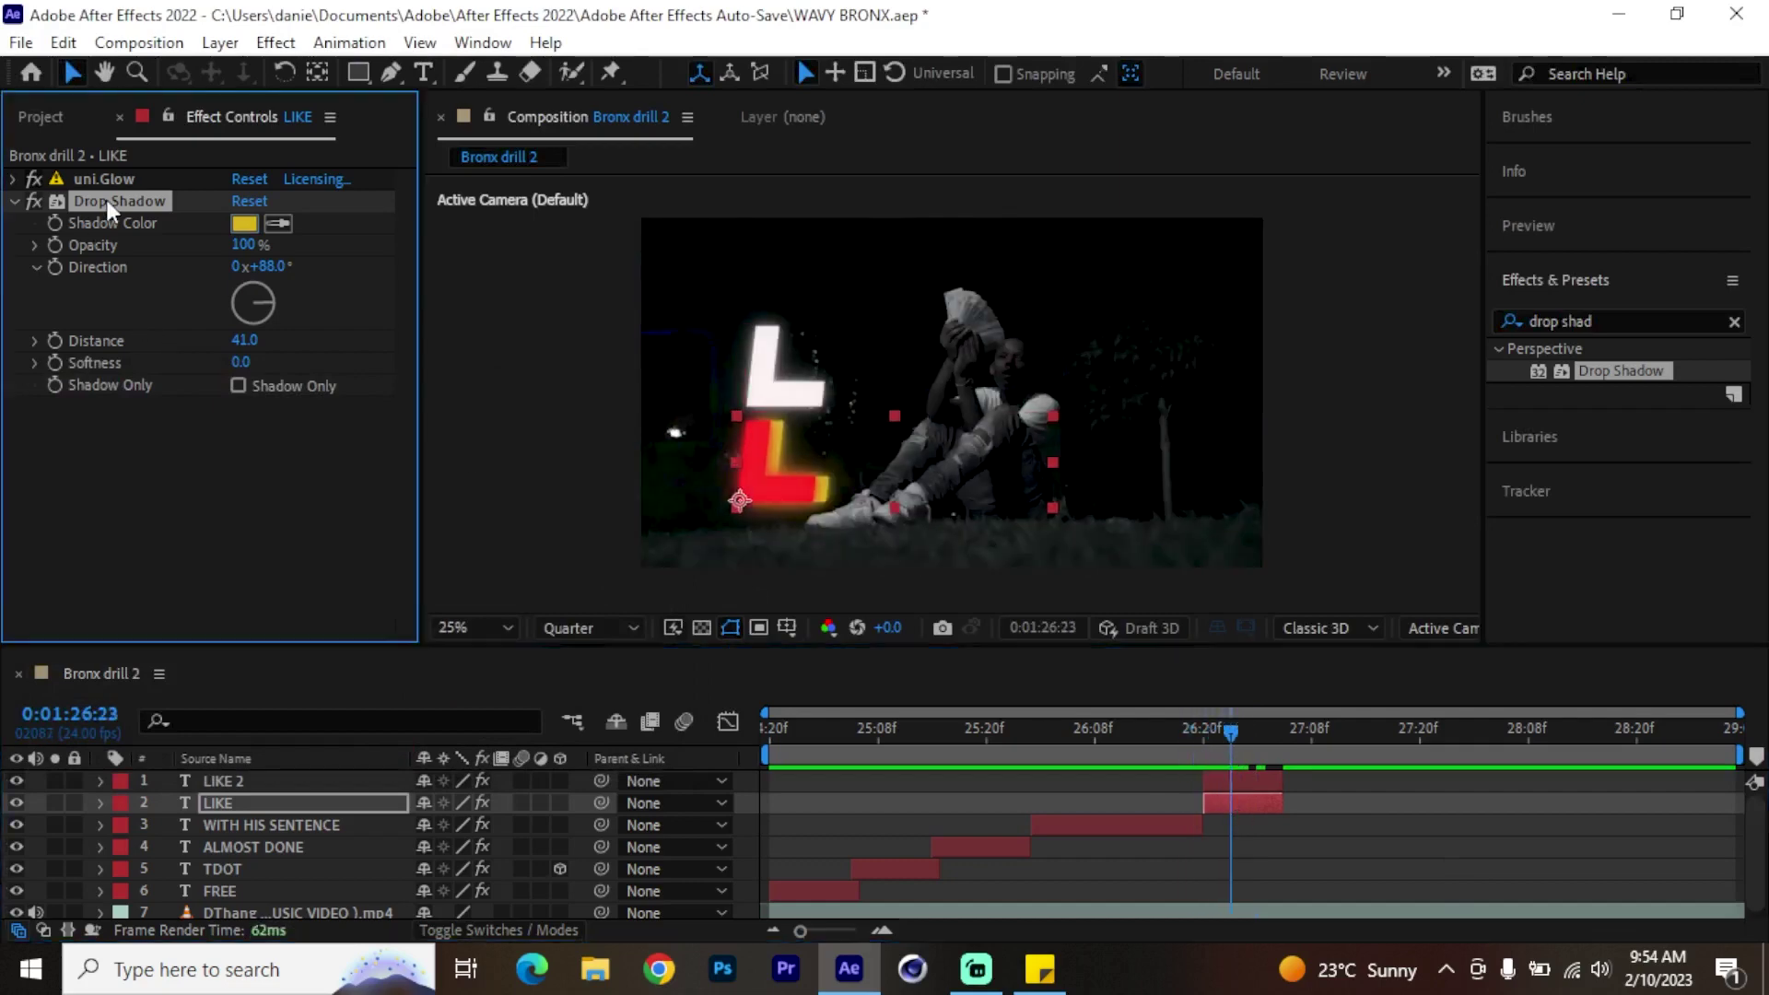
Paste the copied Drop Shadow onto the WITH HIS SENTENCE layer.
left_click(1083, 840)
left_click(1066, 726)
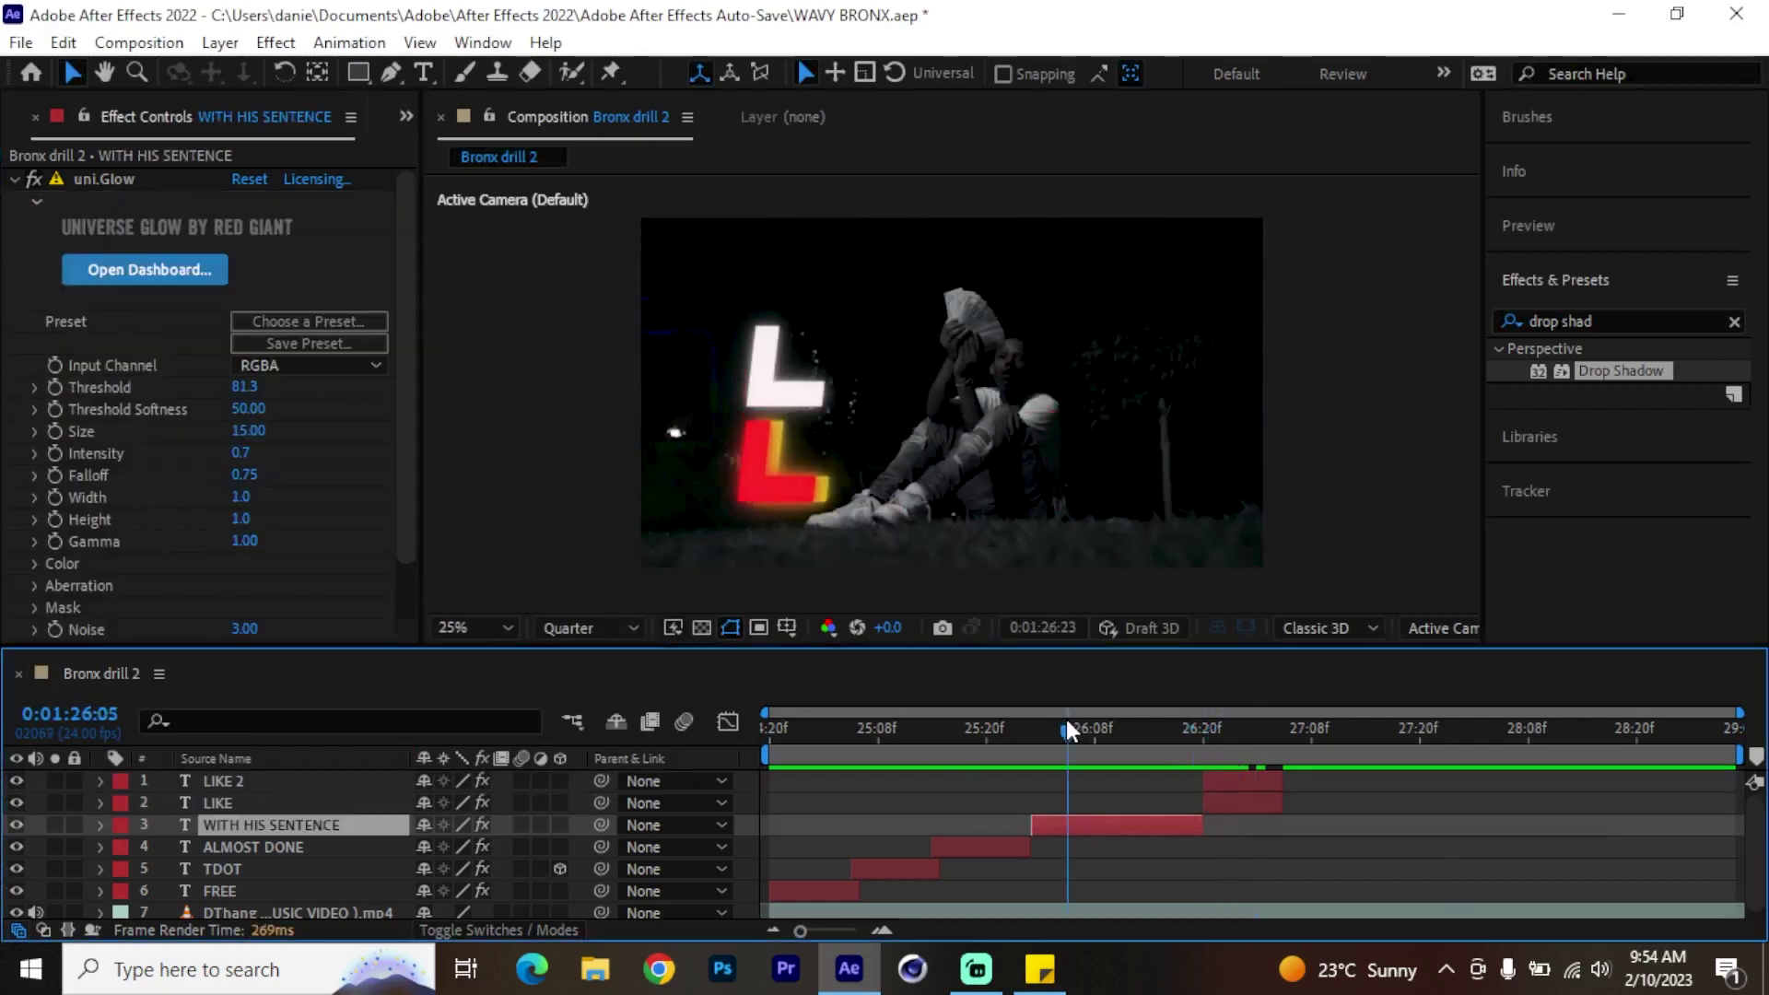
scroll(97, 393, "down", 2)
scroll(65, 268, "up", 2)
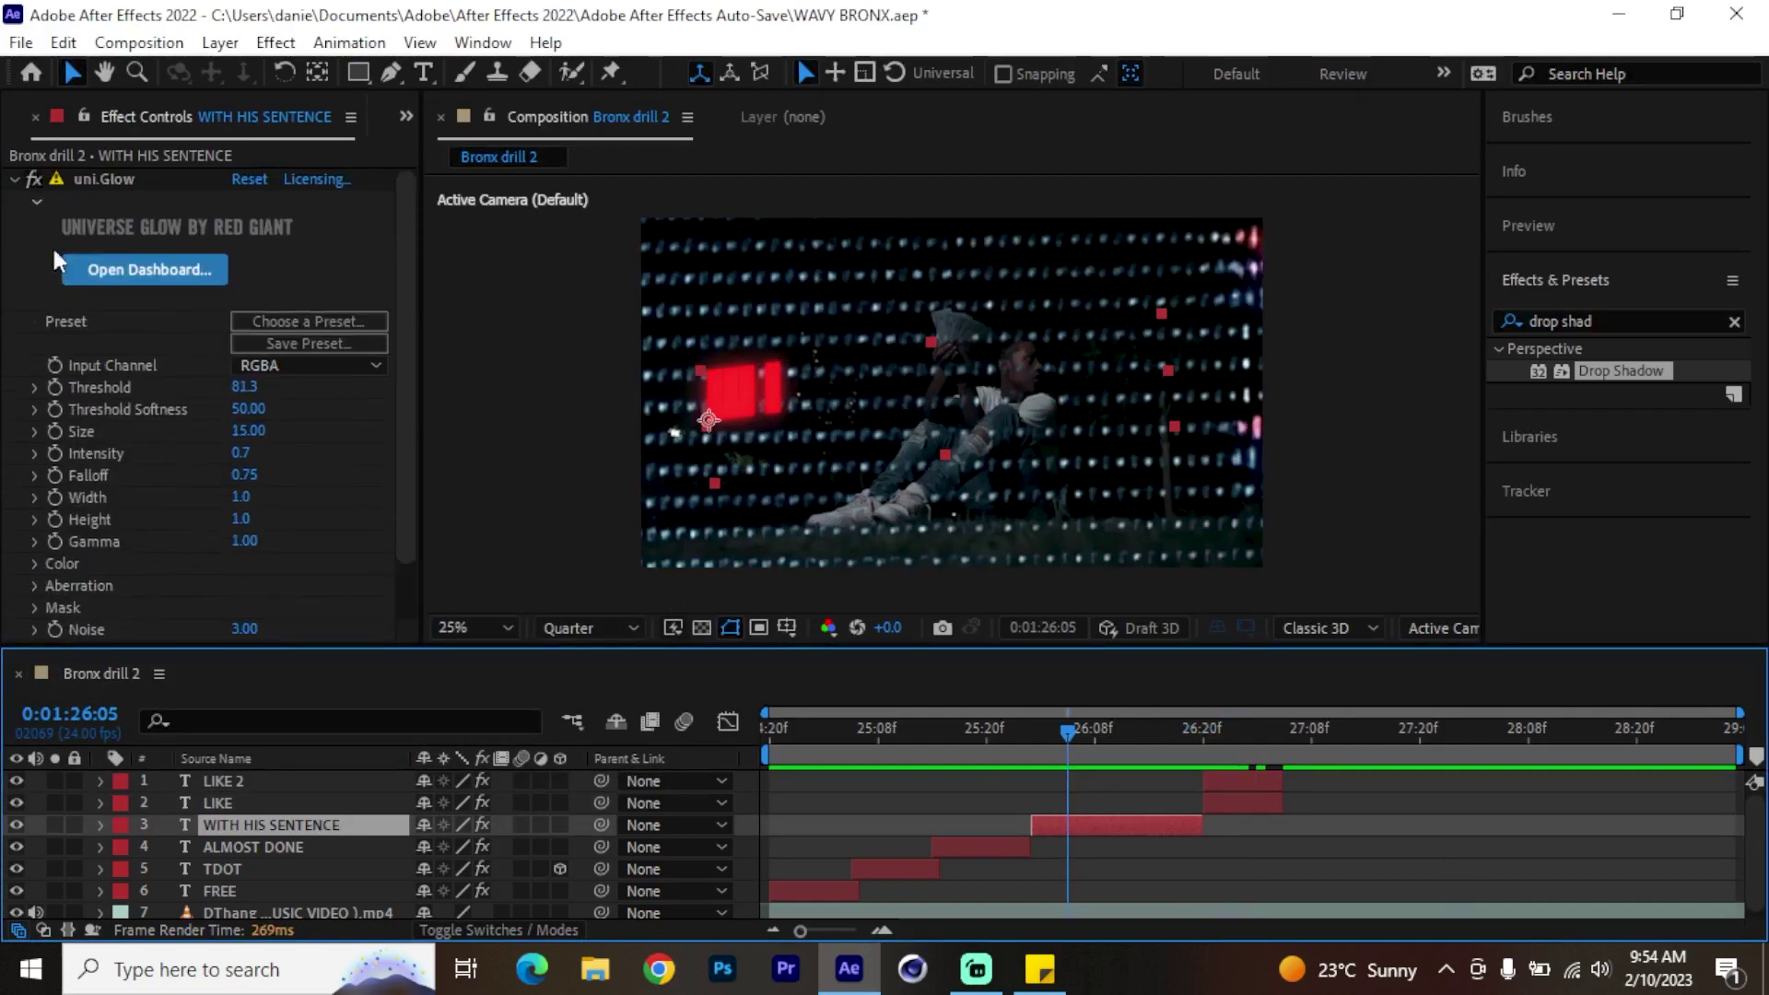
left_click(13, 184)
key("ctrl+v")
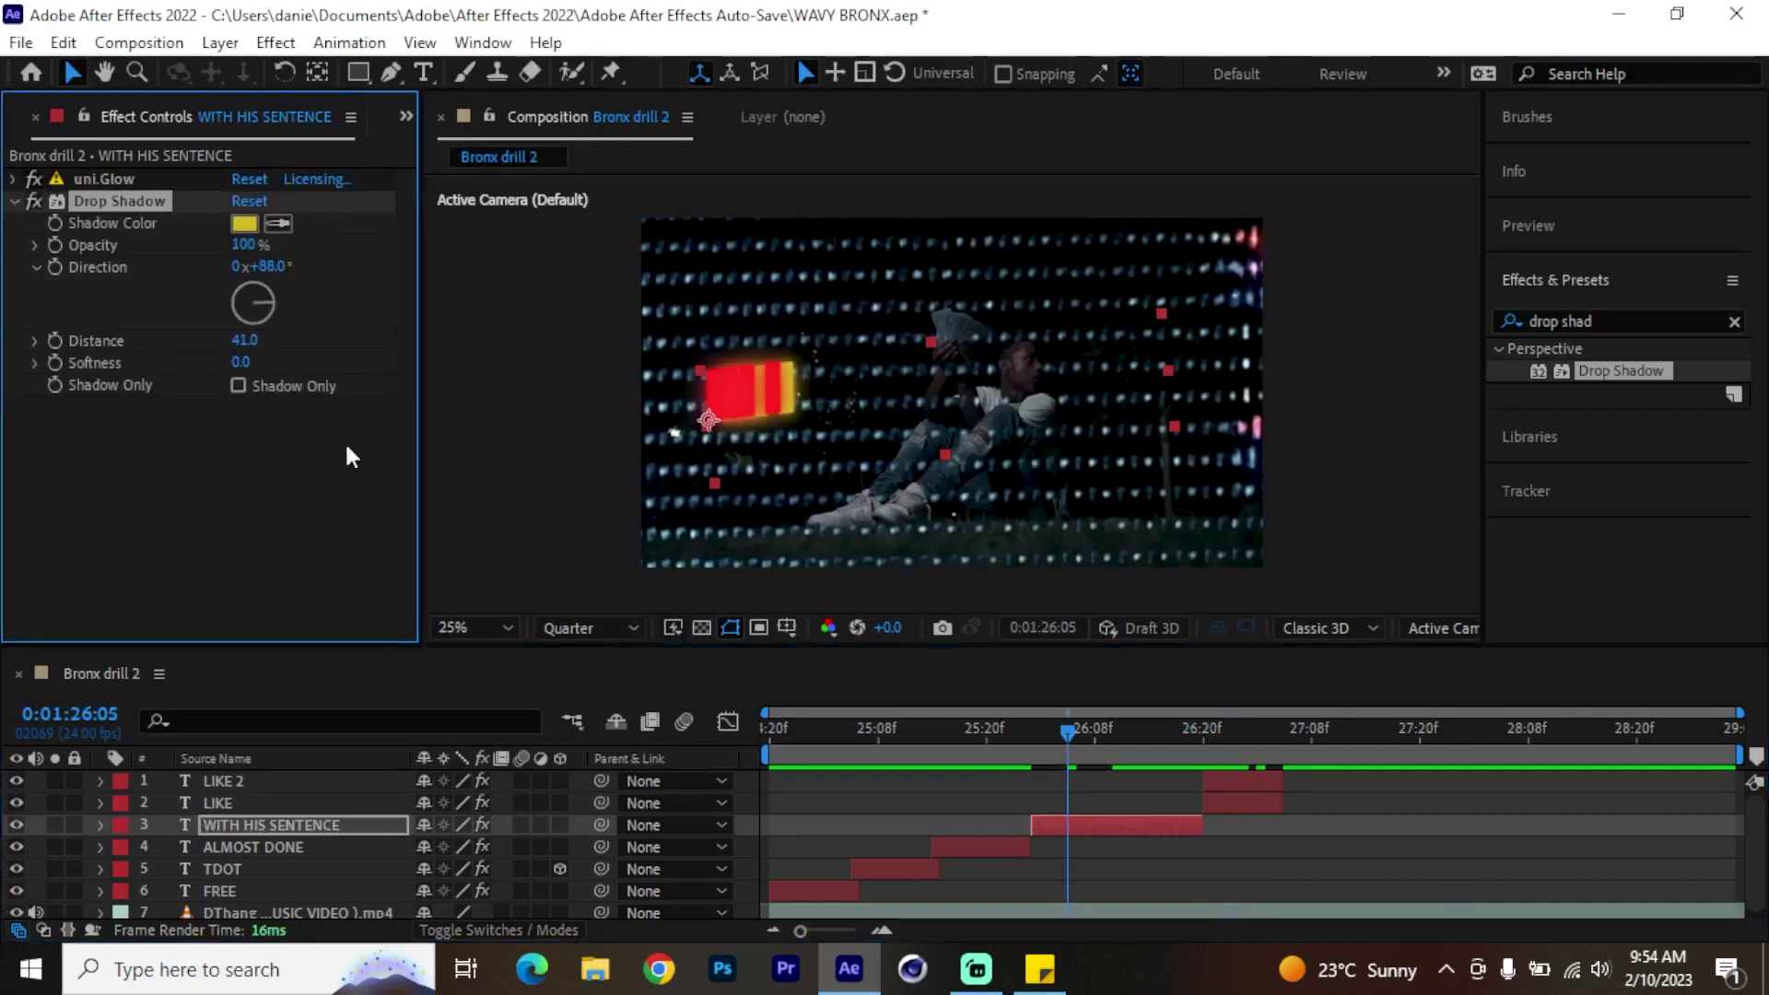
Make the WITH HIS SENTENCE shadow colour black and select its Drop Shadow effect.
left_click_drag(1094, 746, 1164, 744)
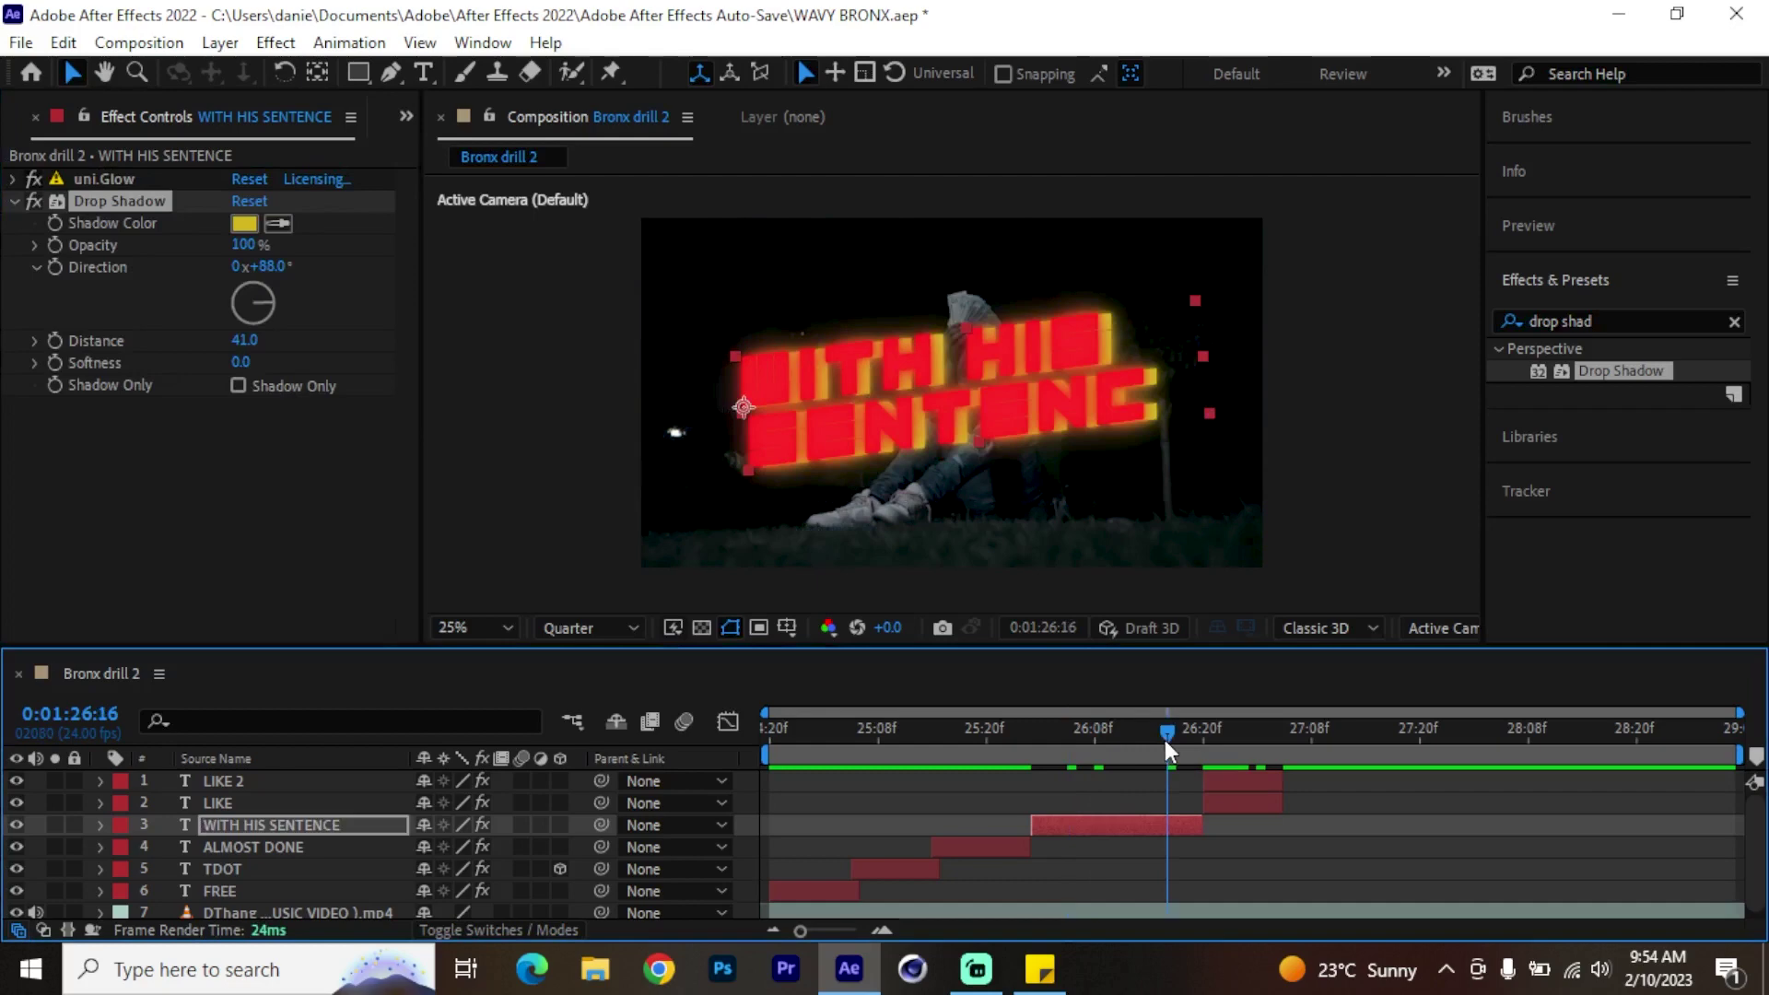
left_click(243, 226)
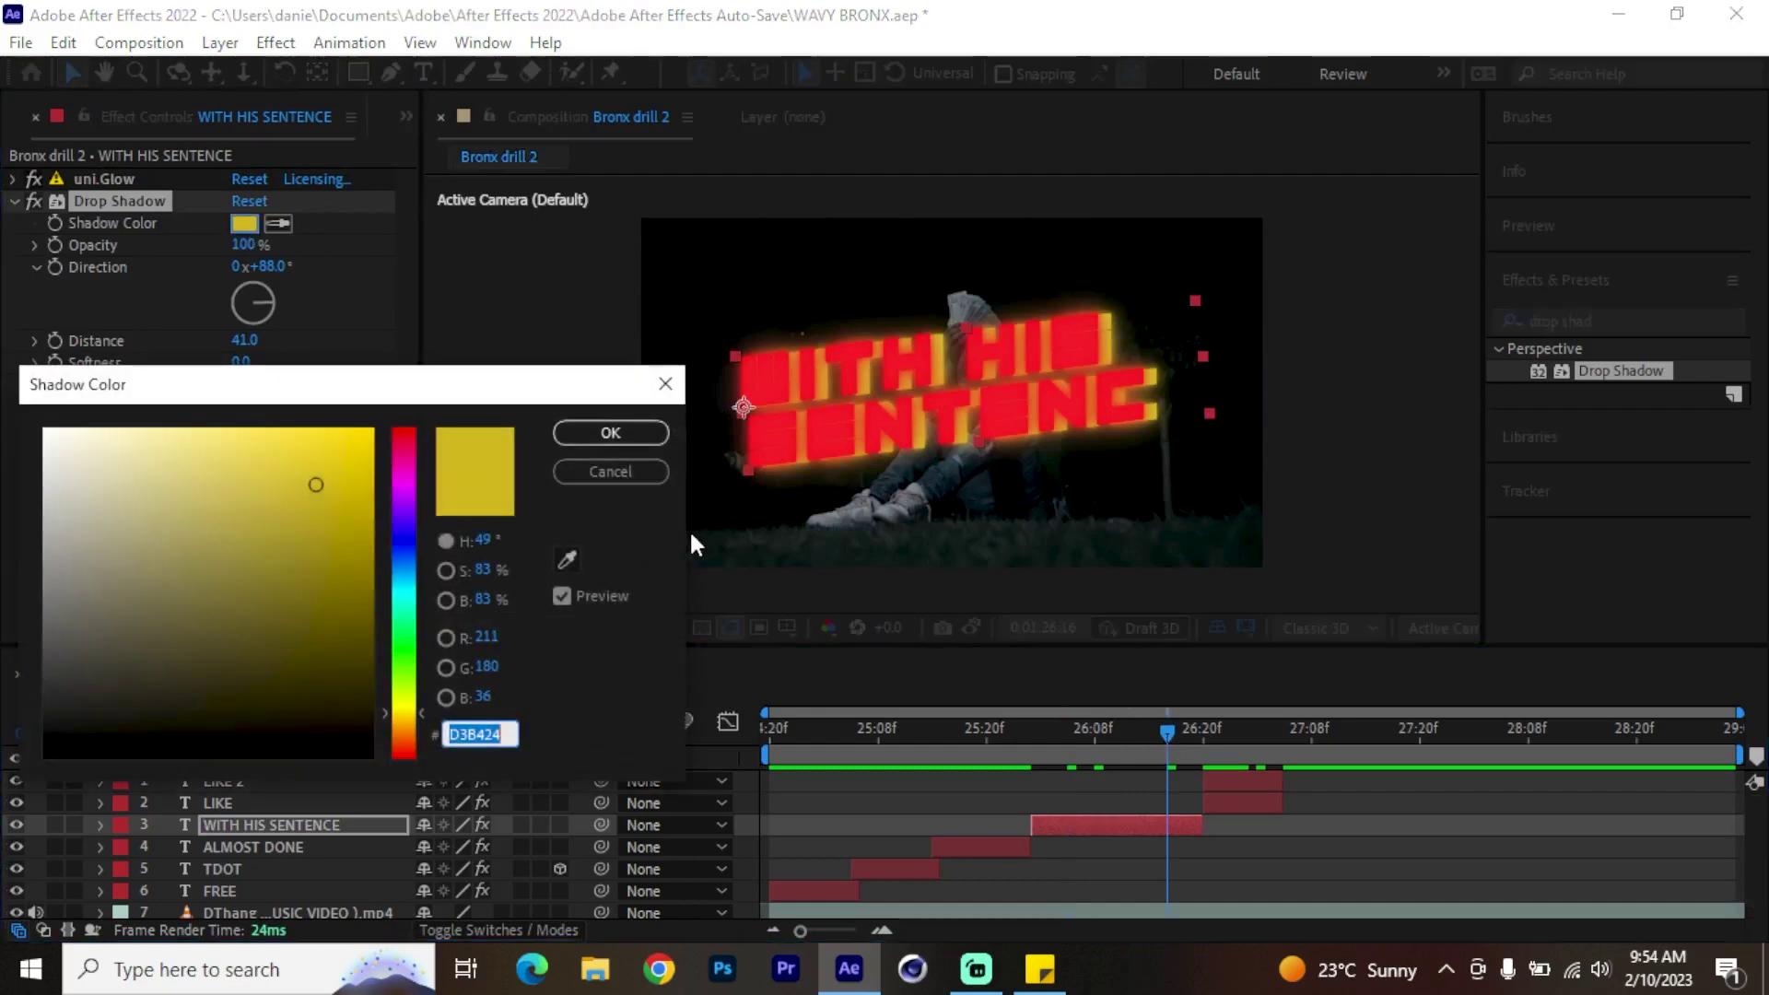
left_click_drag(320, 662, 344, 757)
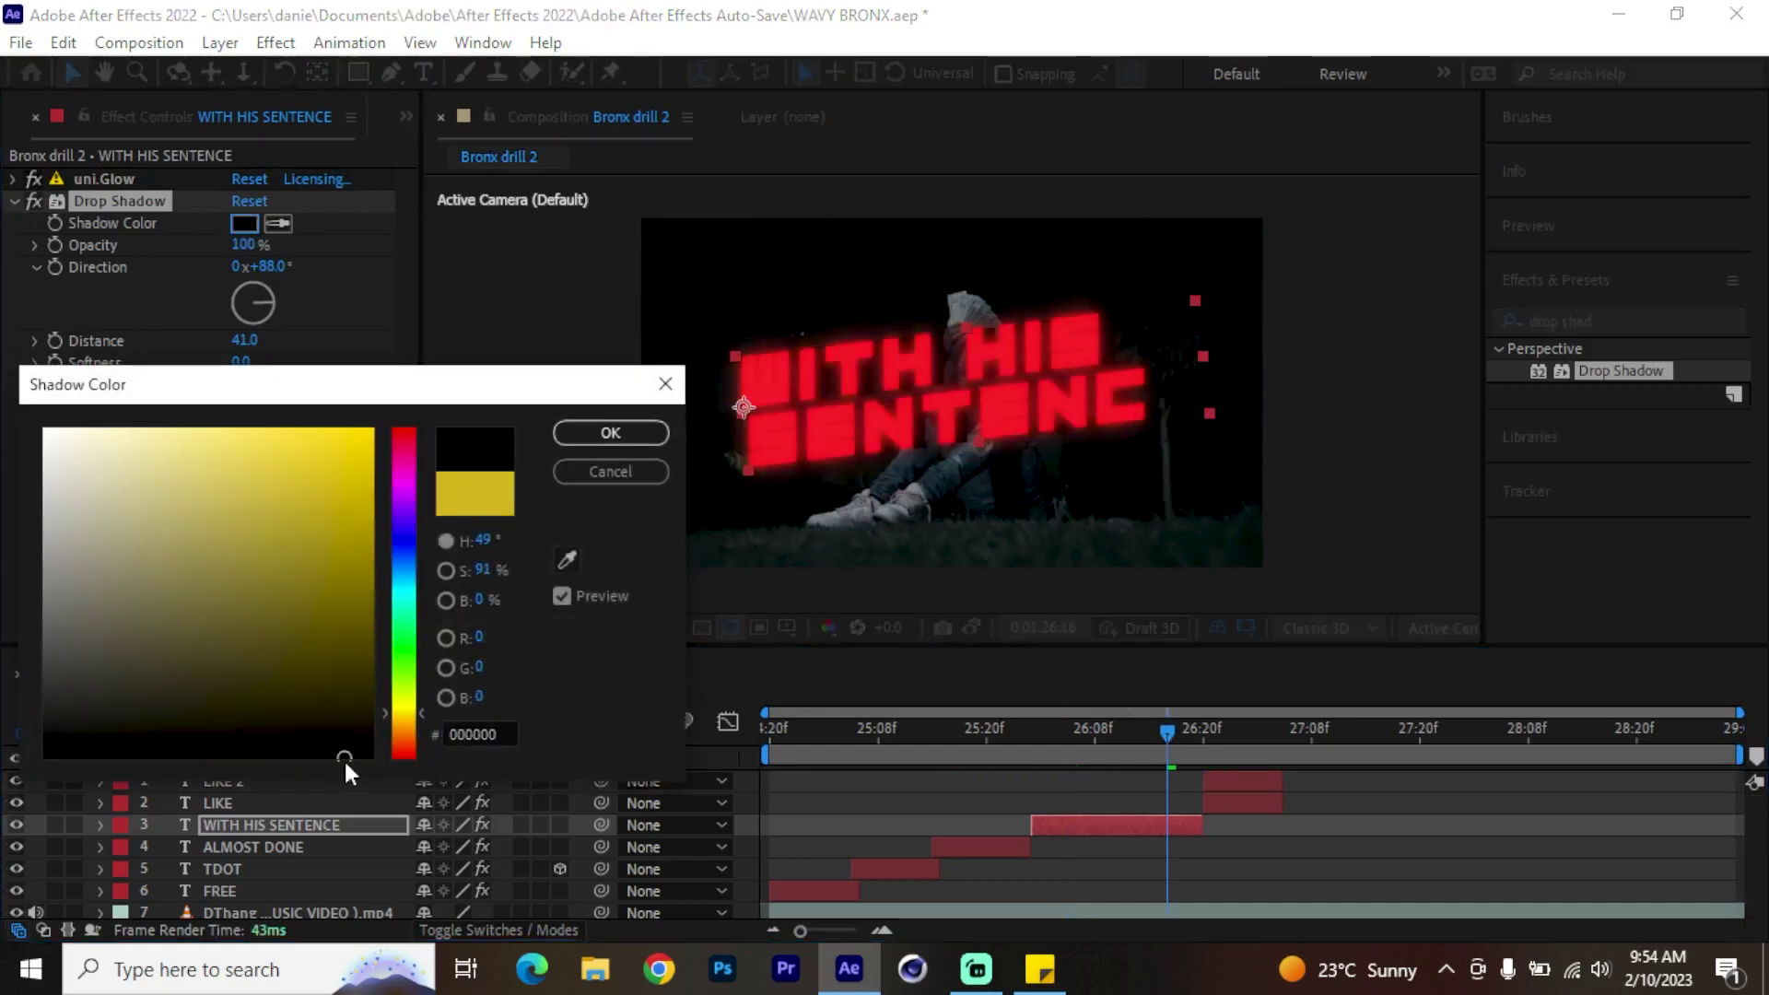
left_click(608, 435)
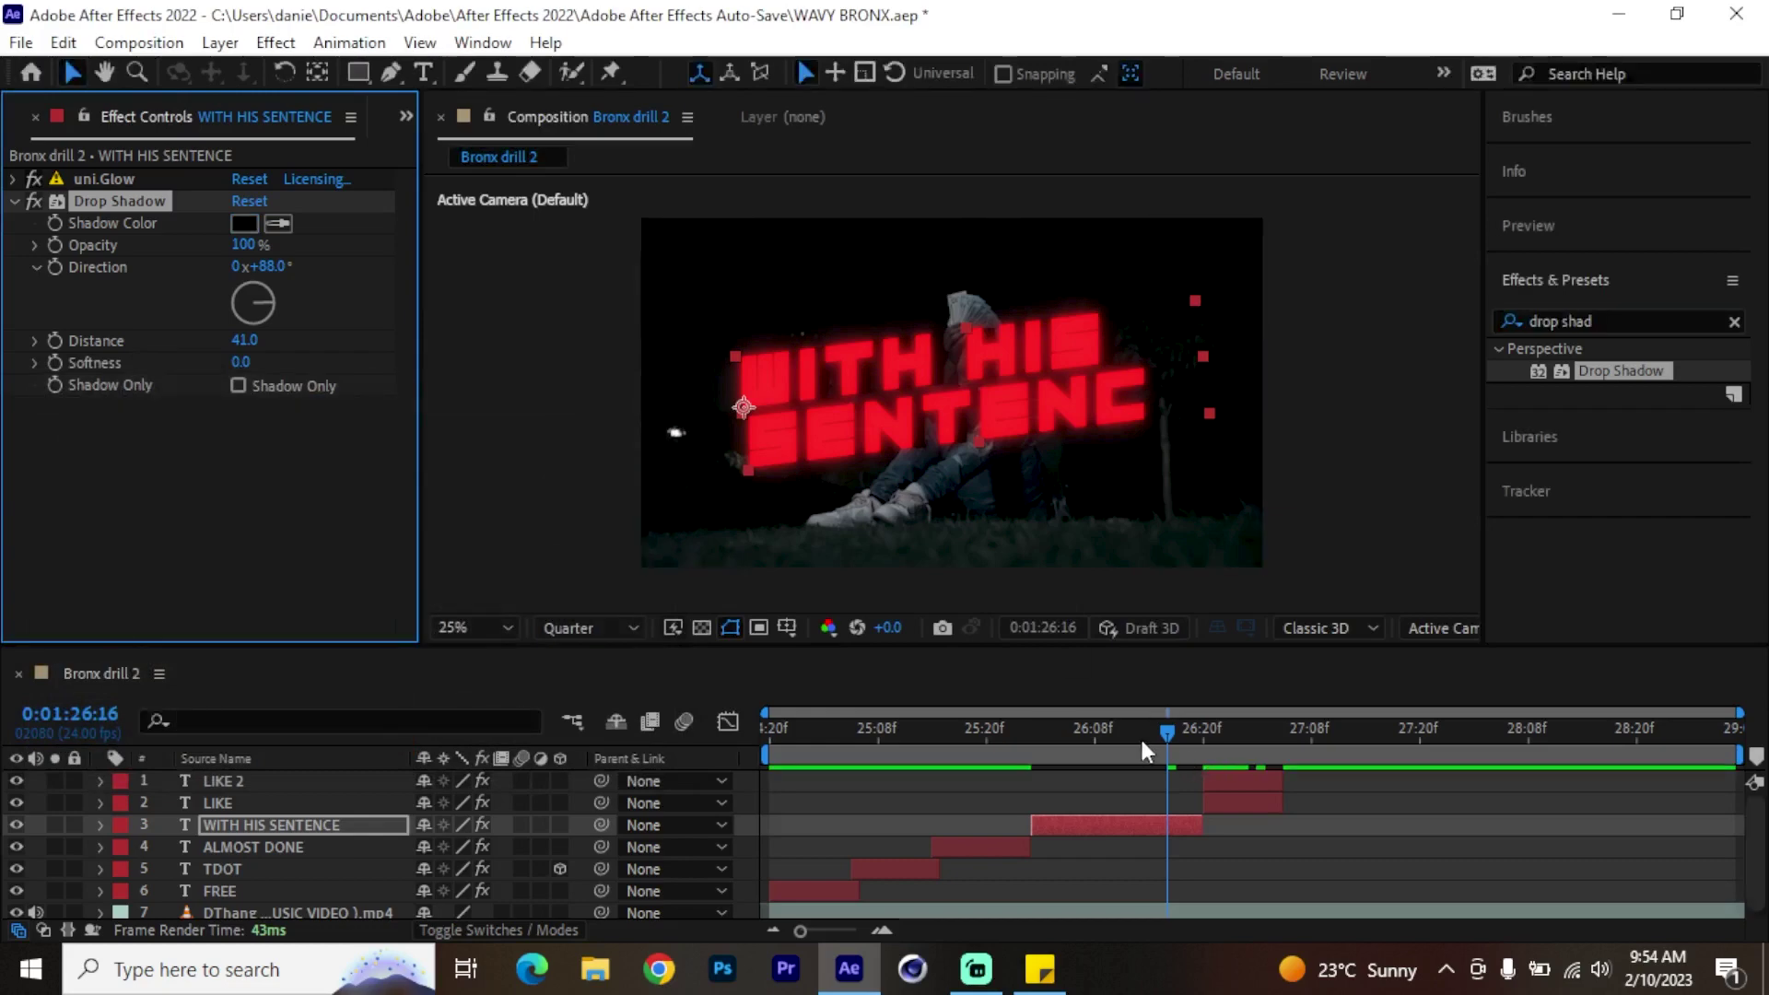
mouse_move(1141, 739)
left_mouse_down()
mouse_move(1104, 738)
mouse_move(1150, 747)
left_mouse_up()
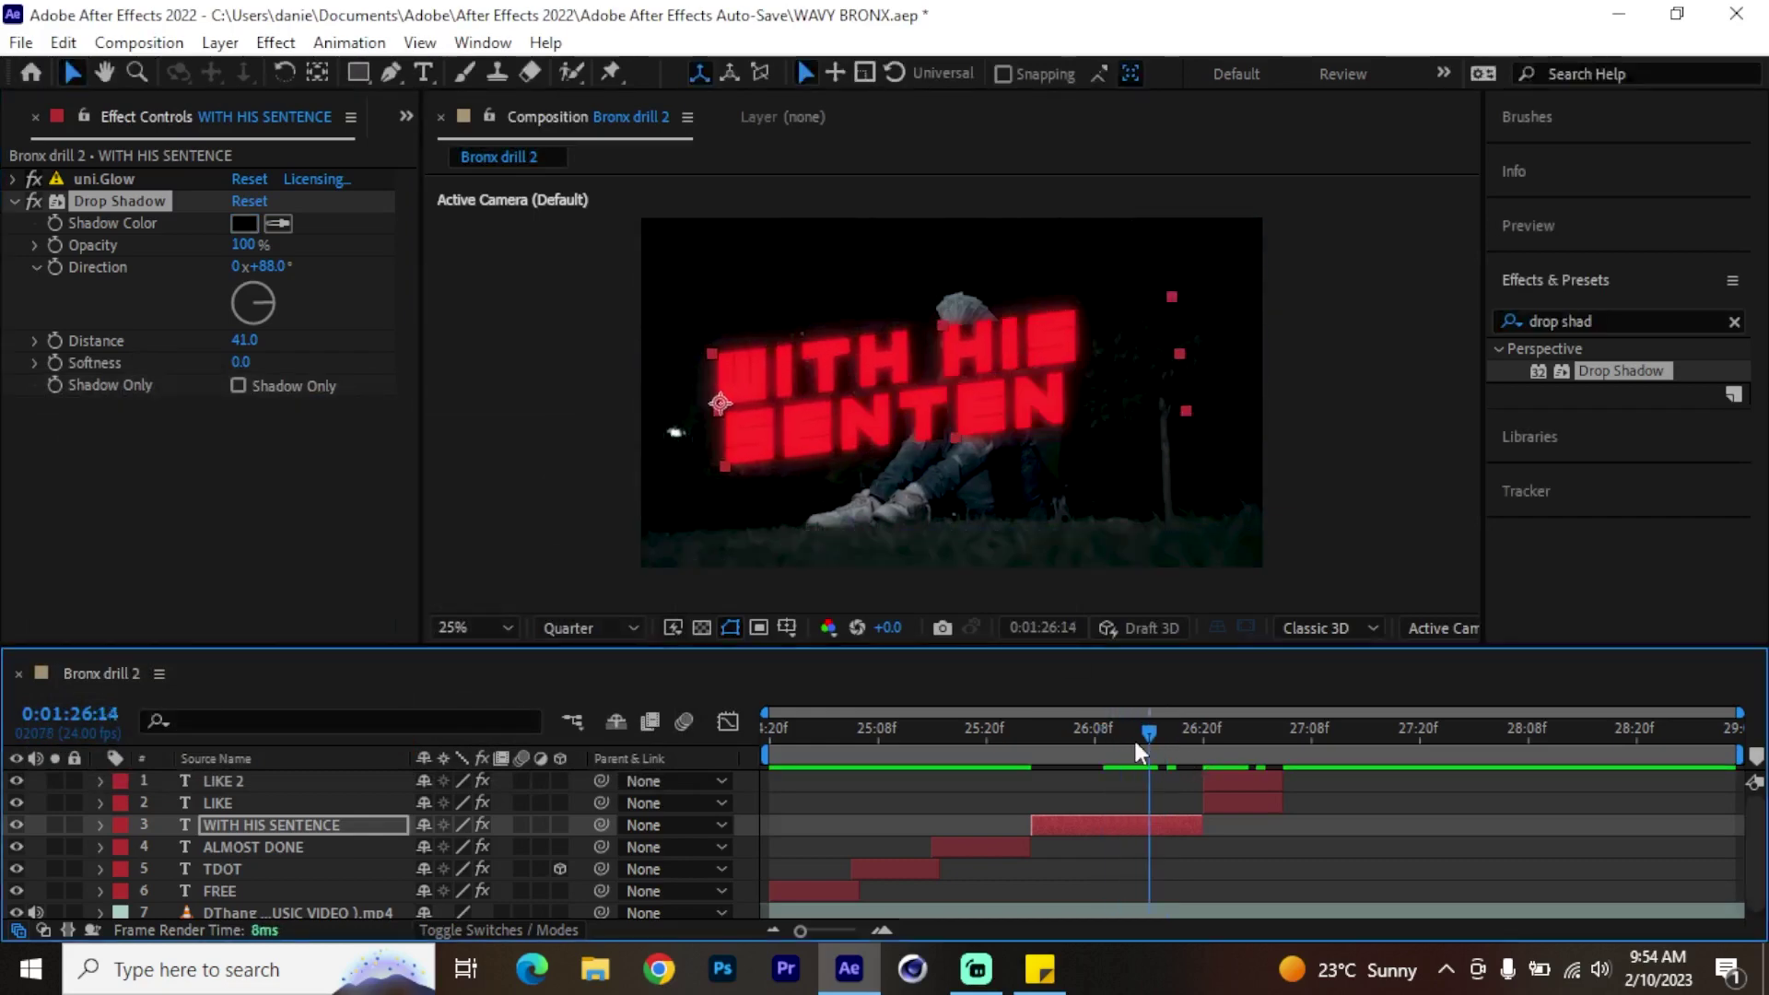
left_click(114, 199)
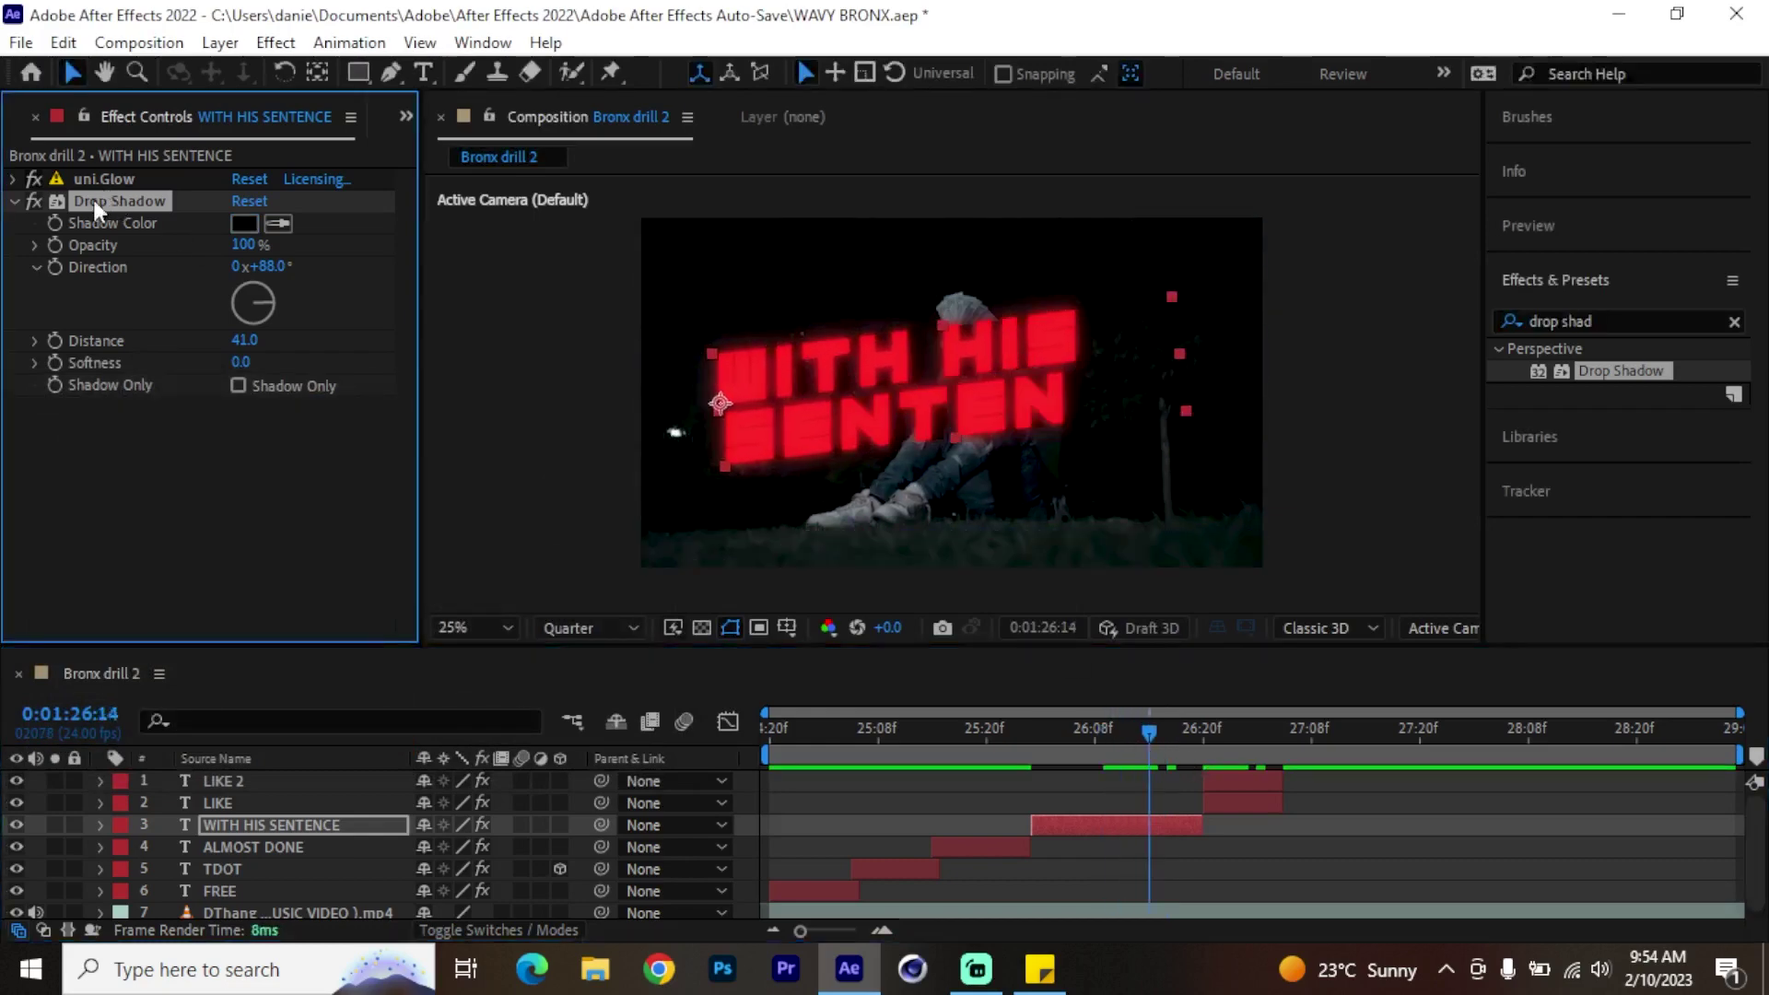
Add the black drop shadow to the ALMOST DONE and TDOT layers.
left_click(986, 852)
left_click(951, 728)
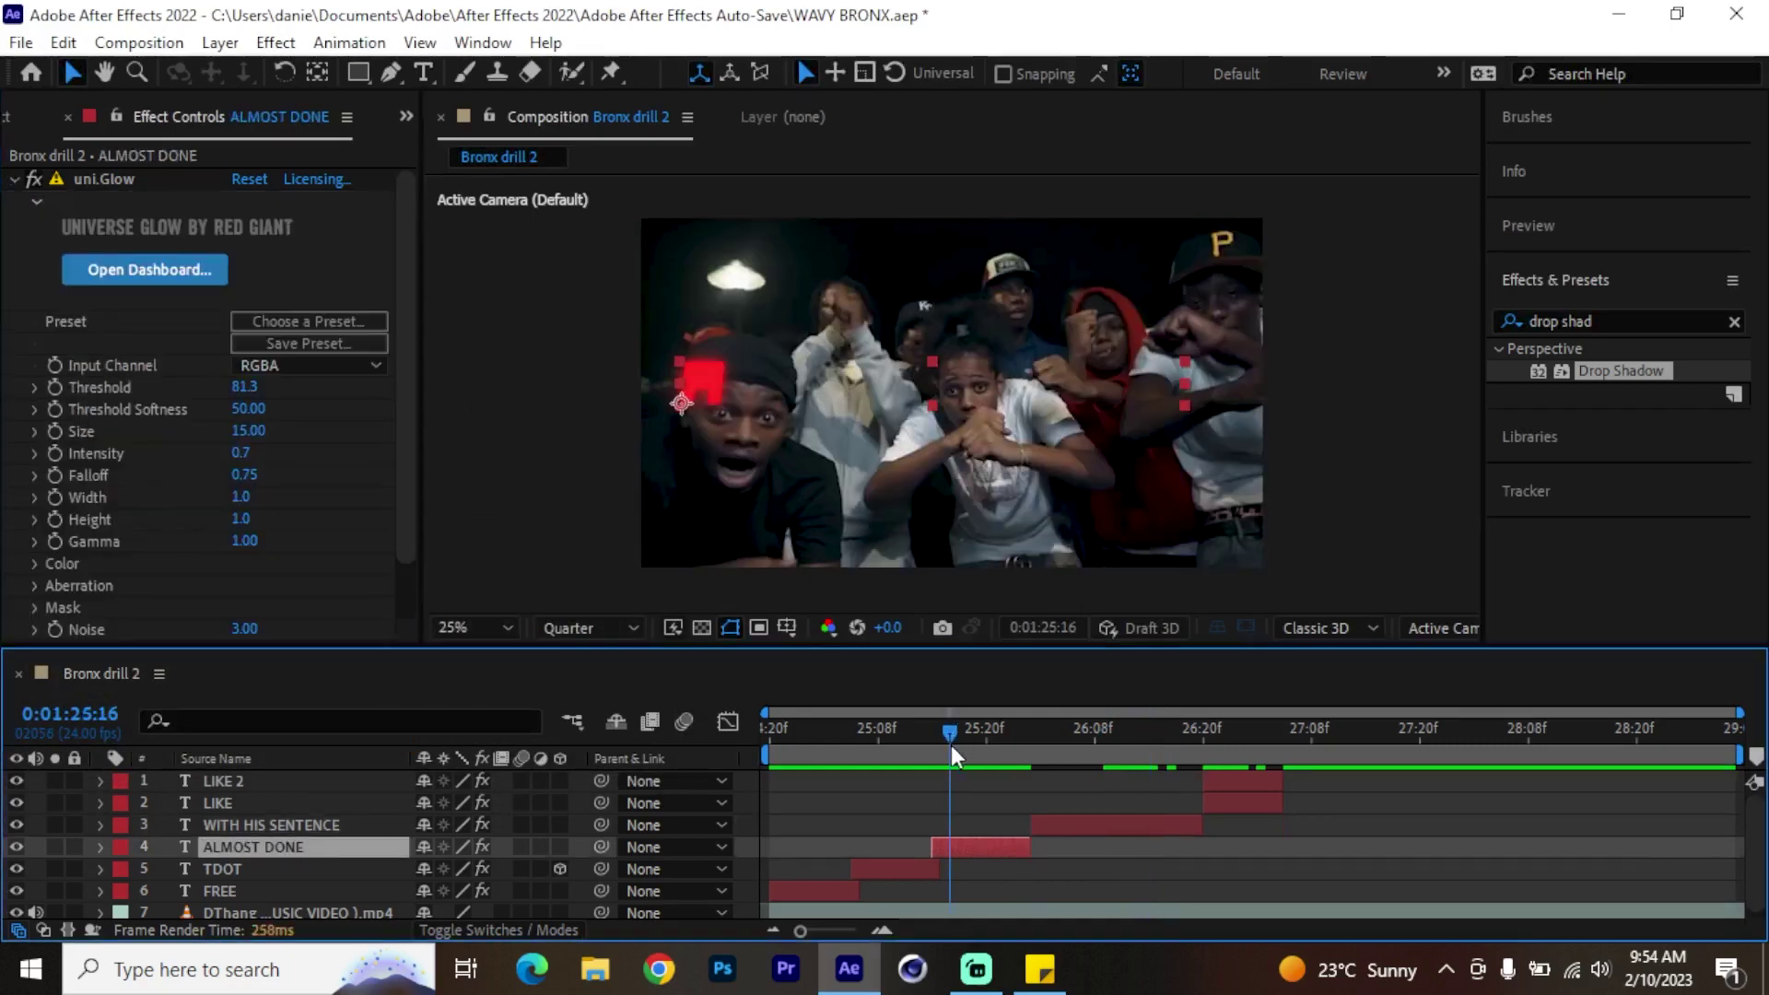
left_click(15, 181)
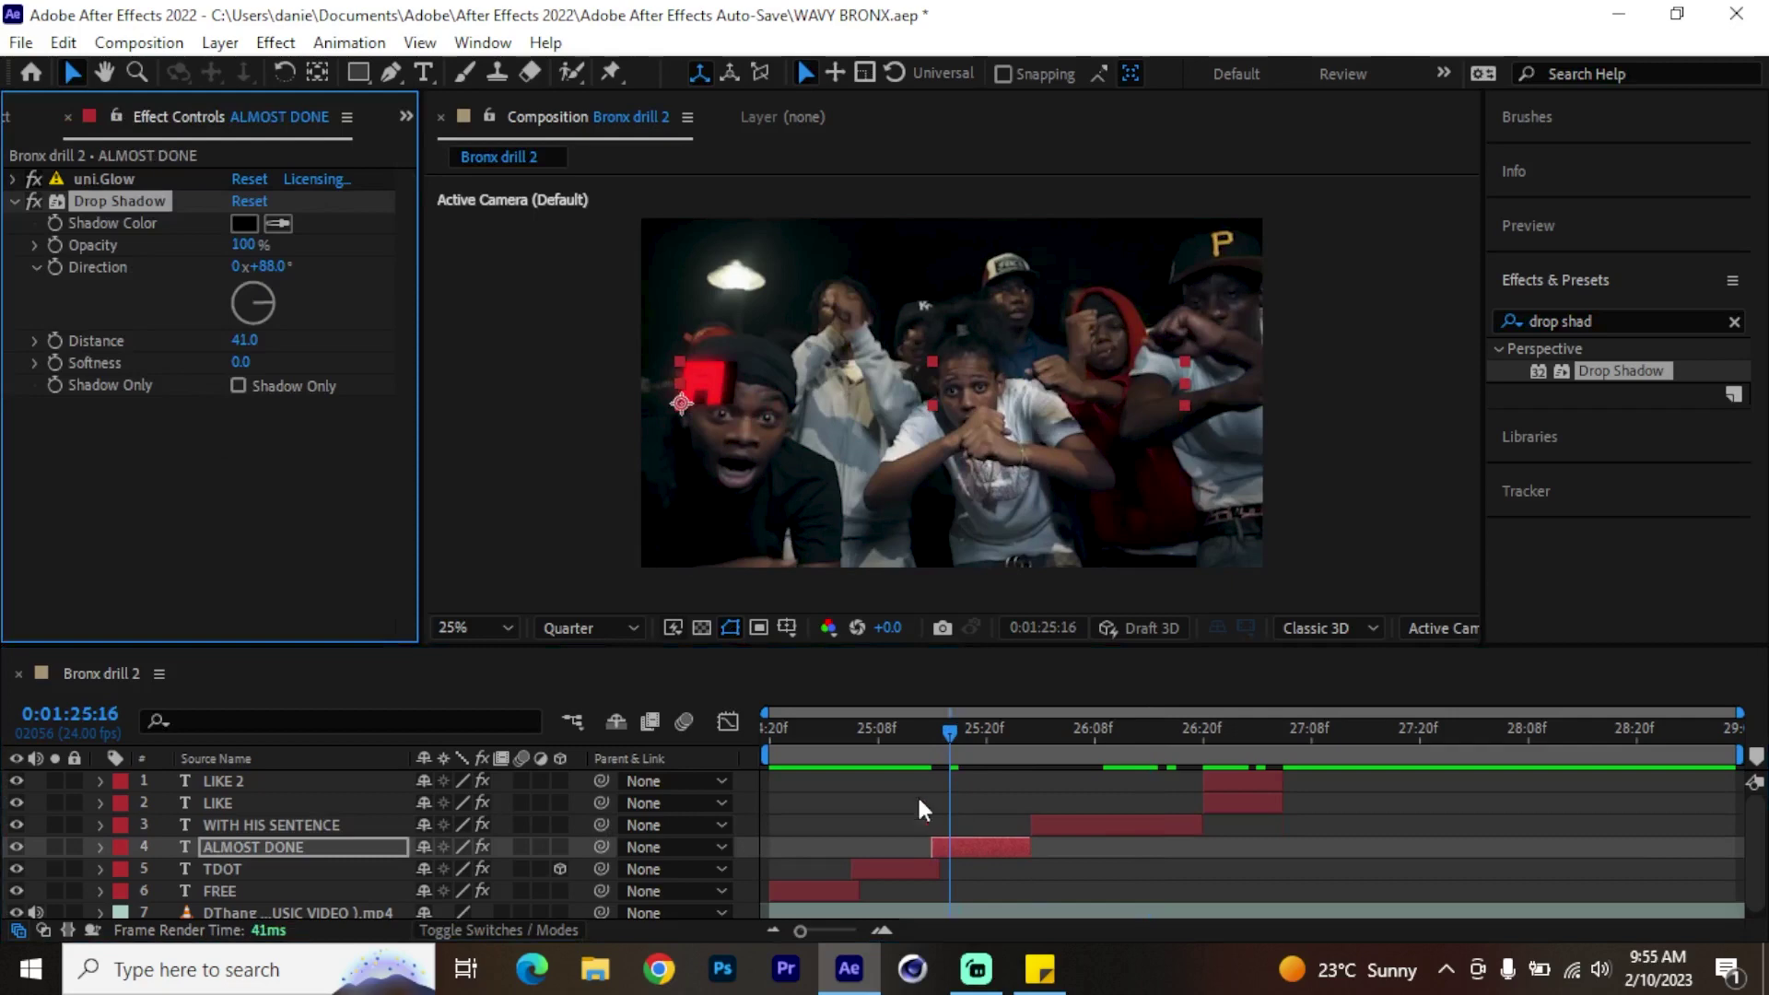
left_click(886, 727)
left_click(882, 869)
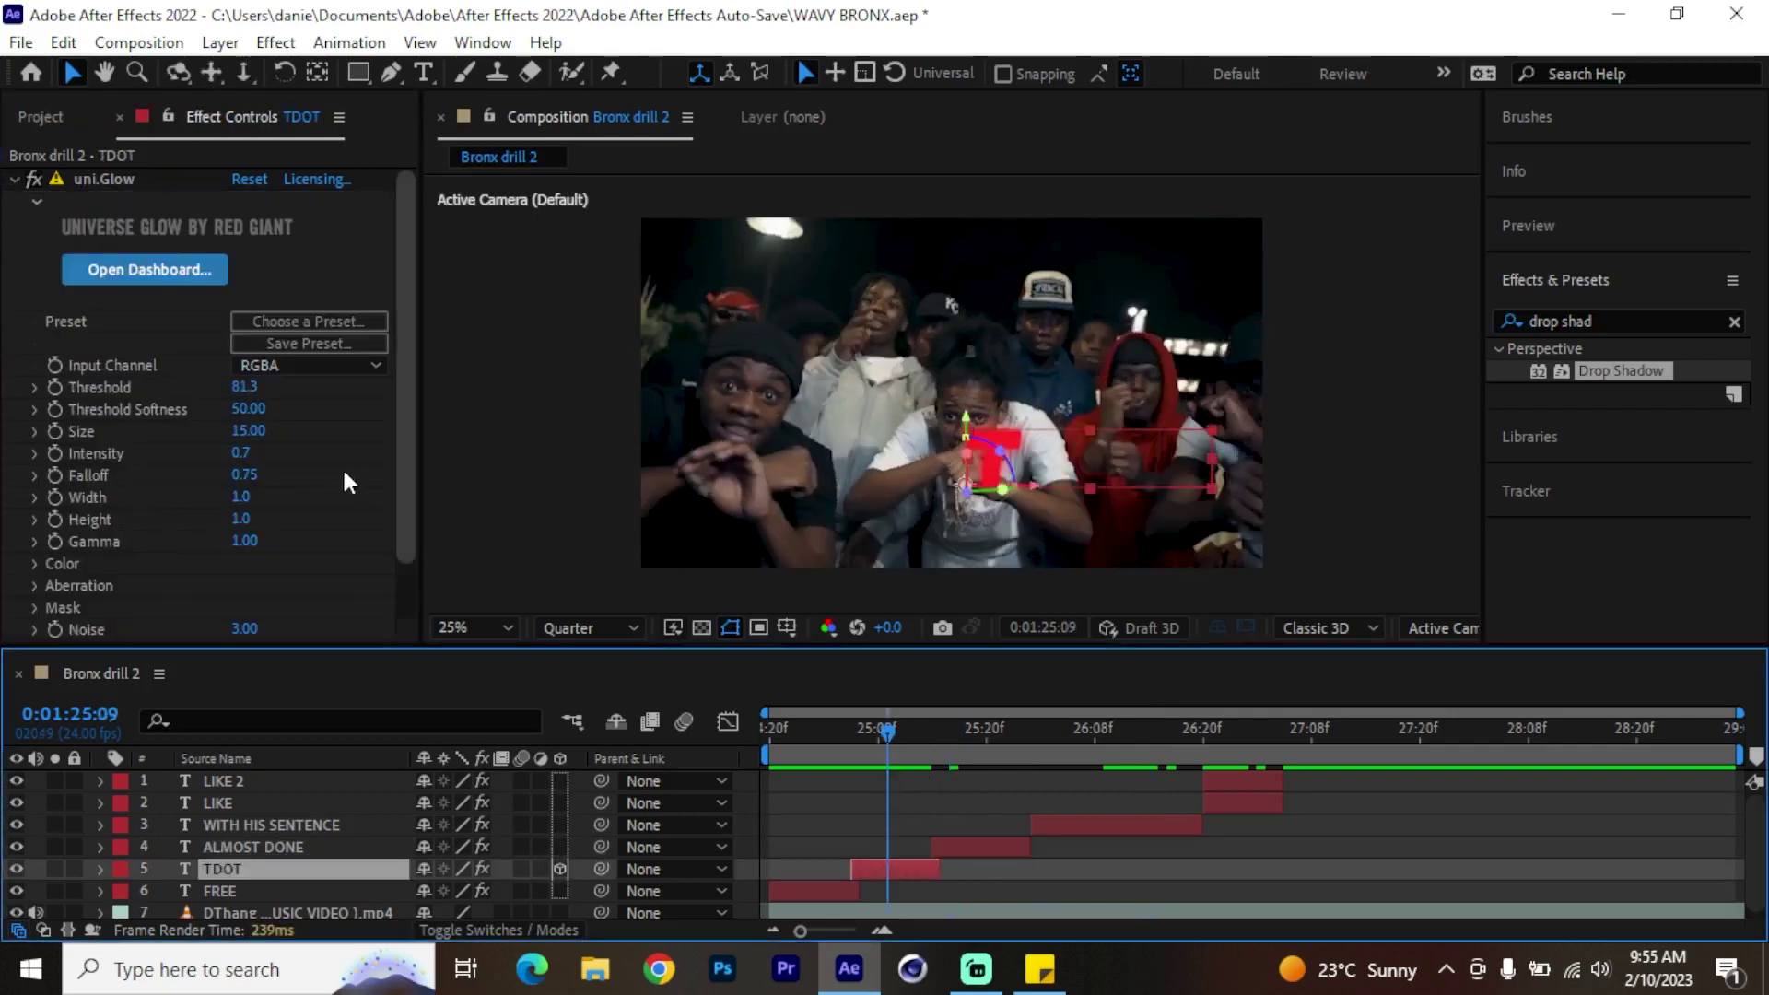
key("ctrl+alt+shift+e")
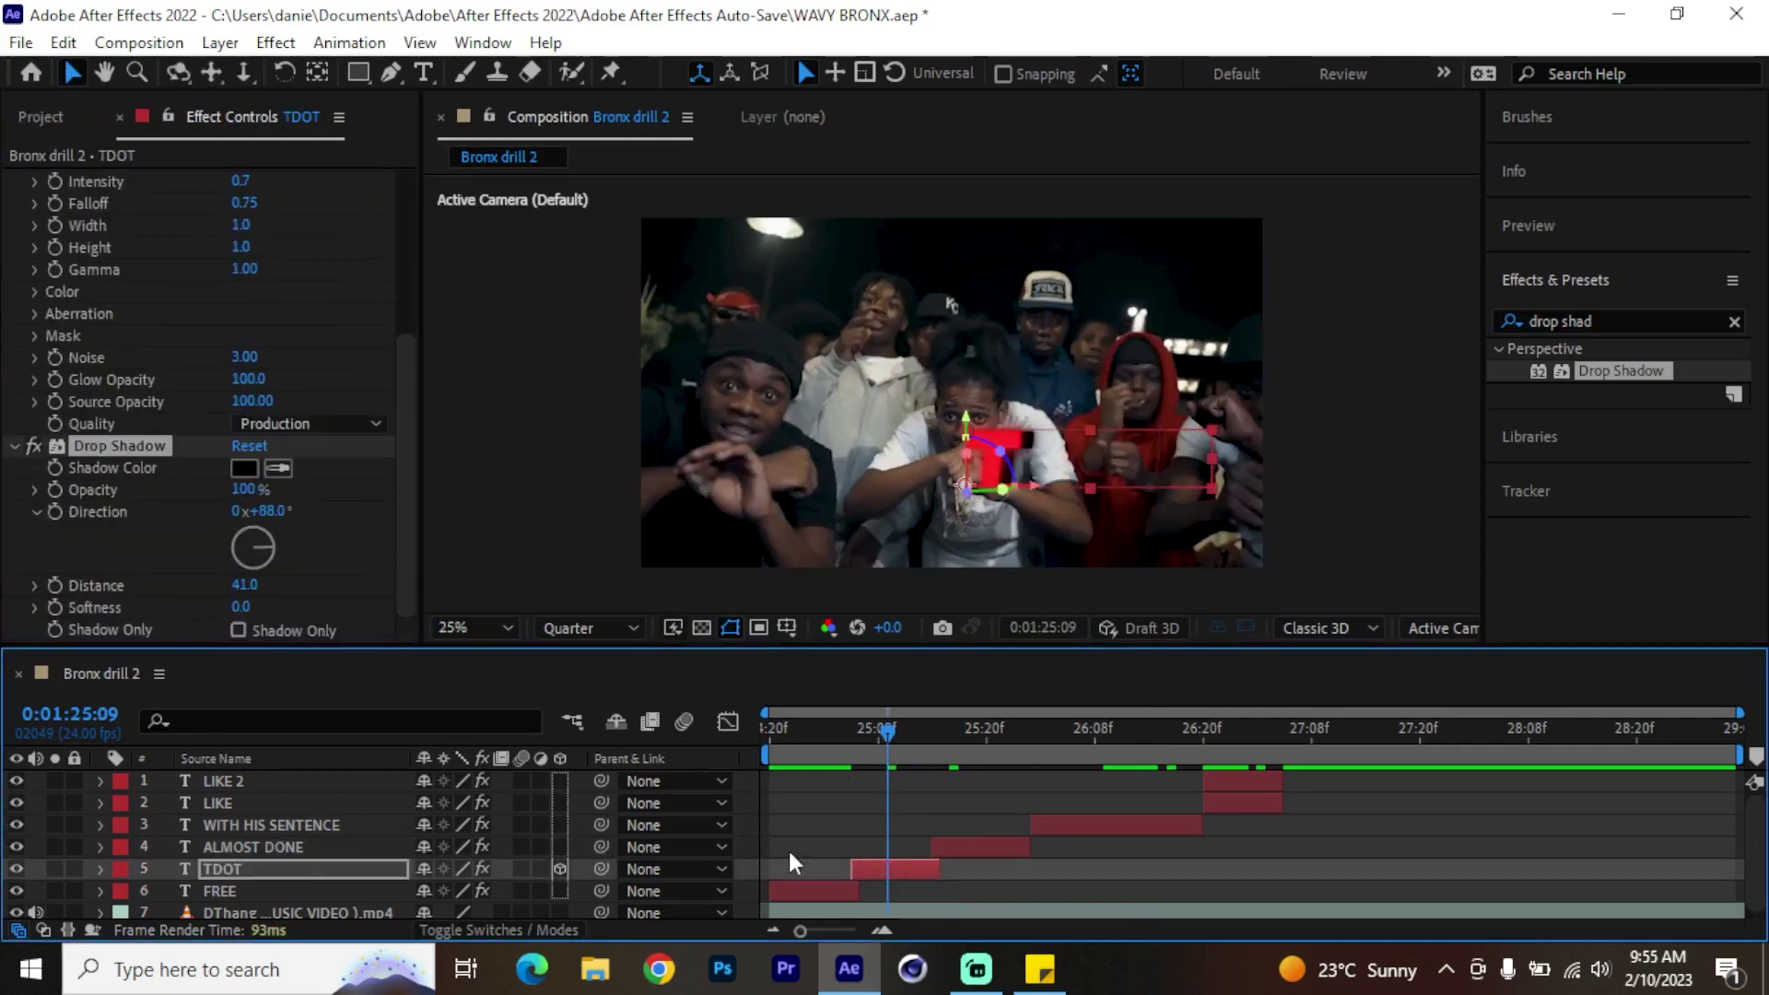
Paste the drop shadow onto FREE and scrub through the lyrics from 25:00.
left_click(834, 889)
left_click(804, 727)
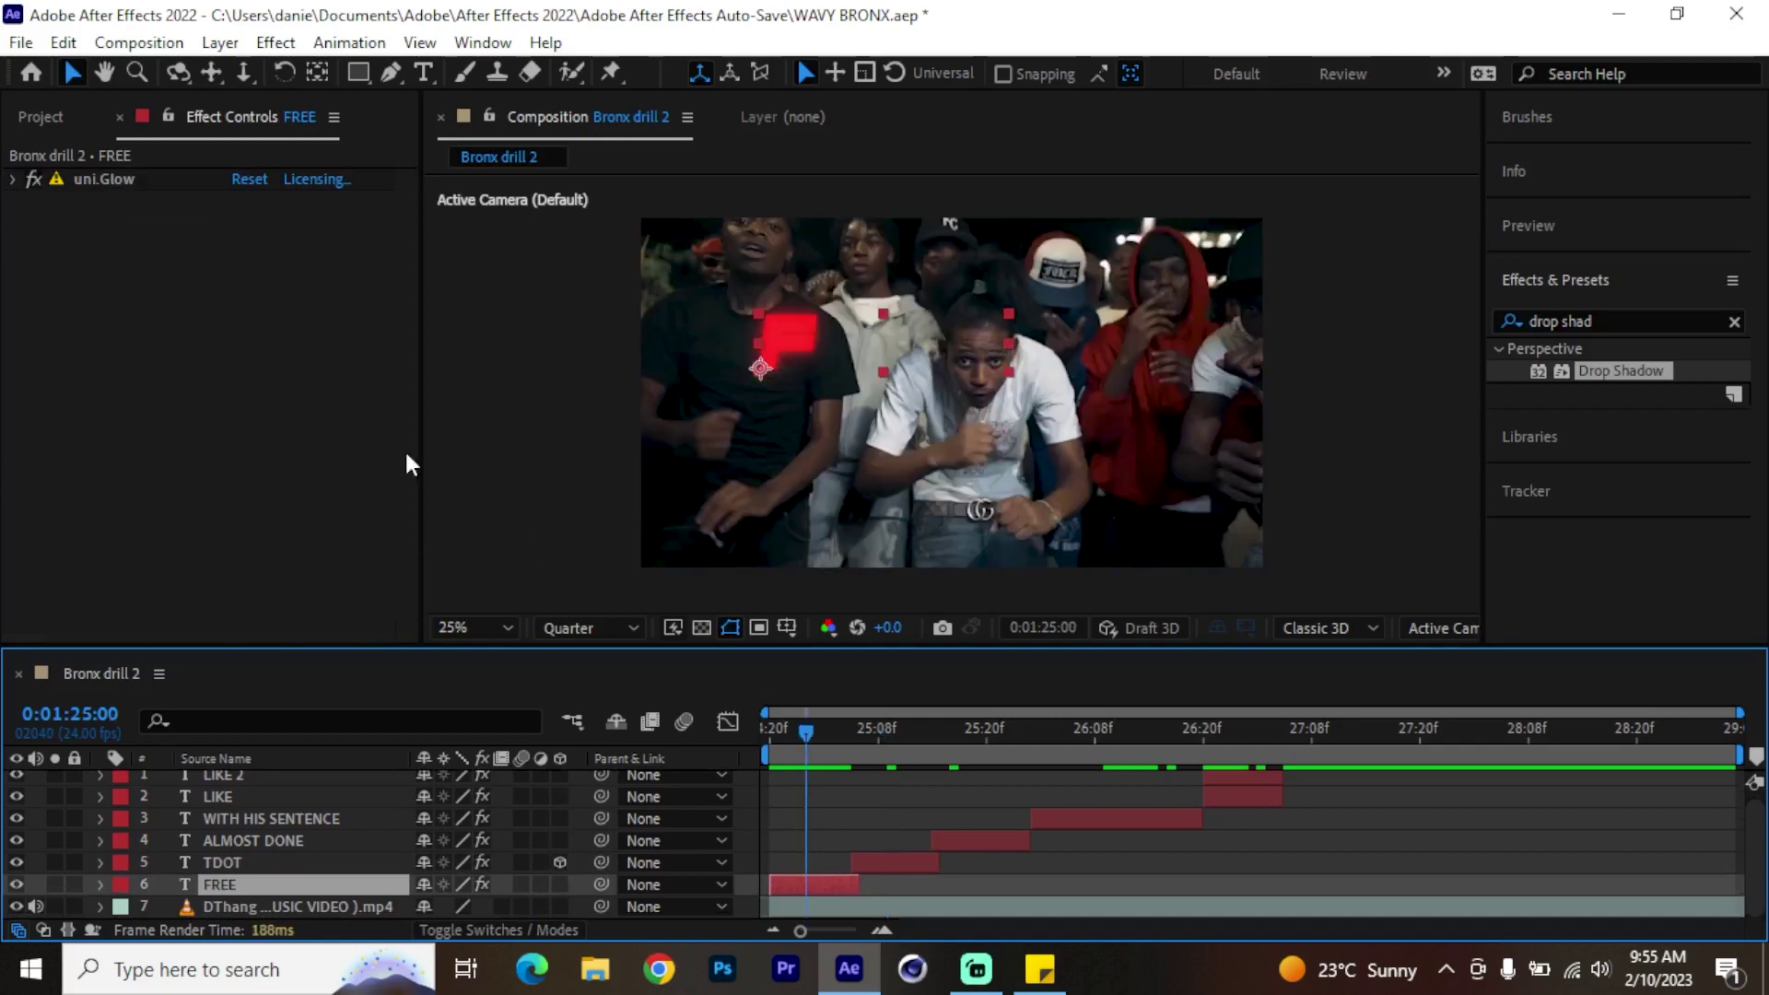
left_click(246, 356)
key("ctrl+alt+shift+e")
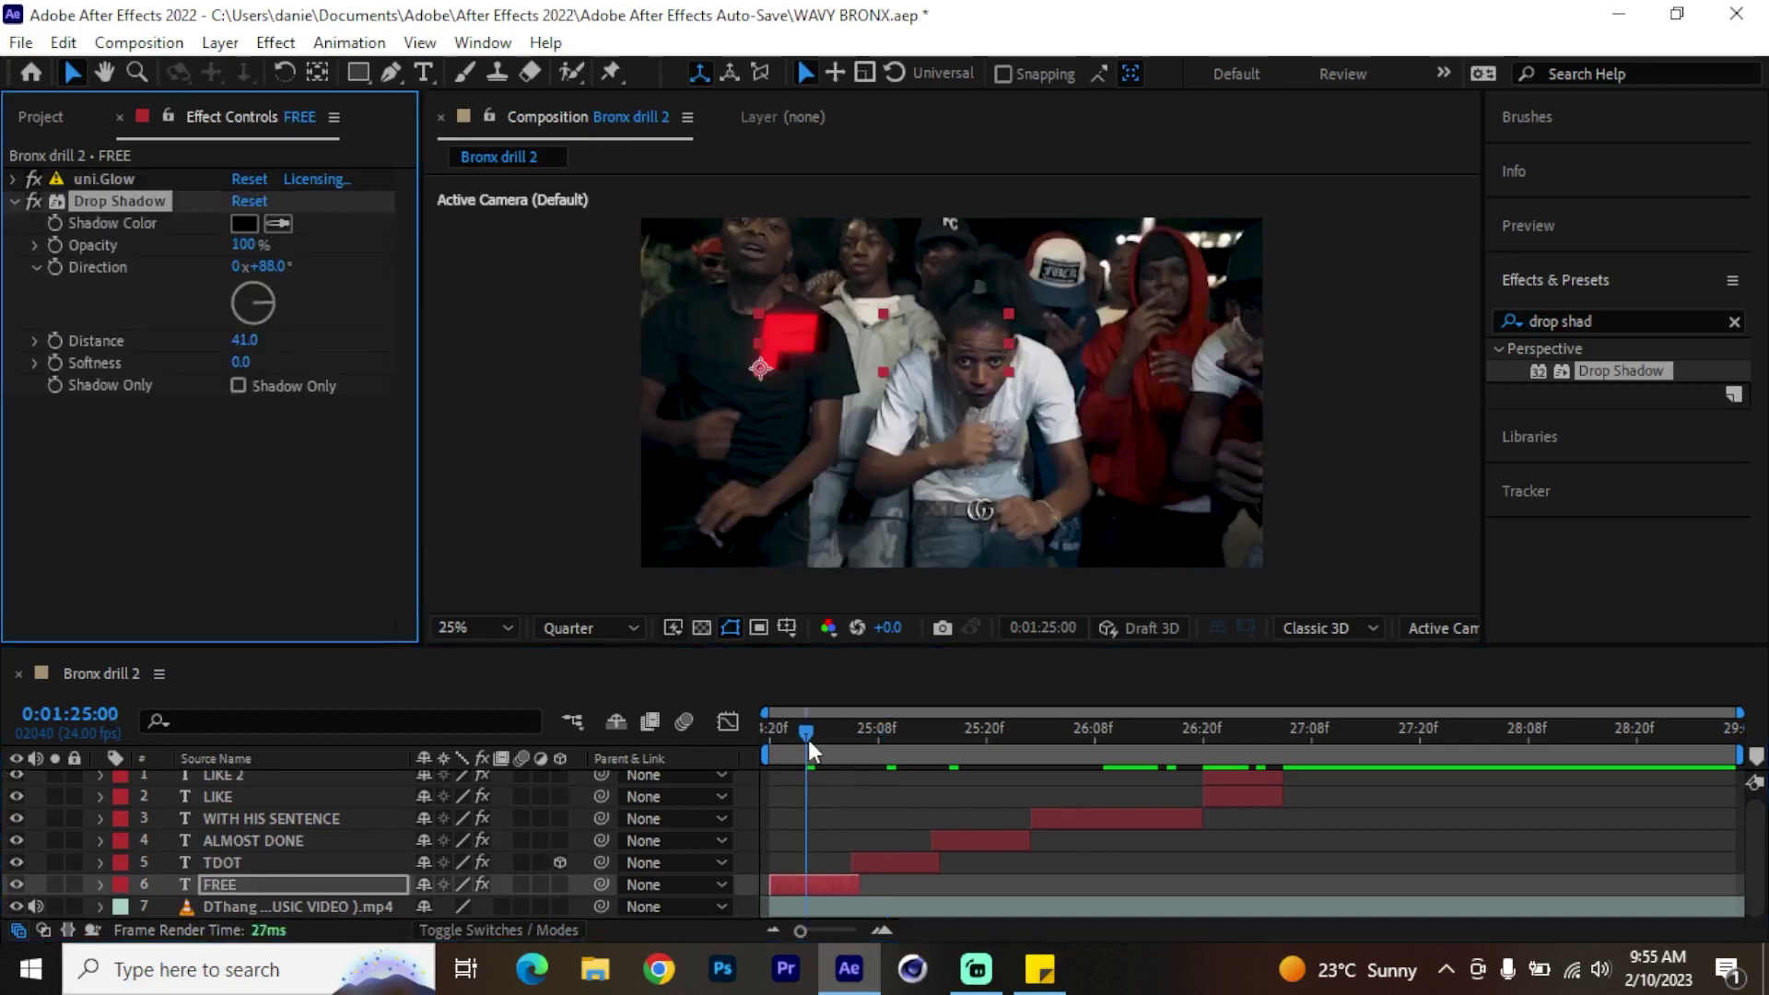
left_click_drag(809, 739, 1278, 768)
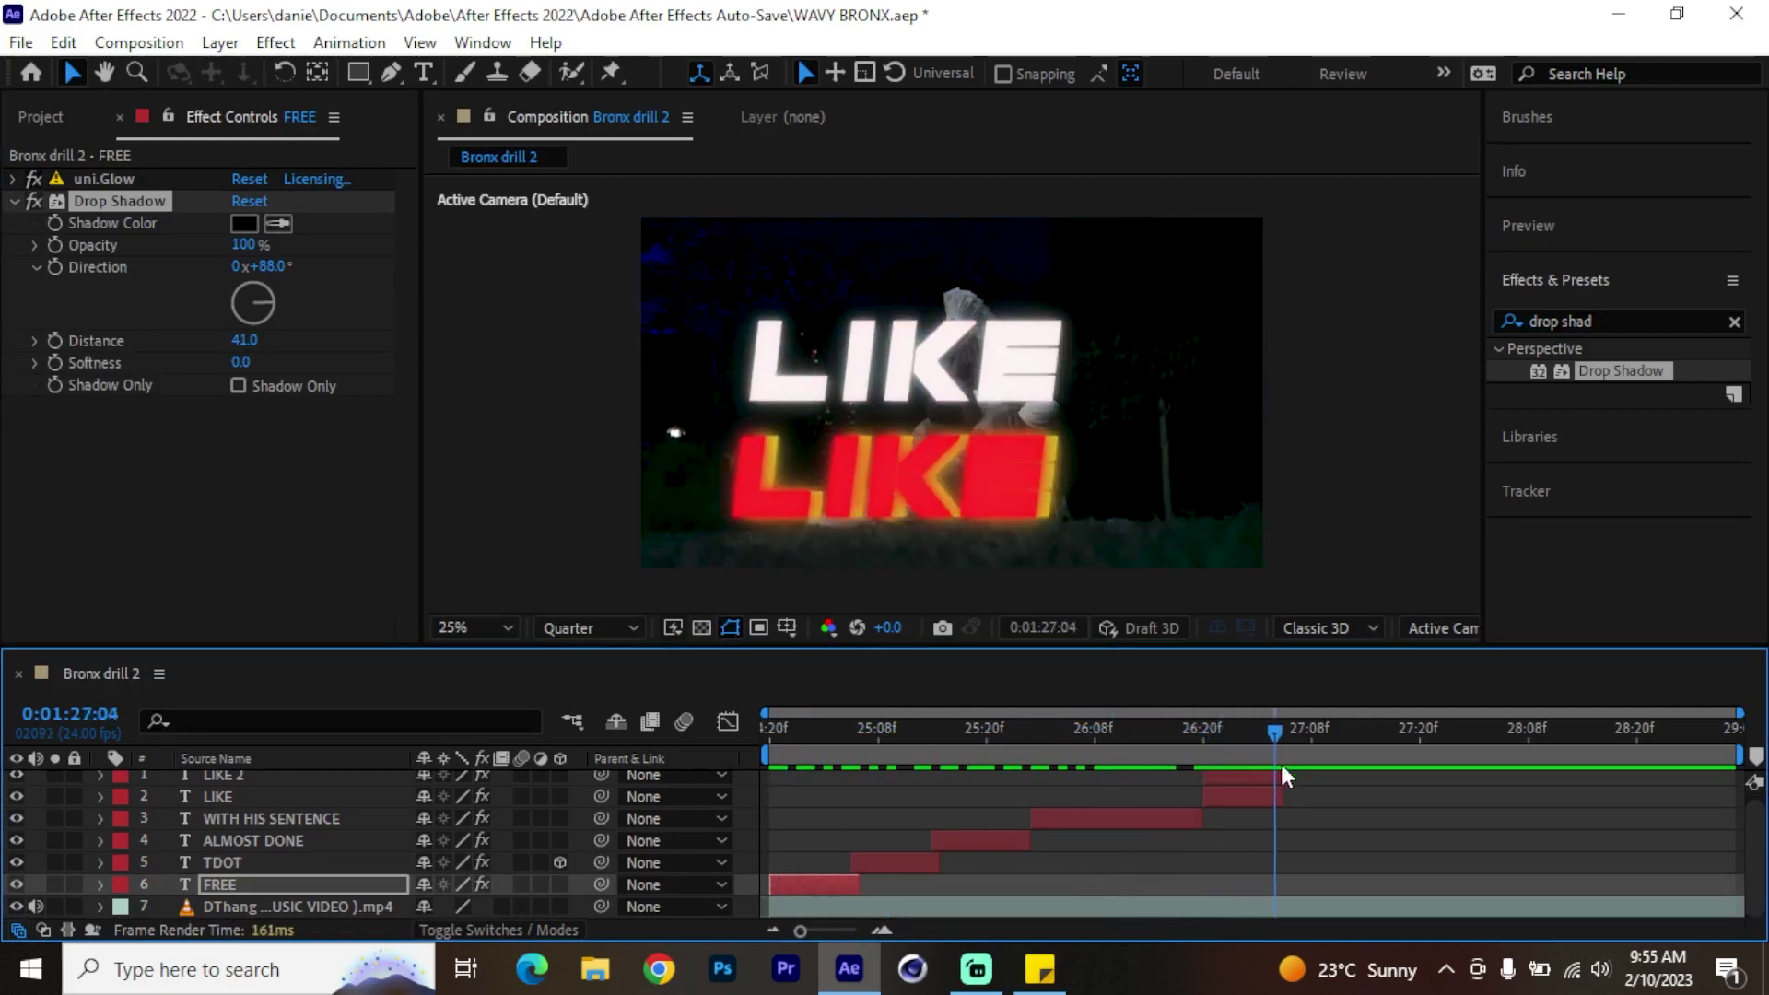
scroll(1354, 802, "up", 1)
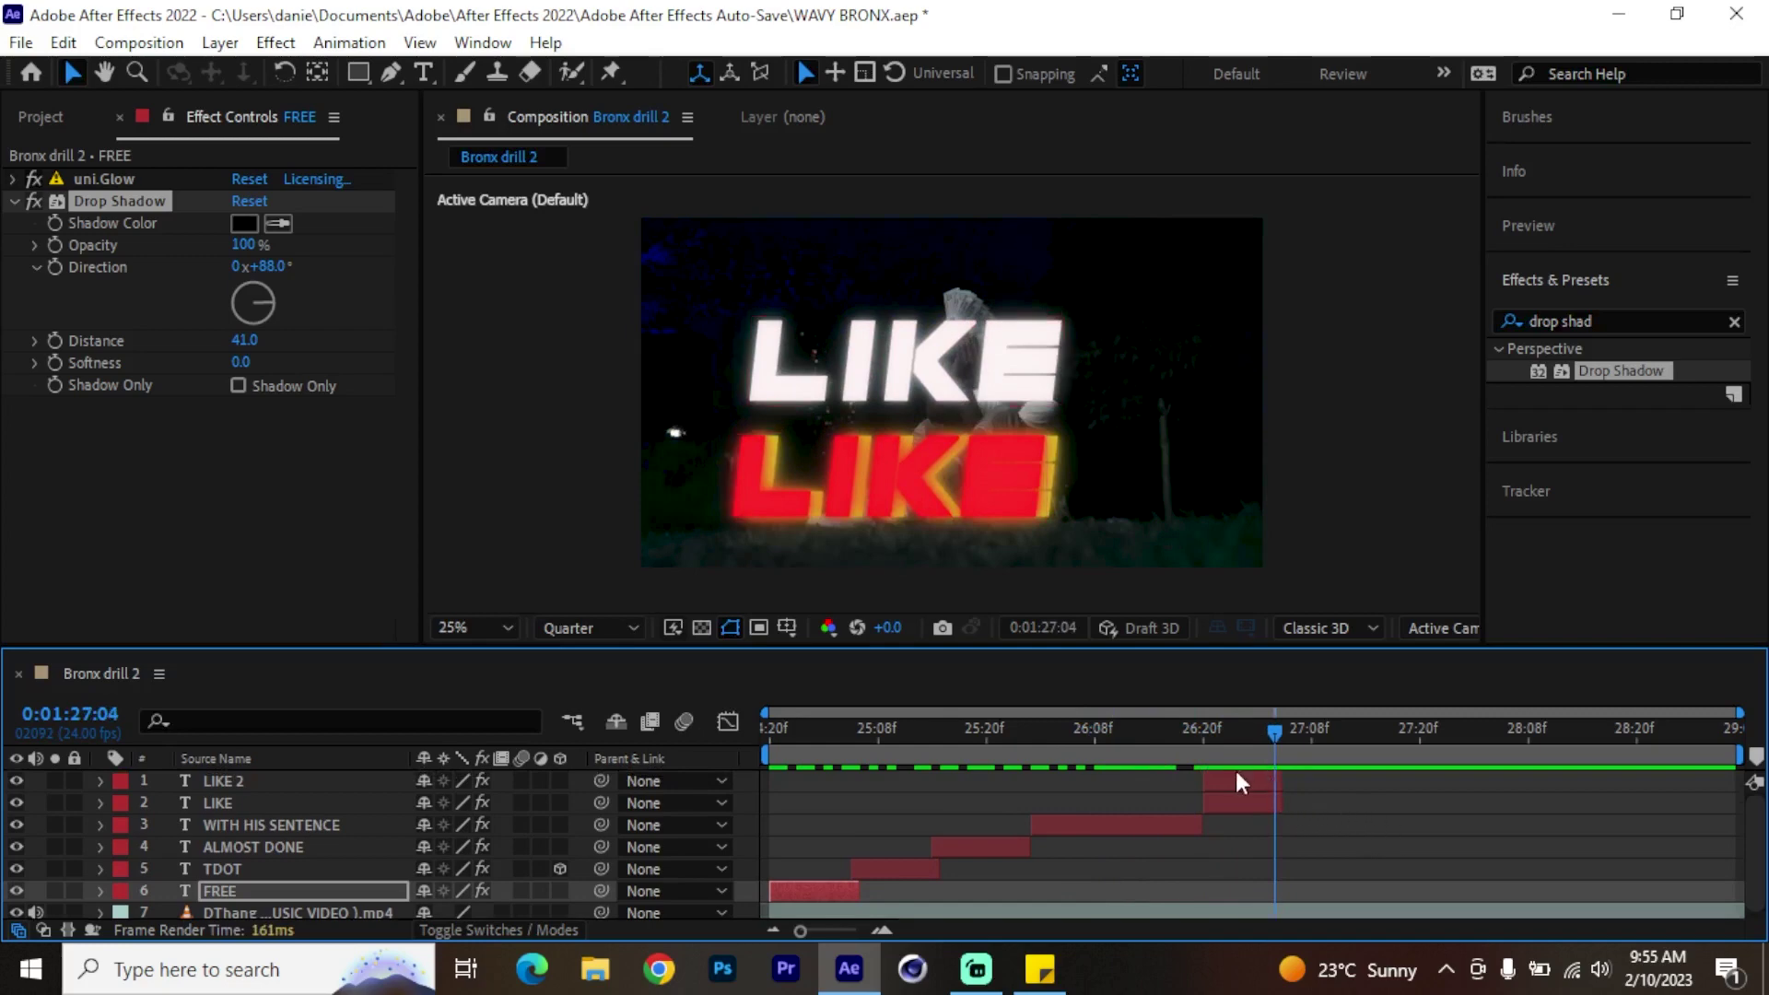
left_click(1094, 749)
left_click(1089, 828)
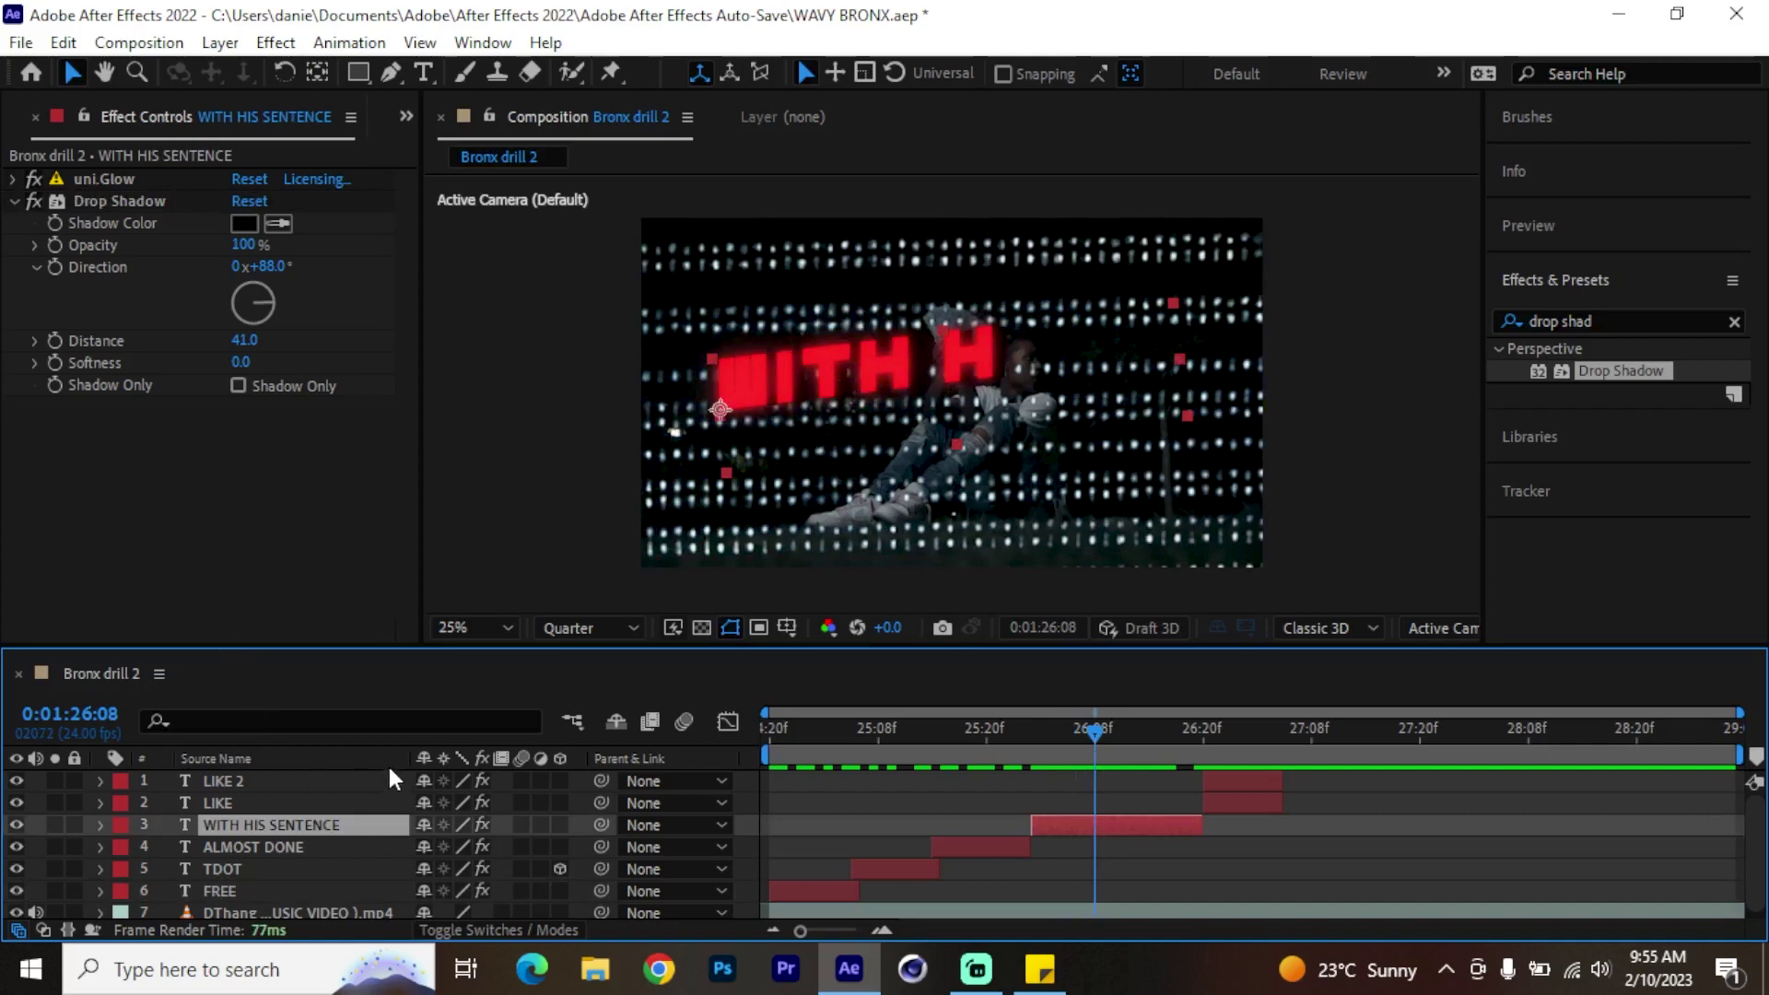
Set starting Position and Scale keyframes at 26:03 with 60% scale and a higher position.
key("p")
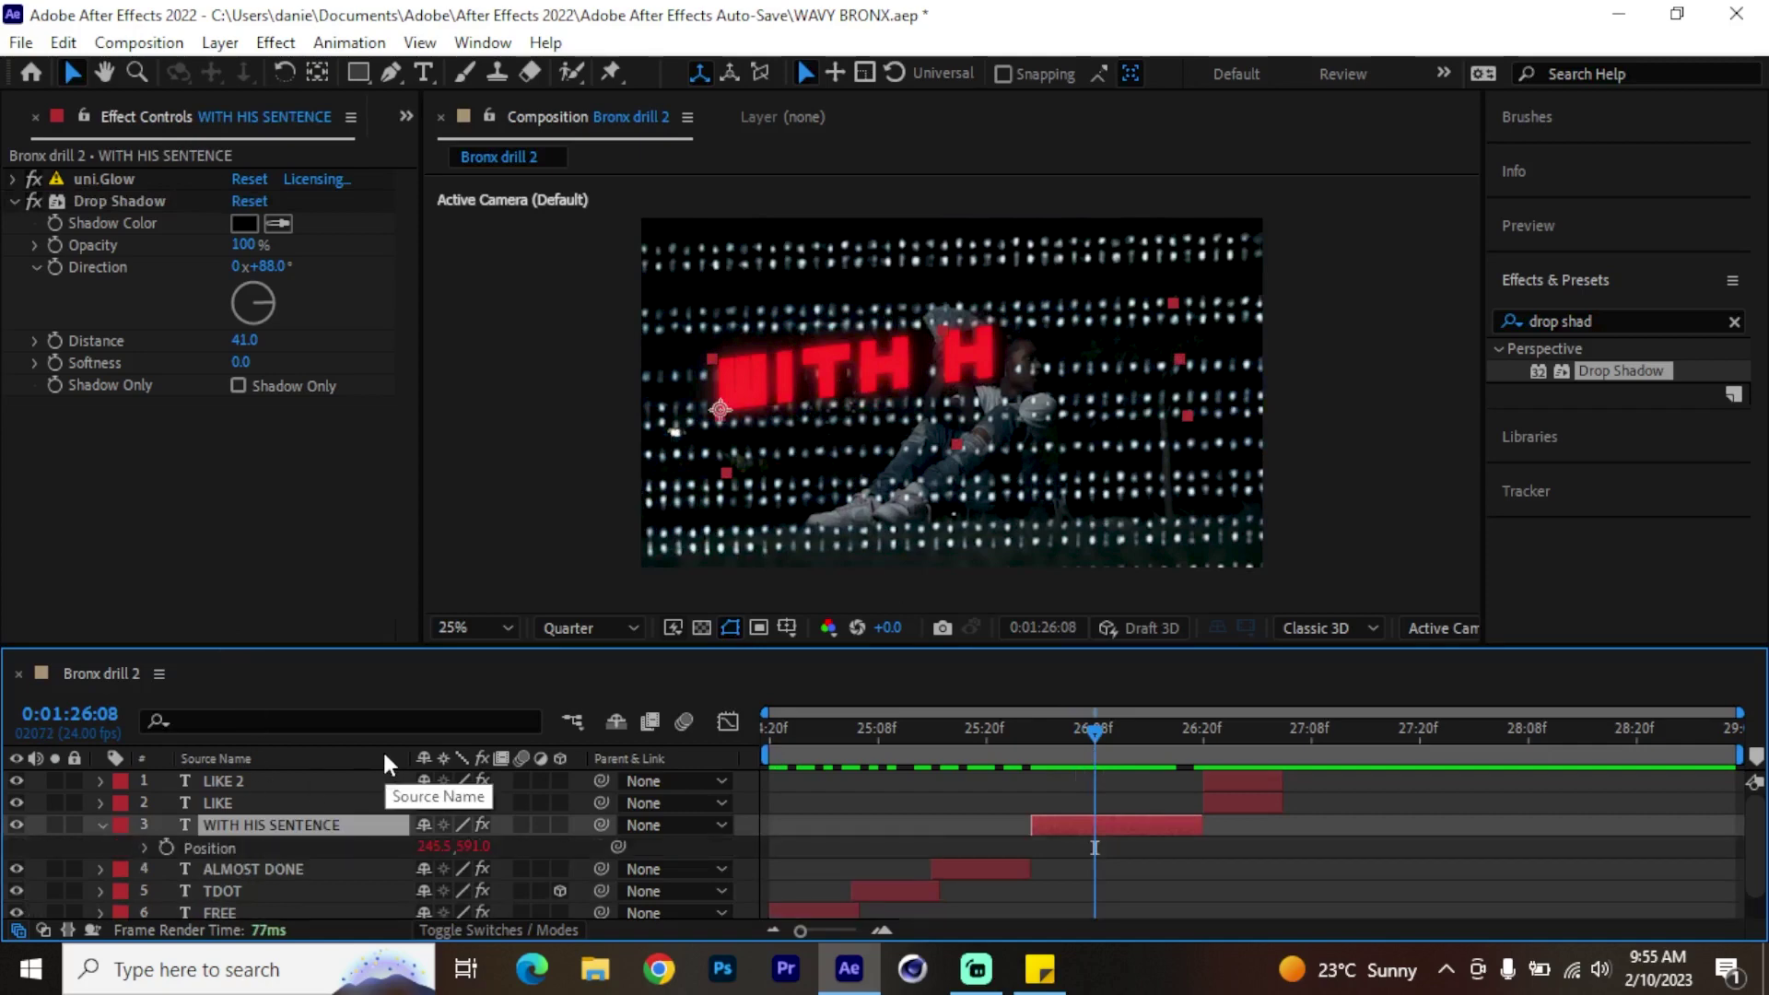
key("shift+s")
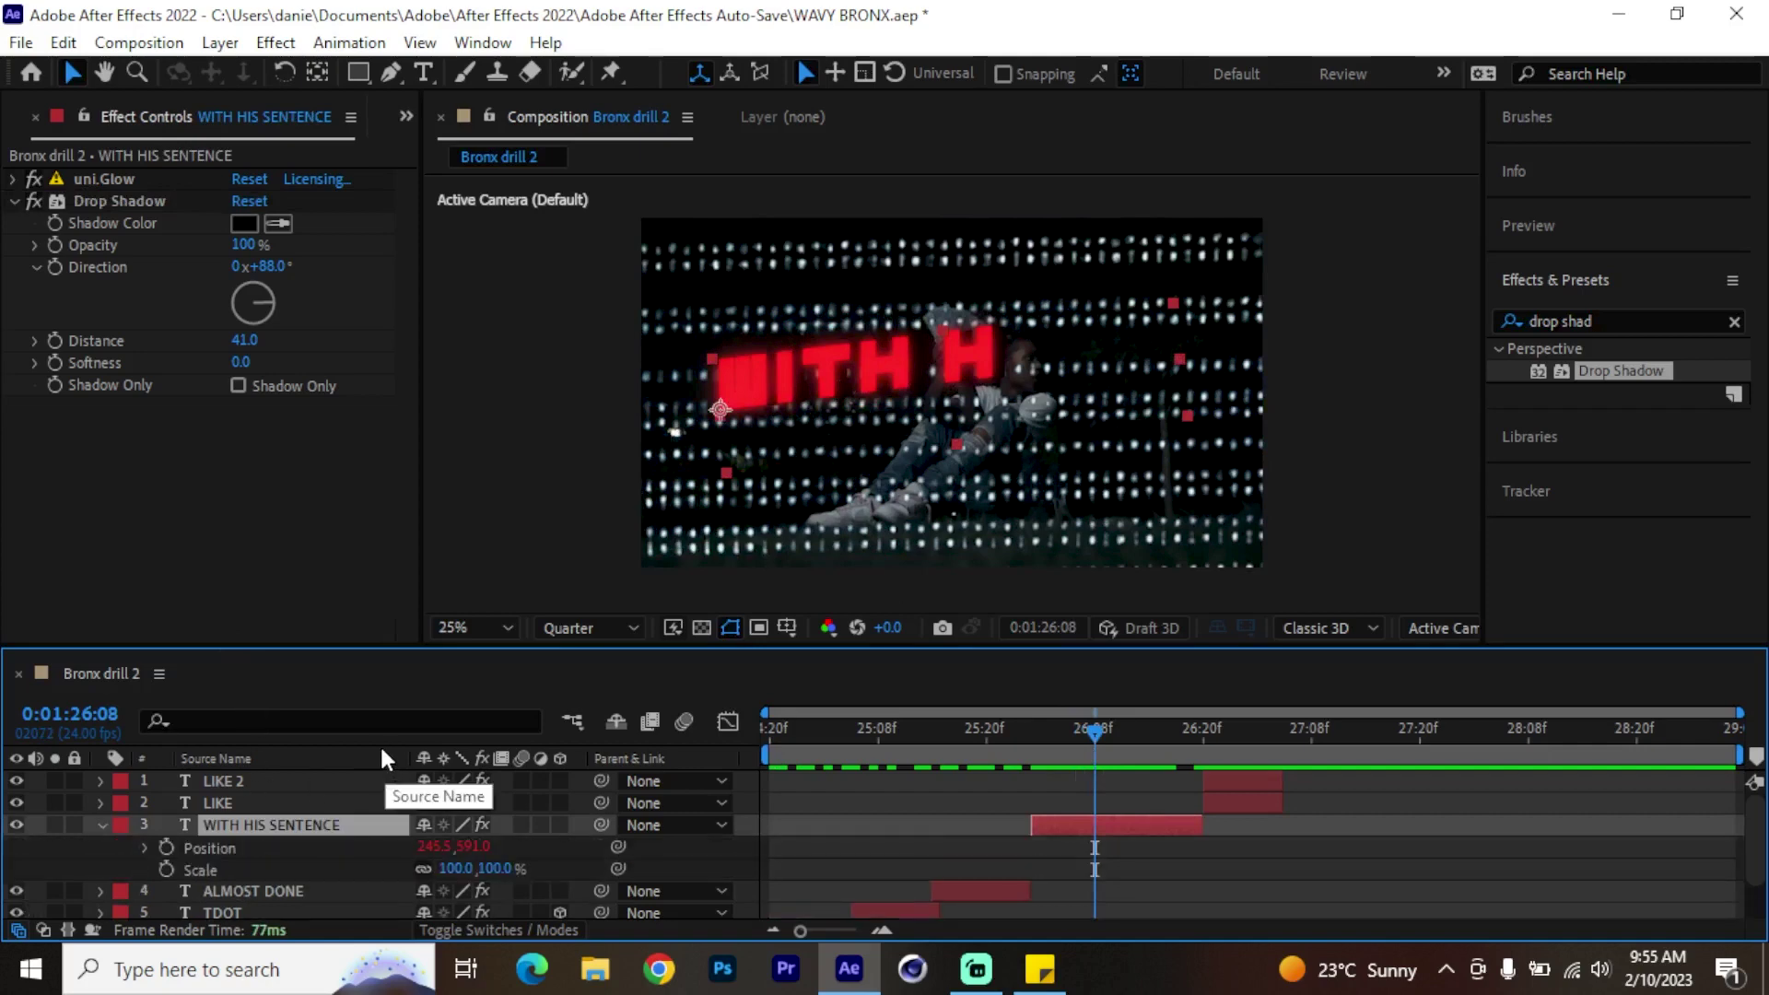
key("space")
left_click_drag(1124, 741, 1048, 749)
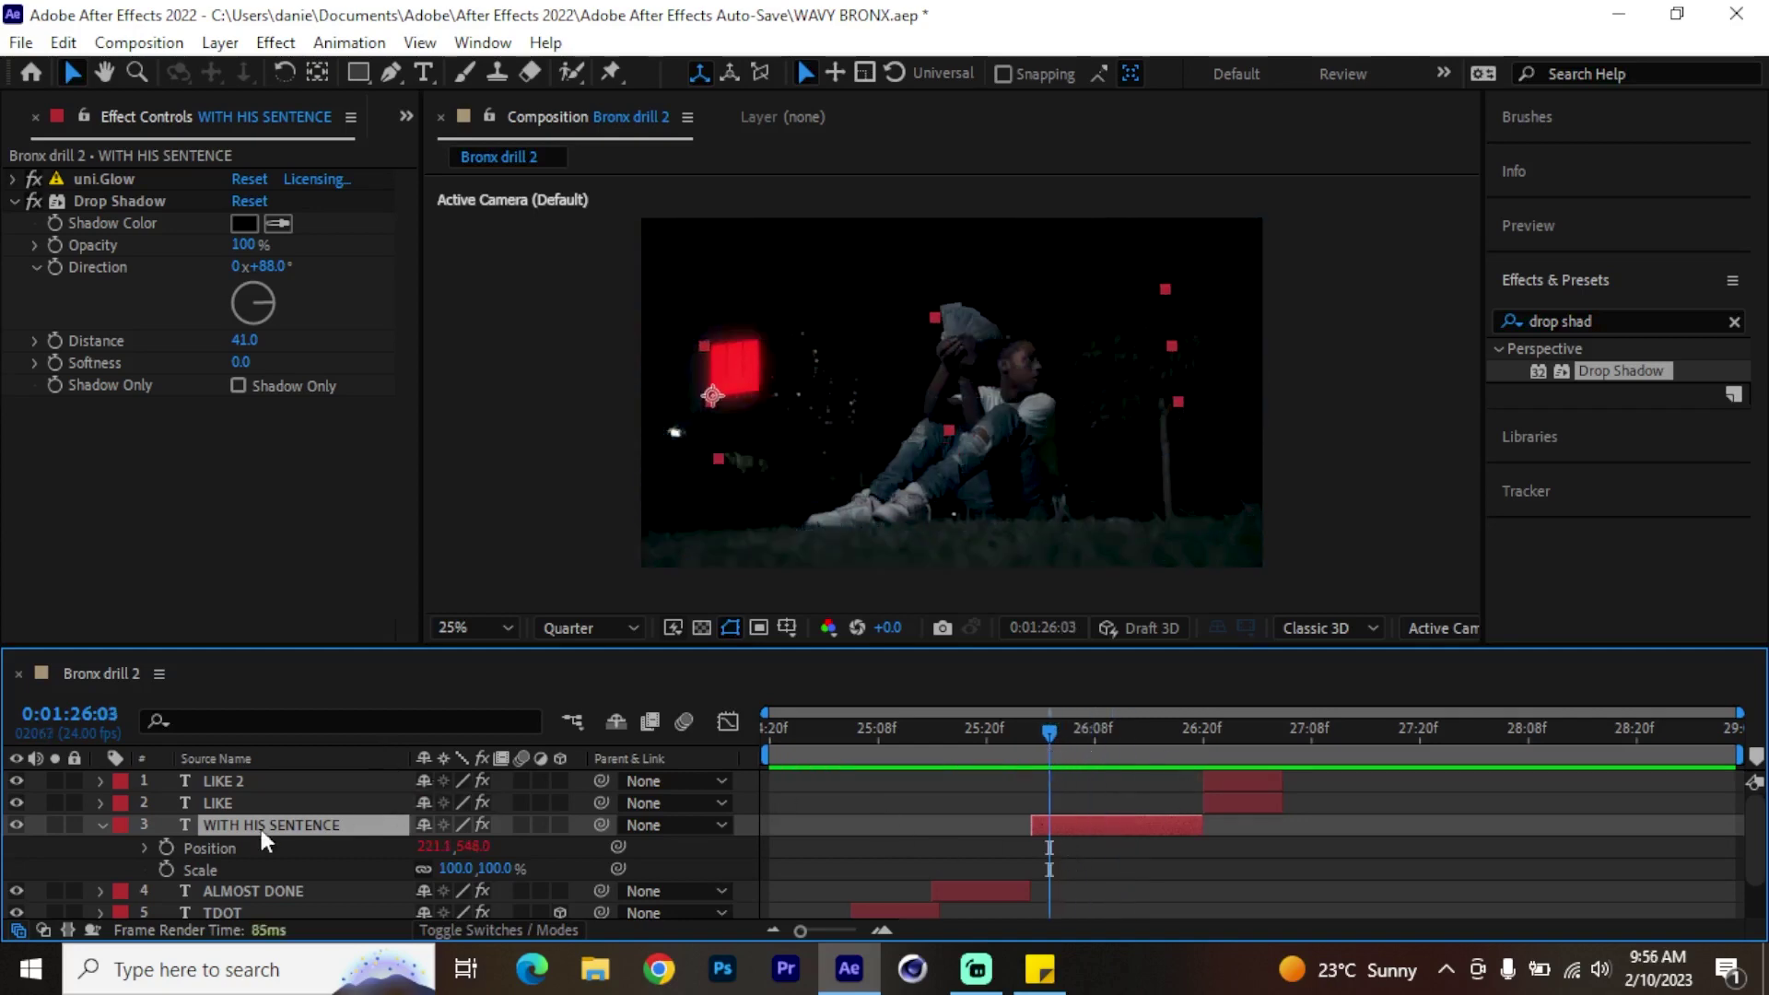
left_click(167, 847)
left_click(166, 868)
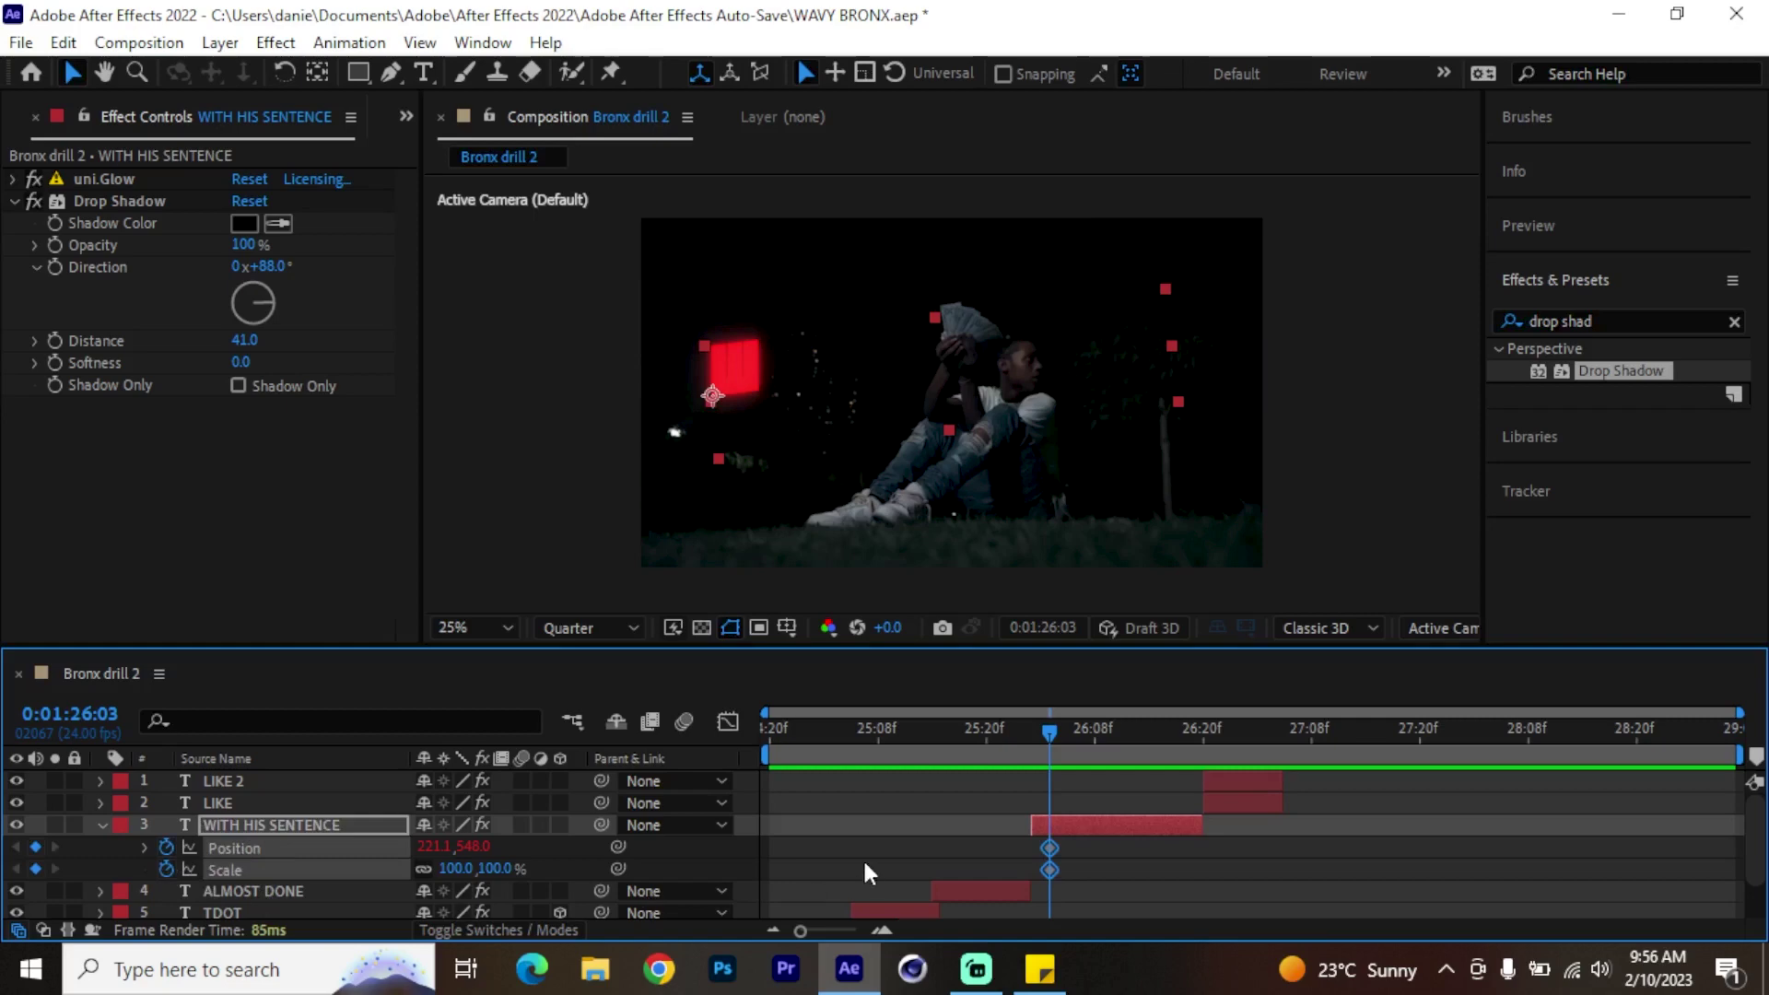
left_click(608, 861)
left_click_drag(458, 869, 403, 870)
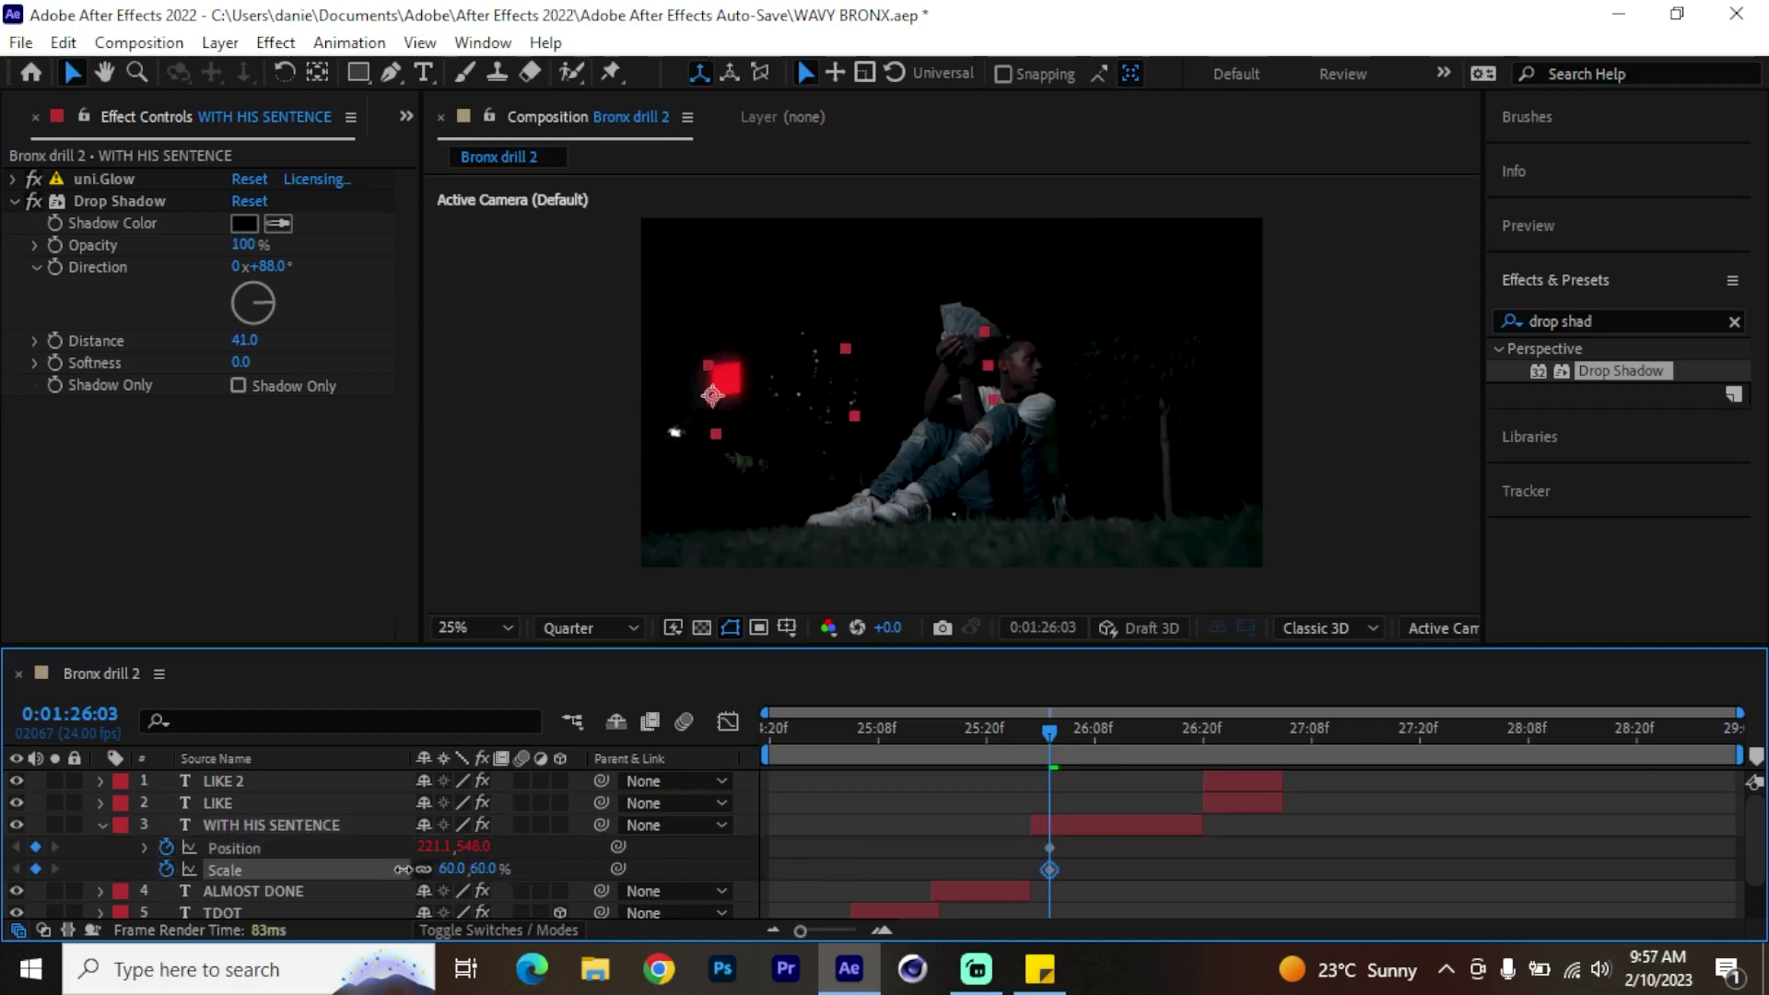
left_click(267, 826)
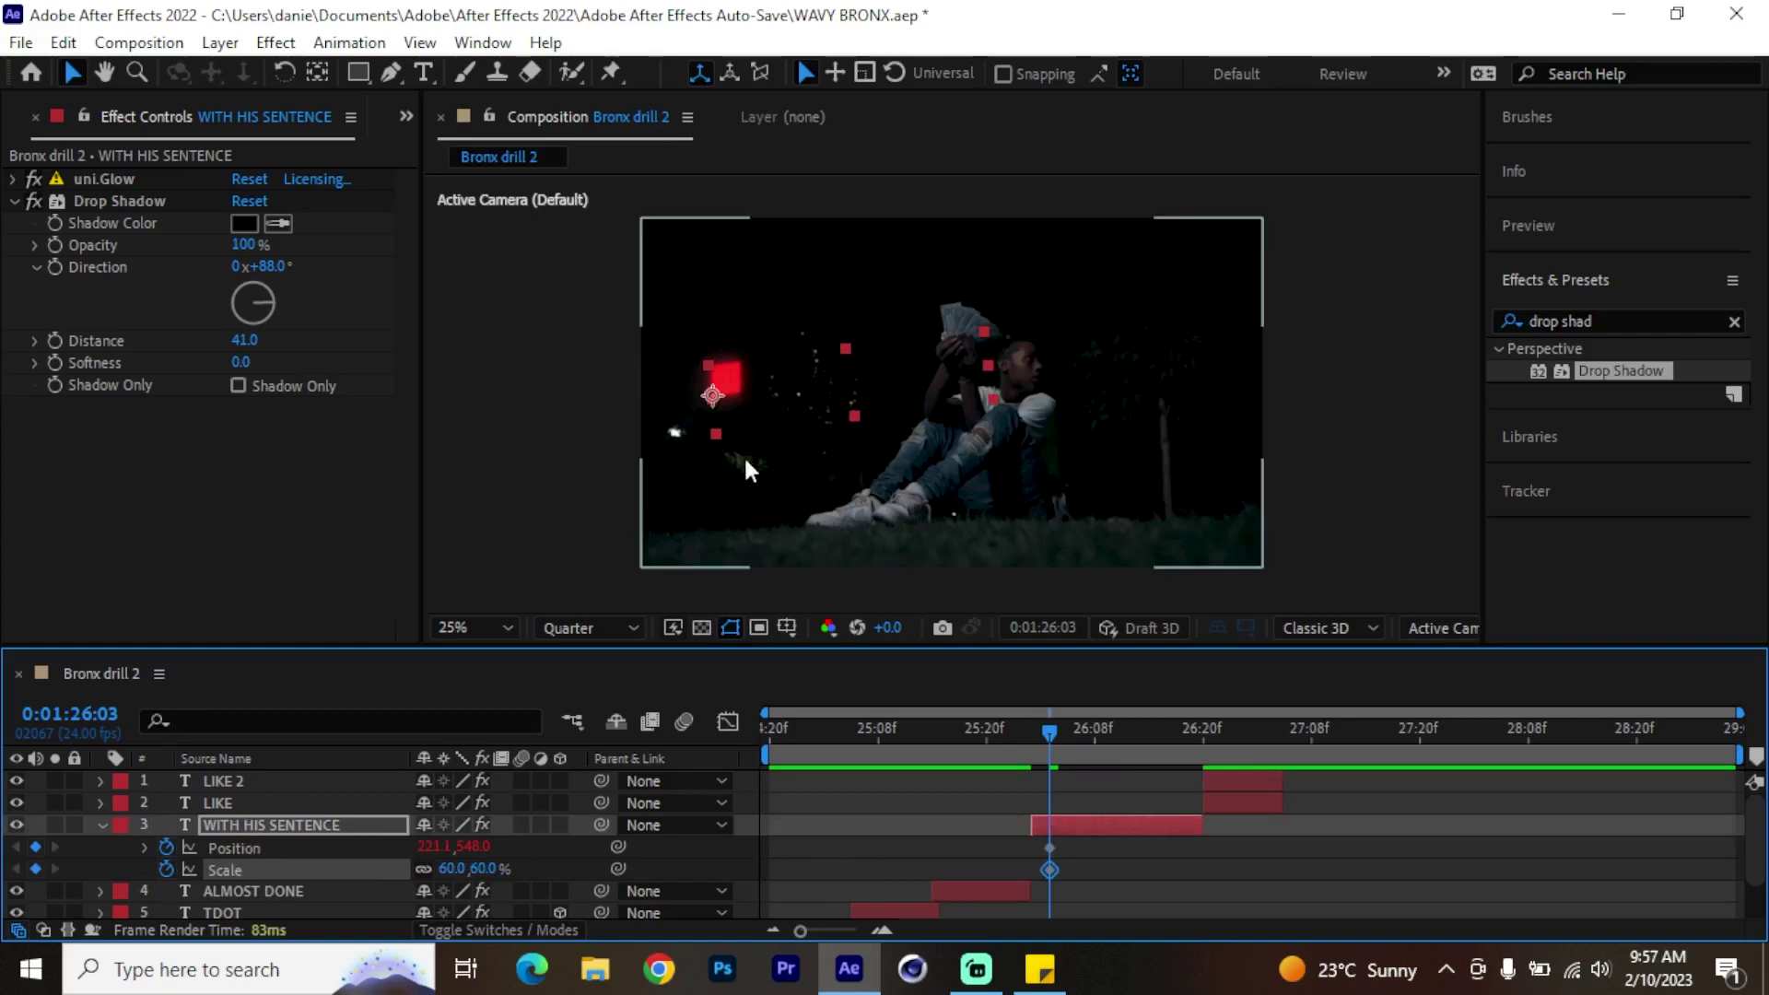
left_click_drag(797, 377, 799, 267)
left_click_drag(1128, 915, 1011, 846)
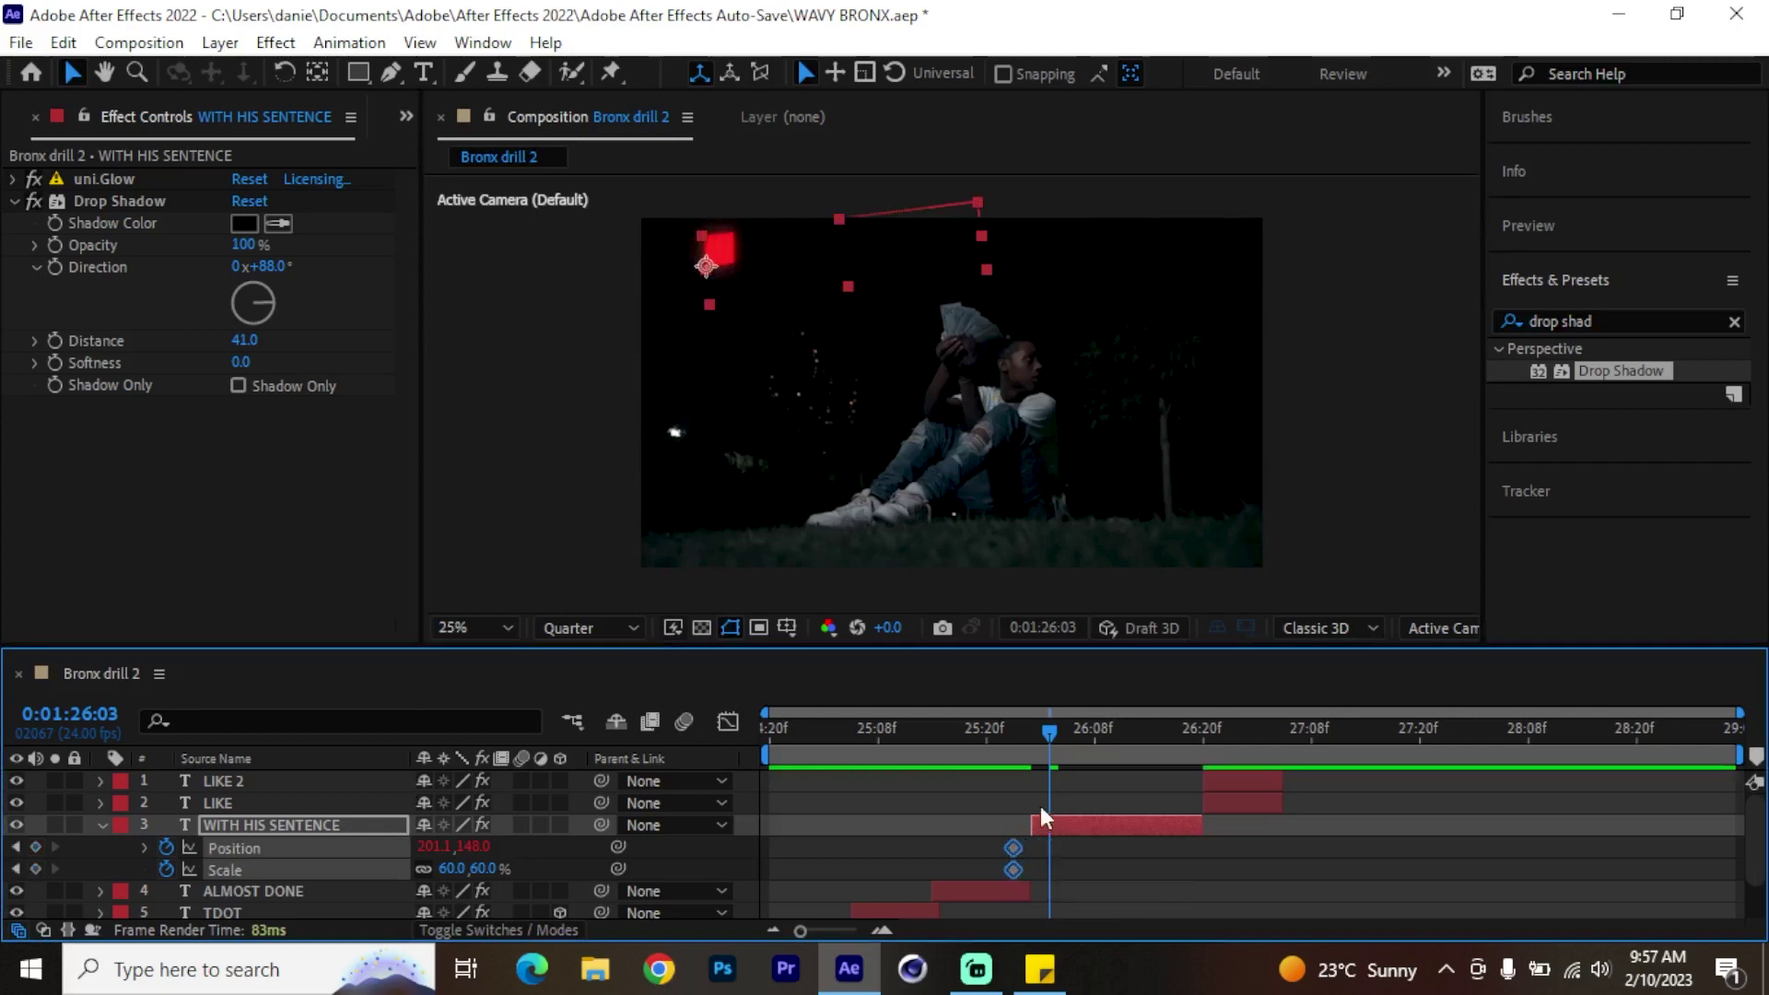
A few frames later, key the text lower in frame at about 107% scale.
left_click_drag(1047, 744, 1076, 745)
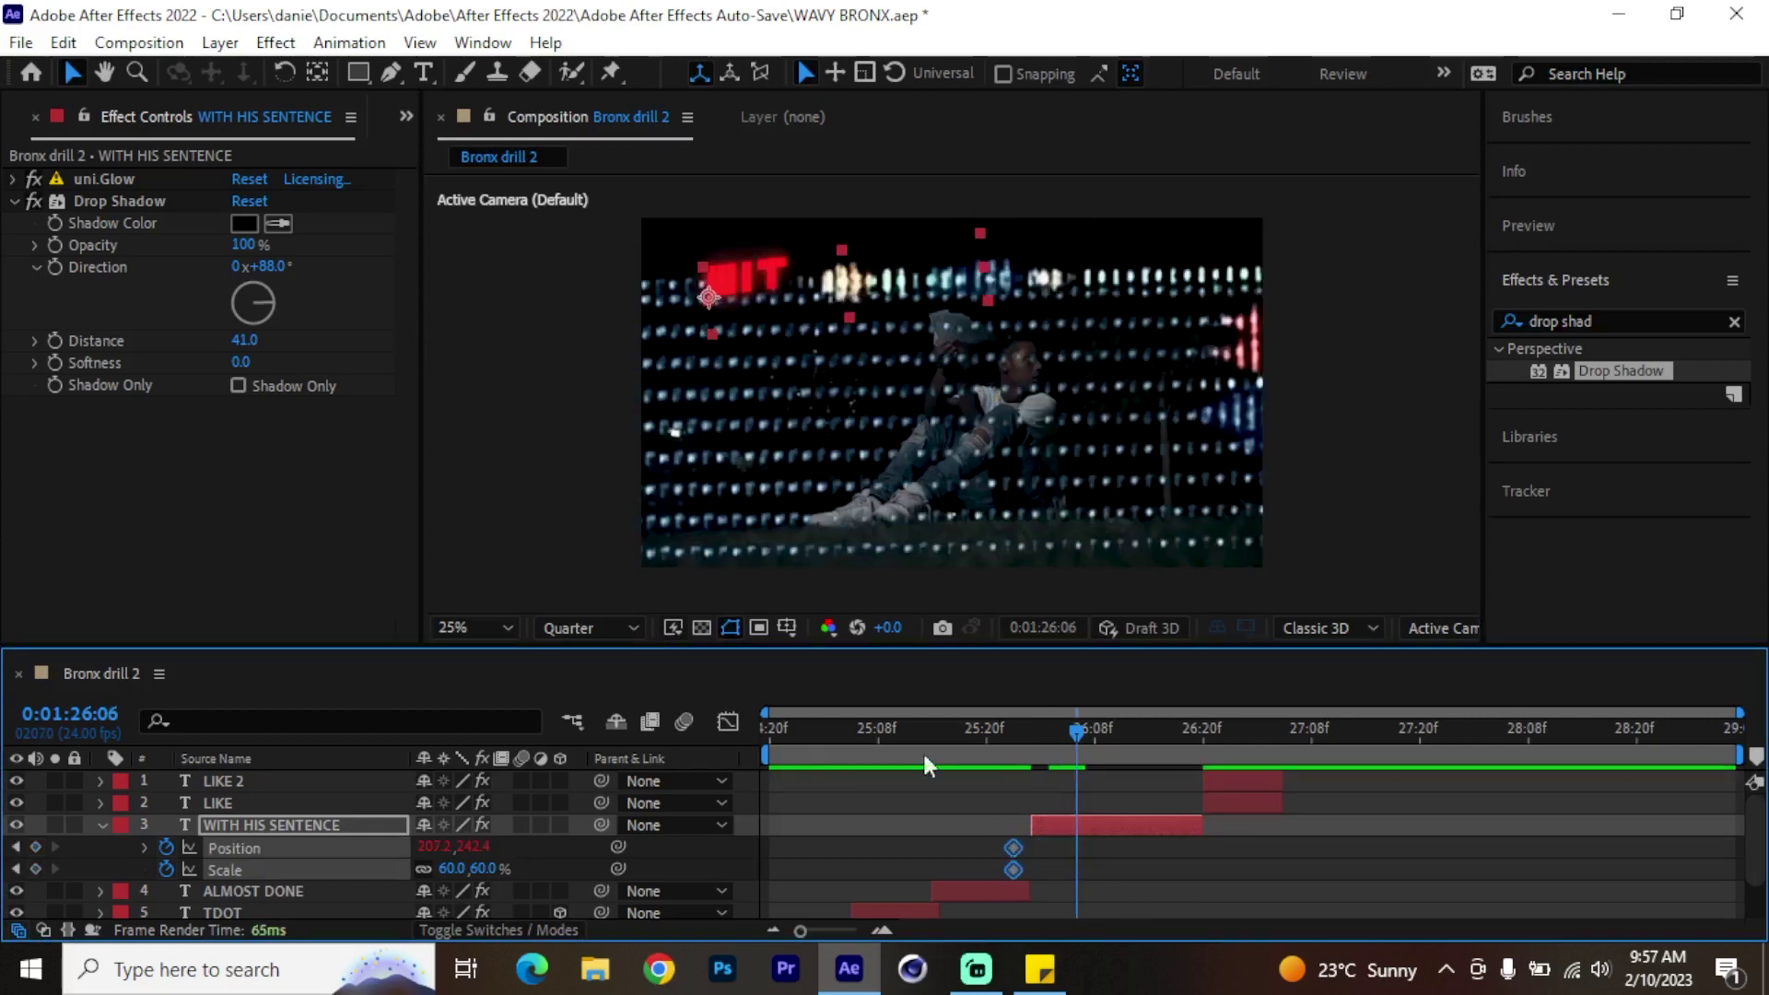
left_click_drag(916, 253, 940, 377)
left_click_drag(452, 868, 514, 866)
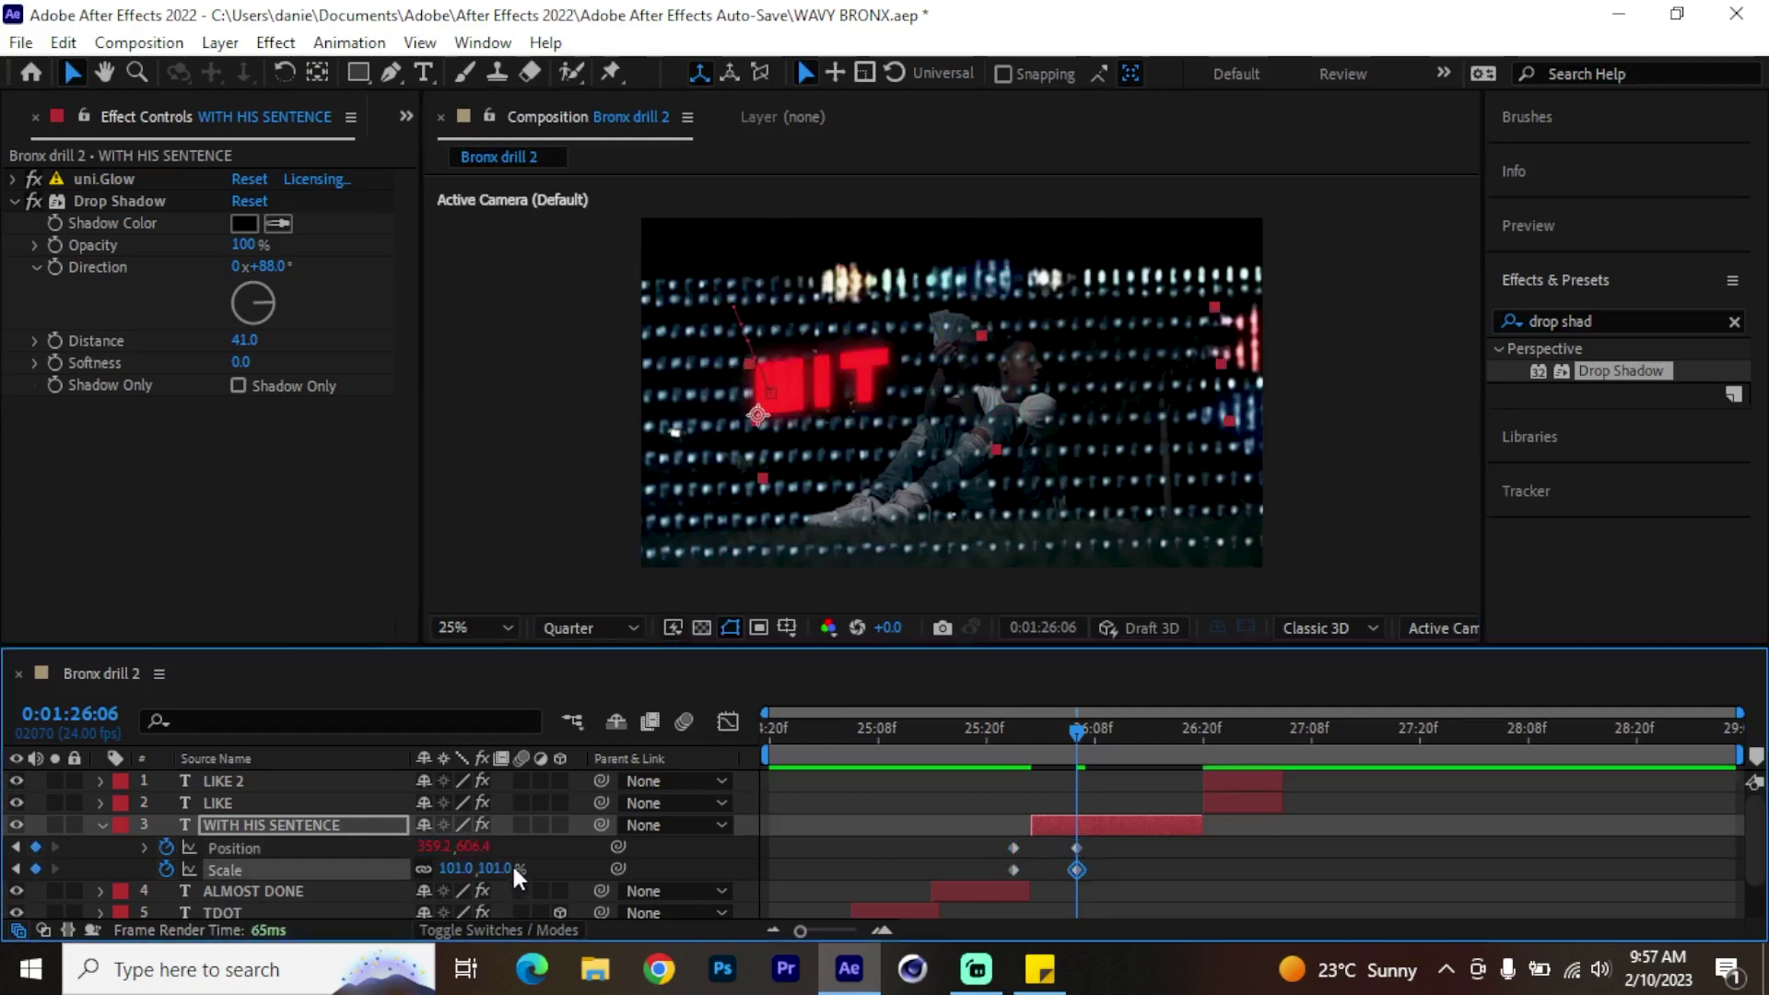
key("ctrl+z")
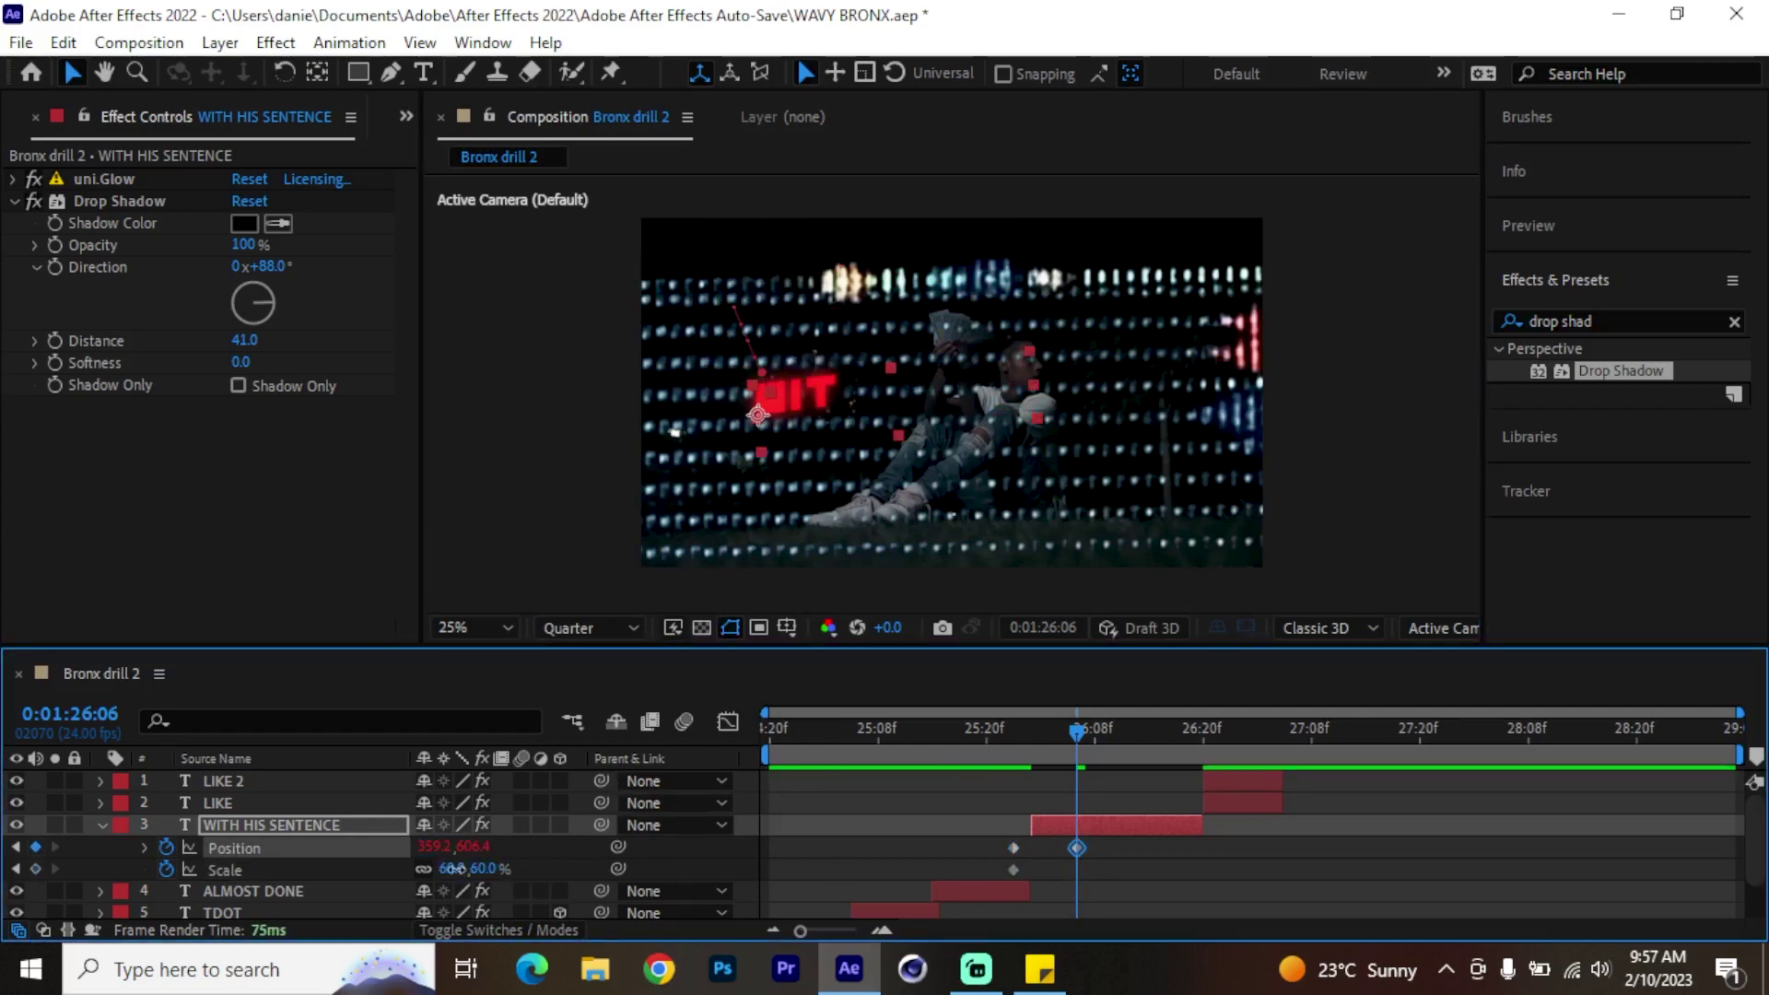
left_click_drag(453, 868, 516, 867)
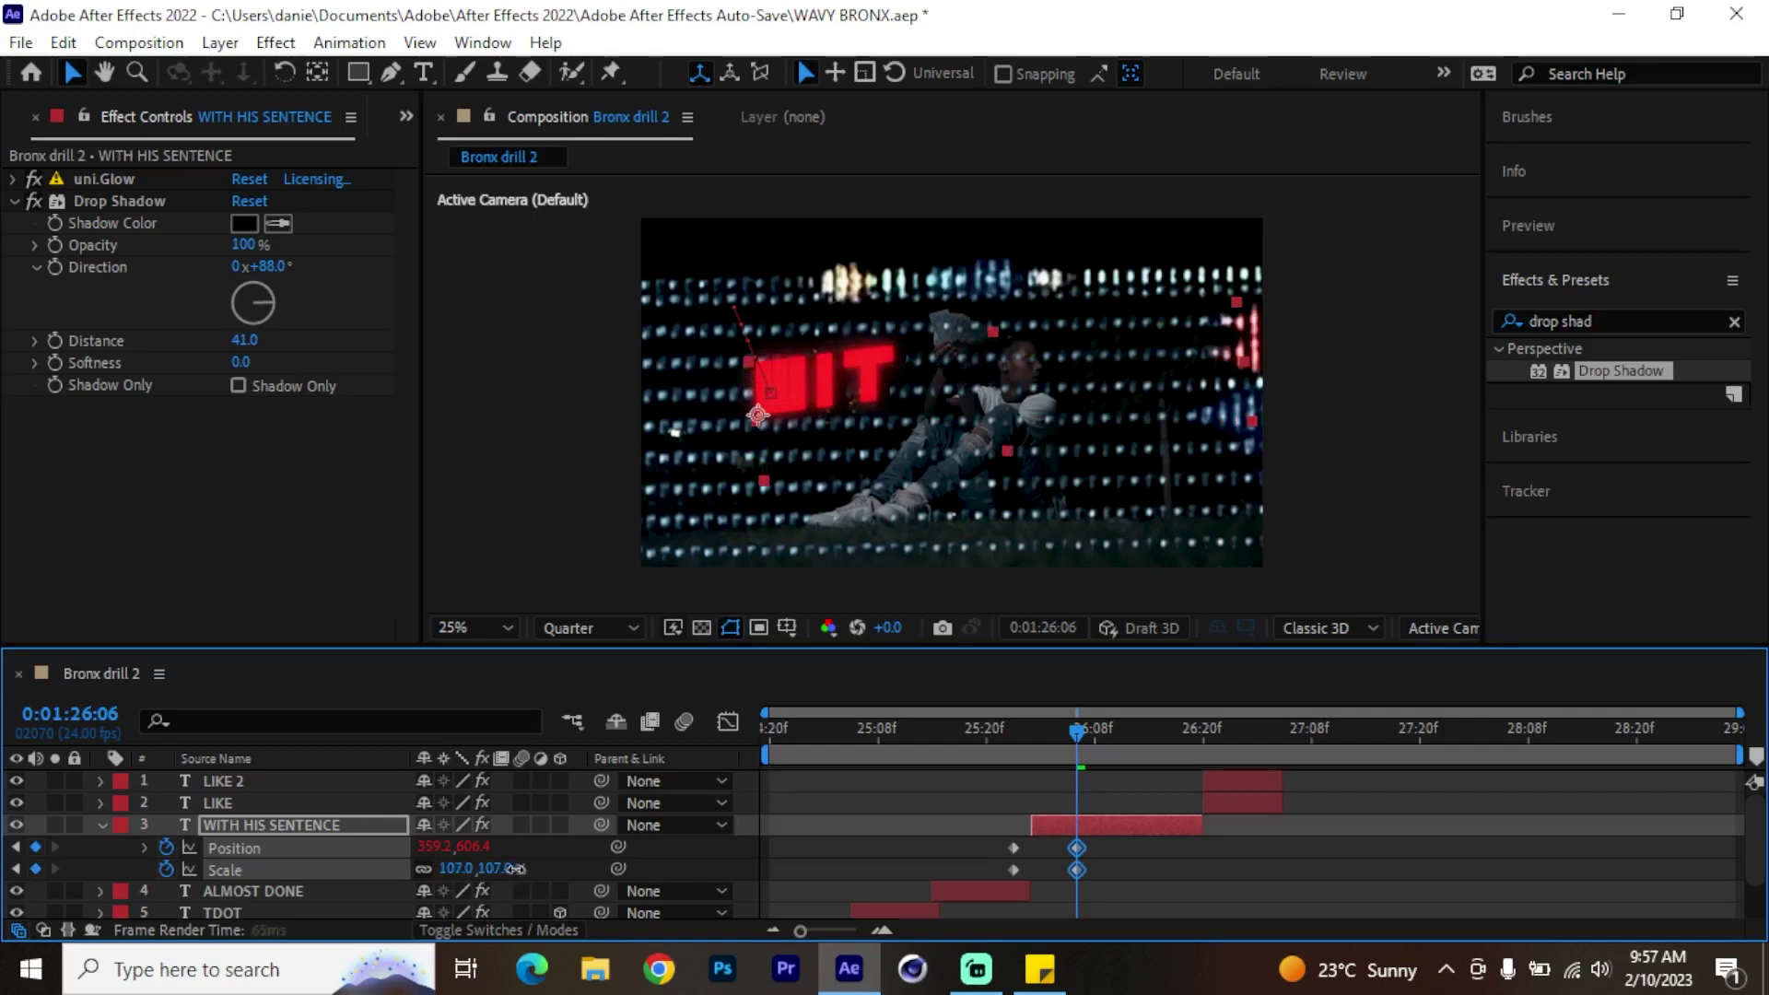
Apply Easy Ease to all four Position and Scale keyframes.
left_click_drag(1103, 849, 1006, 875)
right_click(1008, 853)
mouse_move(1197, 835)
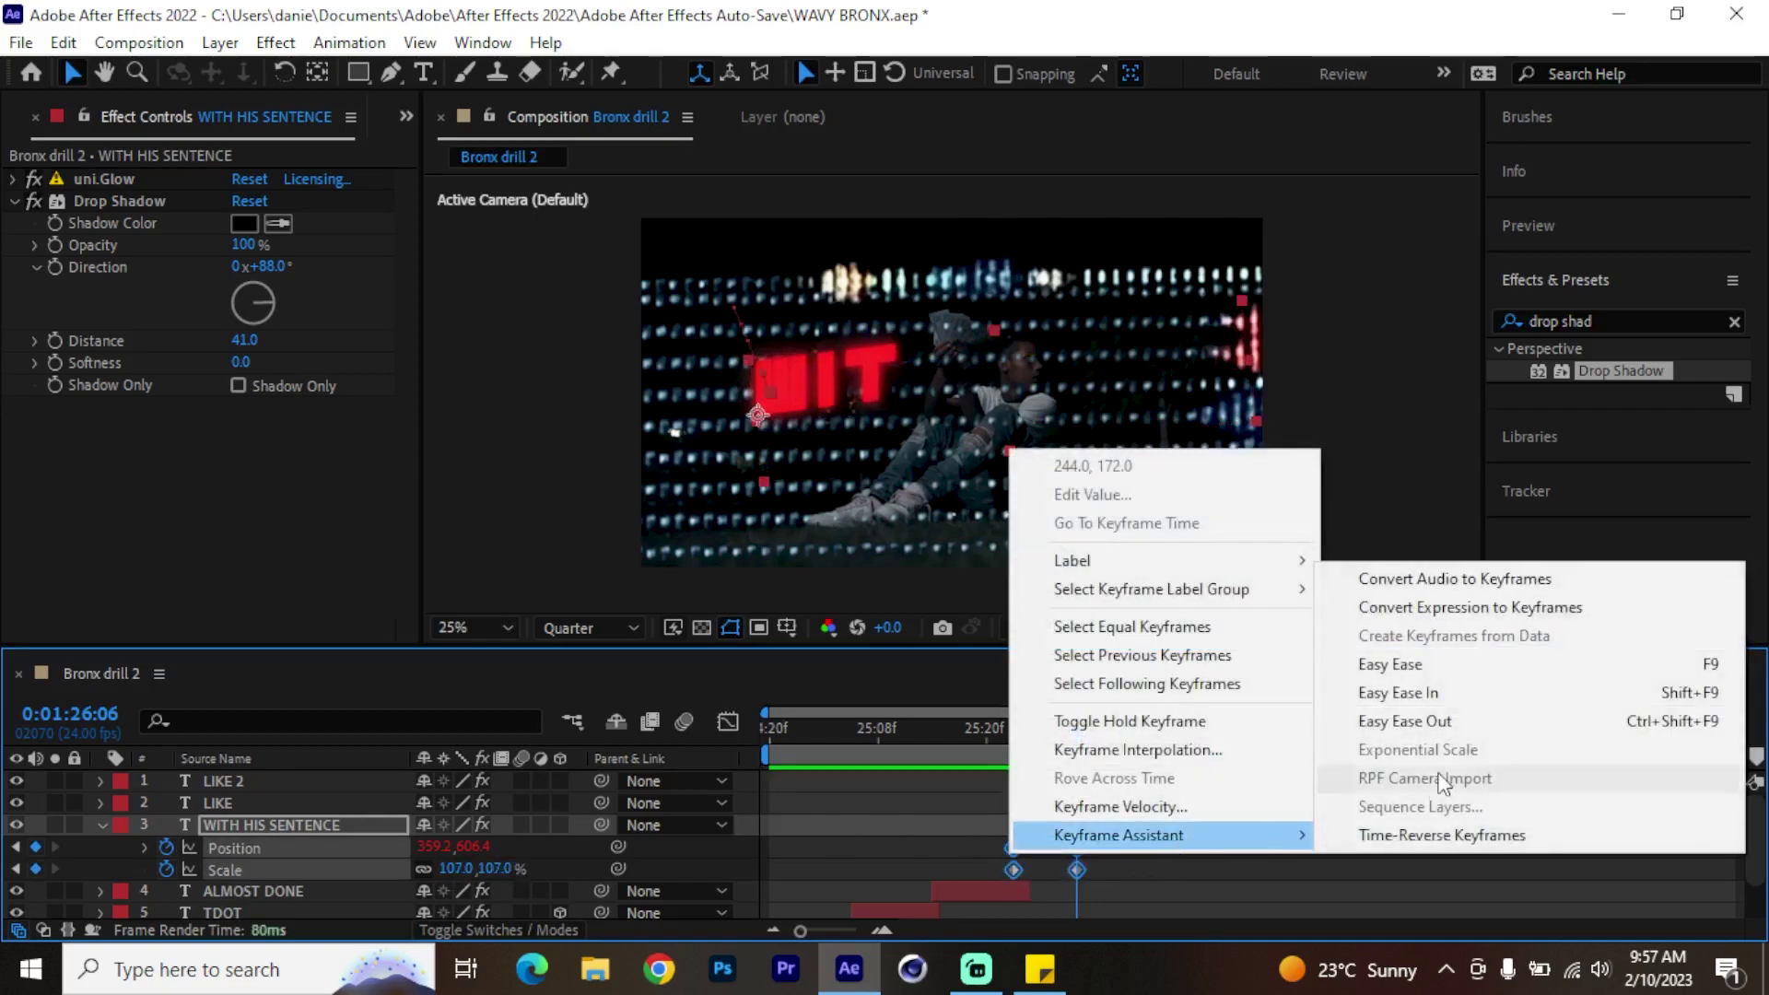
left_click(1451, 661)
left_click_drag(1043, 733, 1085, 800)
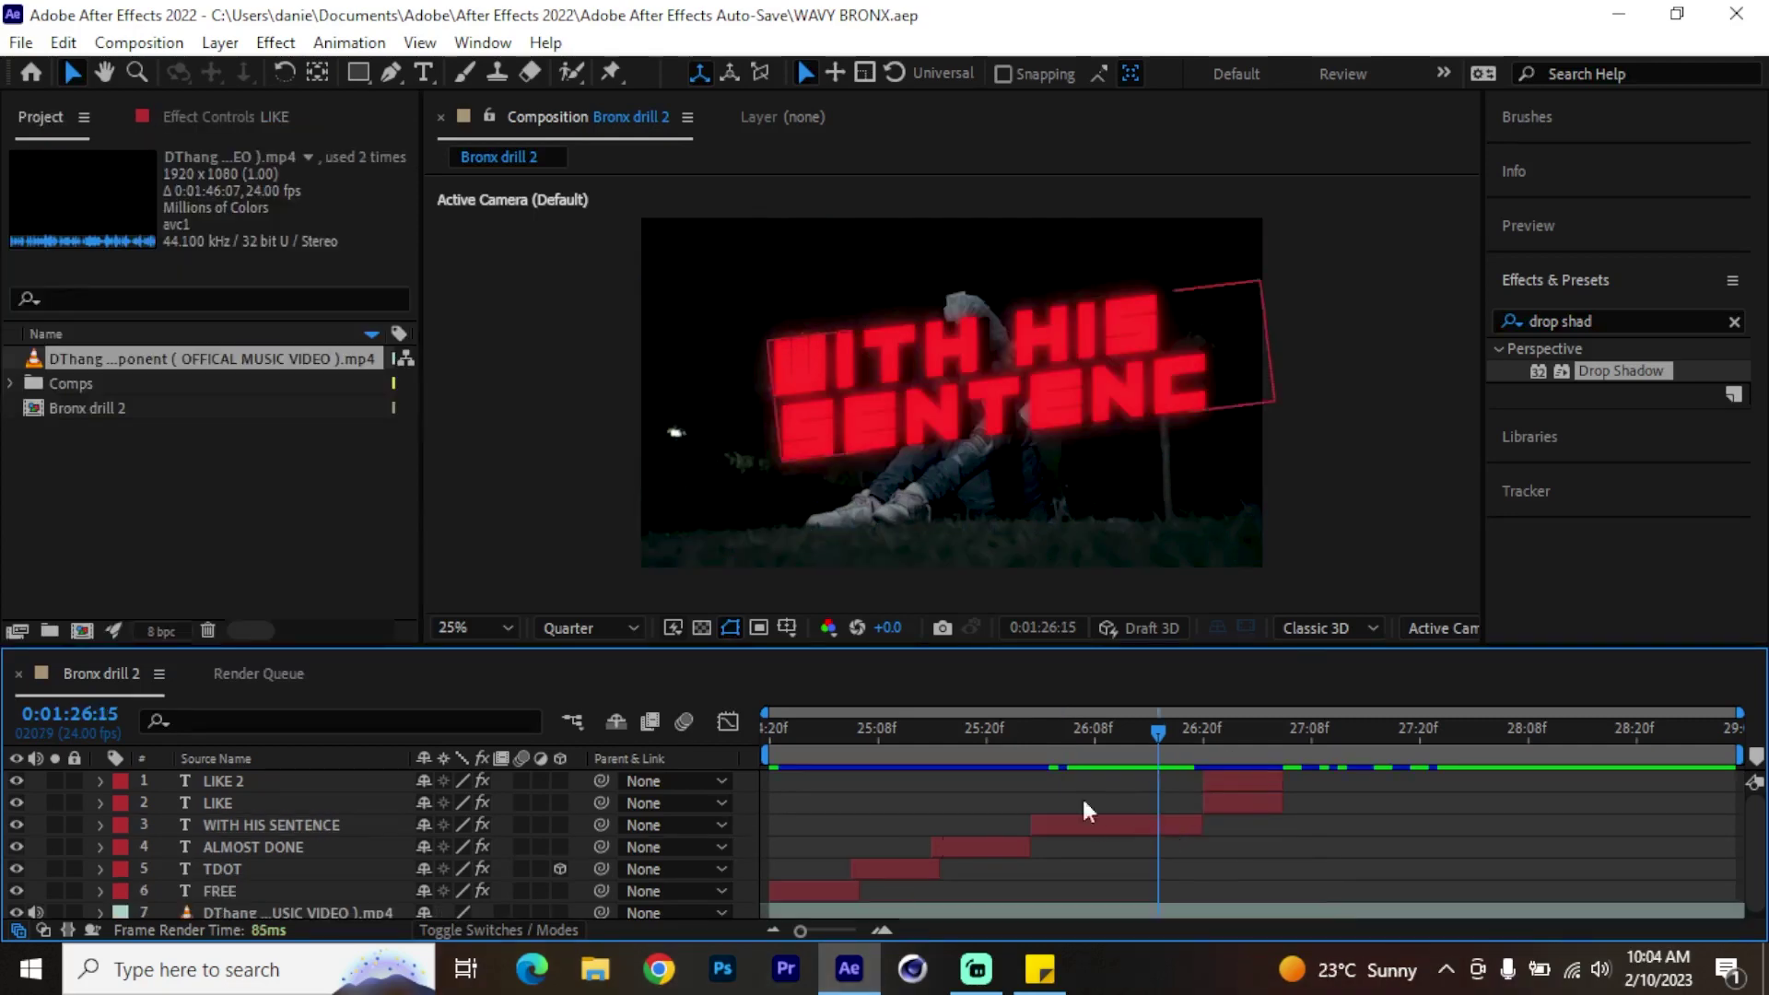
Add CC Radial Blur to WITH HIS SENTENCE, Fading Zoom type, amount 15.
left_click(1630, 278)
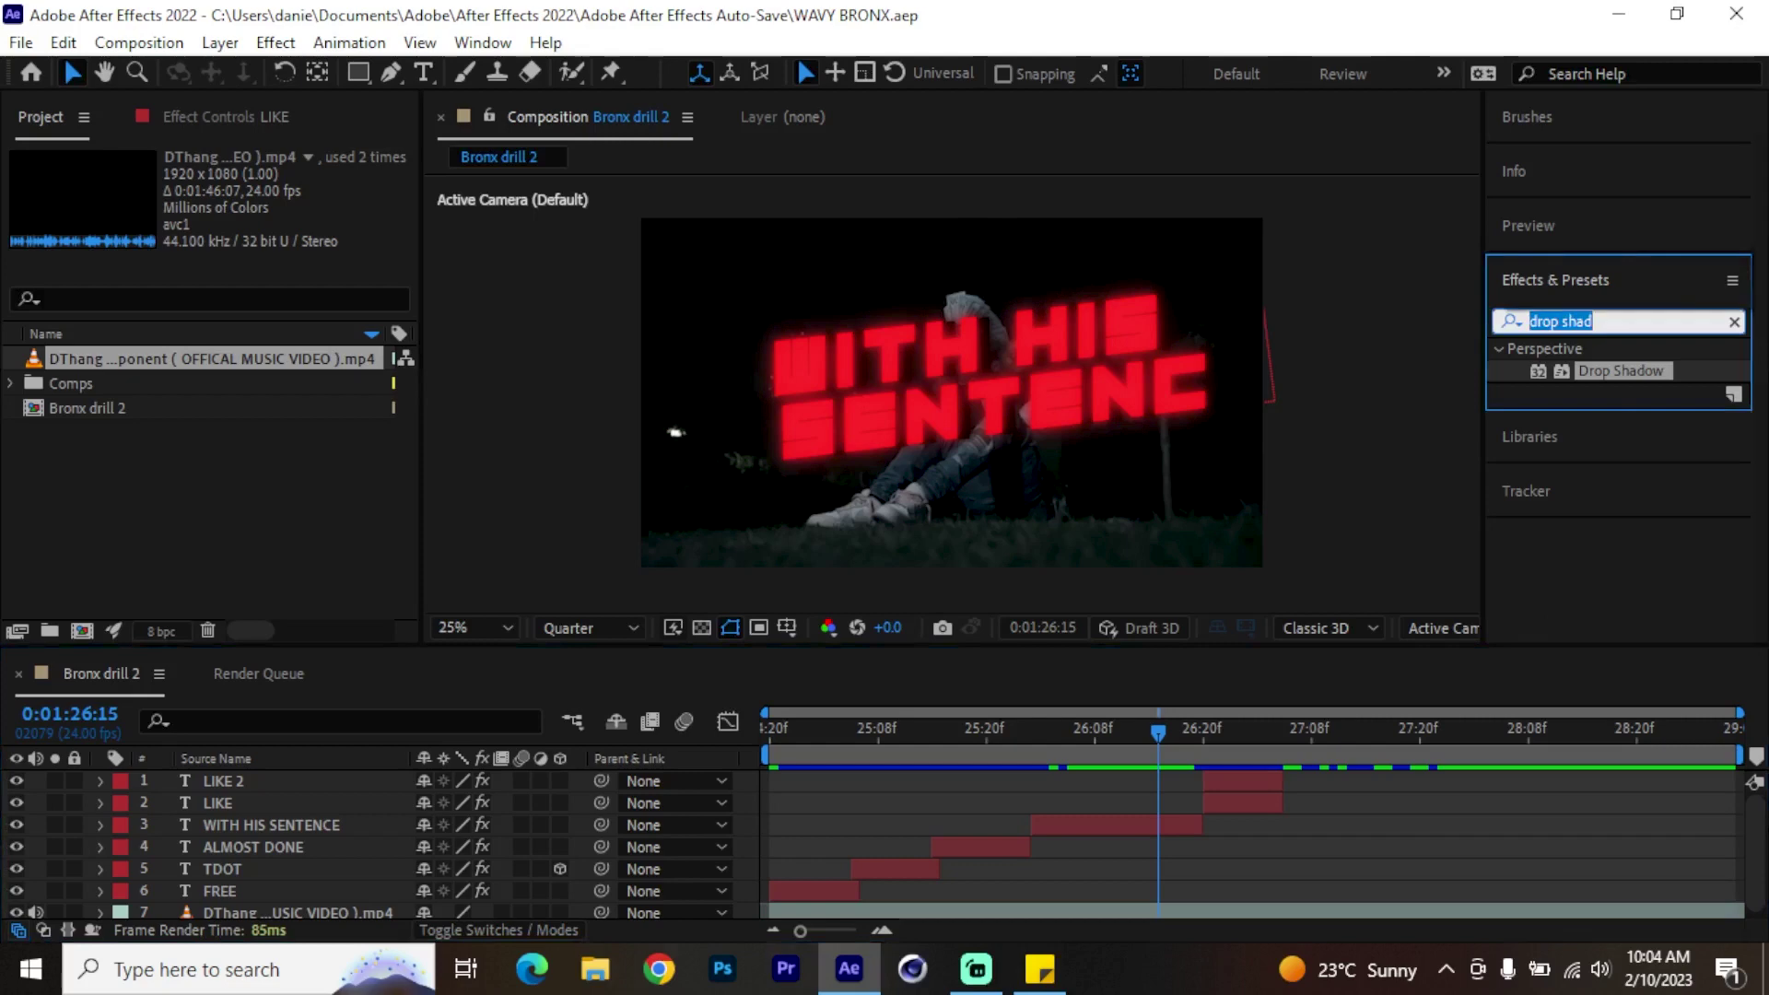
type("cc radial")
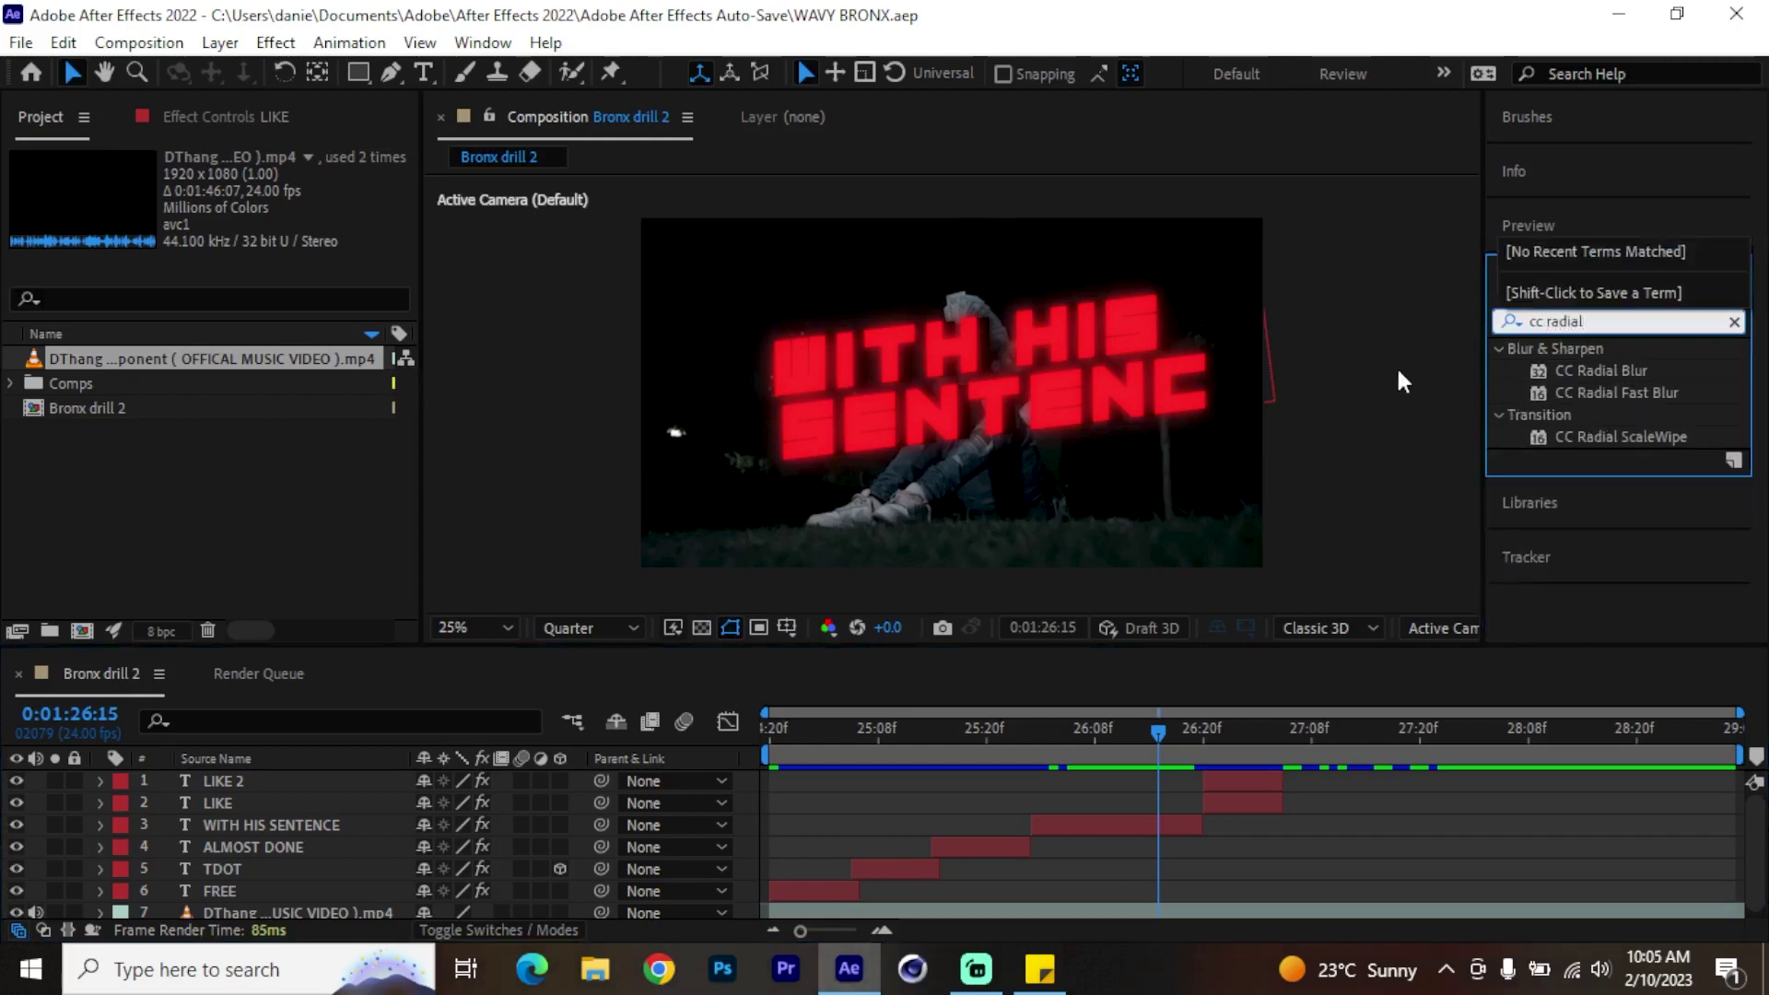
left_click_drag(1593, 369, 1113, 822)
left_click(319, 564)
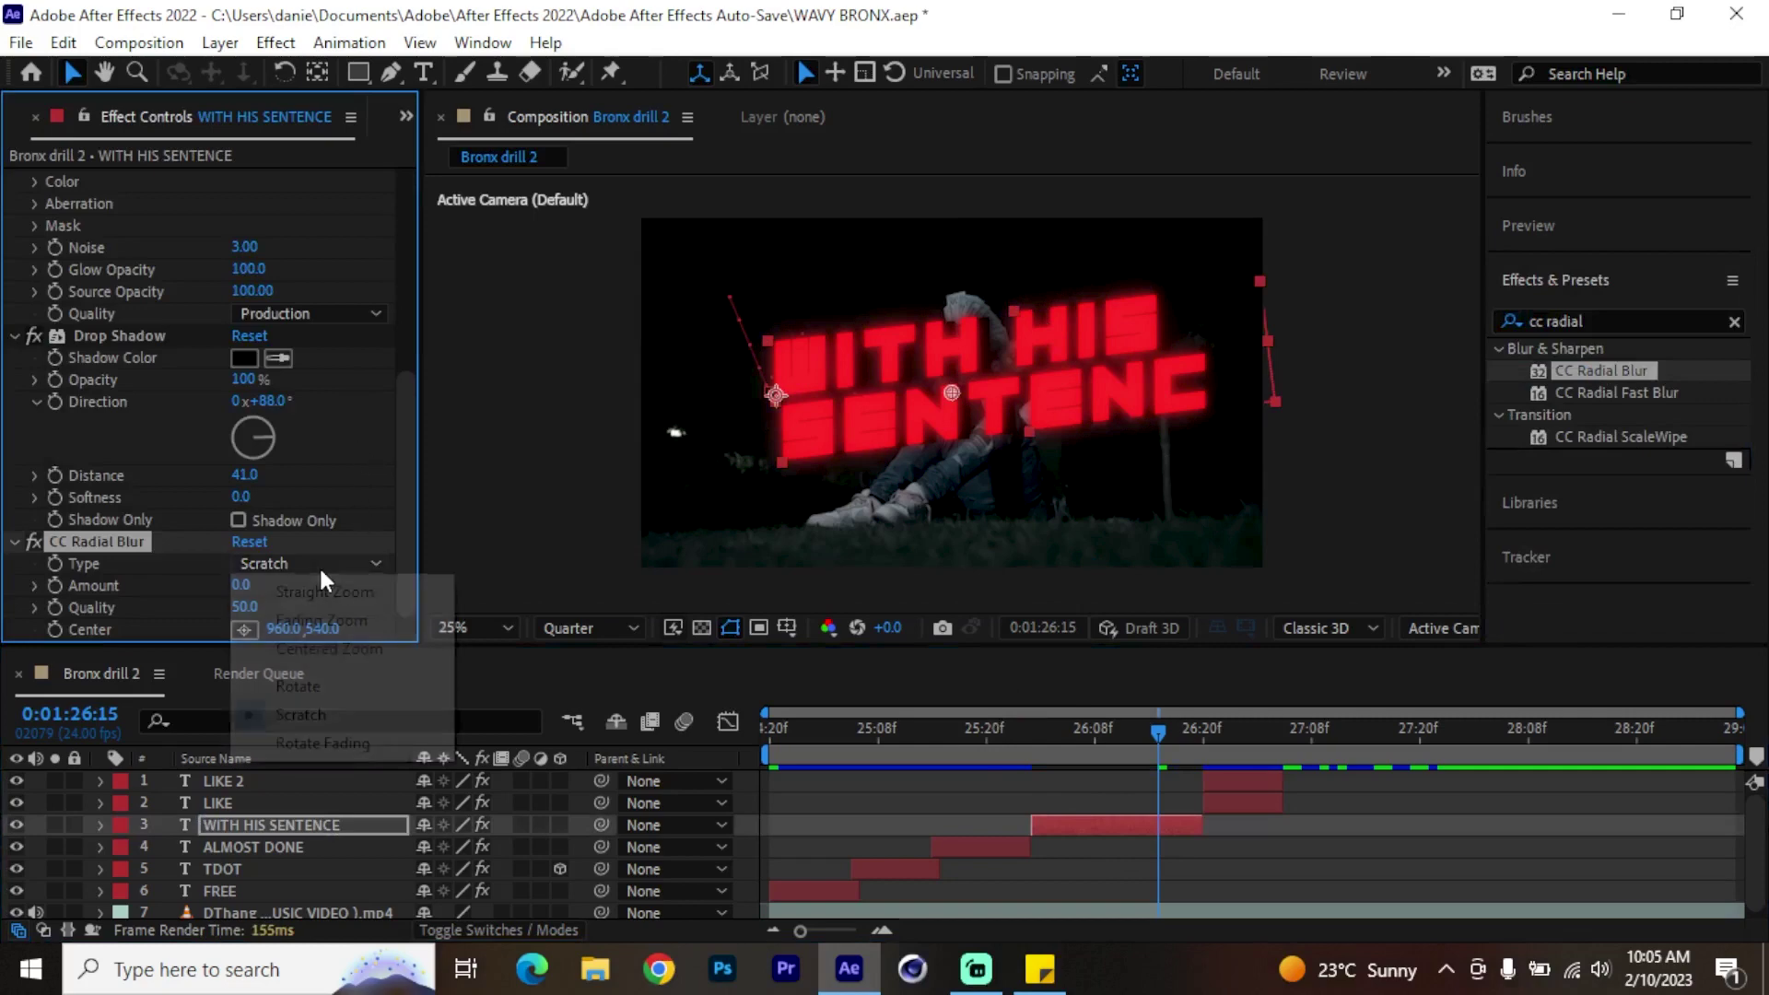
left_click(358, 619)
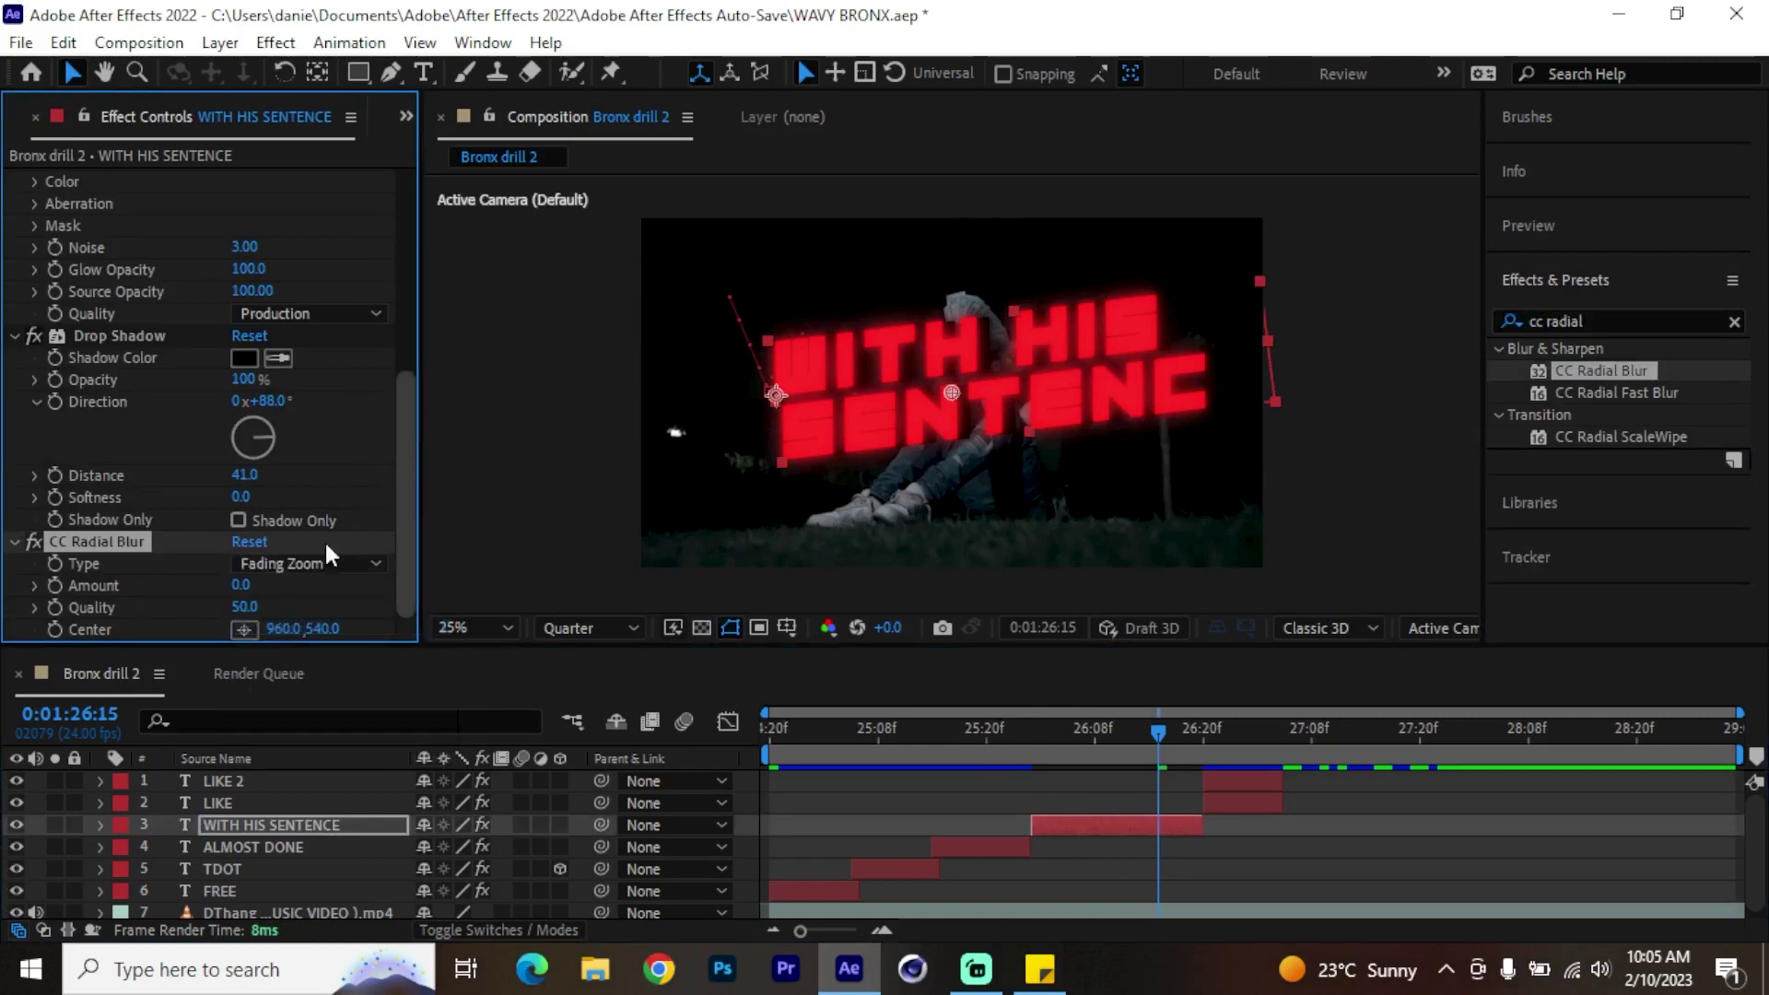
left_click_drag(239, 585, 269, 584)
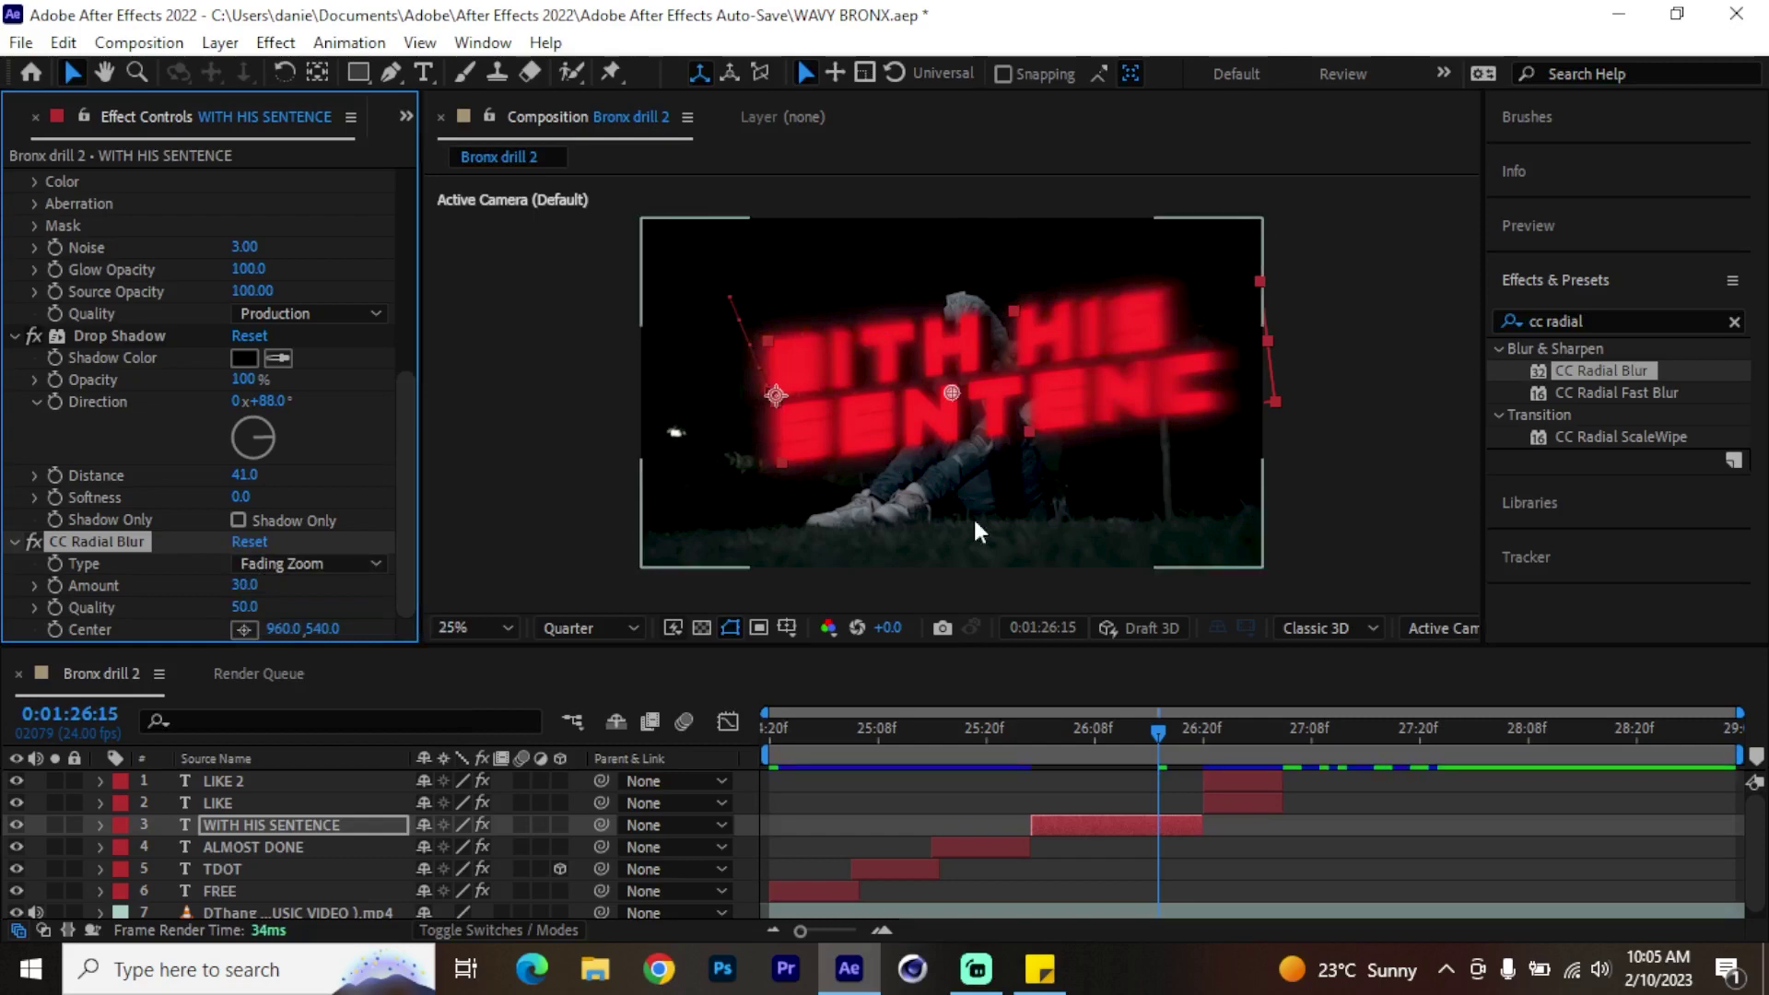
left_click(1142, 743)
left_click_drag(1143, 745, 1150, 745)
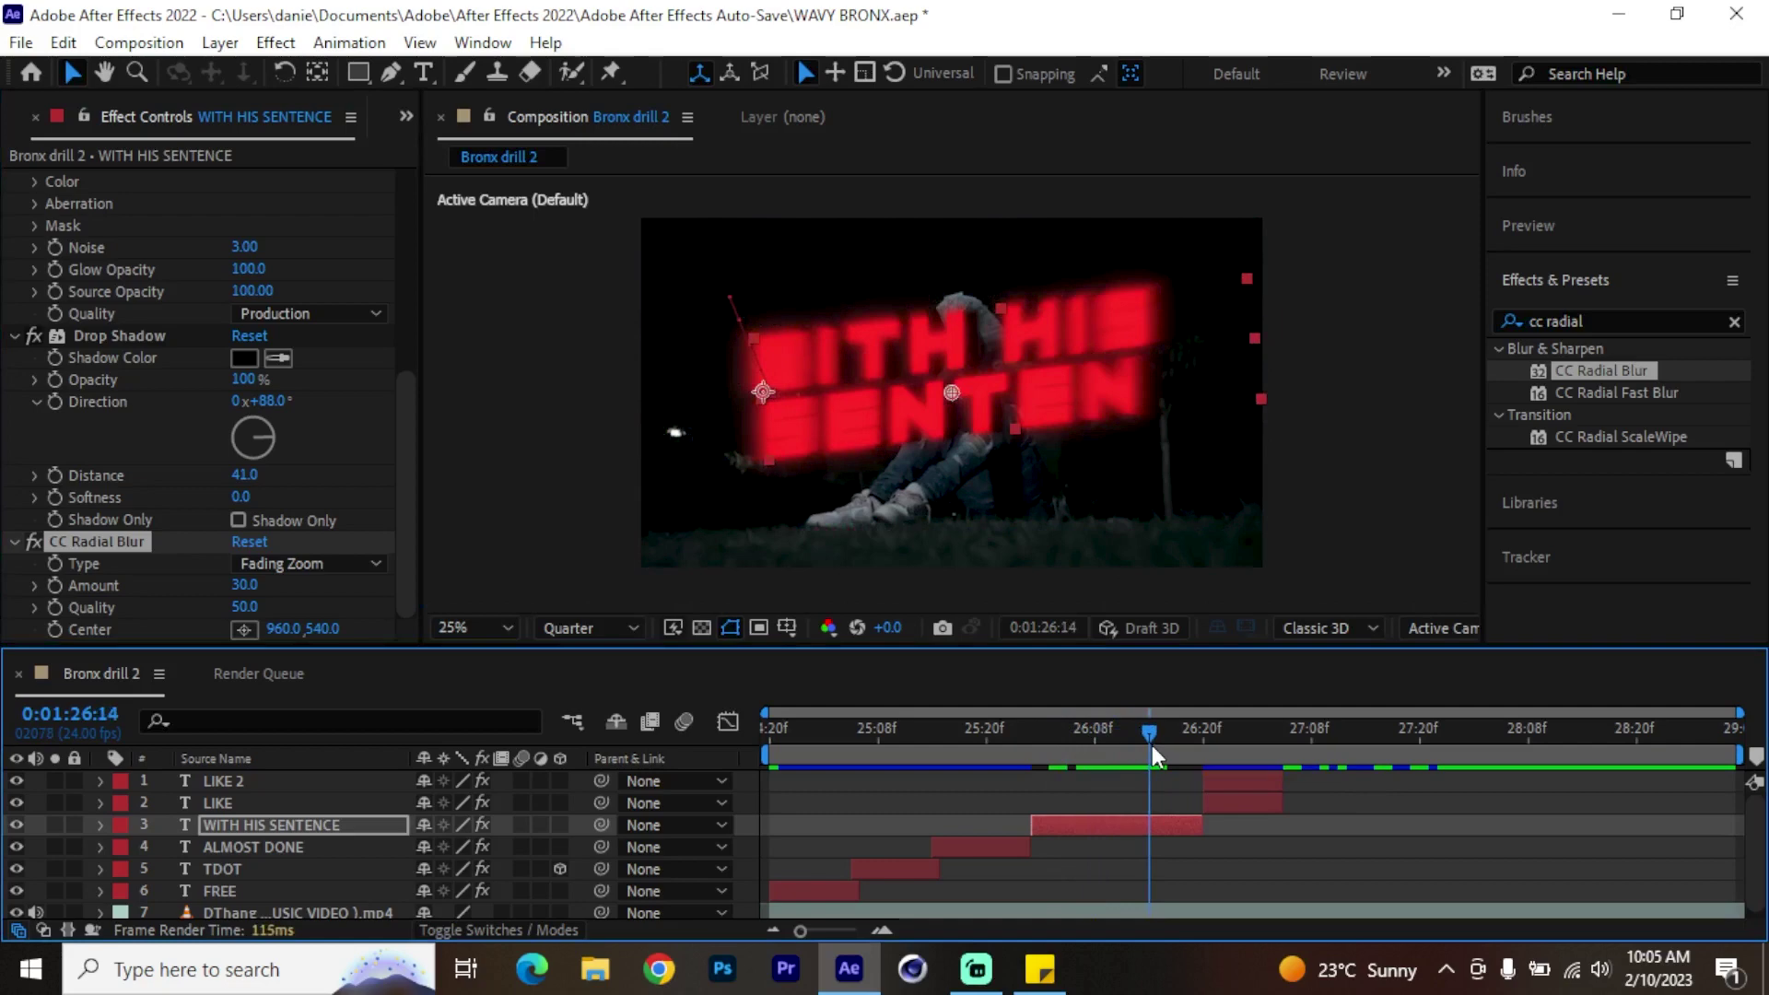
left_click_drag(245, 587, 241, 596)
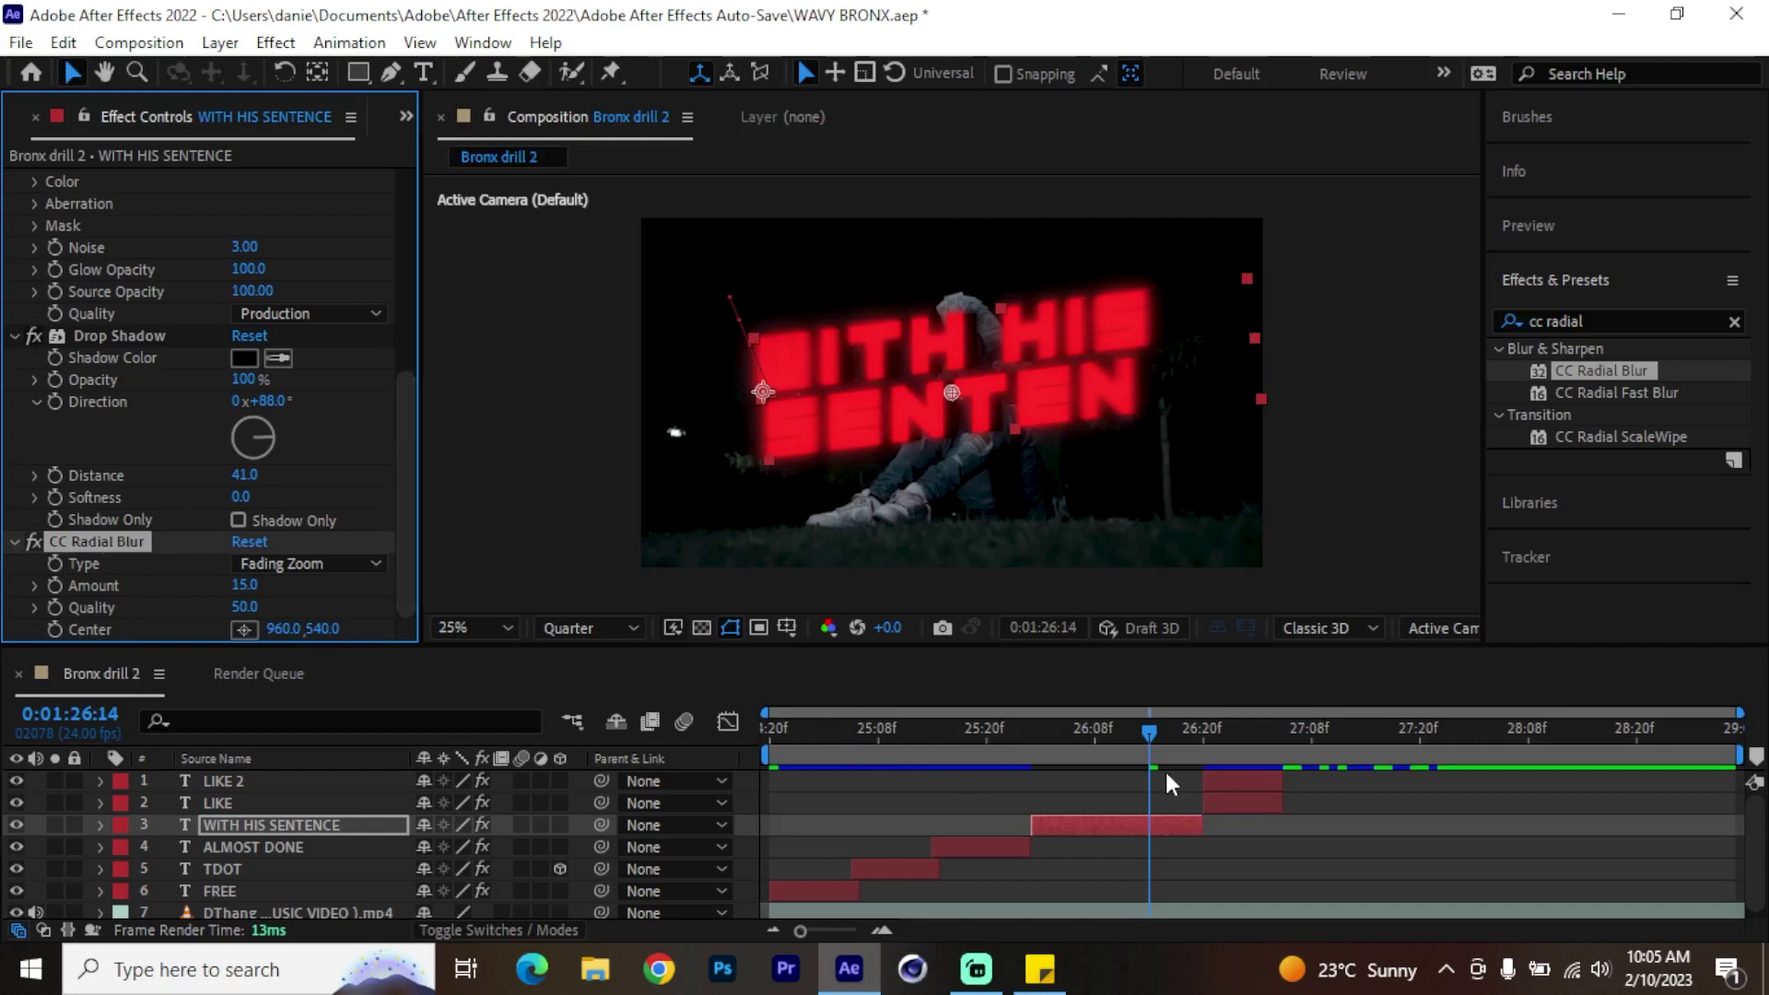
left_click(1236, 797)
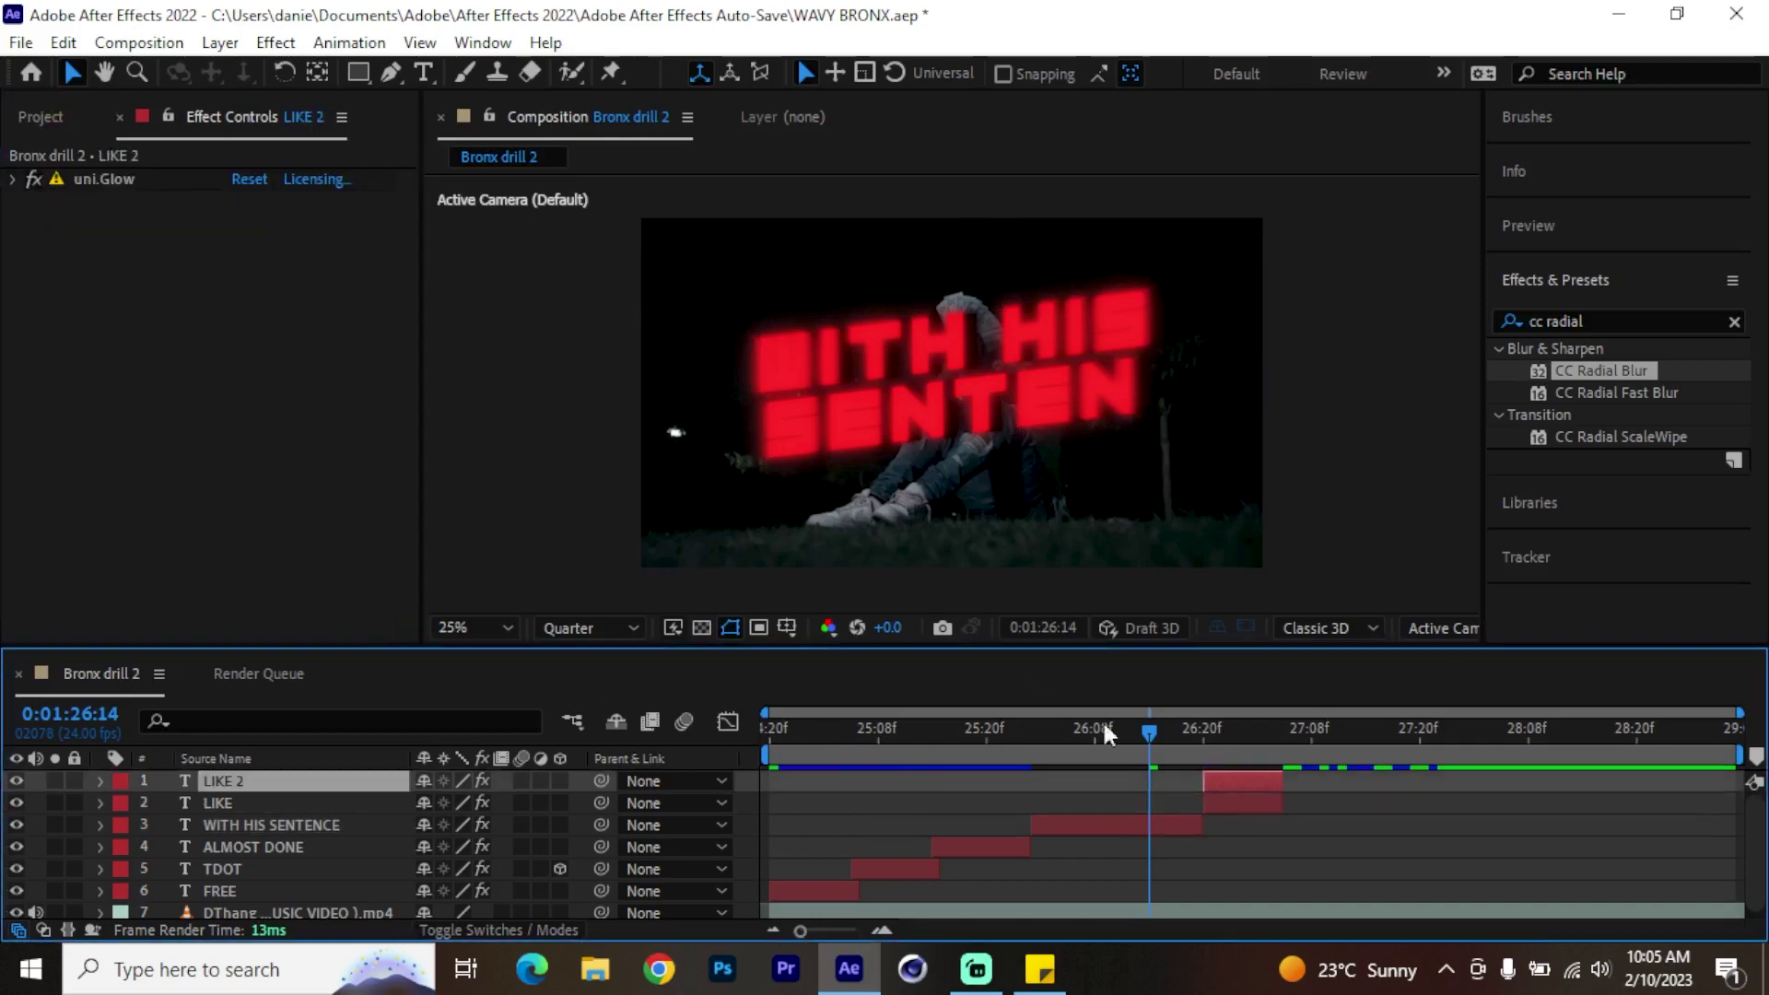
Paste the CC Radial Blur onto the TDOT and FREE lyric layers.
key("ctrl+Down")
key("ctrl+Down")
scroll(276, 553, "down", 5)
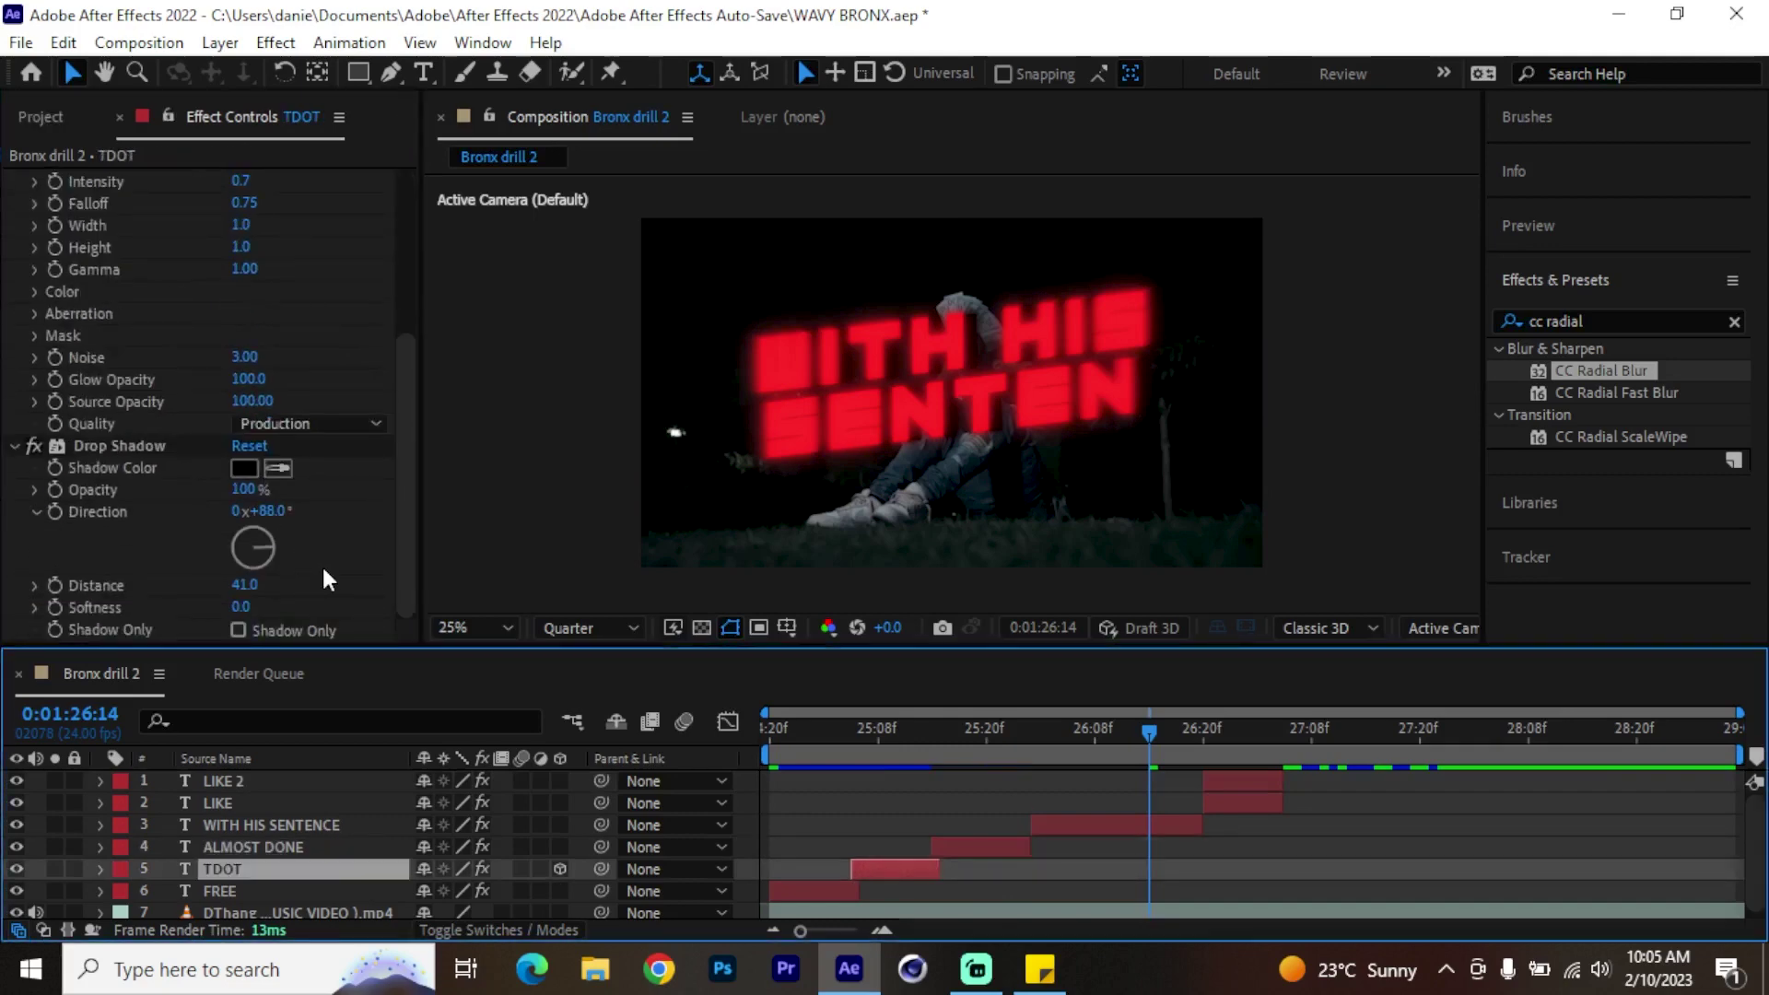
scroll(332, 566, "down", 3)
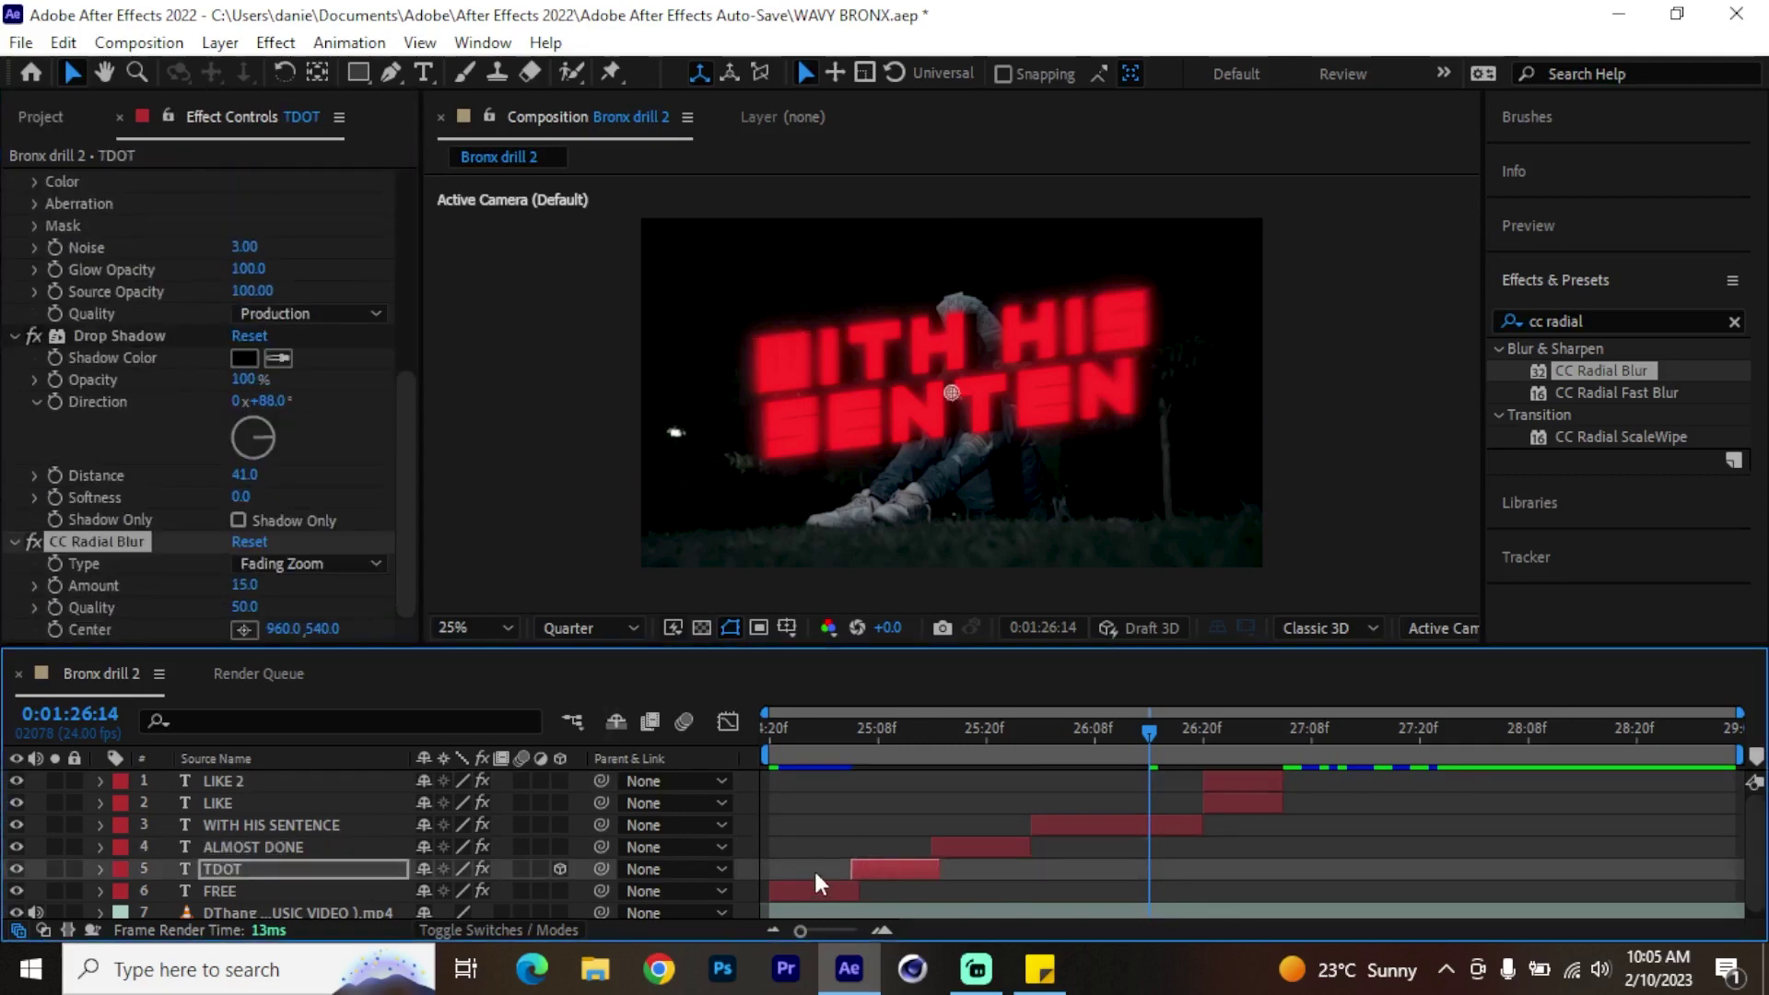
key("ctrl+Down")
left_click(232, 512)
key("ctrl+v")
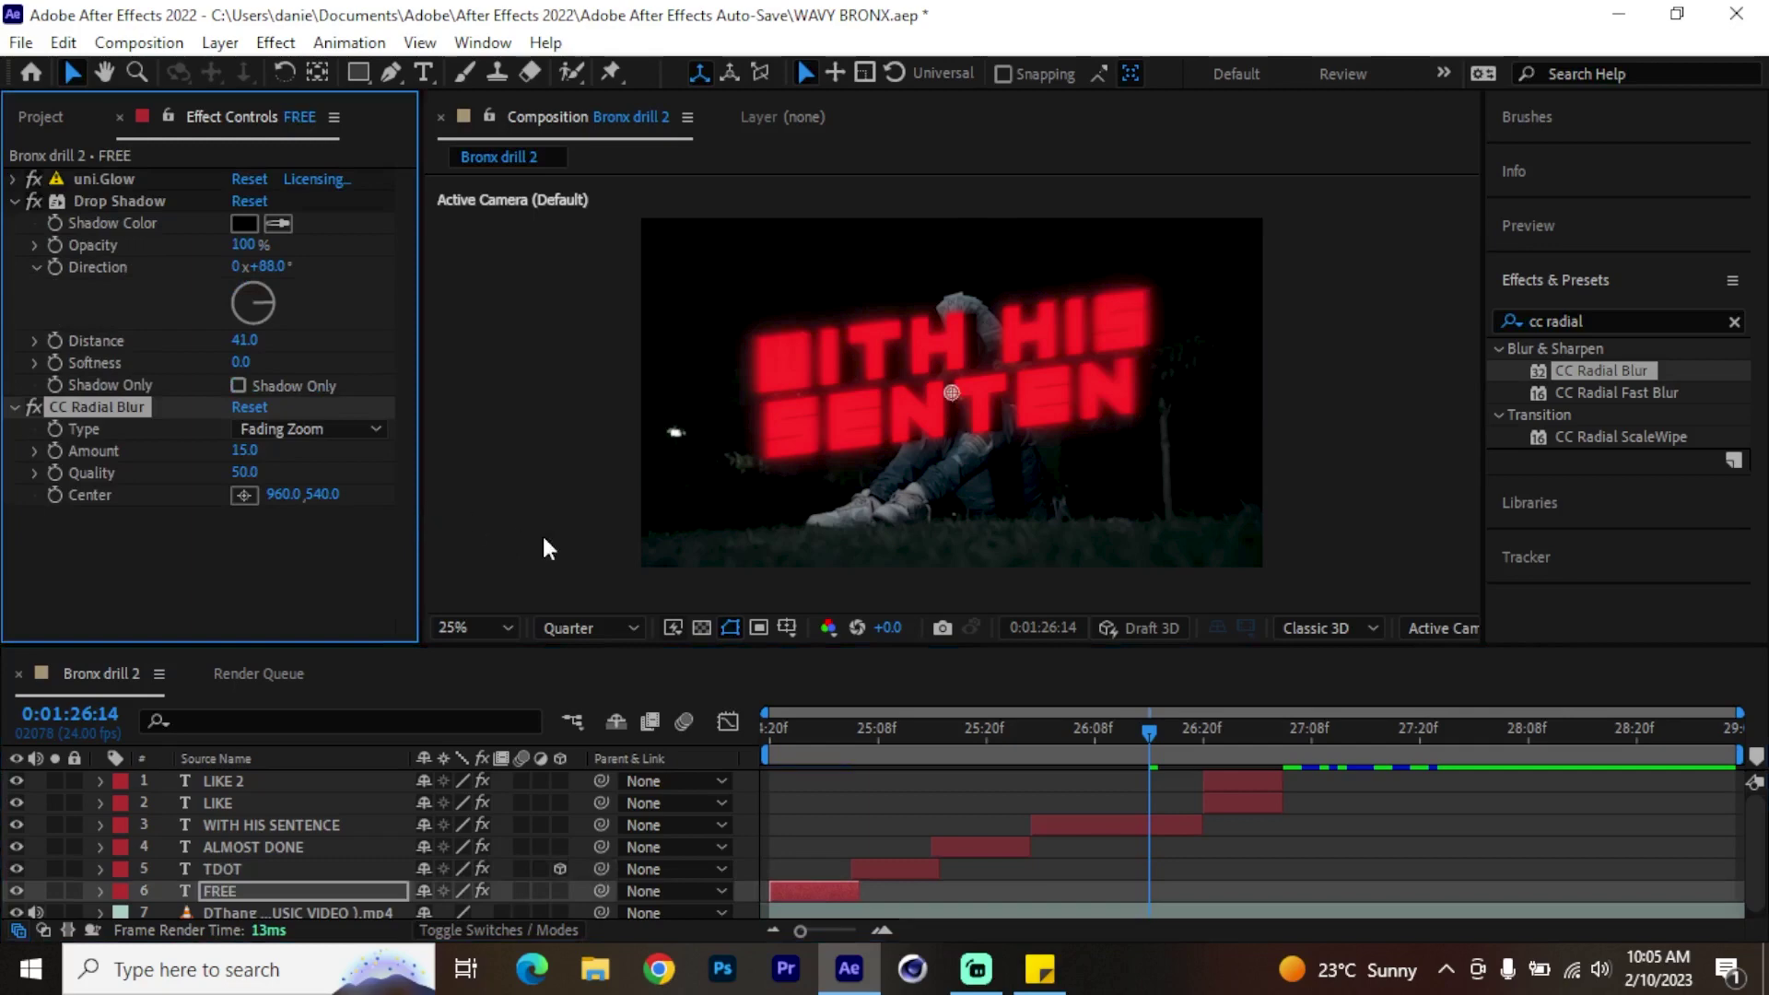
Preview the composition playback, then switch to the wiggle tutorial in Chrome.
left_click(830, 754)
key("space")
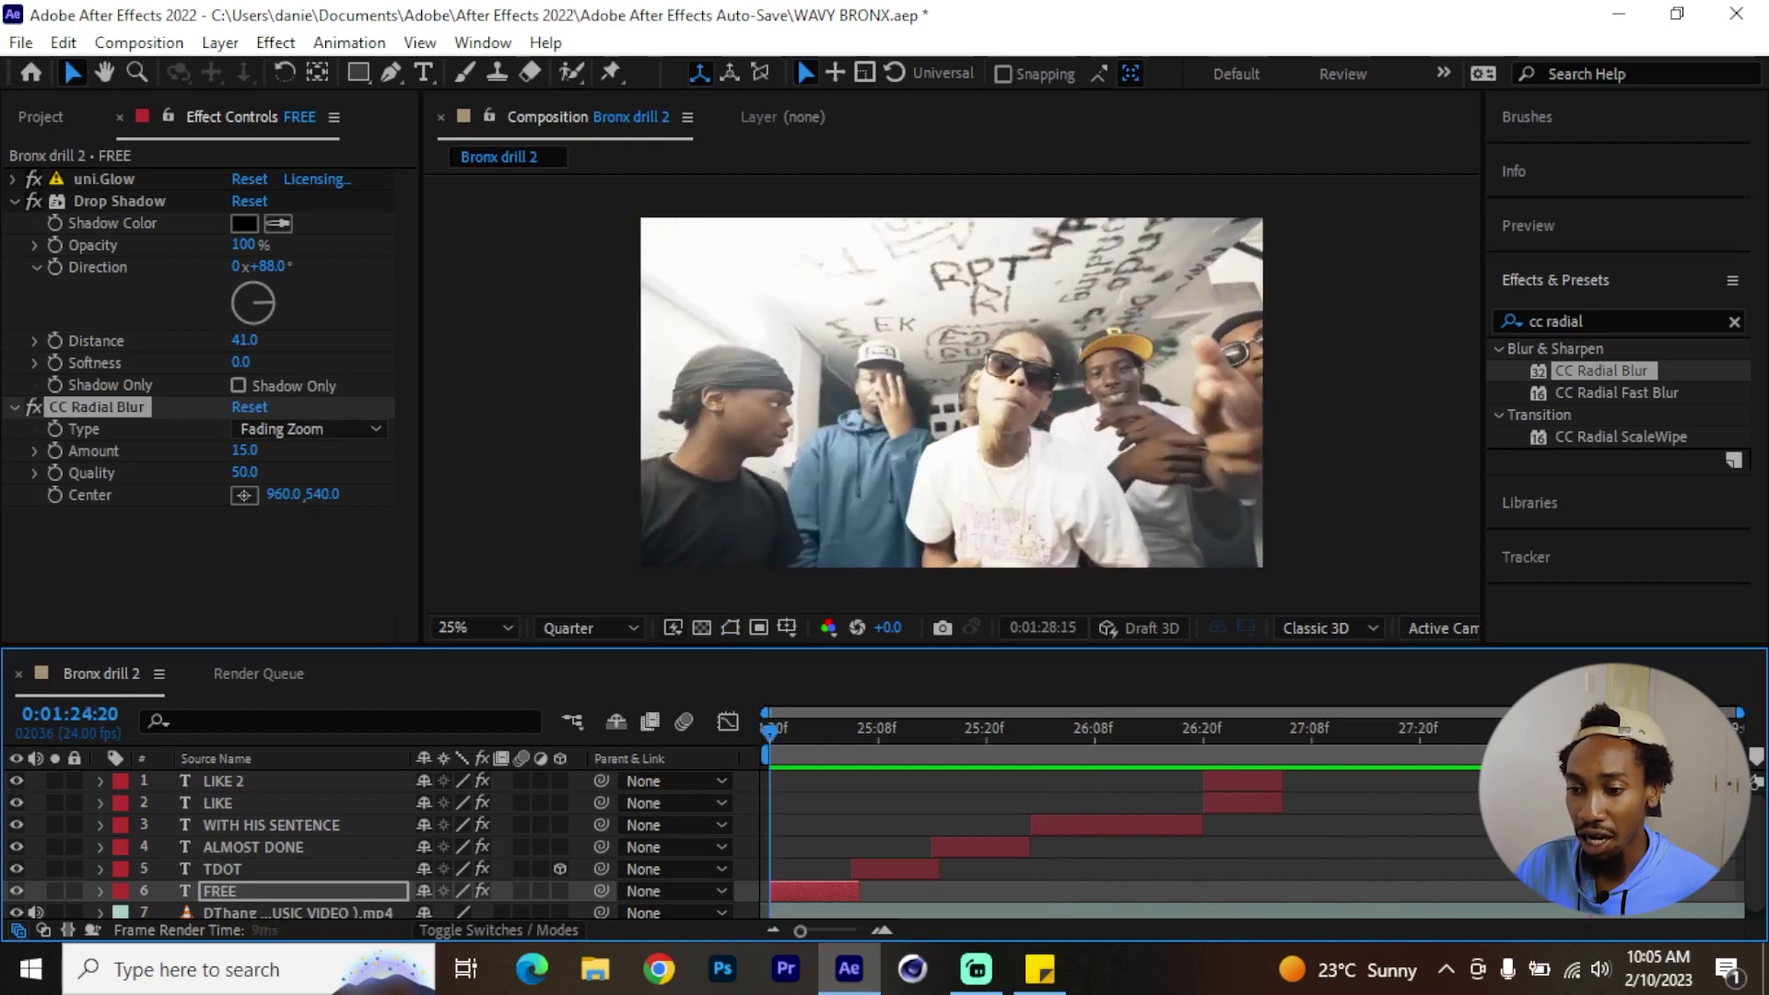
key("space")
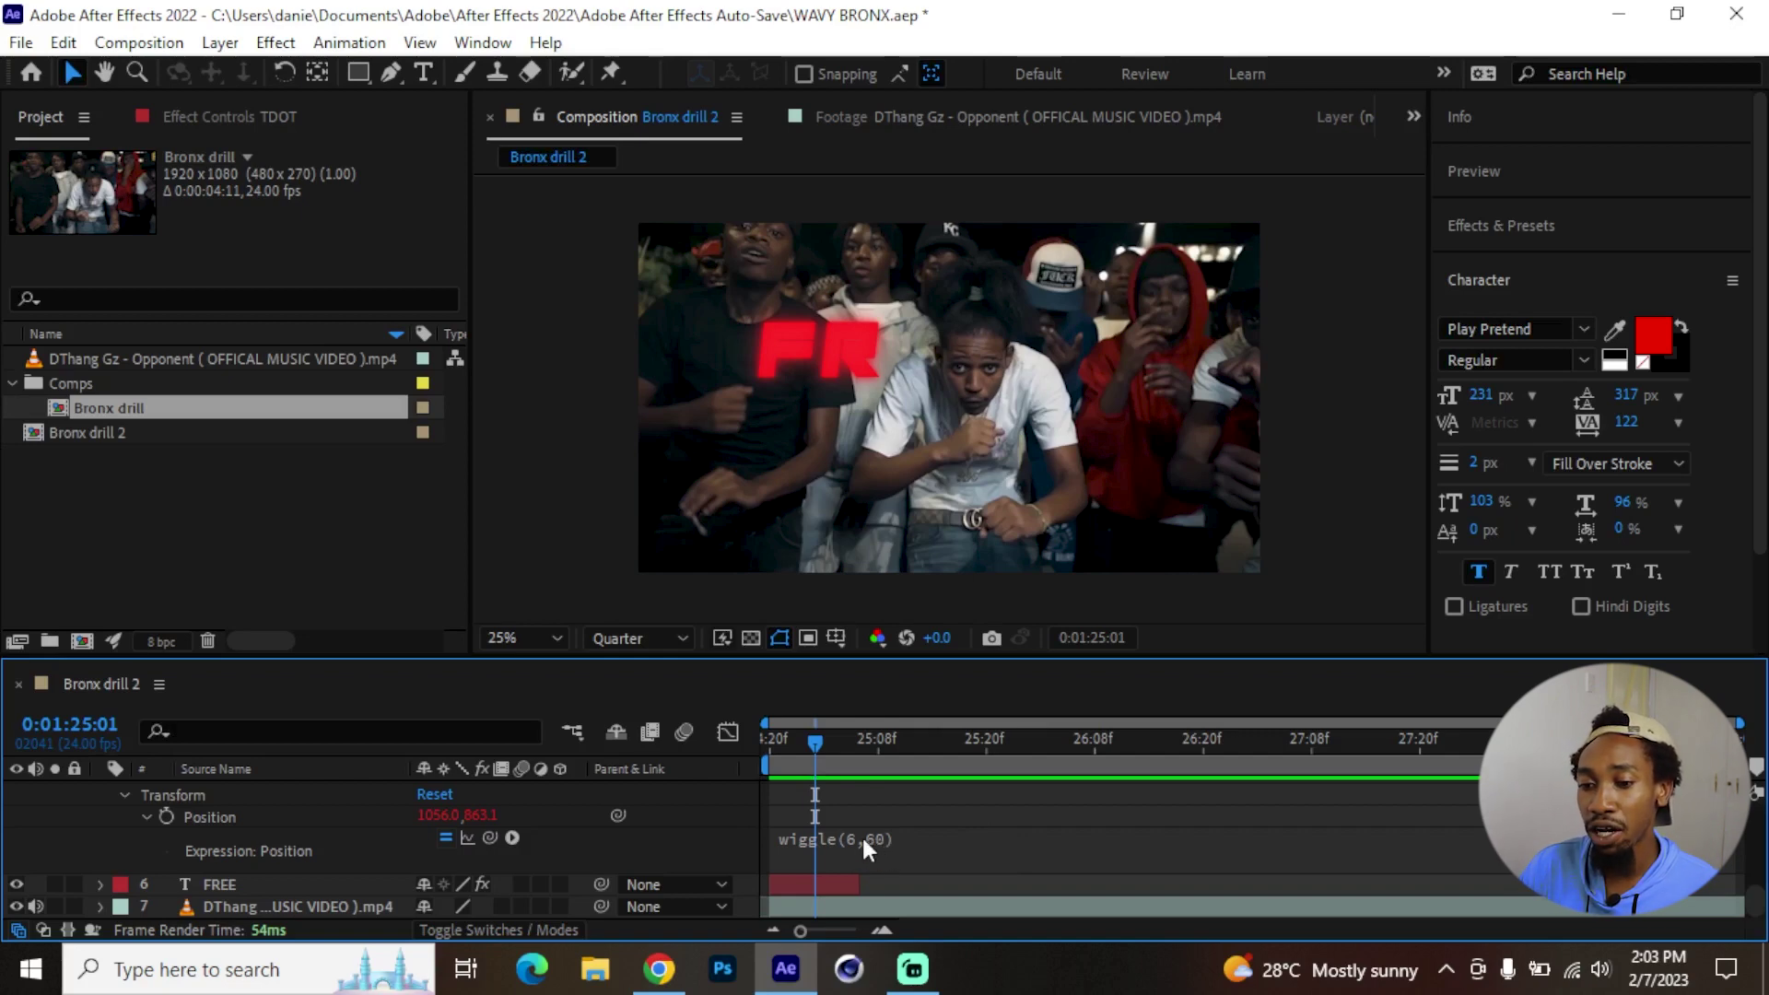
left_click(658, 967)
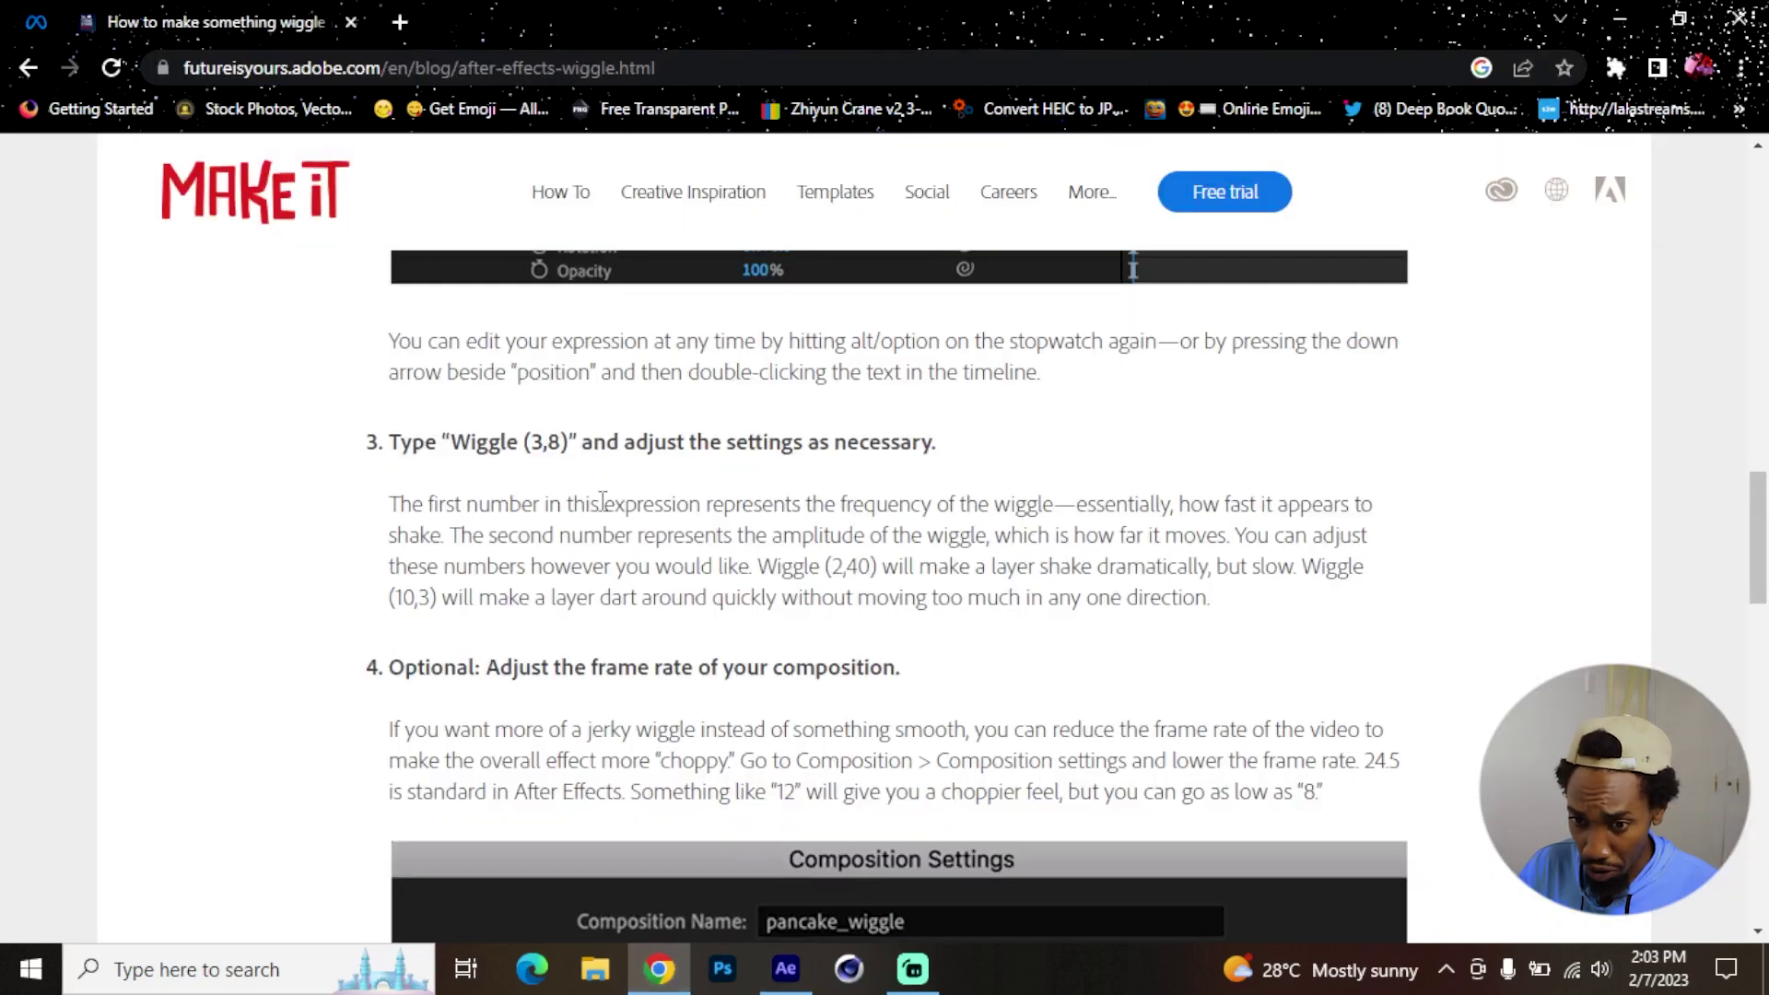
Read the tutorial's explanation of wiggle frequency, then return to After Effects.
left_click_drag(509, 505, 927, 497)
left_click_drag(1195, 512, 1382, 517)
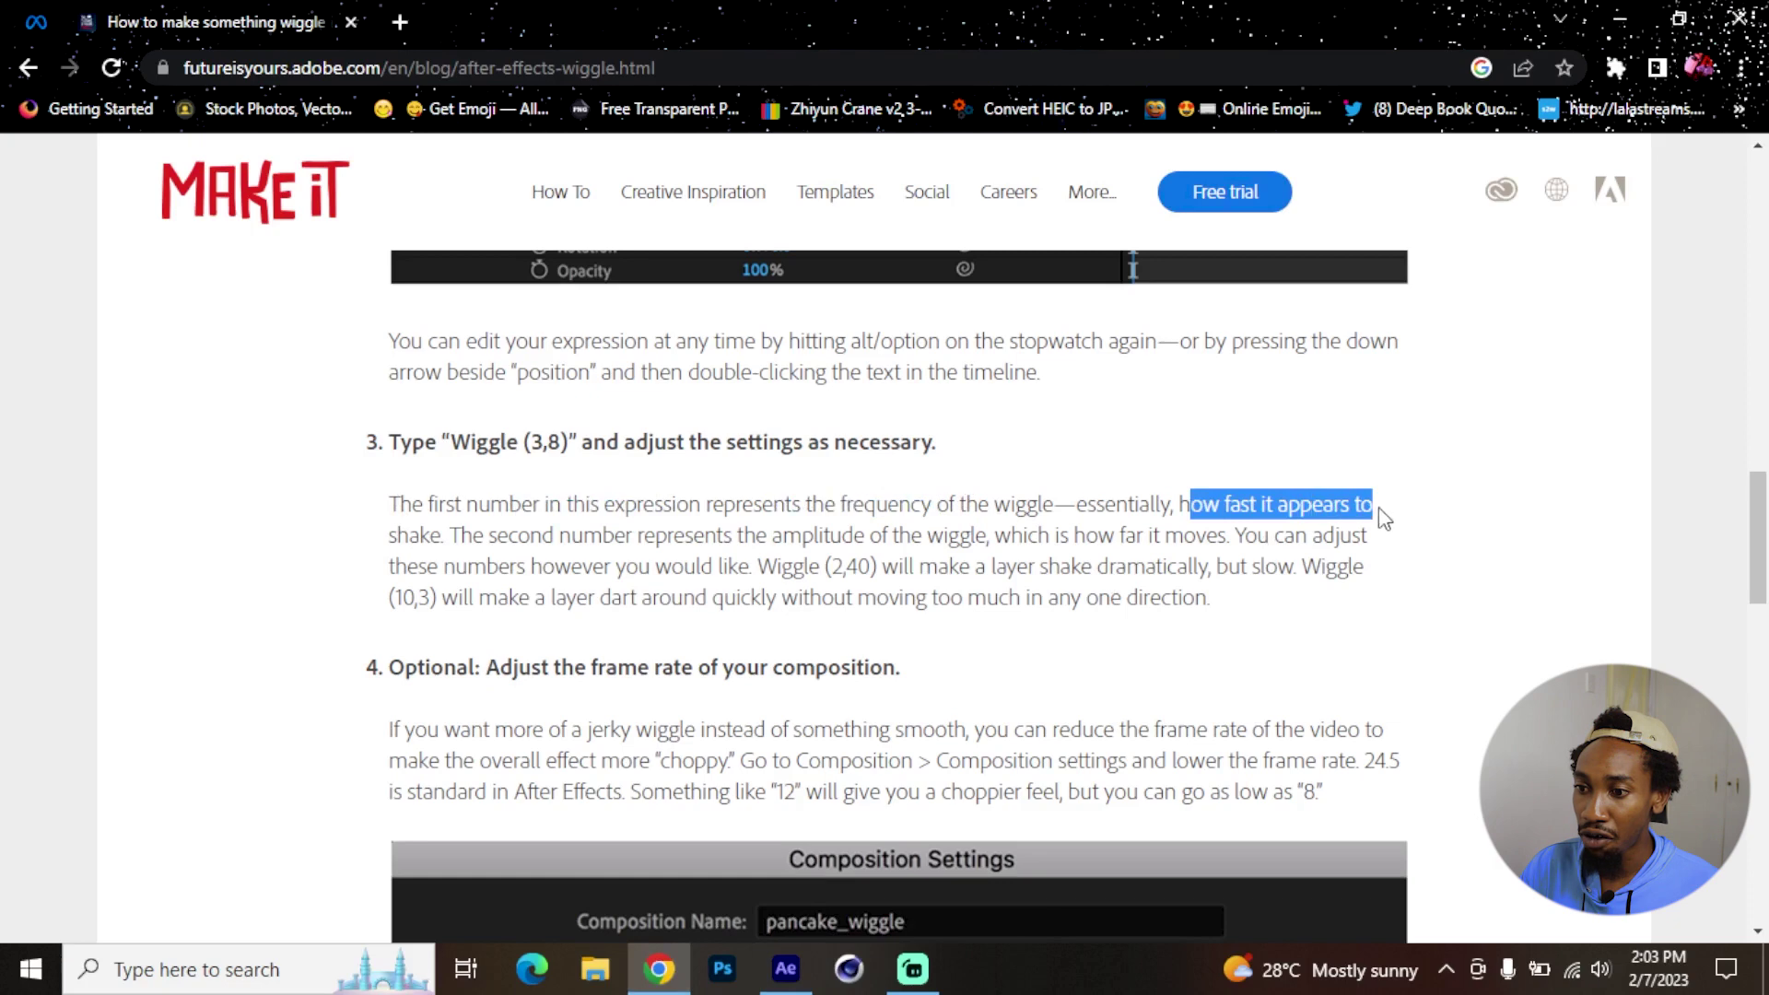
left_click_drag(388, 535, 430, 536)
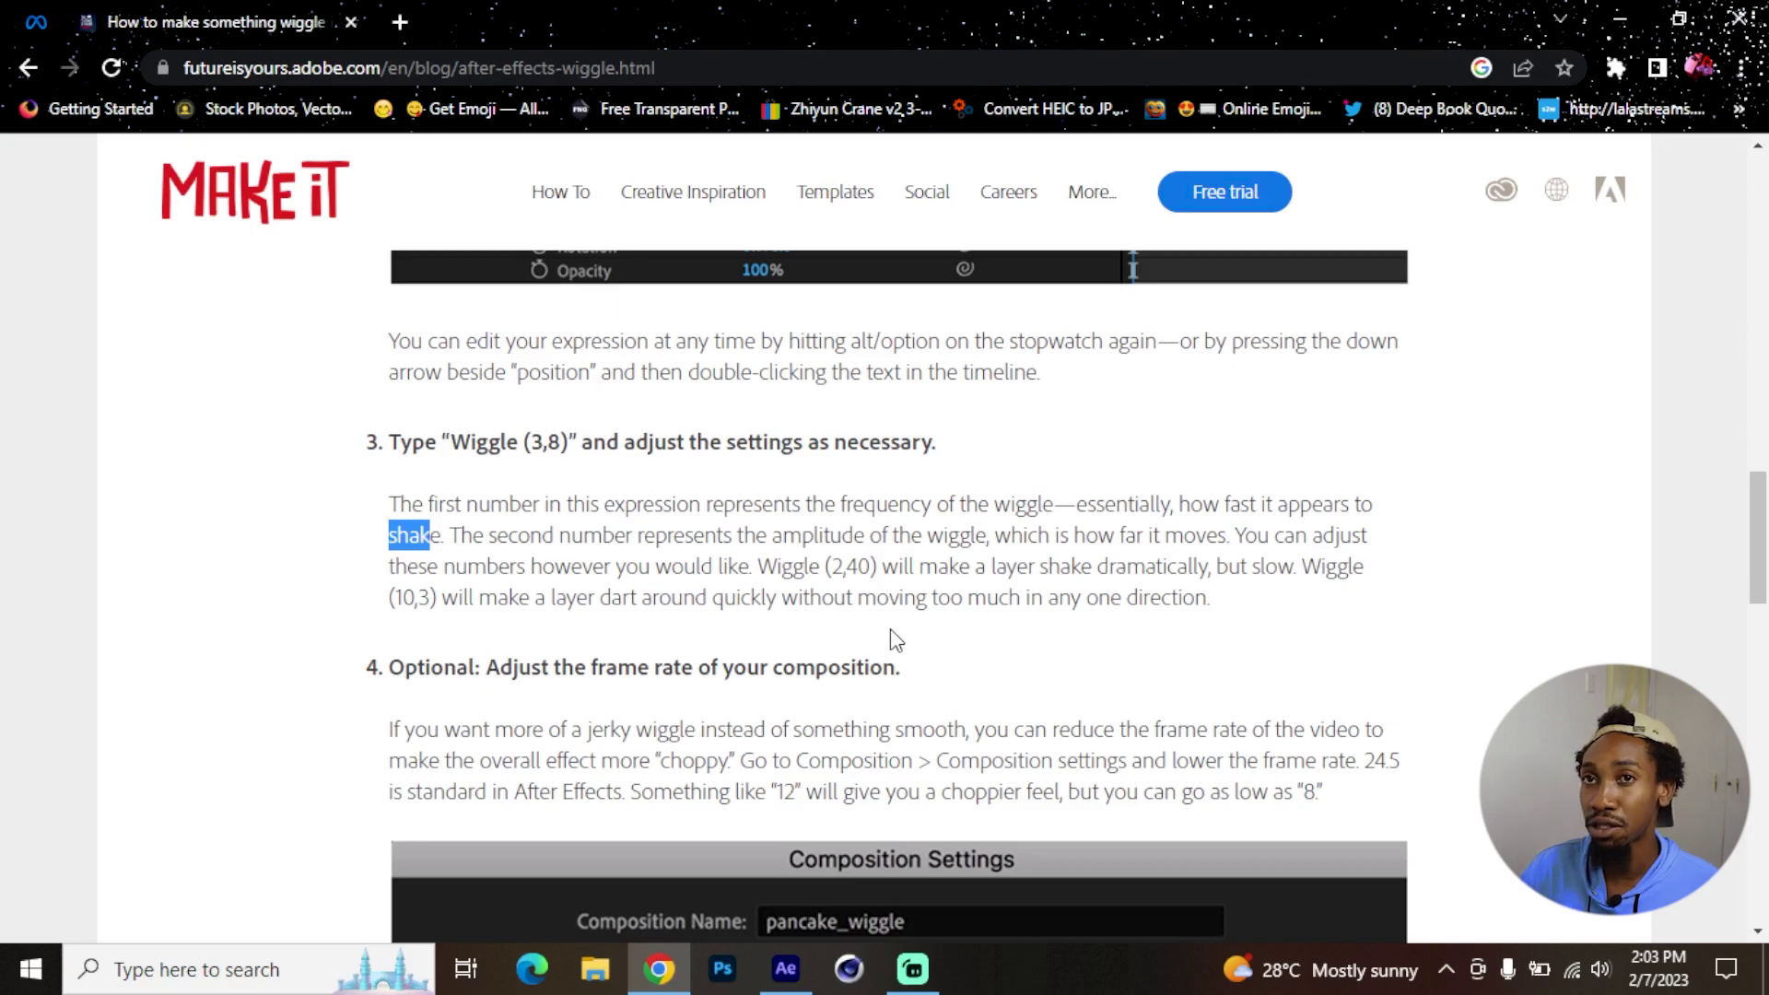
key("alt+Tab")
left_click(767, 761)
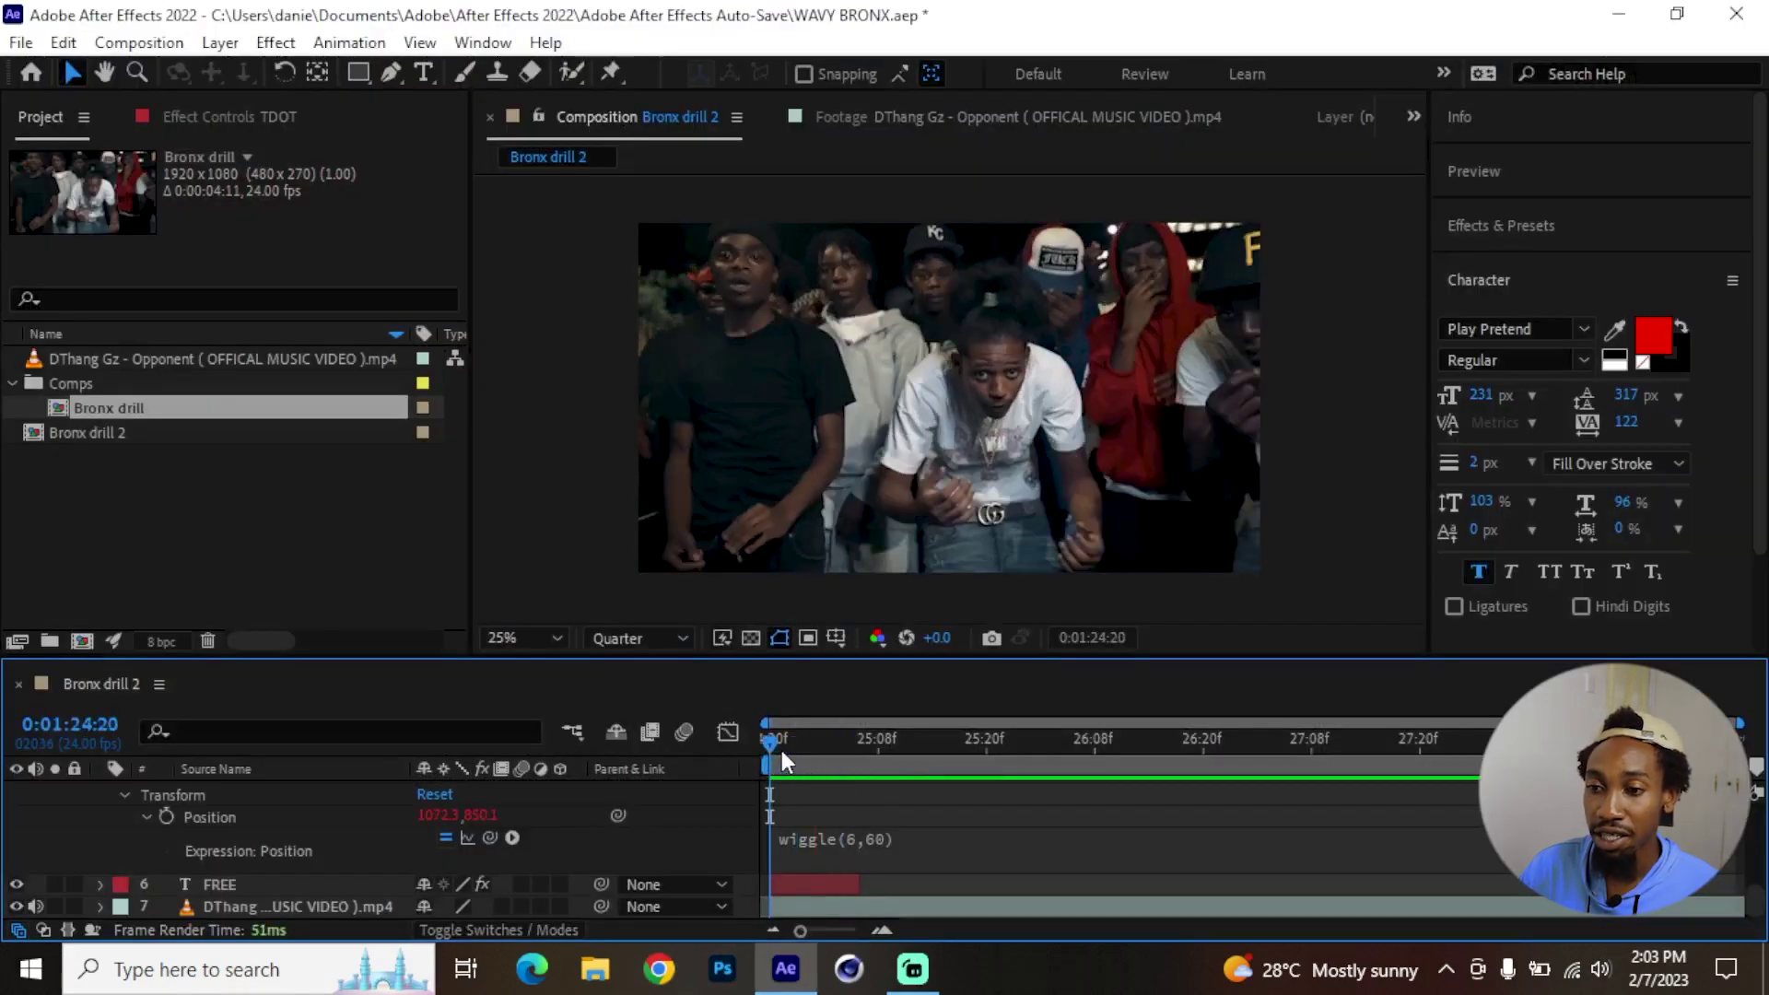